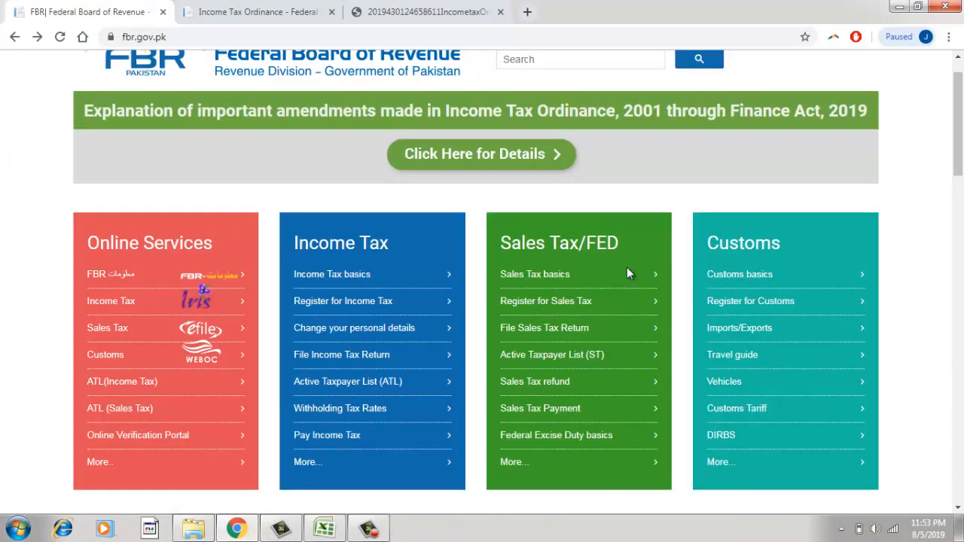
Open the Ordinance page under Legal Resources / Publications on the FBR homepage and bring up Income Tax Ordinance, 2001.
left_click_drag(962, 128, 962, 102)
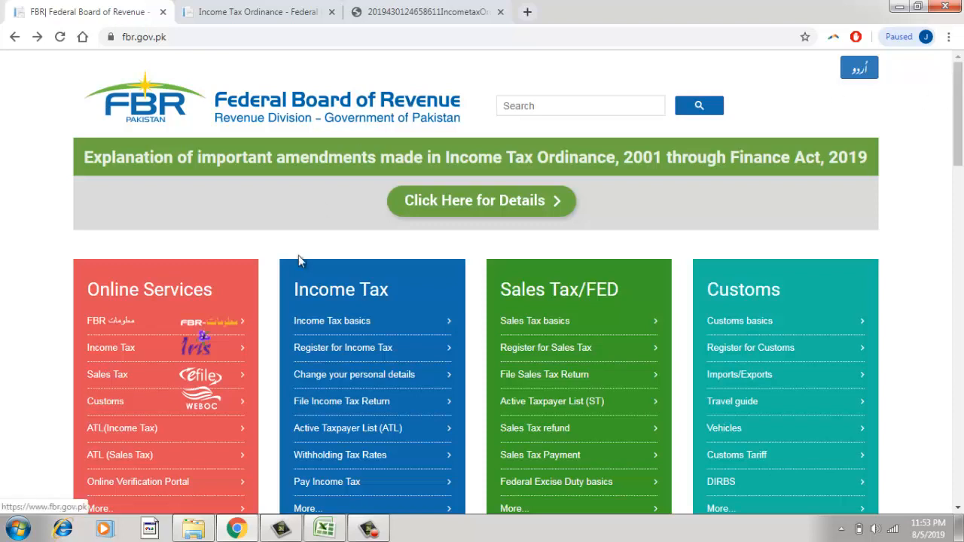
left_click_drag(959, 146, 961, 393)
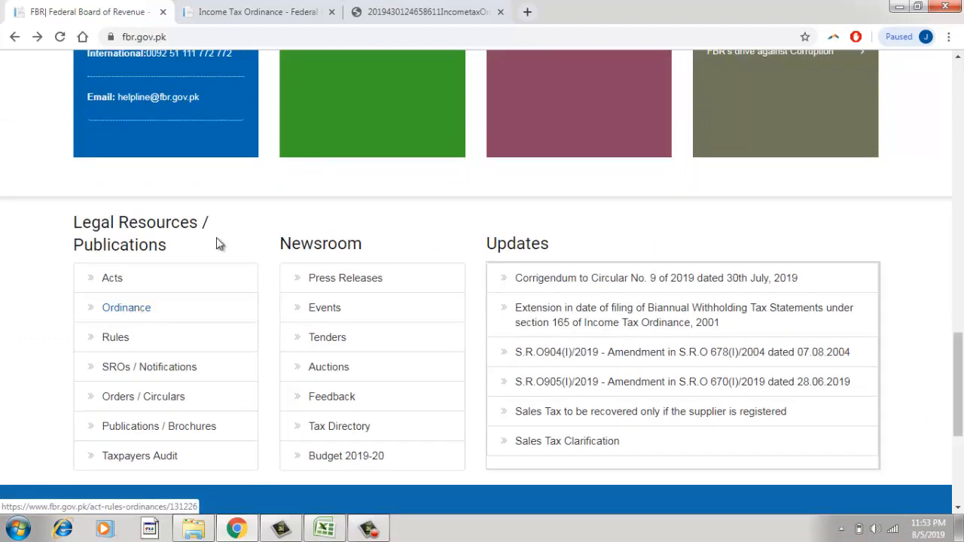
left_click(128, 313)
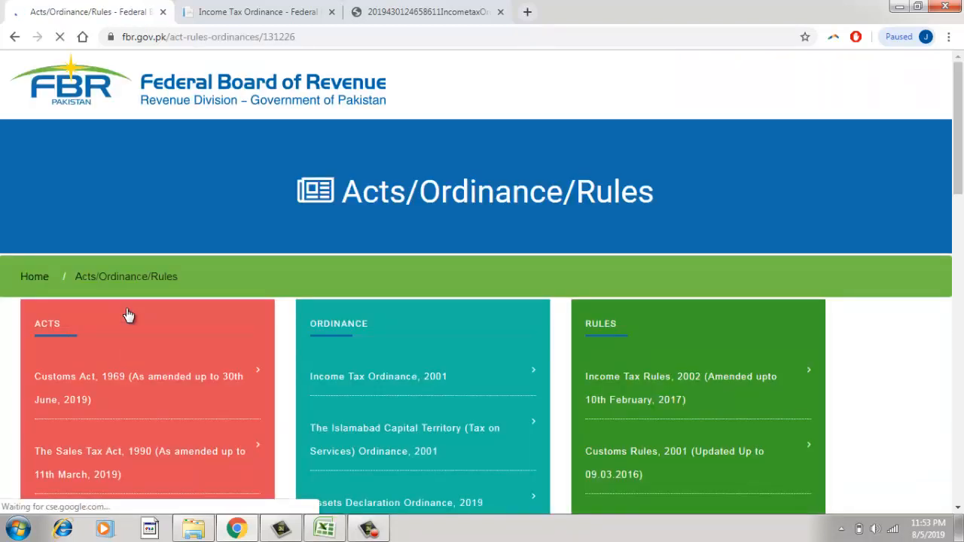
left_click(395, 388)
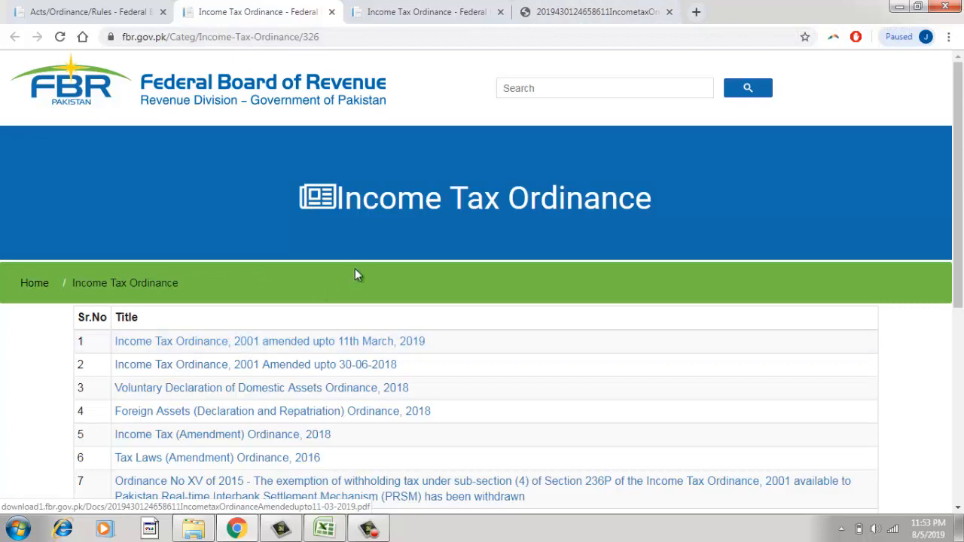
Examine section 165 (Statements) in the opened ordinance PDF amended up to 11-03-2019, through its filing schedule in sub-section (2), with the text search closed.
left_click(563, 17)
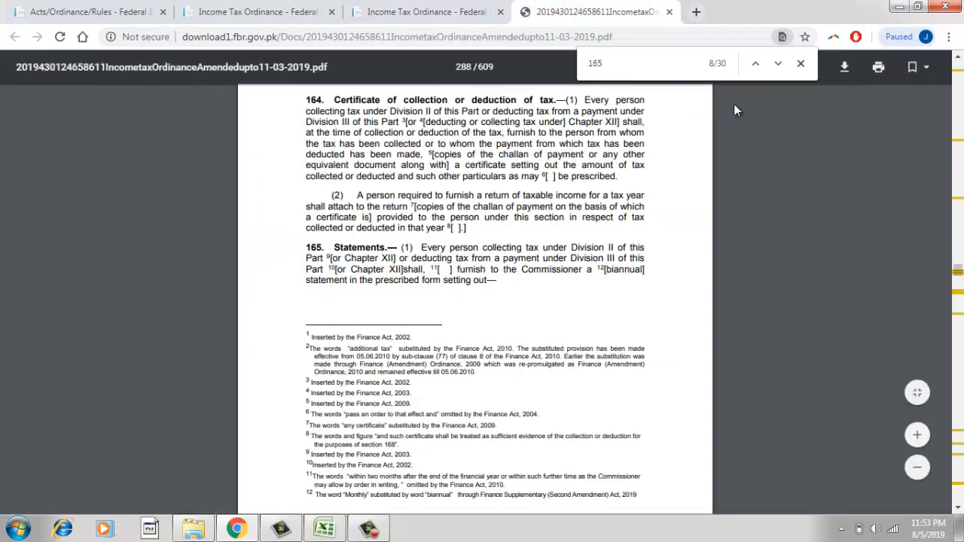
left_click(800, 65)
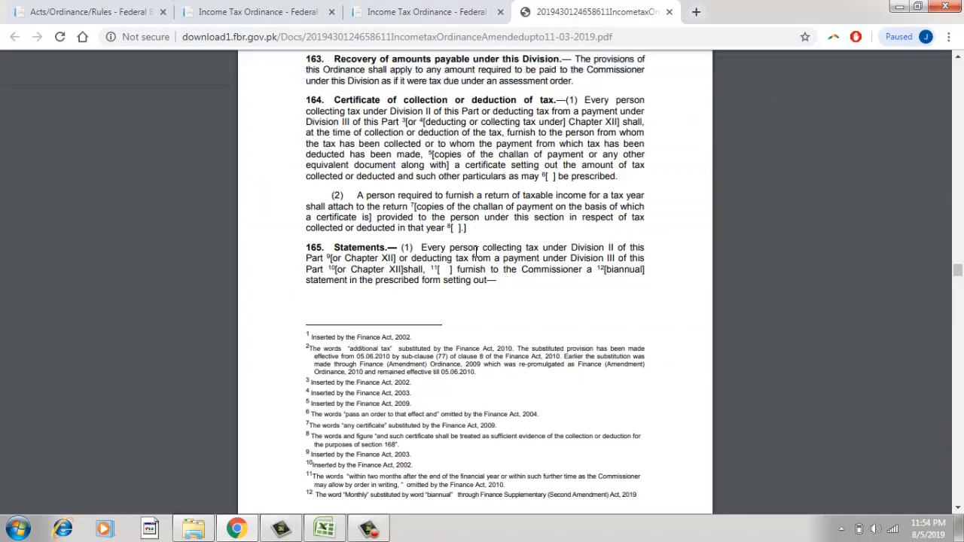
scroll(475, 250, "up", 1)
scroll(475, 252, "down", 3)
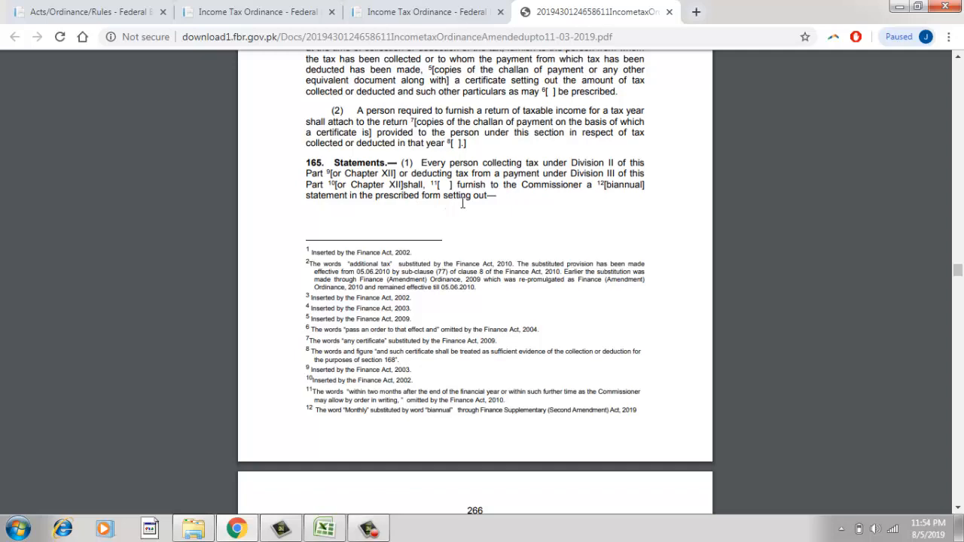
scroll(547, 216, "down", 2)
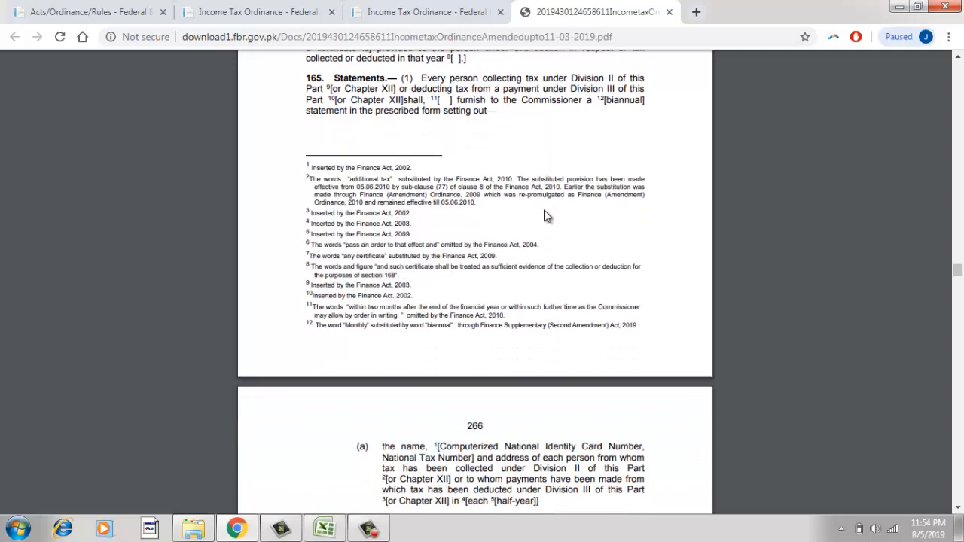
scroll(546, 216, "down", 3)
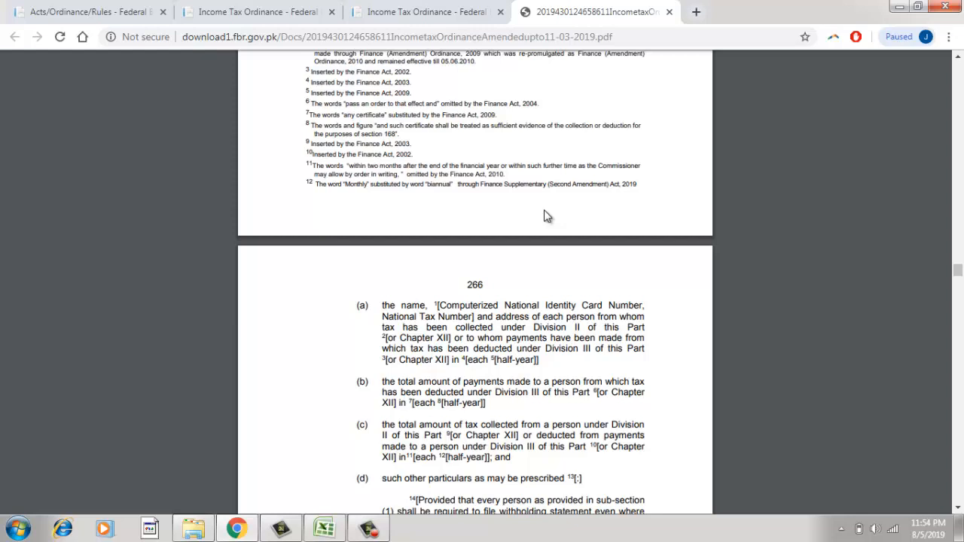
scroll(547, 217, "down", 1)
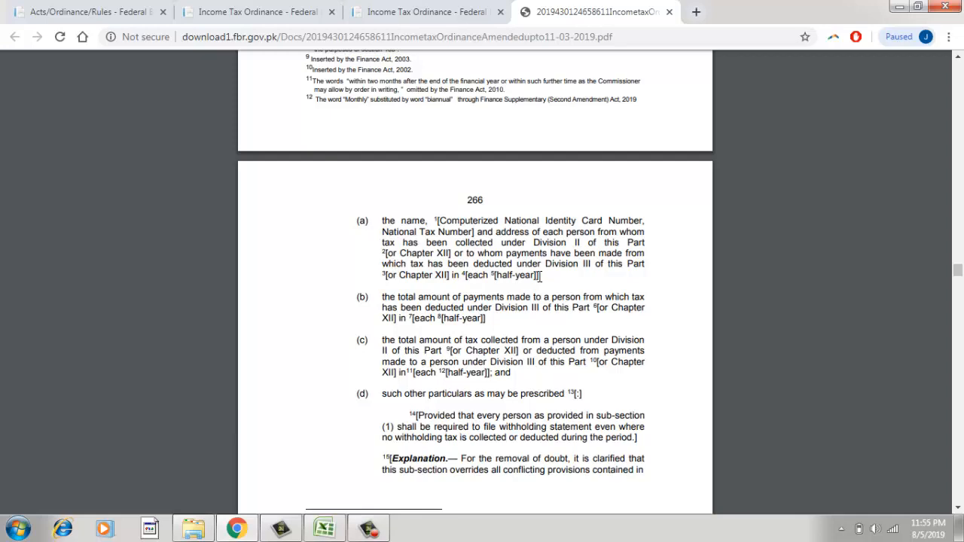
scroll(540, 275, "down", 2)
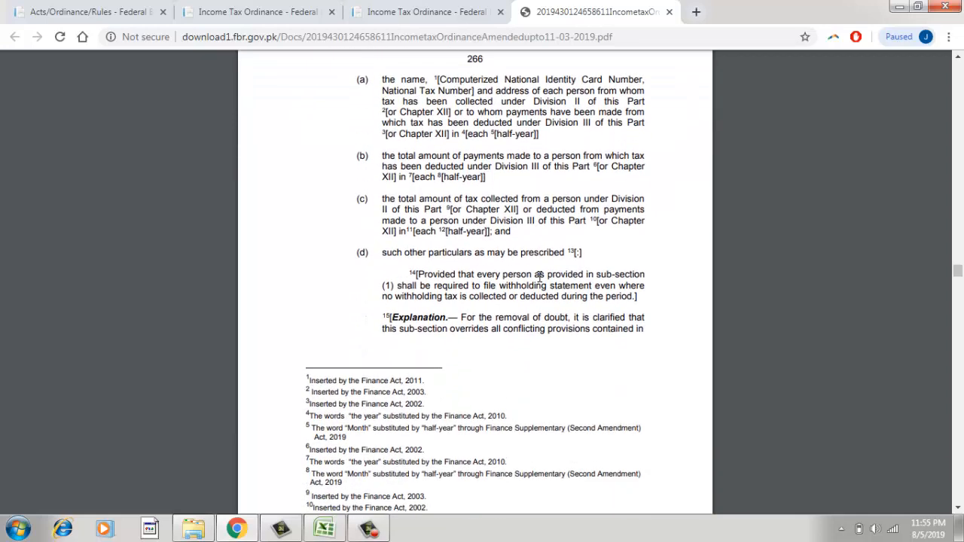
scroll(541, 276, "down", 6)
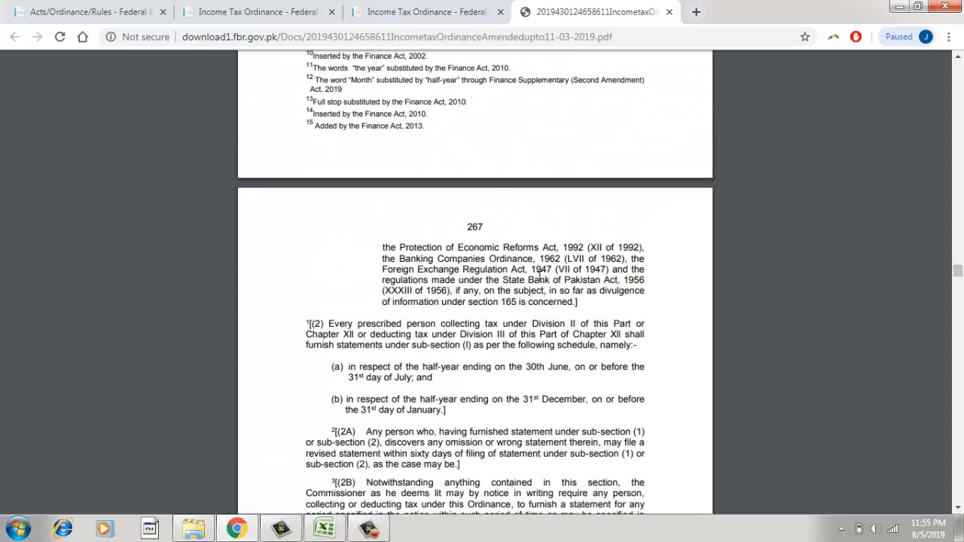
scroll(540, 276, "down", 2)
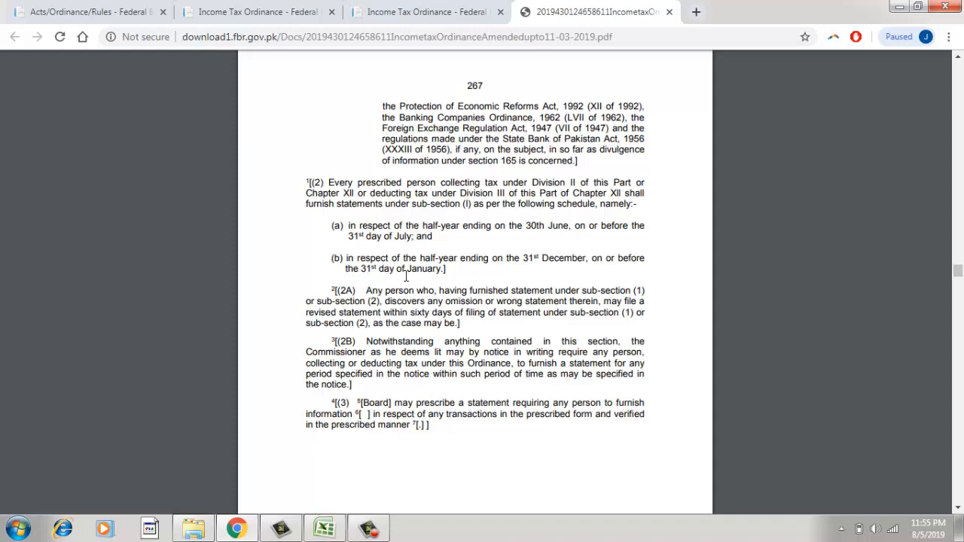
Return to the FBR homepage and read the update on the filing date extension for biannual withholding tax statements under section 165.
left_click(143, 13)
left_click(17, 38)
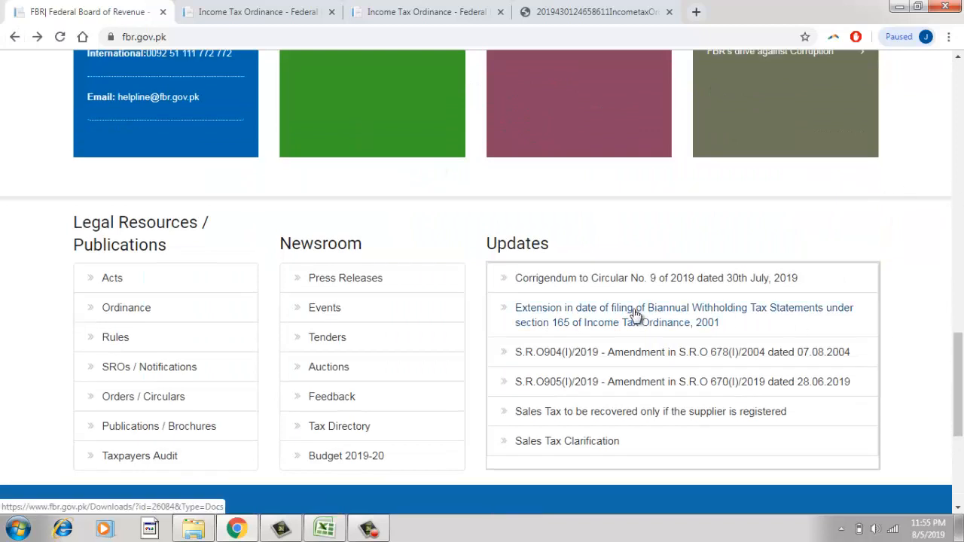
left_click(591, 323)
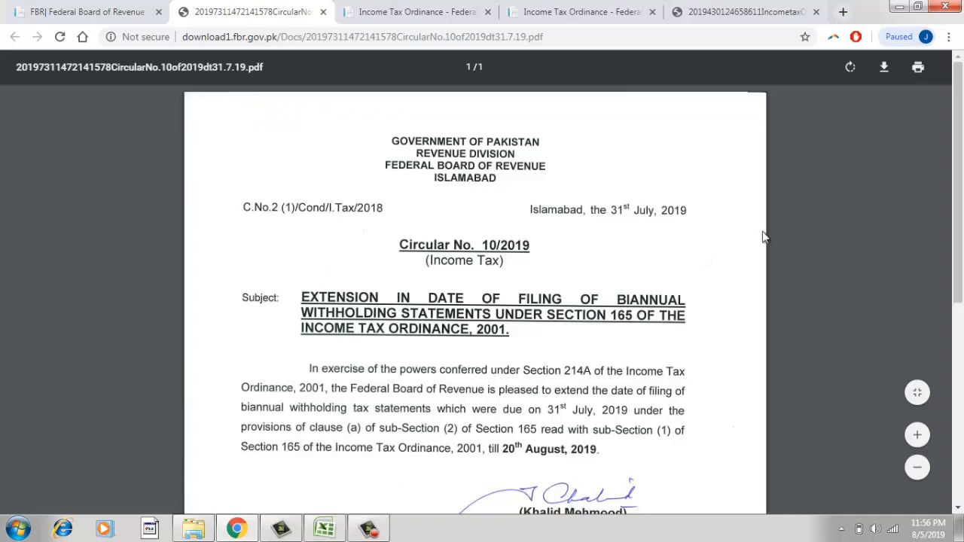
scroll(817, 229, "down", 2)
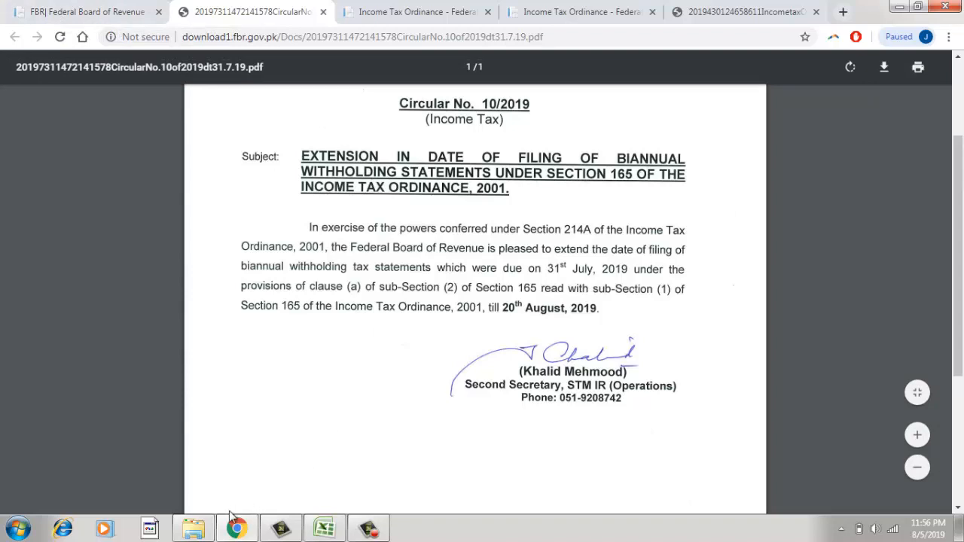
Switch to the Summary of Biannual Jan,19 to June,19 workbook in Excel and review its title, period and January row.
left_click(197, 530)
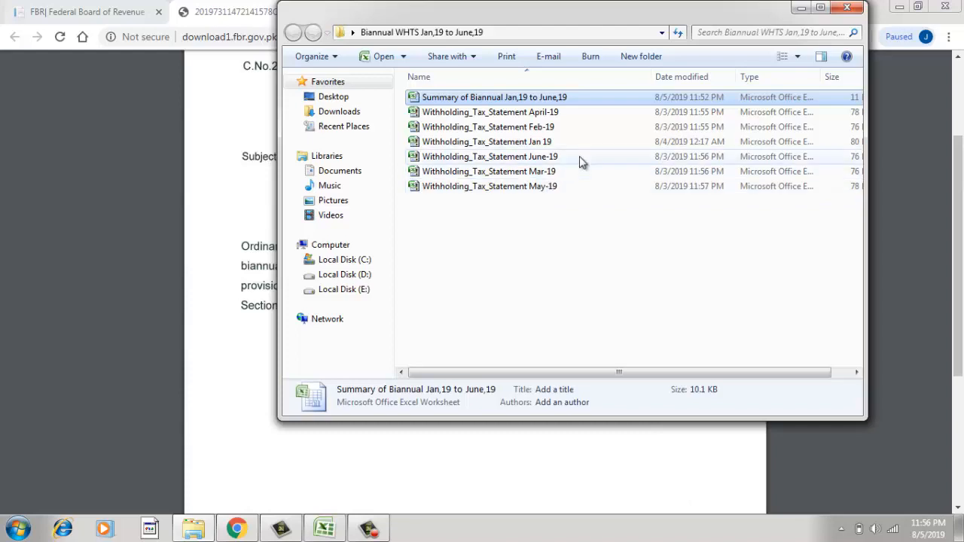
left_click(323, 527)
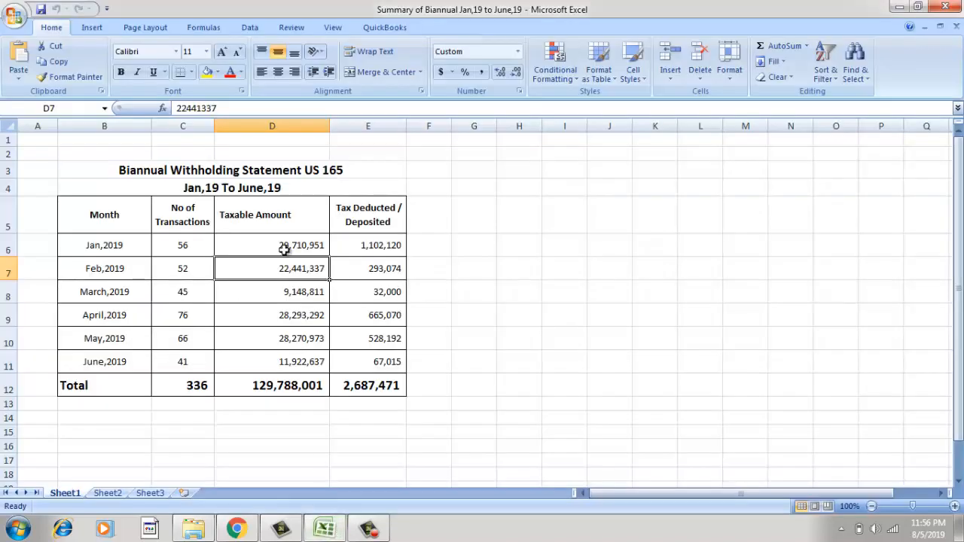
left_click(171, 174)
left_click(173, 191)
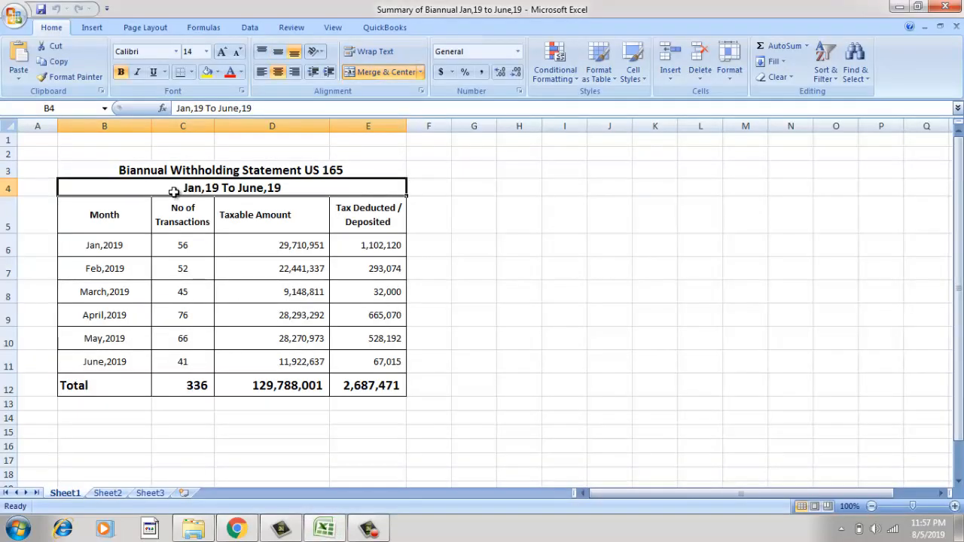
left_click(110, 255)
key("Right")
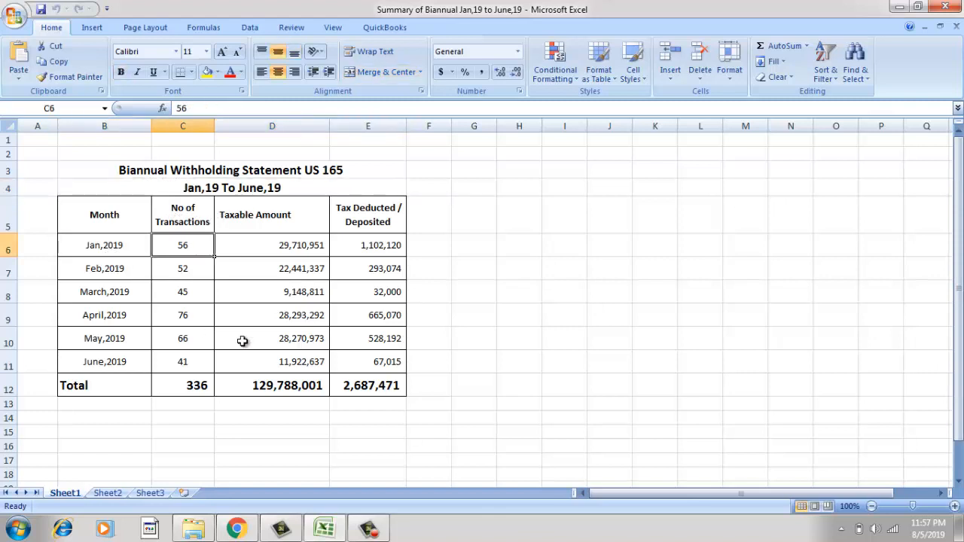
key("Right")
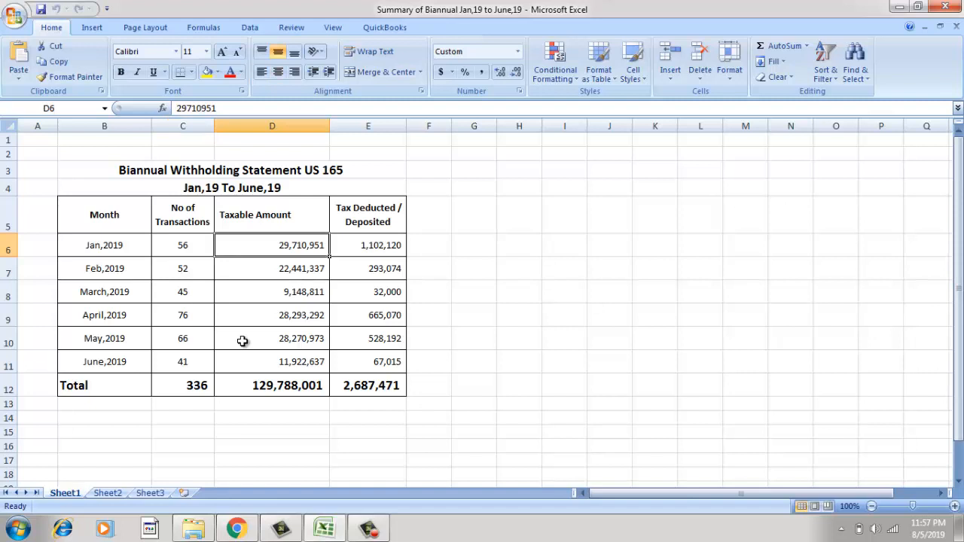
key("Right")
key("Down")
key("Left")
key("Left")
key("Left")
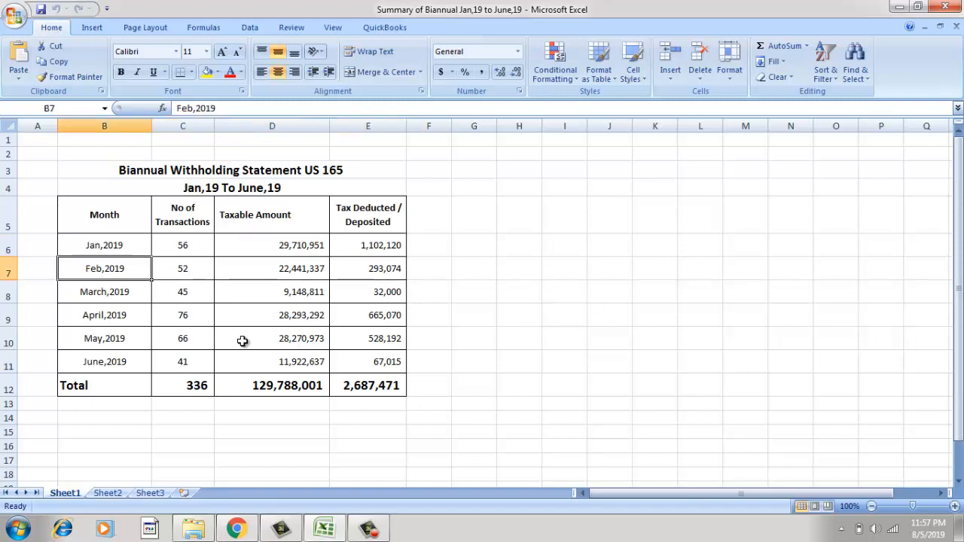
Go down the month column to the Total row and review the totals for transactions, taxable amount and tax deducted.
key("Down")
key("Down")
key("Down")
key("Down")
key("Down")
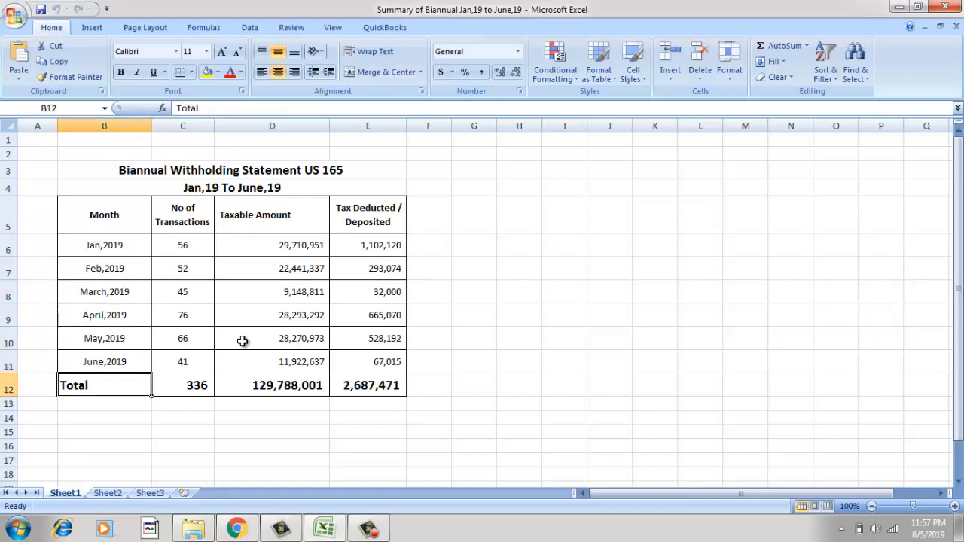
key("Right")
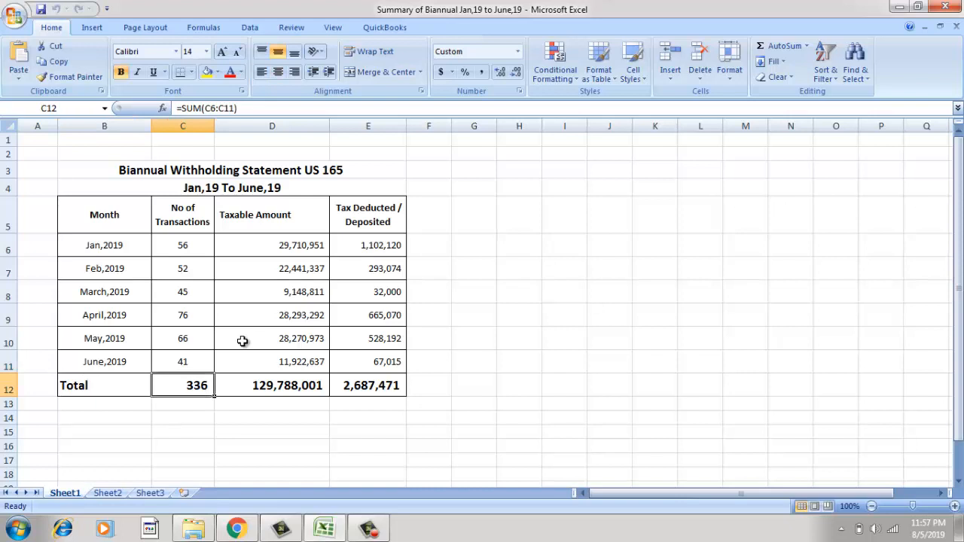
key("Right")
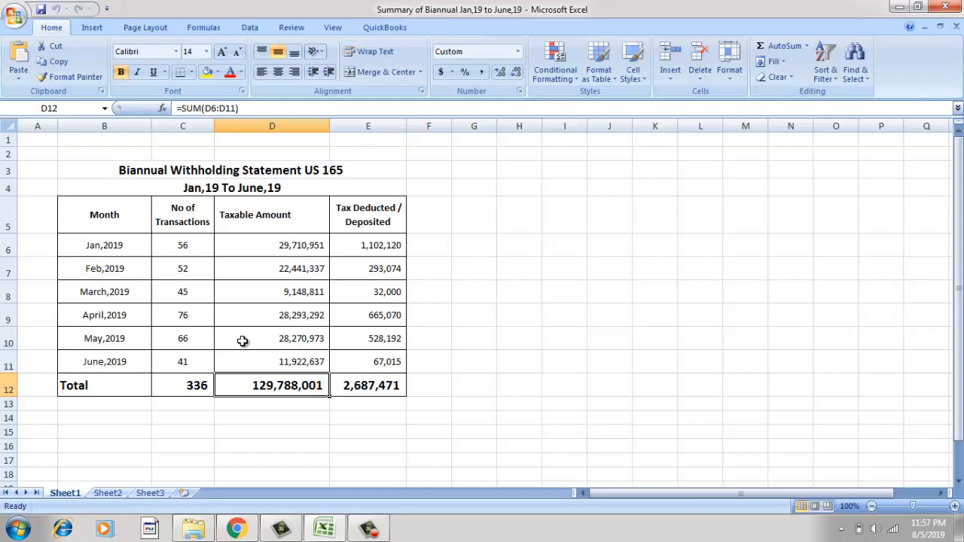
key("Right")
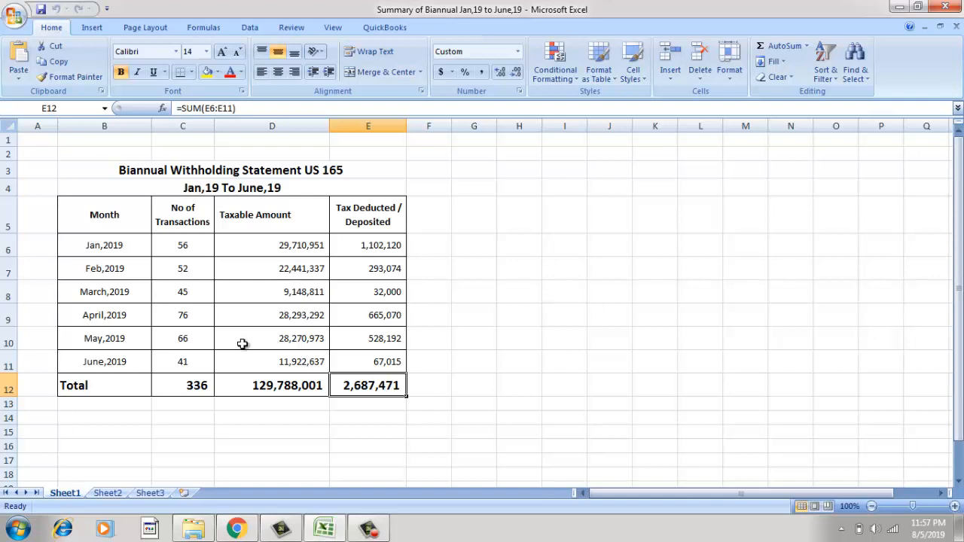
Select the total number of transactions and check the monthly statement files in File Explorer's Biannual WHTS Jan,19 to June,19 folder.
left_click(174, 381)
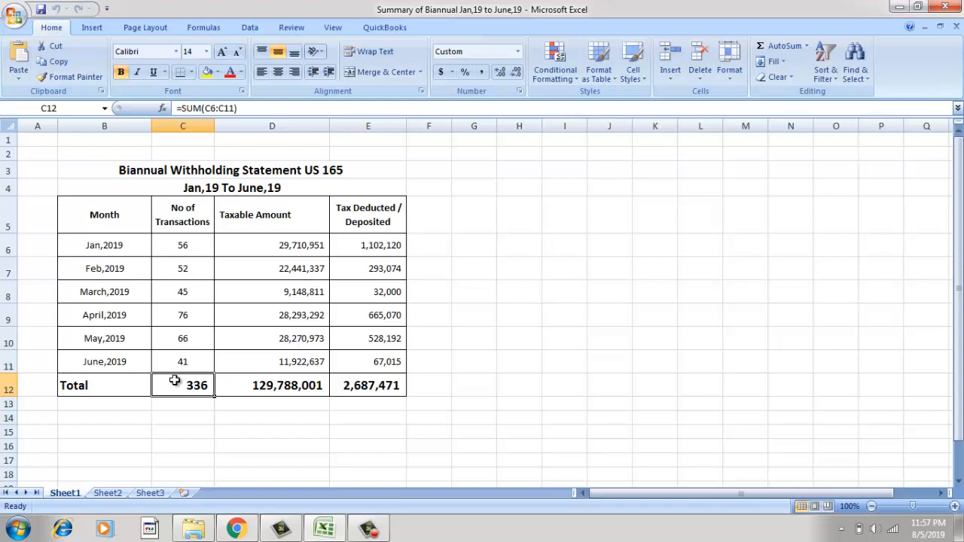
left_click(194, 528)
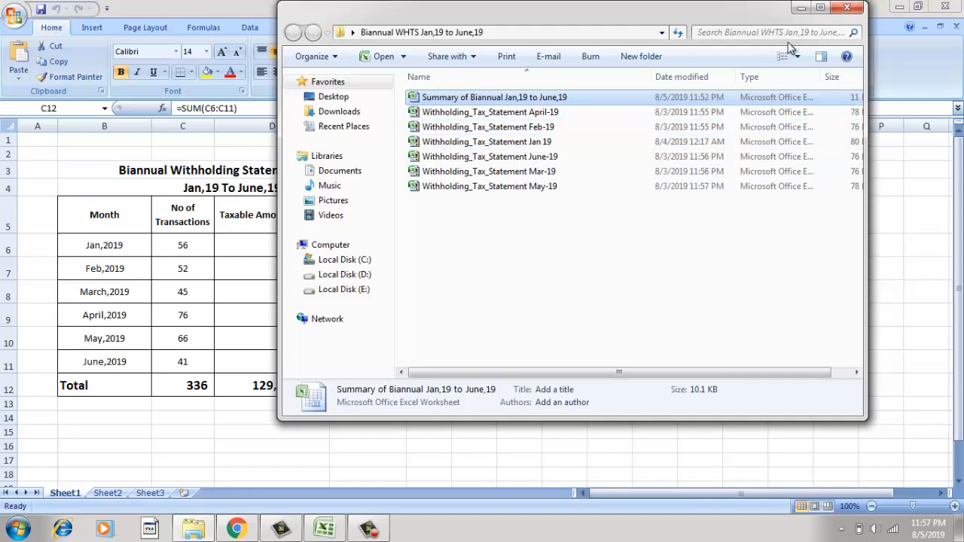
left_click(801, 8)
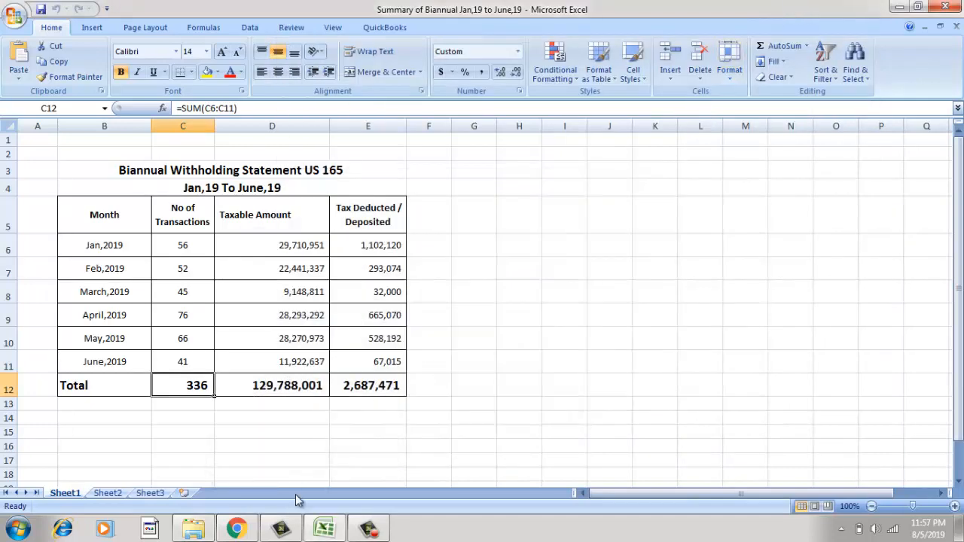
Switch back to Chrome, close the circular, and open the full Online Services list from the FBR homepage.
left_click(243, 528)
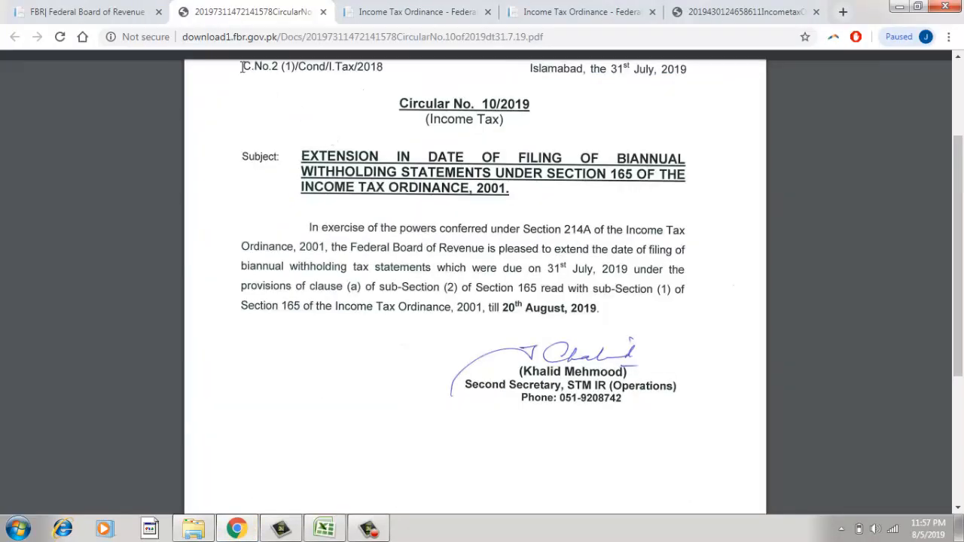
left_click(322, 13)
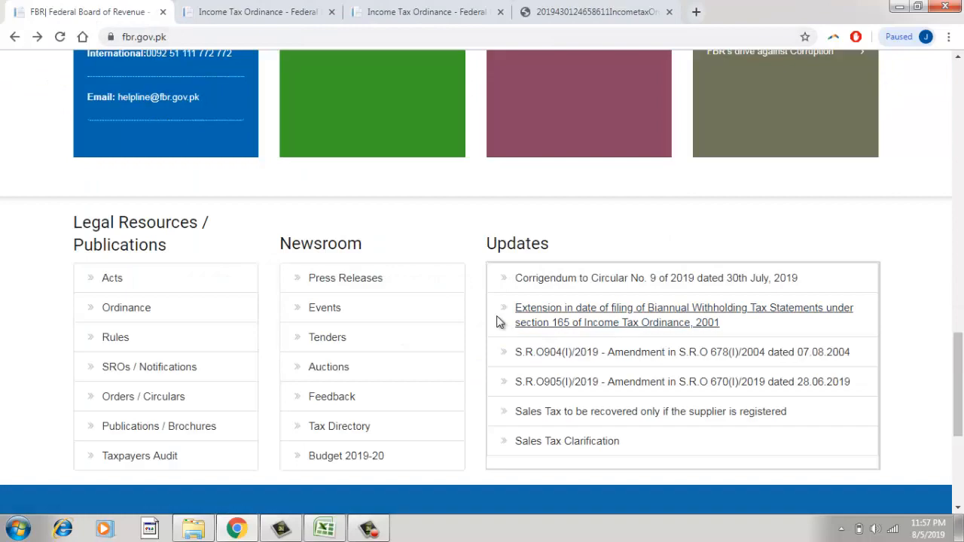
scroll(497, 322, "up", 15)
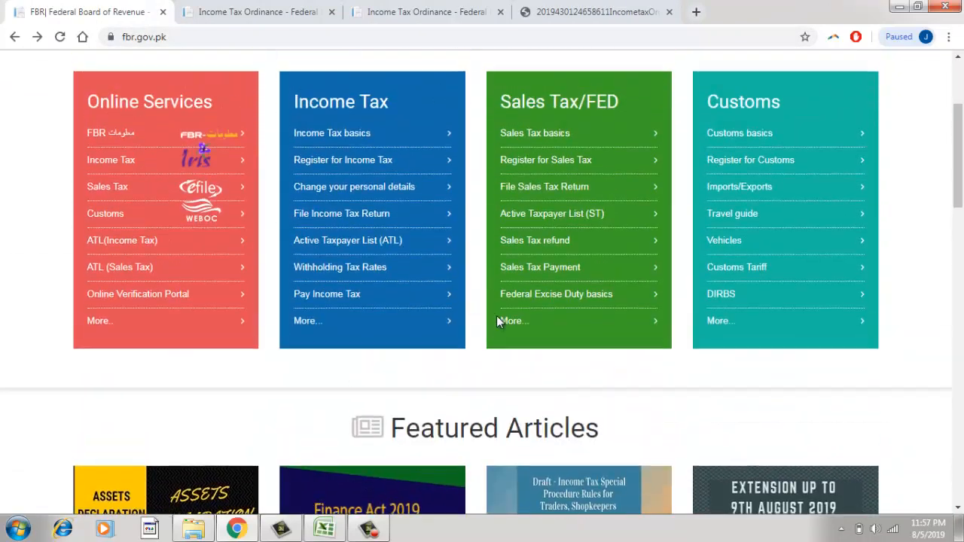
scroll(496, 322, "up", 3)
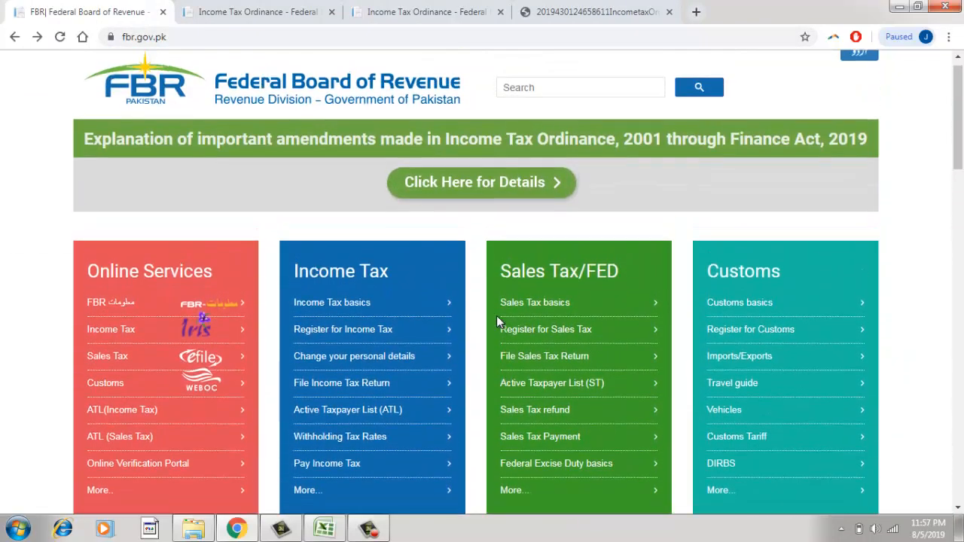
scroll(496, 322, "down", 2)
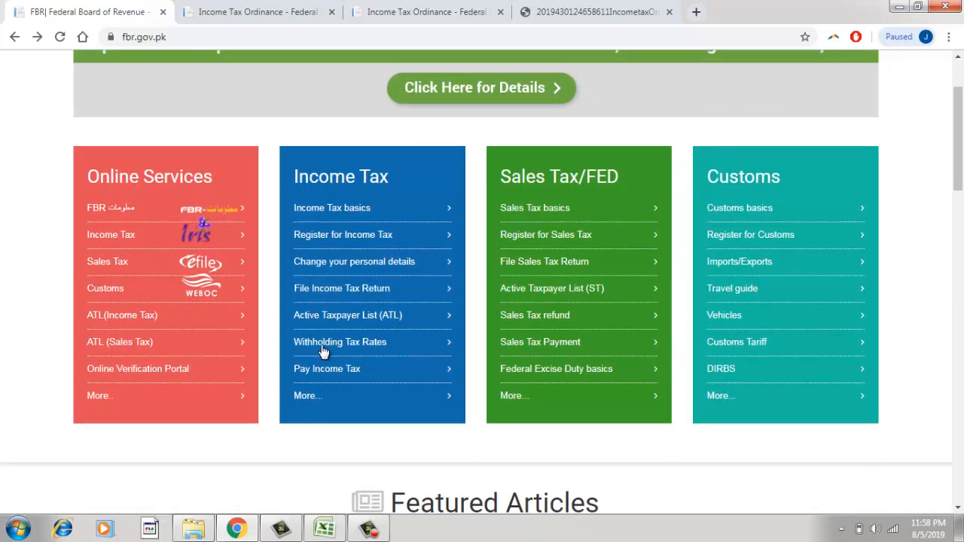
left_click(111, 403)
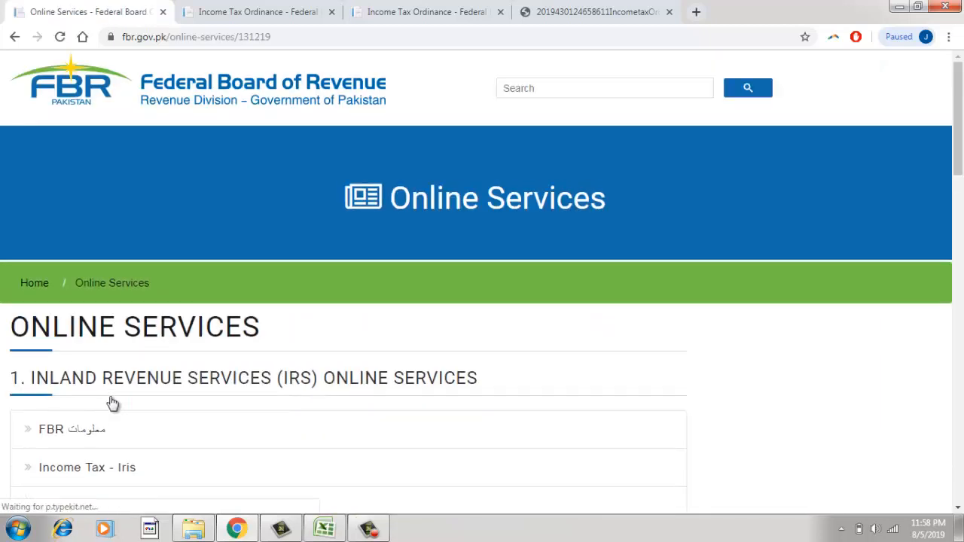
Open the Knowledge Base from the Online Services list and go to its Income Tax section.
scroll(111, 404, "down", 1)
scroll(112, 404, "down", 4)
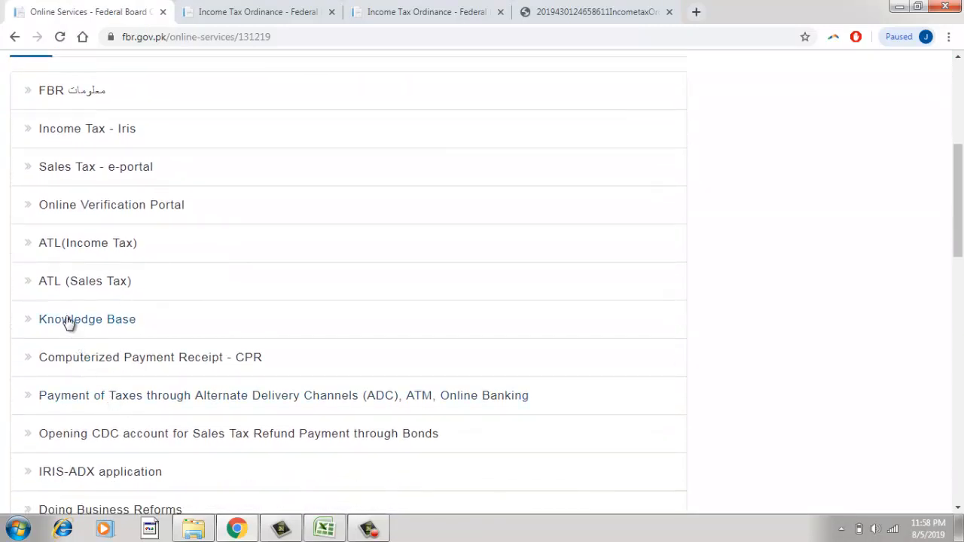
left_click(68, 321)
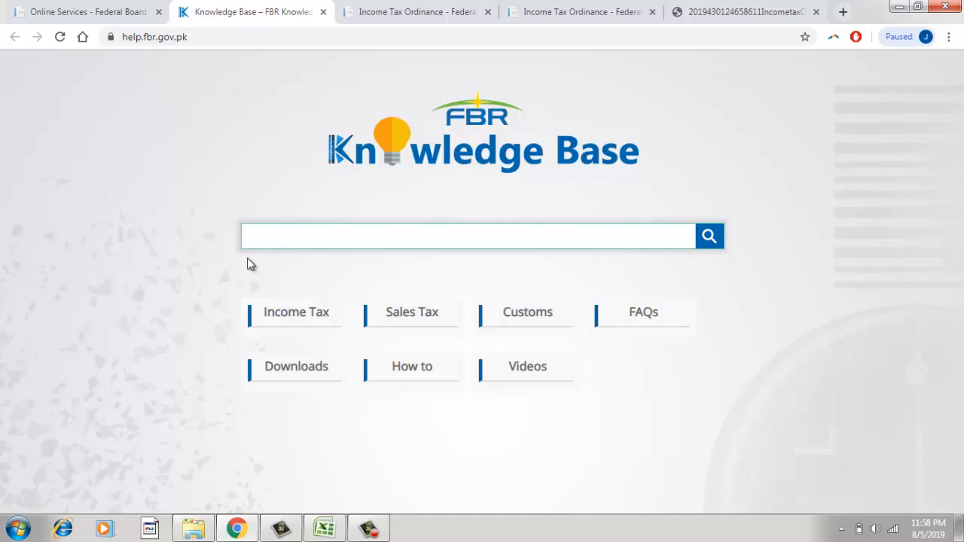
left_click(301, 317)
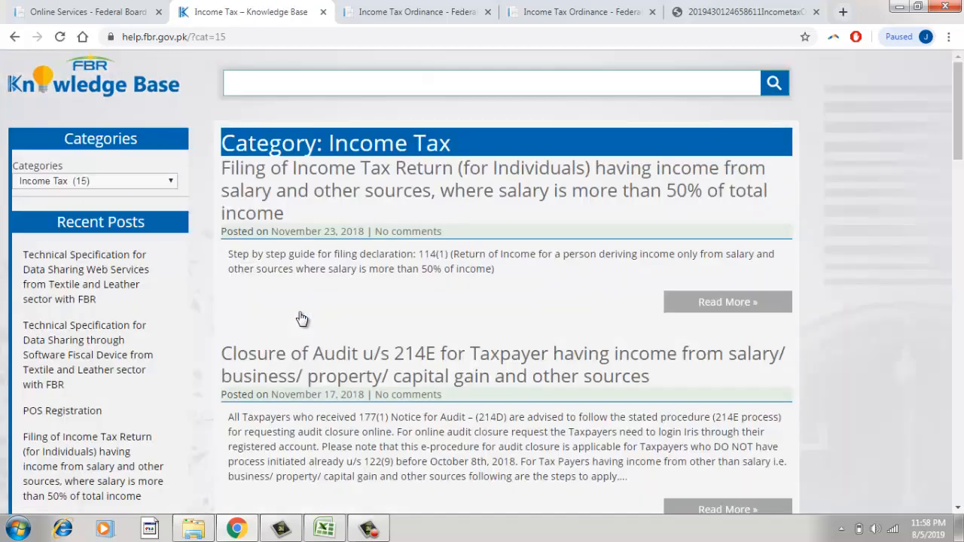
Switch the Knowledge Base category to Withholding and download the withholding tax statement template.
left_click(145, 186)
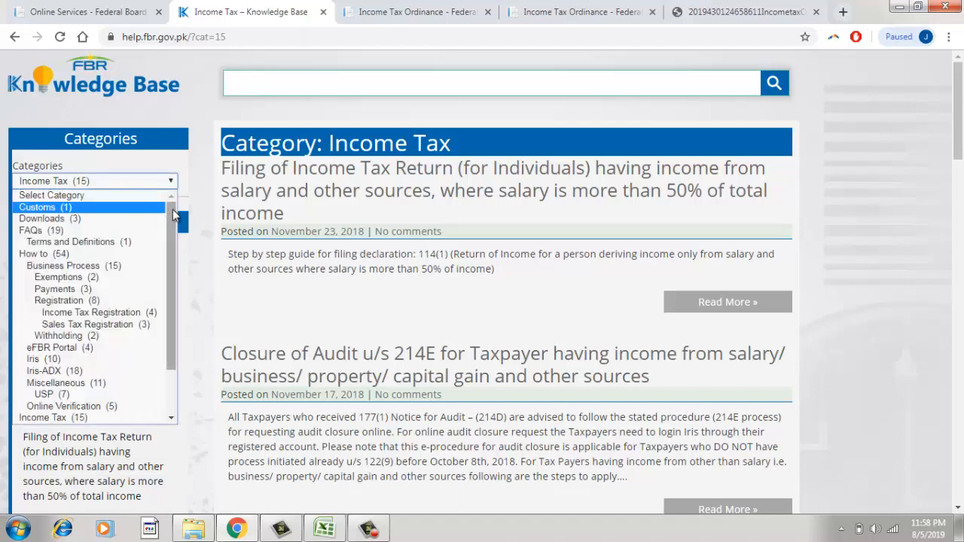
left_click_drag(174, 215, 174, 221)
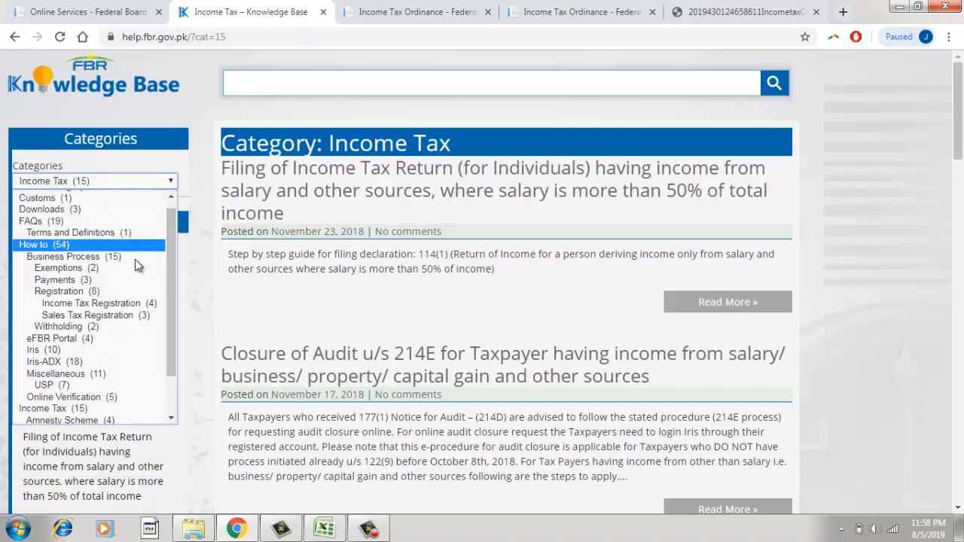
left_click(103, 327)
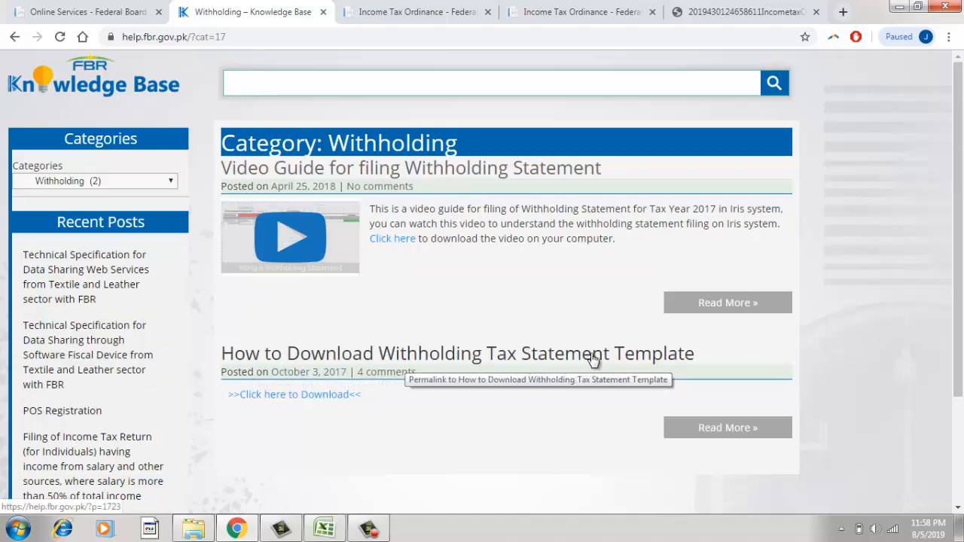
left_click(262, 397)
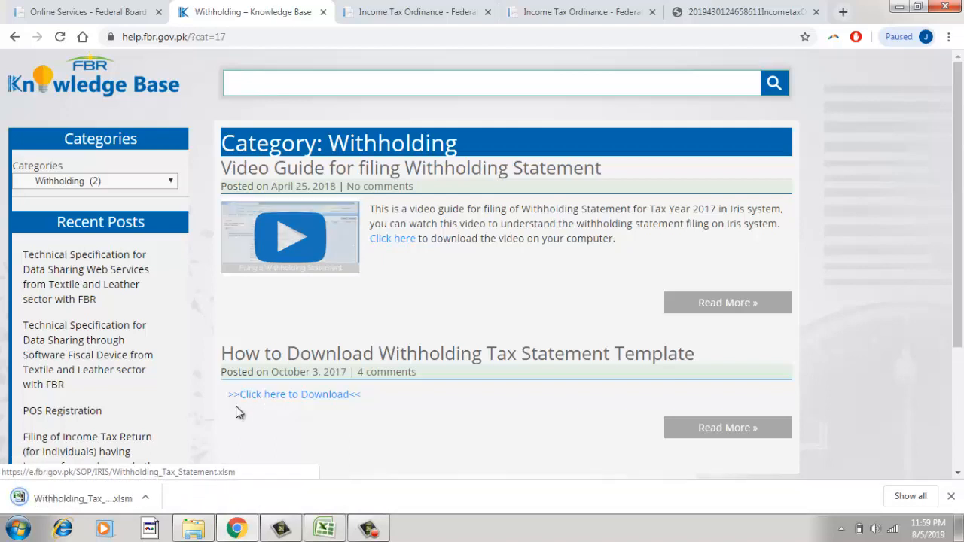
Show the downloaded template in its folder and transfer it into the Biannual WHTS Jan,19 to June,19 folder.
right_click(49, 503)
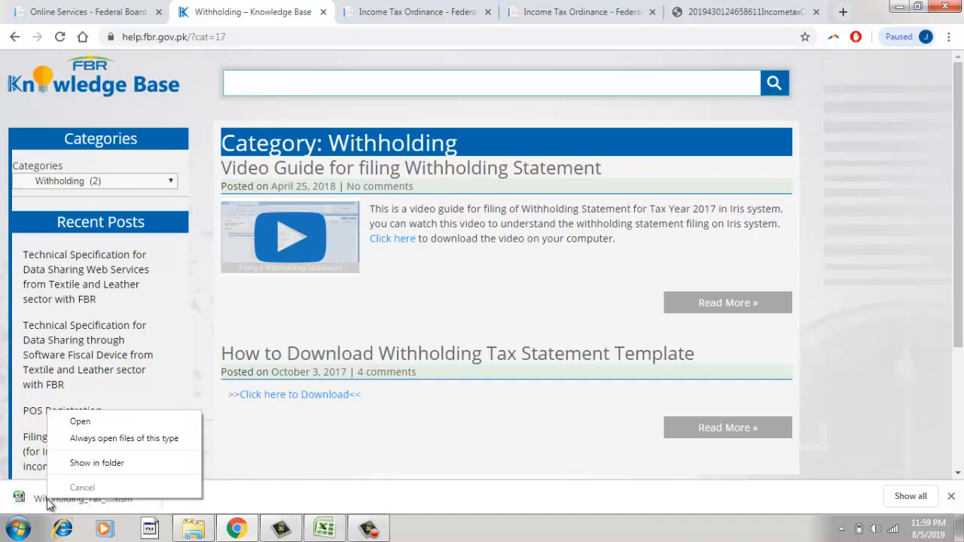
left_click(98, 463)
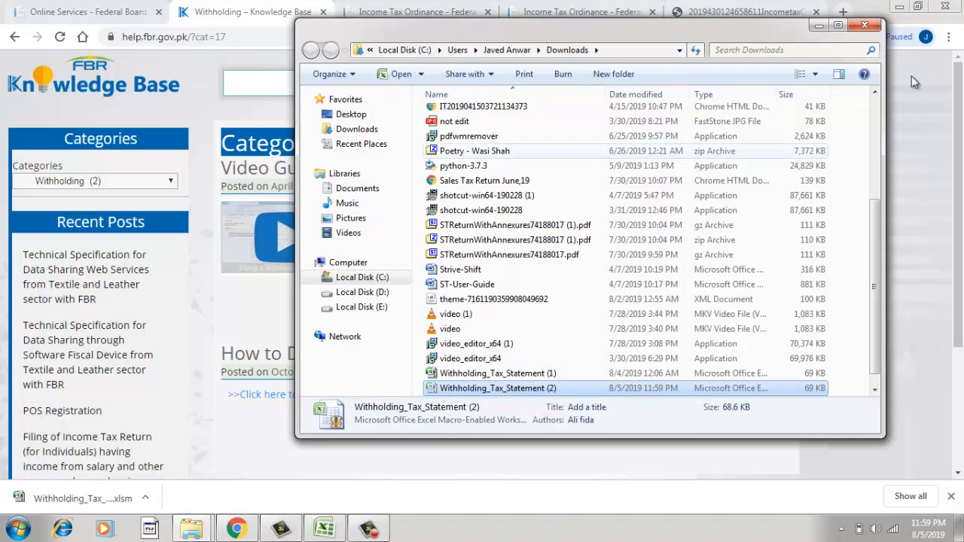
left_click(870, 26)
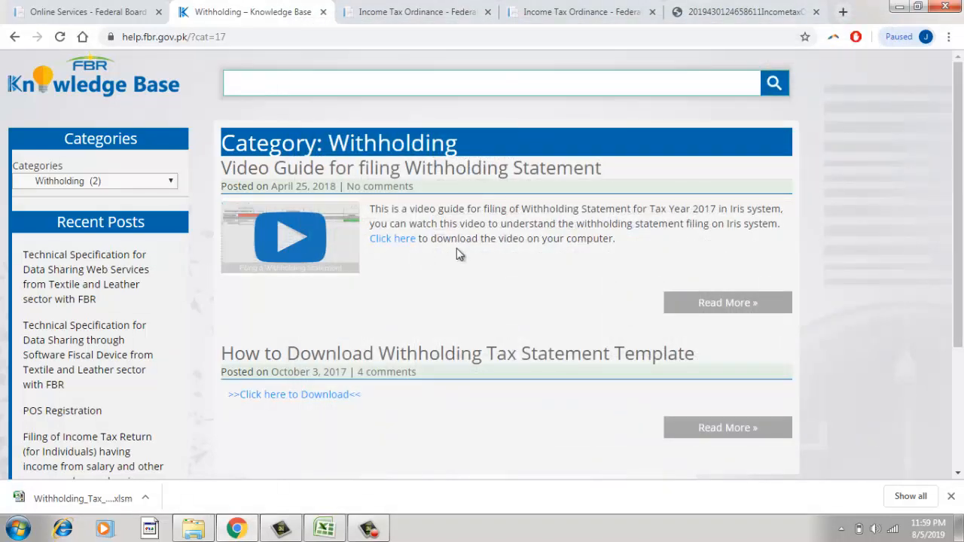
left_click(195, 532)
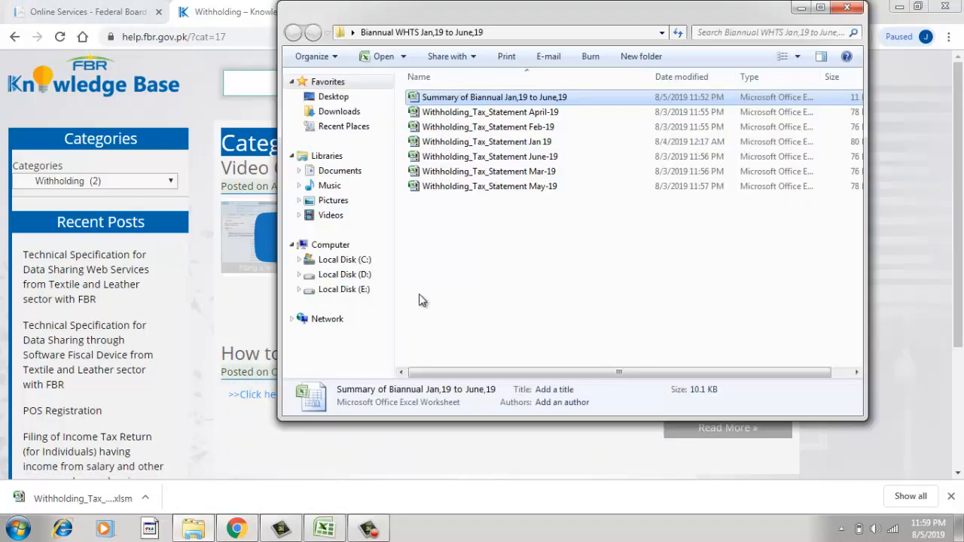
right_click(489, 269)
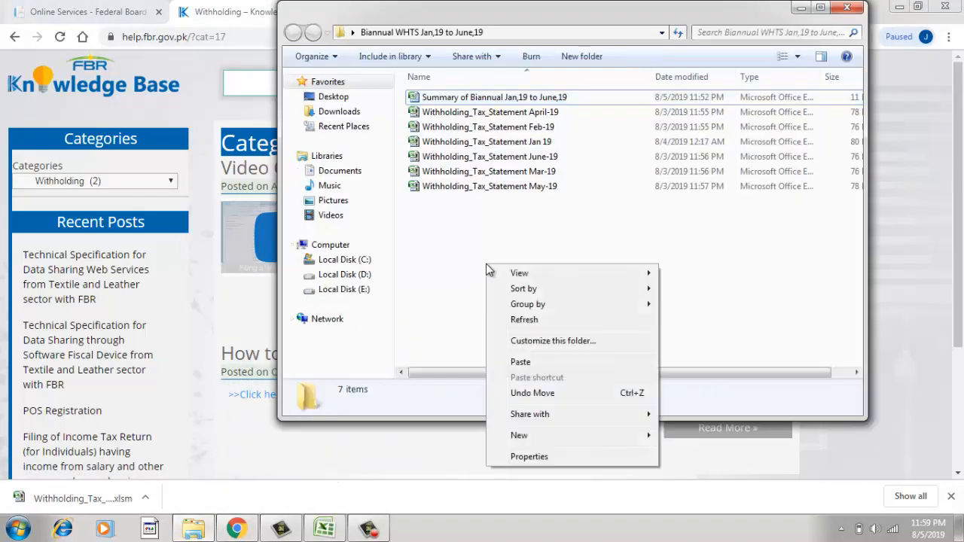
left_click(521, 362)
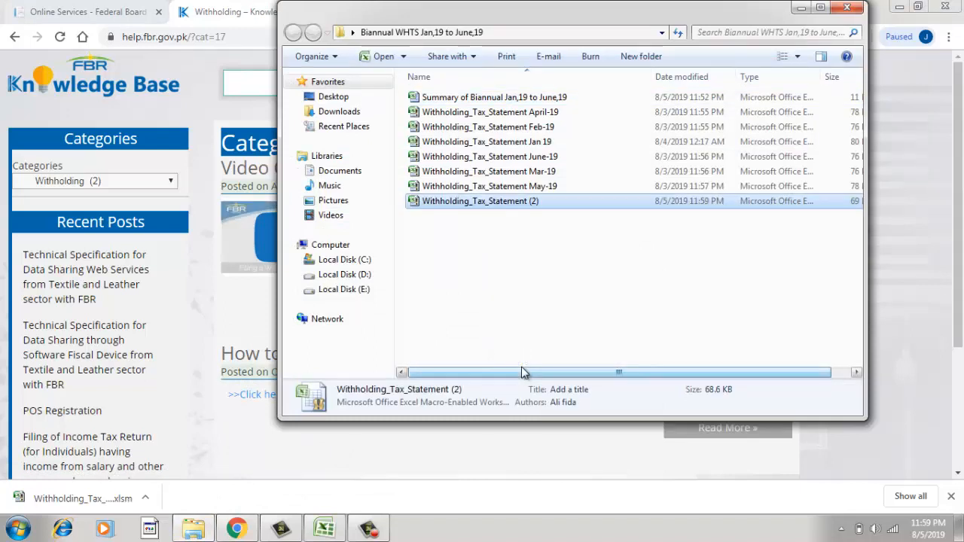
Rename the pasted template file as Withholding_Tax_Statement Jan,19 to June,19.
right_click(480, 207)
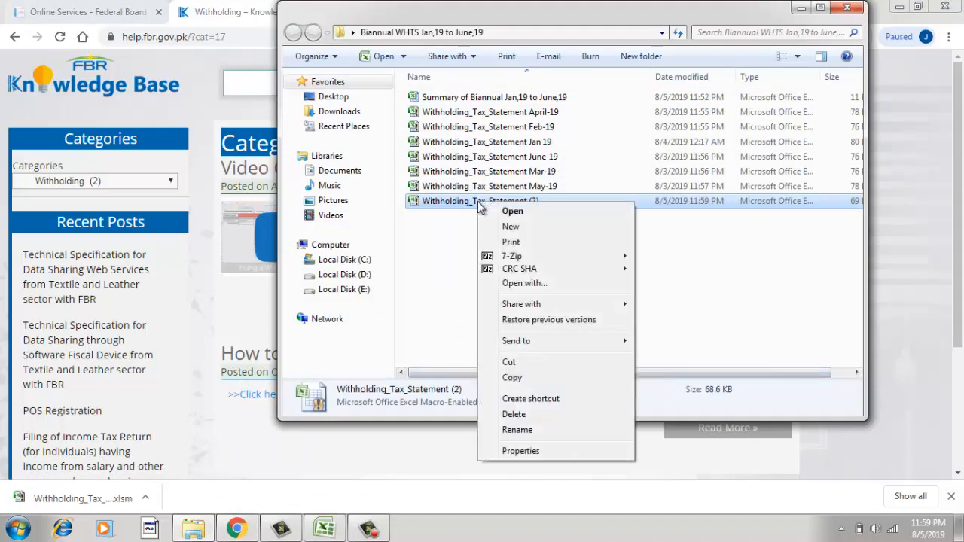
left_click(512, 430)
key("End")
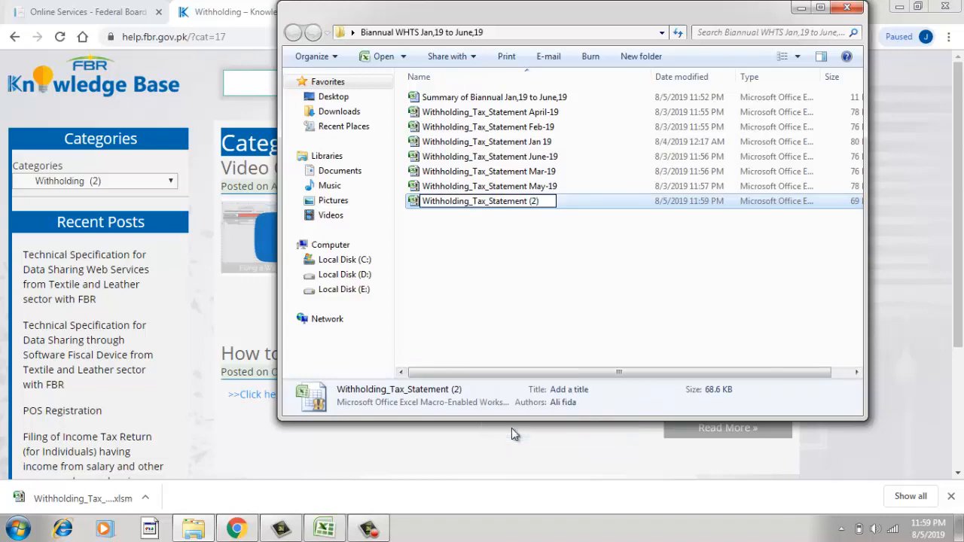
key("BackSpace")
key("BackSpace")
key("BackSpace")
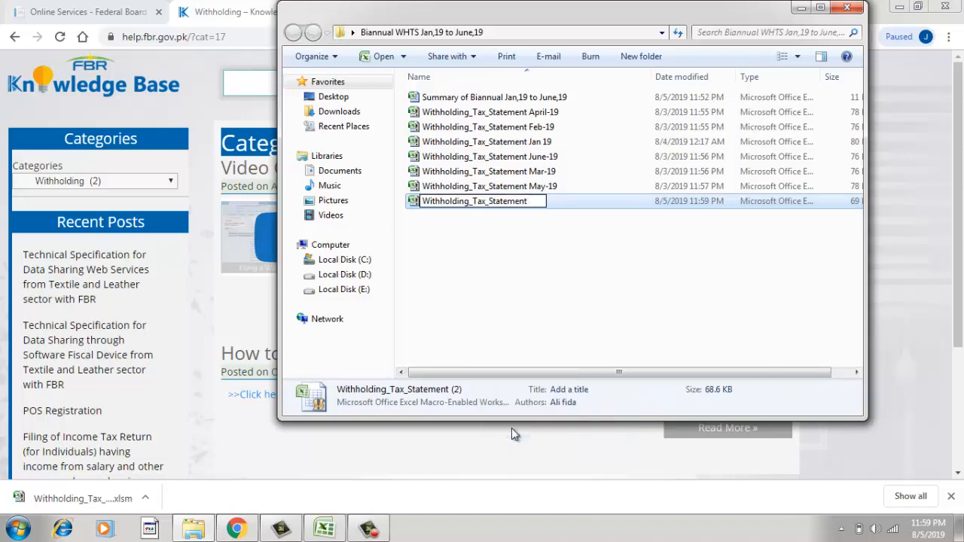
type("Jan,")
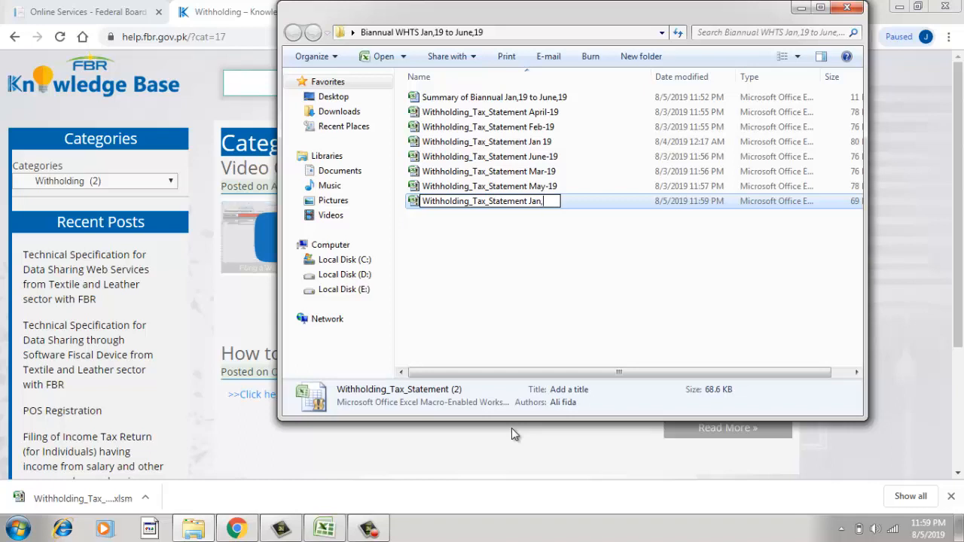
type("19 to")
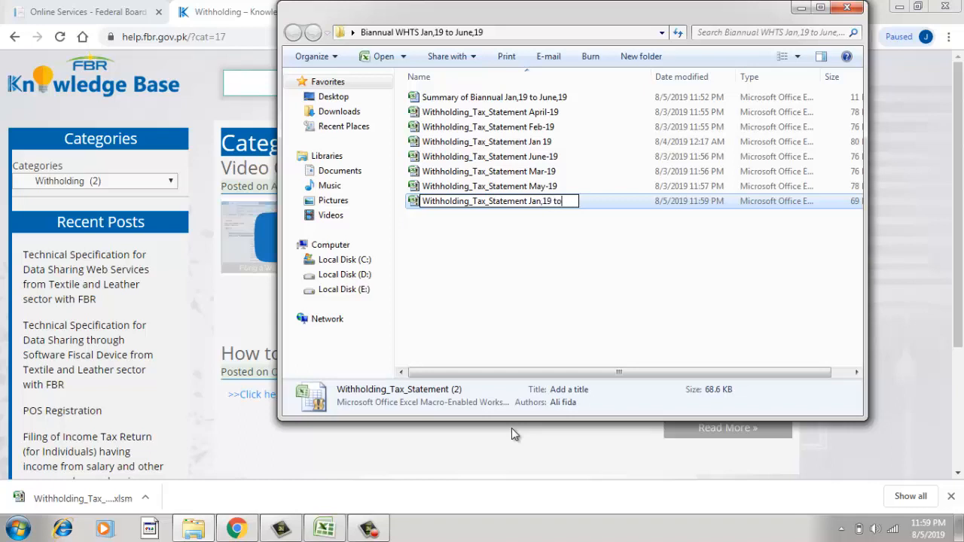
type(" June")
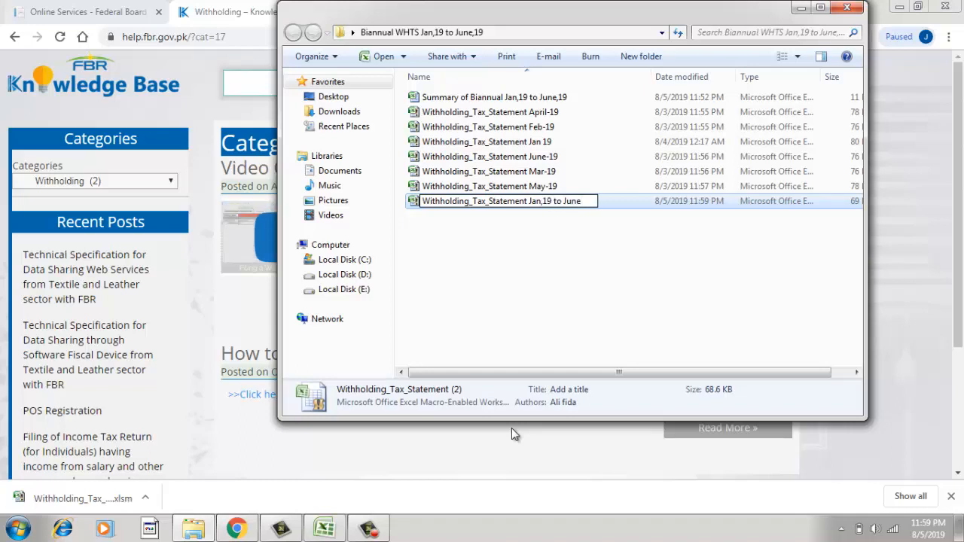
type(",19")
key("Return")
Open the renamed template workbook in Excel and enable its macro content.
key("Return")
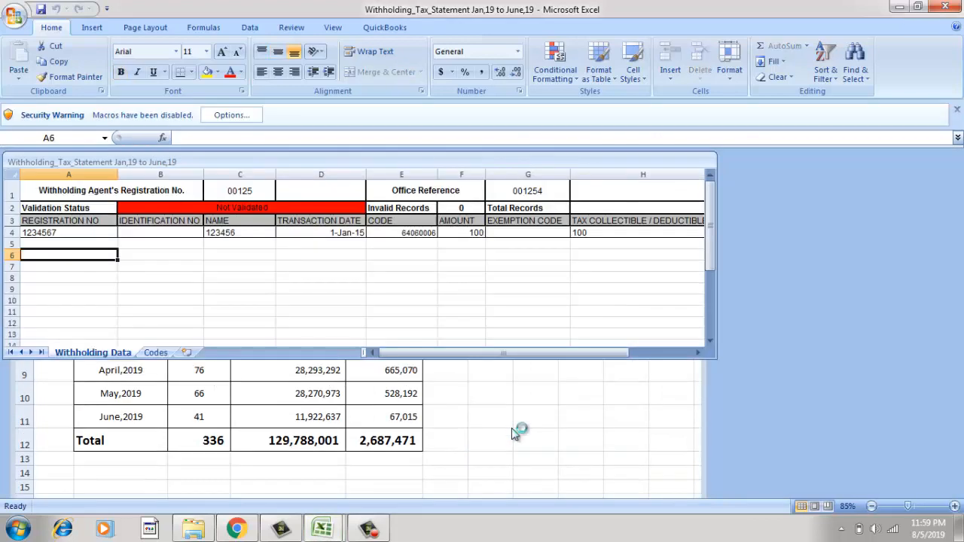
left_click(224, 116)
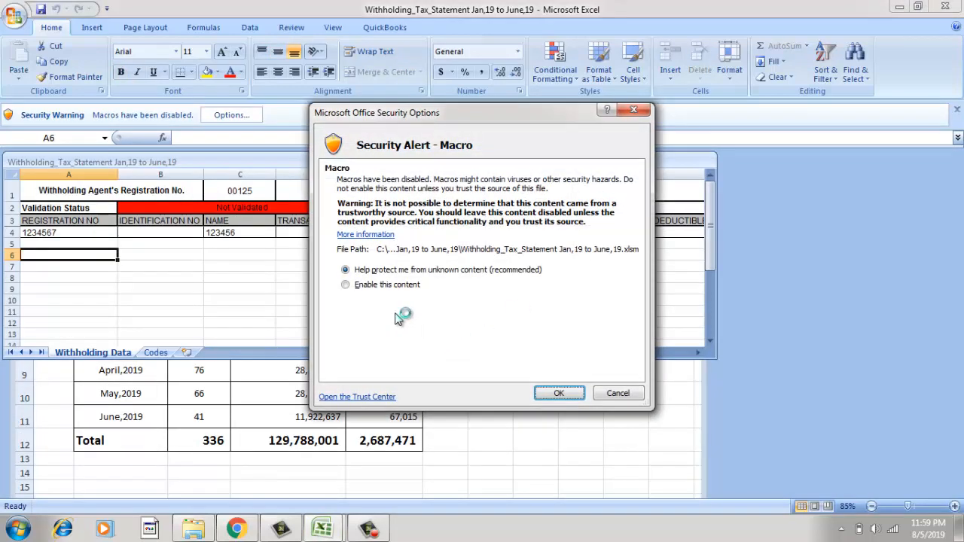
left_click(347, 285)
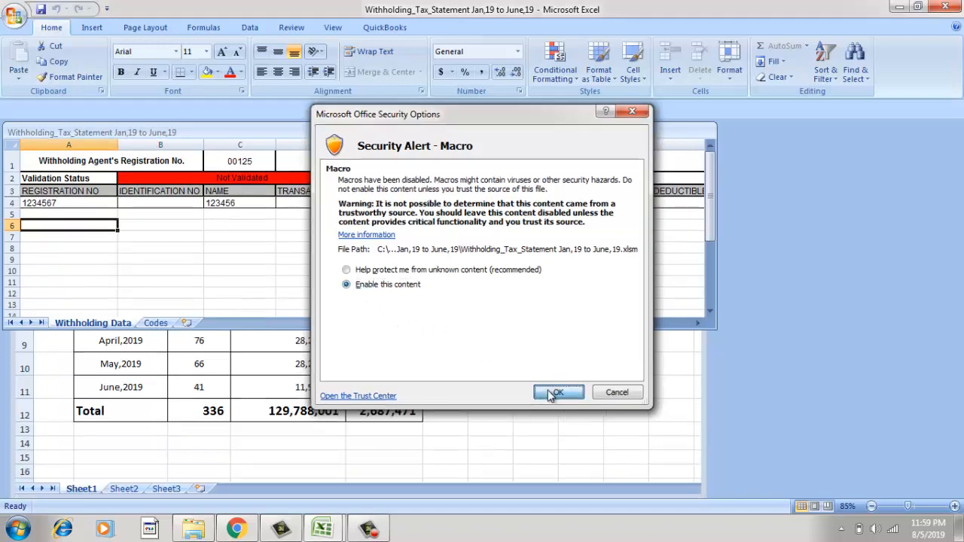
left_click(557, 392)
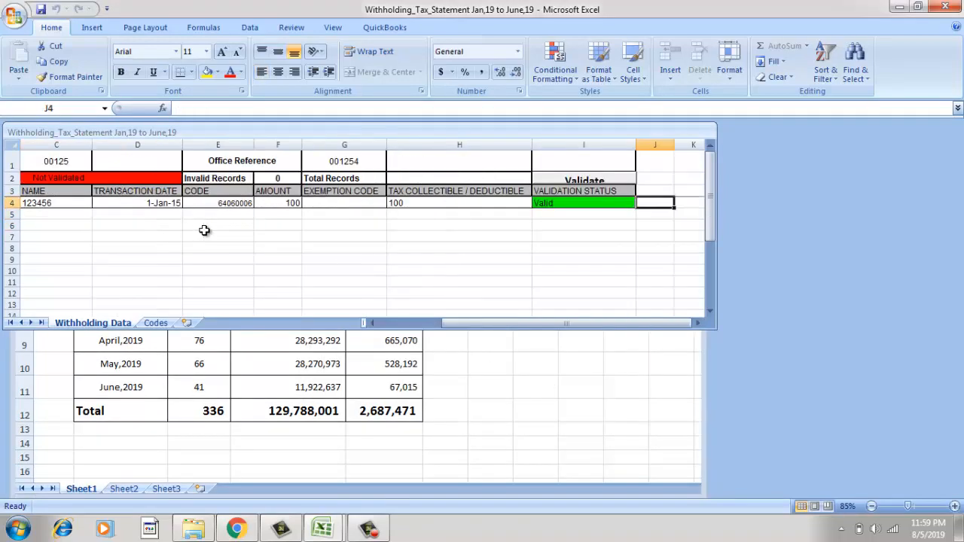
Review the template's withholding agent registration number, office reference and the sample record's registration number cell.
left_click_drag(534, 324, 461, 325)
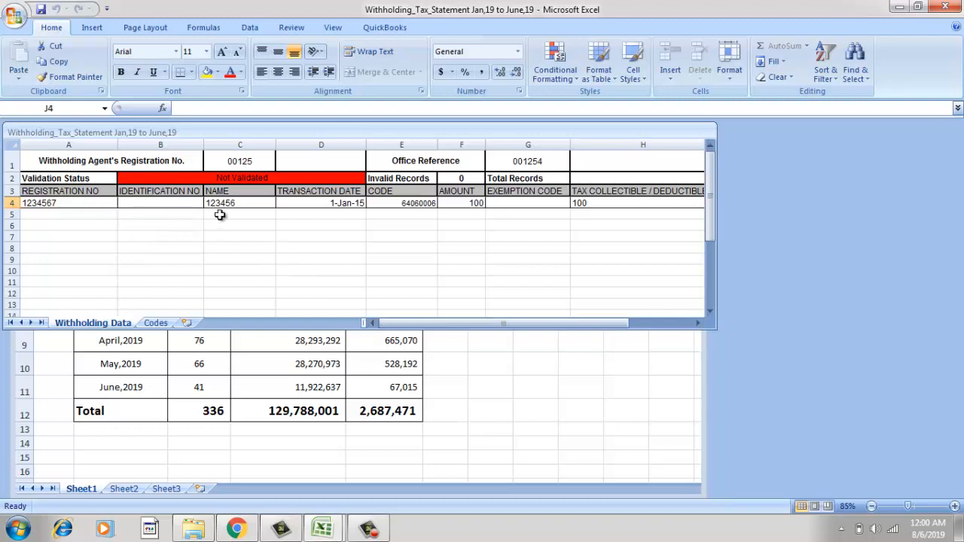
left_click(232, 163)
left_click(510, 163)
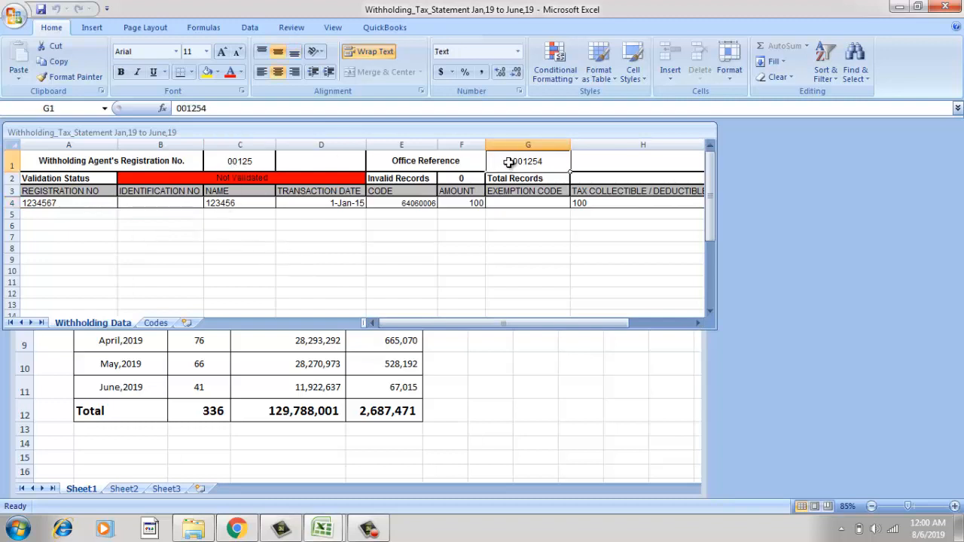
left_click(75, 202)
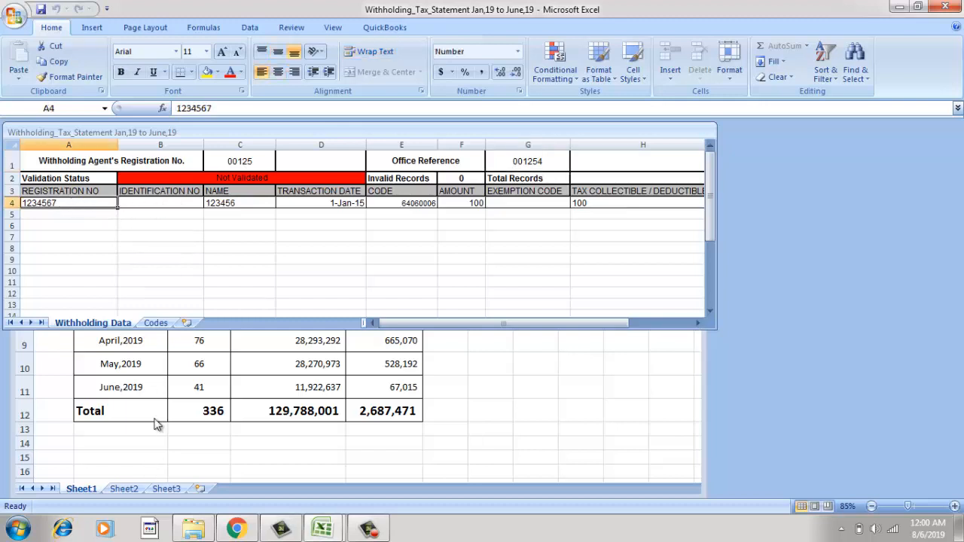
Switch to File Explorer and go through the monthly withholding statement files from January to June 2019.
left_click(194, 529)
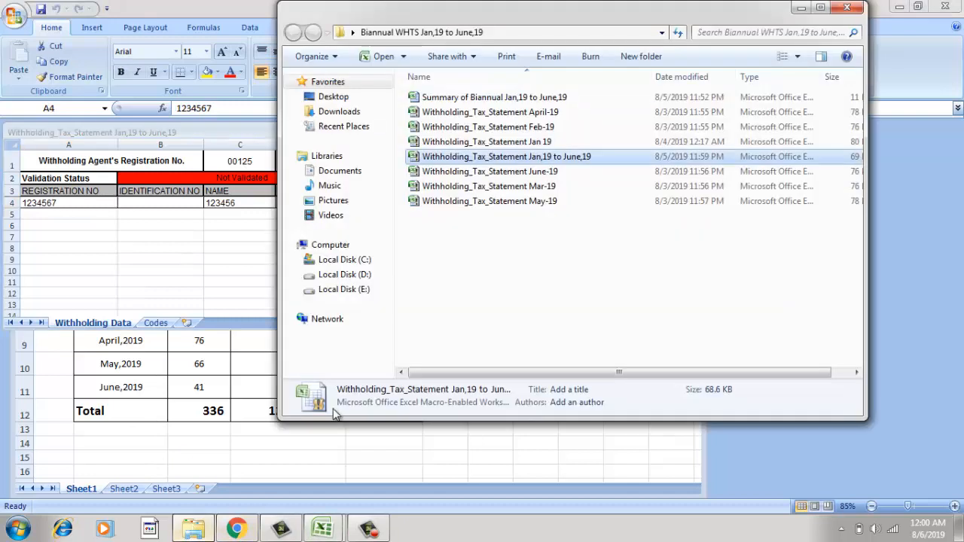
left_click(514, 146)
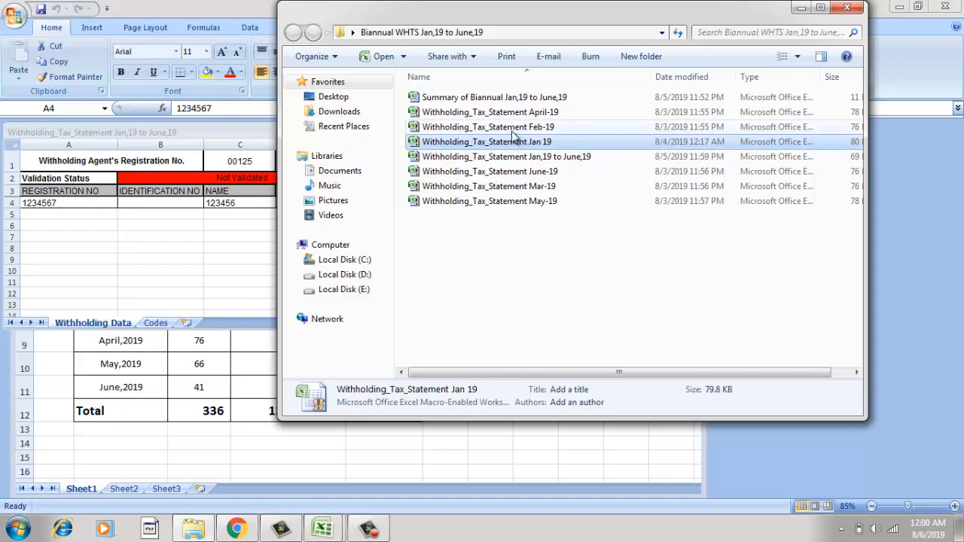
left_click(516, 128)
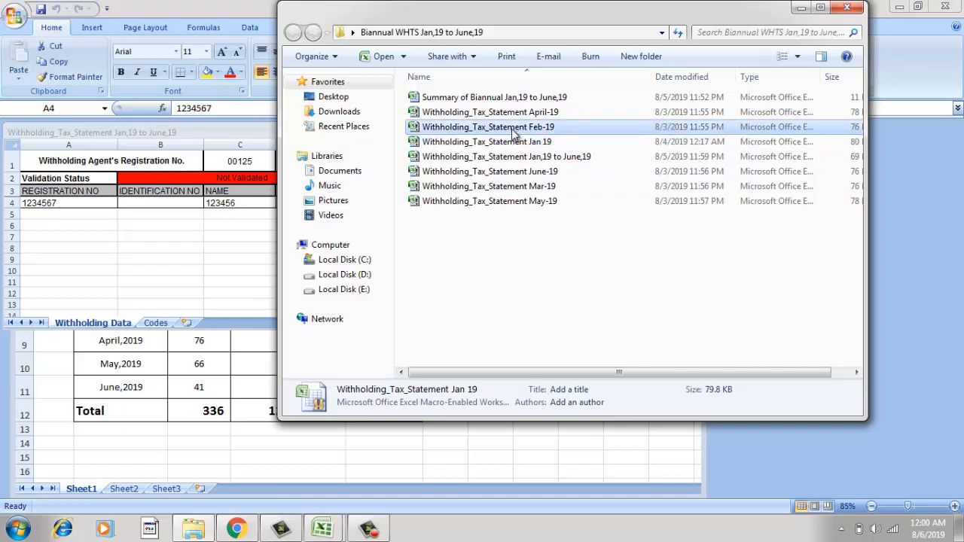
left_click(513, 190)
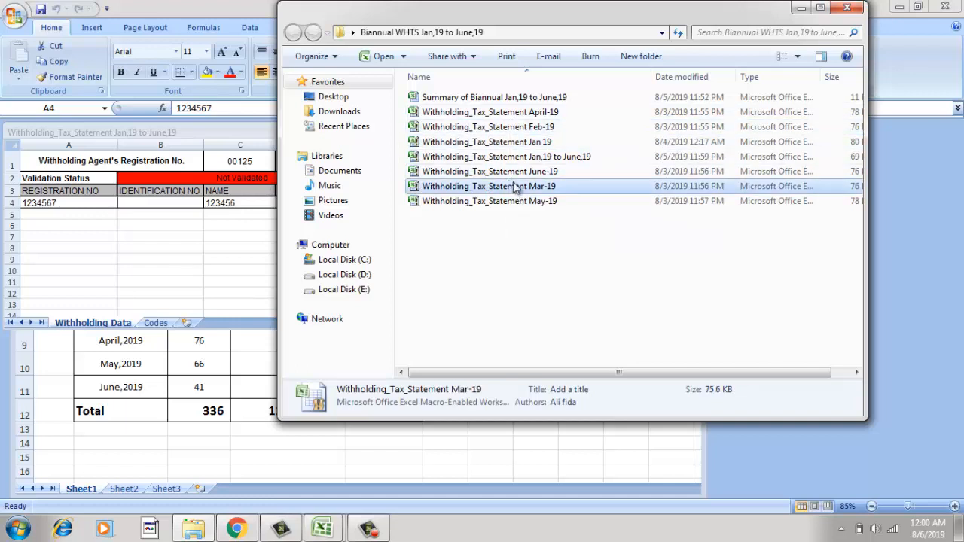
left_click(516, 113)
left_click(512, 201)
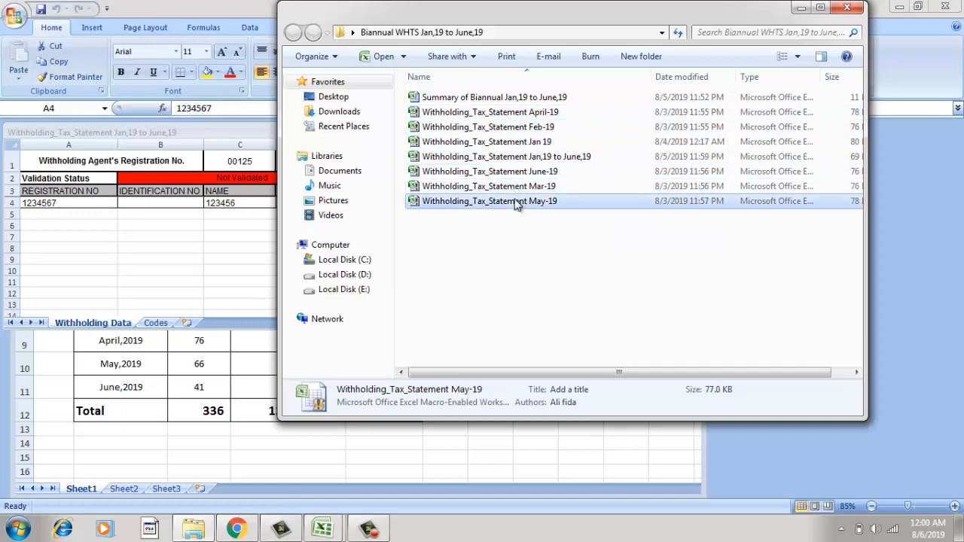
left_click(517, 99)
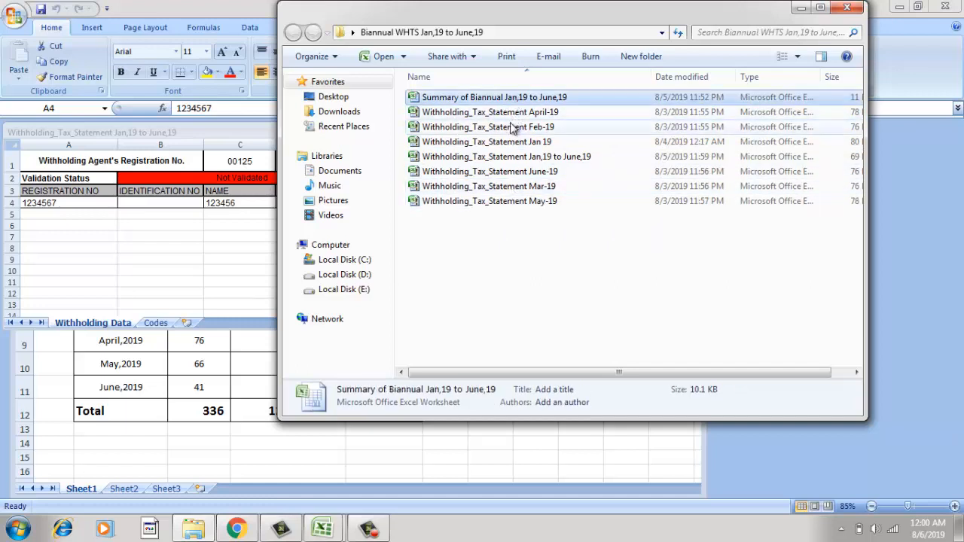
left_click(491, 173)
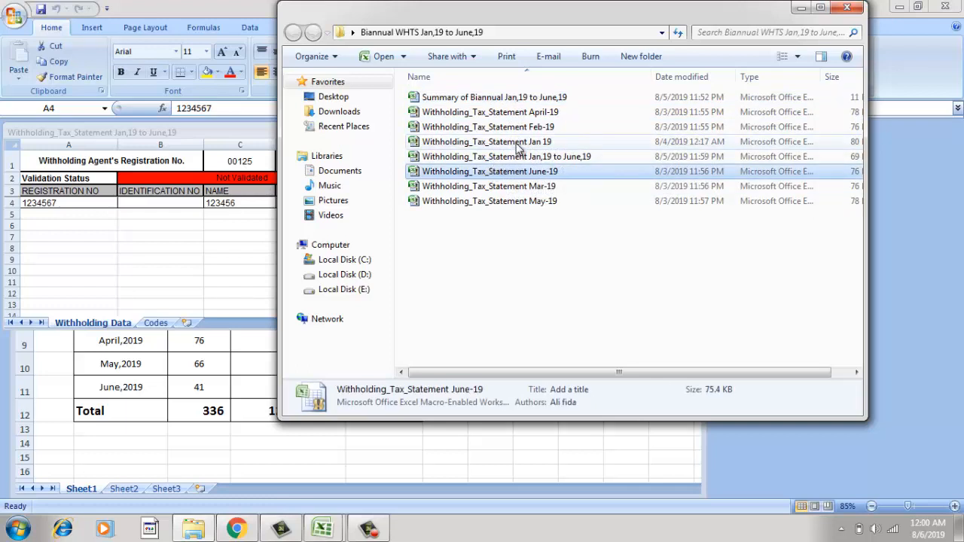
Open the Withholding_Tax_Statement Jan 19 workbook from the biannual folder.
left_click(518, 145)
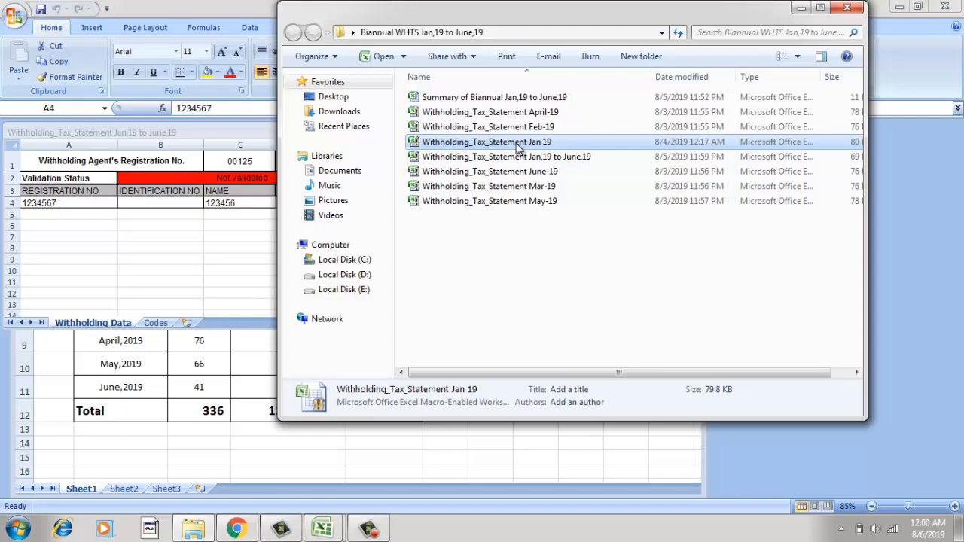
double_click(519, 145)
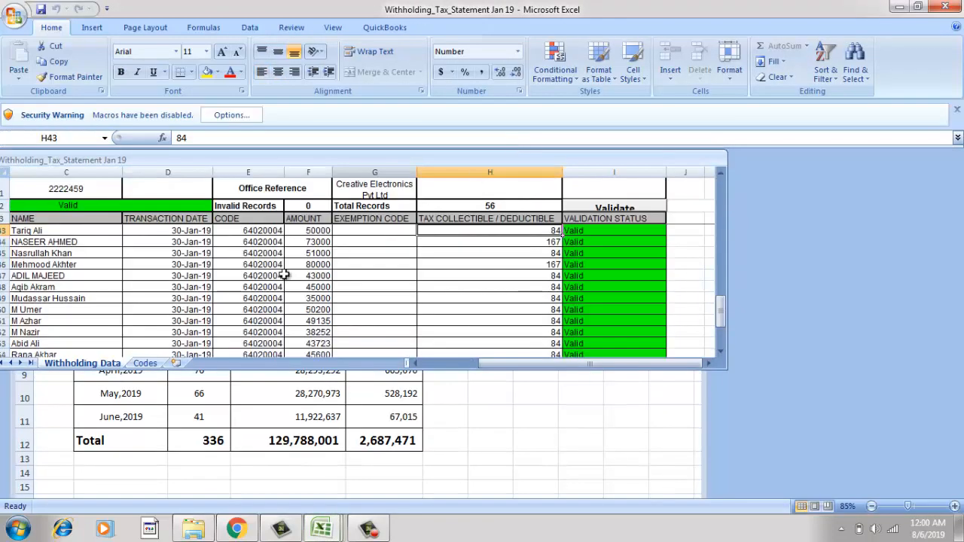
Copy the first record's registration number from cell A4 of the Withholding_Tax_Statement Jan 19 workbook.
mouse_move(721, 306)
left_mouse_down()
mouse_move(721, 261)
mouse_move(721, 316)
left_mouse_up()
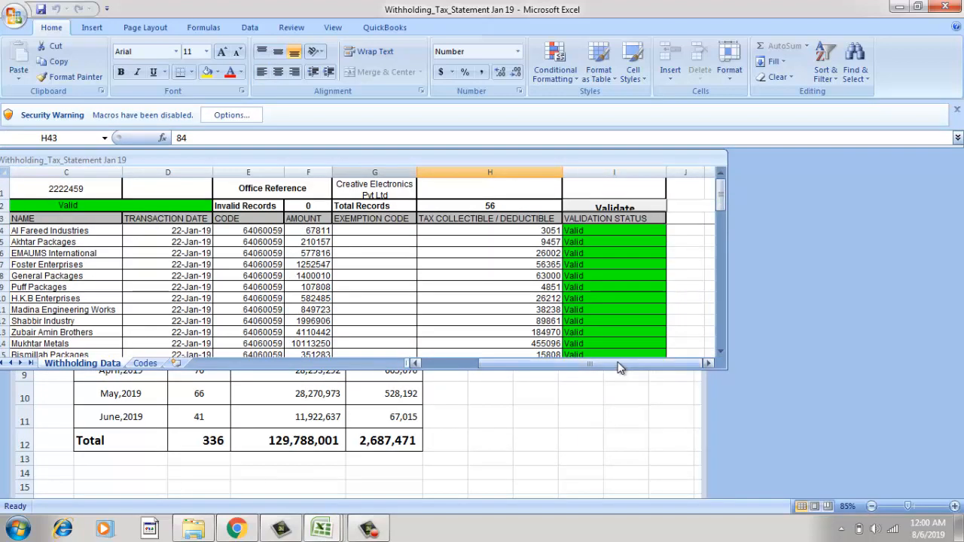
left_click_drag(622, 364, 554, 375)
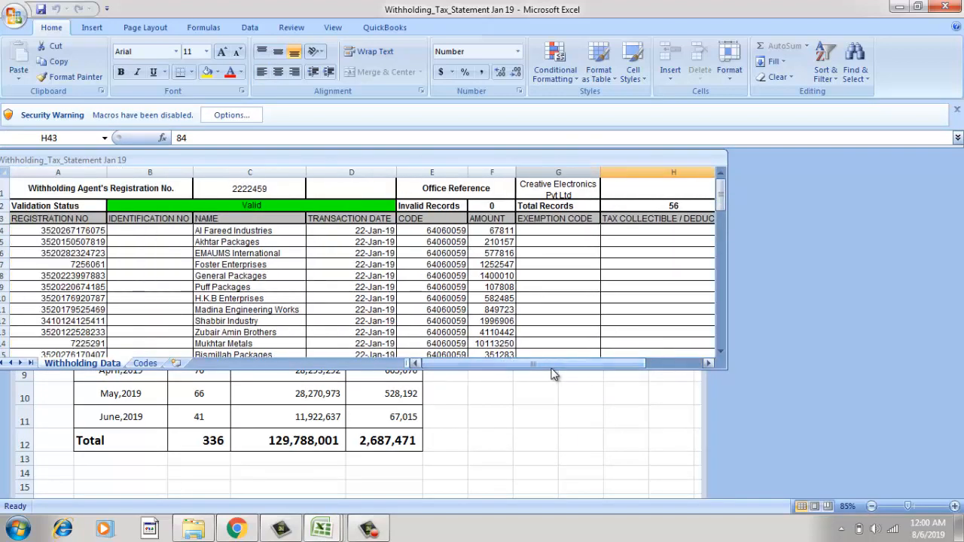
double_click(36, 232)
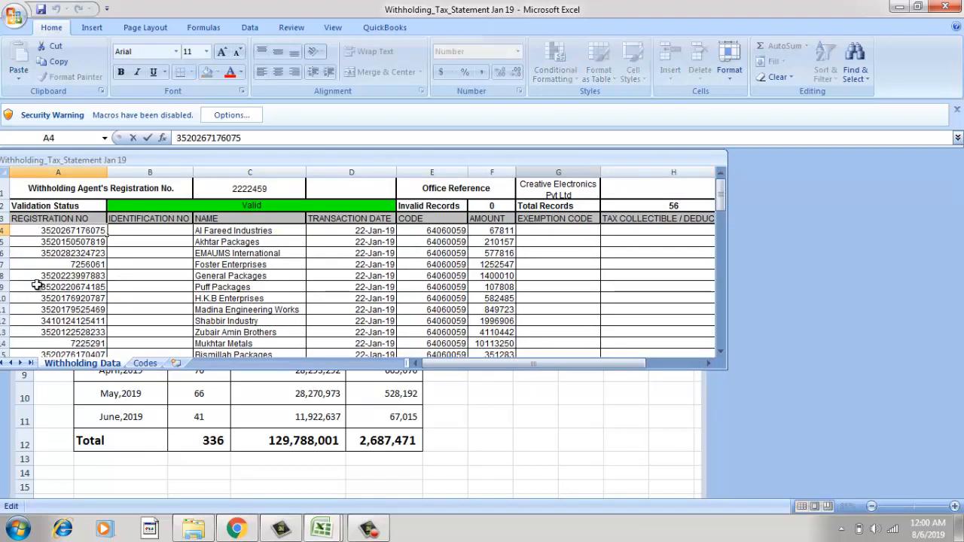
key("shift+Right")
key("shift+Right")
key("shift+Right")
key("shift+Right")
key("shift+Right")
key("shift+Right")
key("shift+Right")
key("shift+Right")
key("shift+Right")
key("shift+Right")
key("shift+Right")
key("shift+Right")
key("shift+Right")
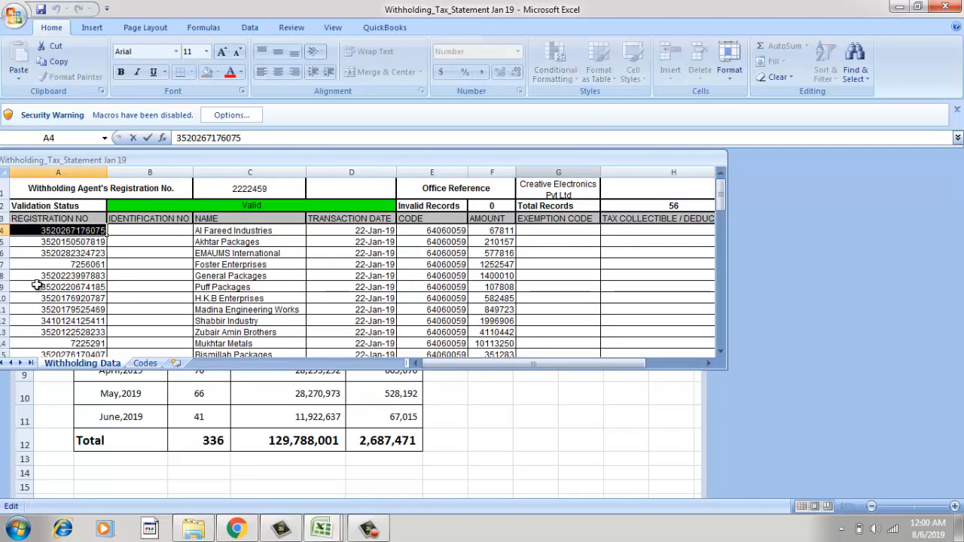
key("ctrl+c")
Replace the sample registration number in cell A4 of the Jan,19 to June,19 template with the copied number.
left_click(313, 532)
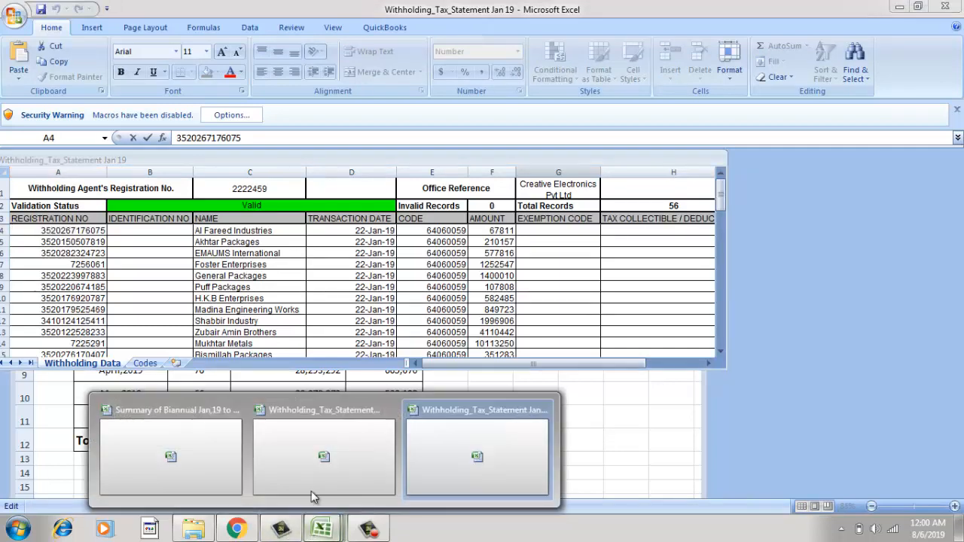
left_click(312, 491)
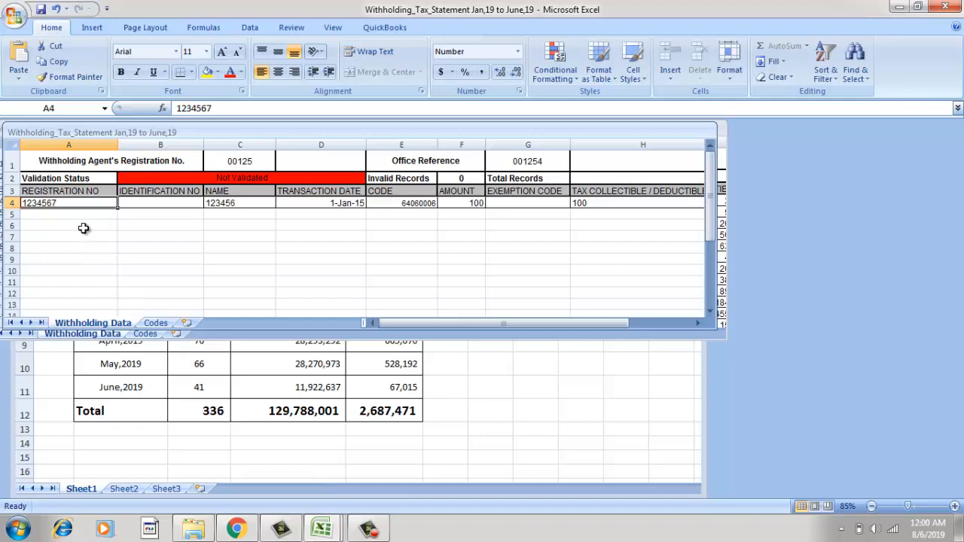
key("F2")
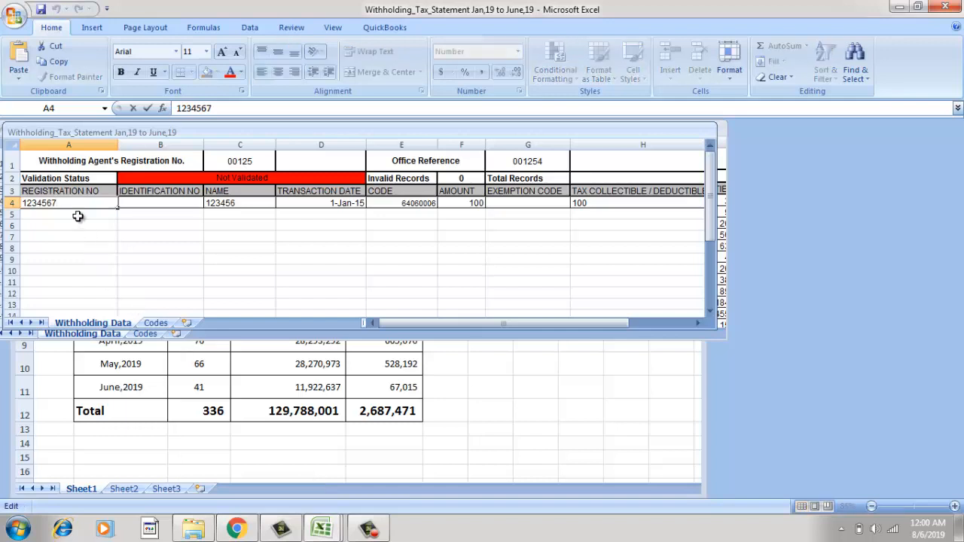
key("shift+Left")
key("shift+Left")
key("shift+Left")
key("shift+Left")
key("shift+Left")
key("shift+Left")
key("ctrl+v")
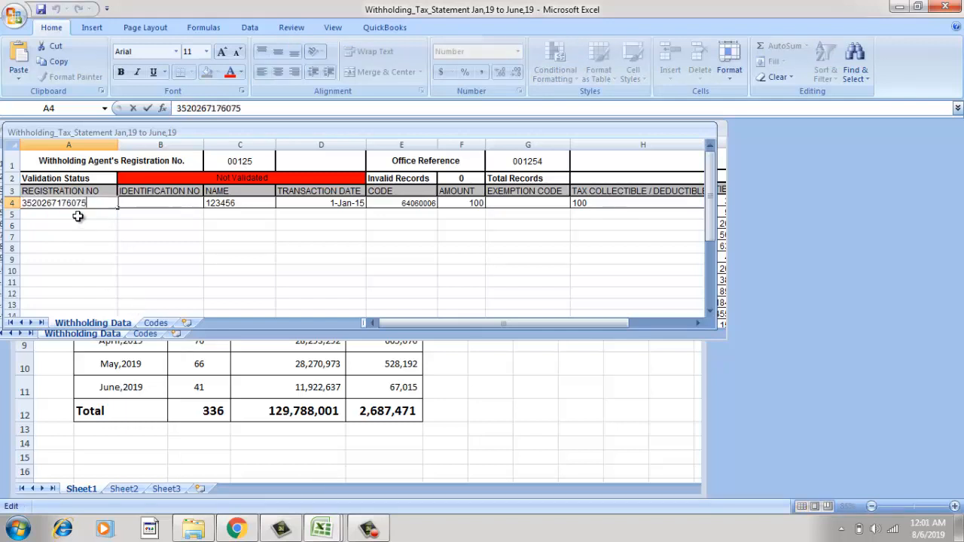
key("Return")
key("Up")
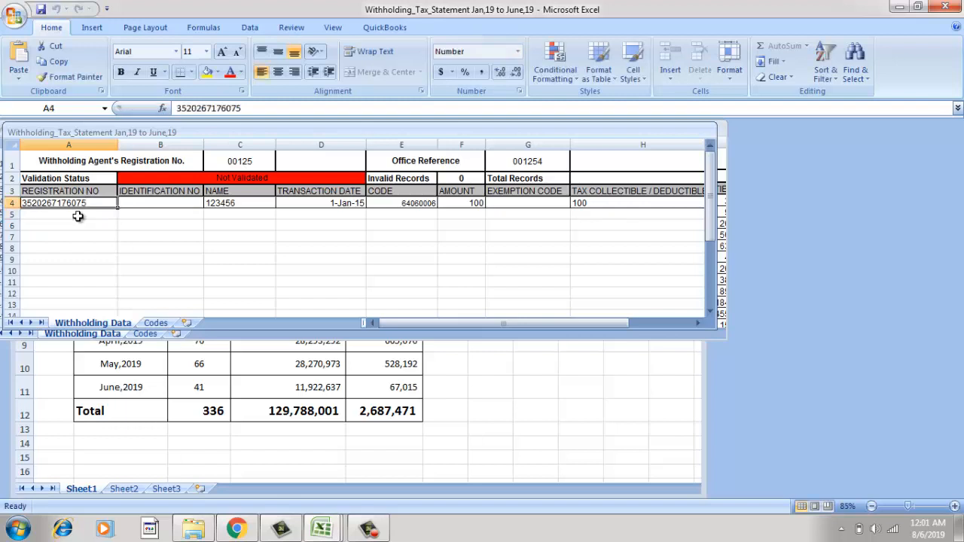
Copy the first record's name, Al Fareed Industries, from cell C4 of the Jan 19 workbook.
key("Right")
key("Right")
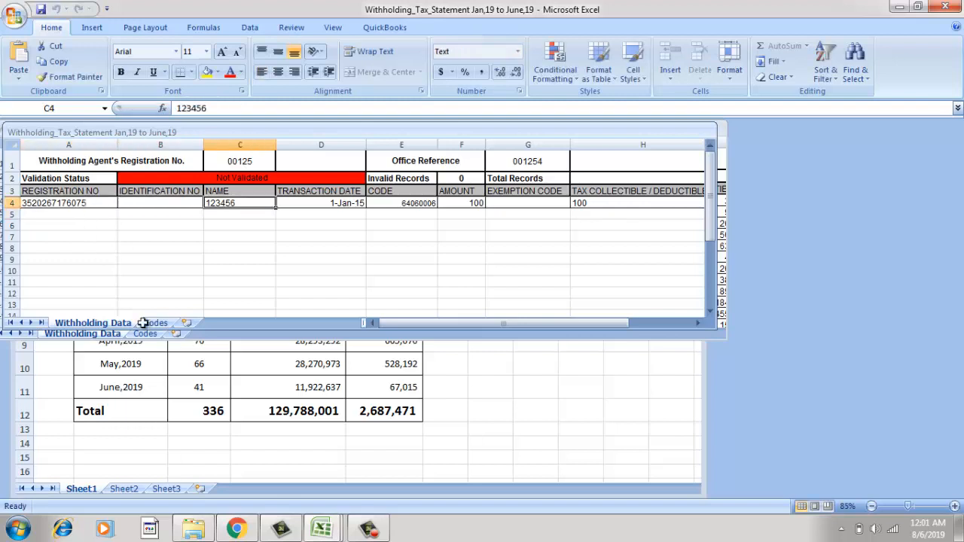
mouse_move(322, 530)
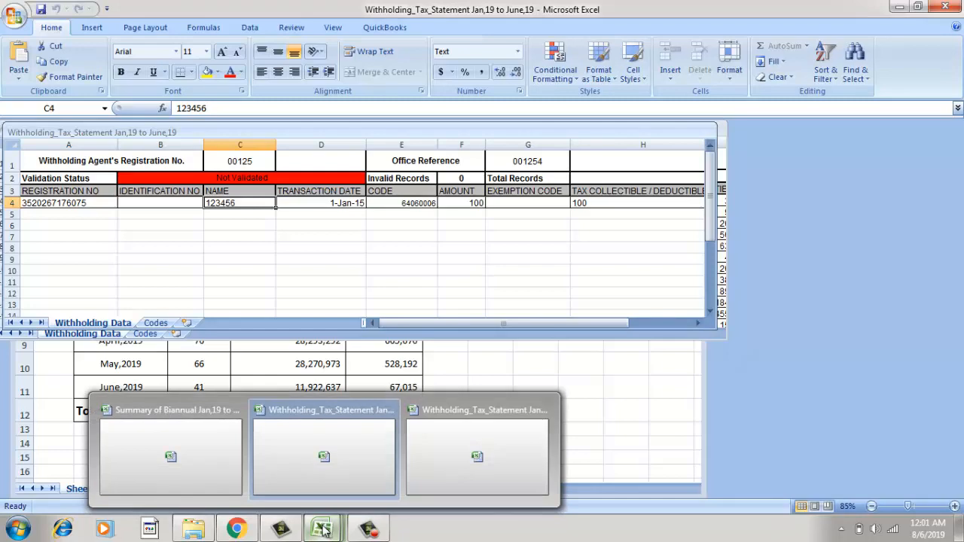
left_click(460, 448)
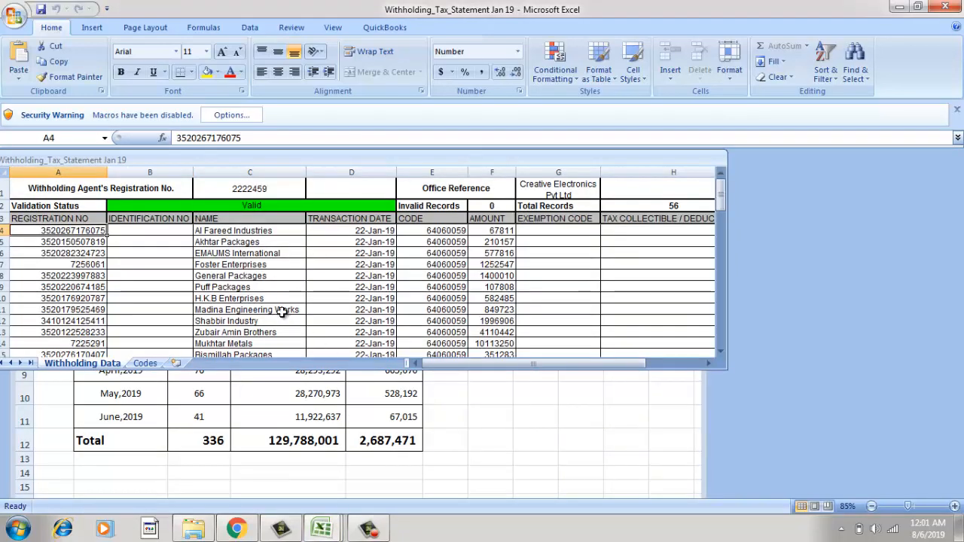
left_click(264, 232)
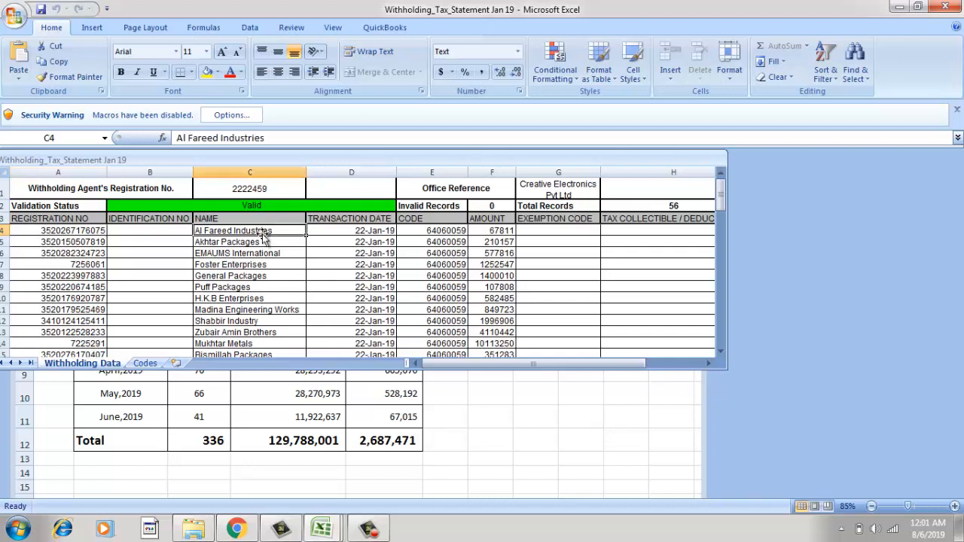
double_click(264, 234)
key("shift+Left")
key("shift+Left")
key("shift+Left")
key("shift+Left")
key("shift+Left")
key("shift+Left")
key("shift+Left")
key("shift+Left")
key("shift+Left")
key("shift+Left")
key("shift+Left")
key("shift+Left")
key("shift+Left")
key("shift+Left")
key("shift+Left")
key("shift+Left")
key("shift+Left")
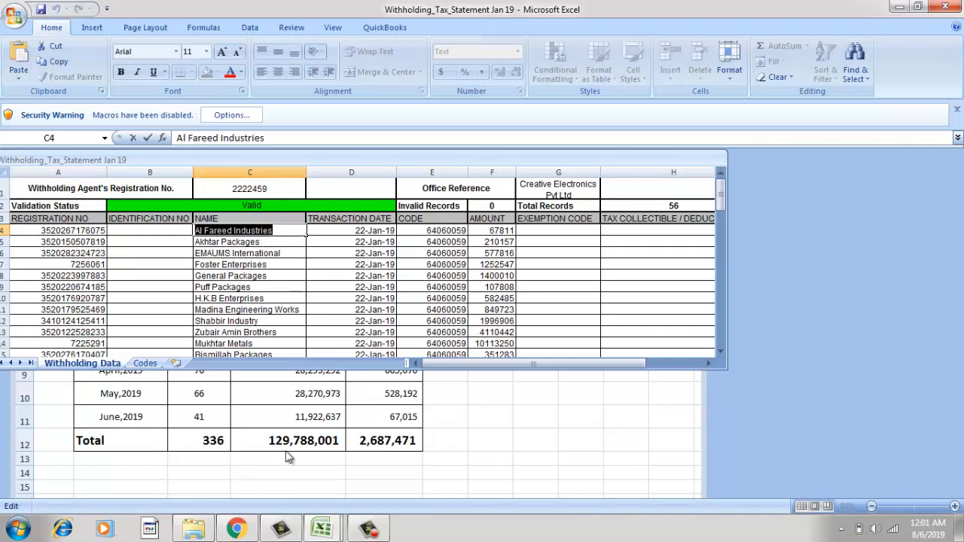
Replace the sample name in cell C4 of the Jan,19 to June,19 template with Al Fareed Industries.
left_click(317, 527)
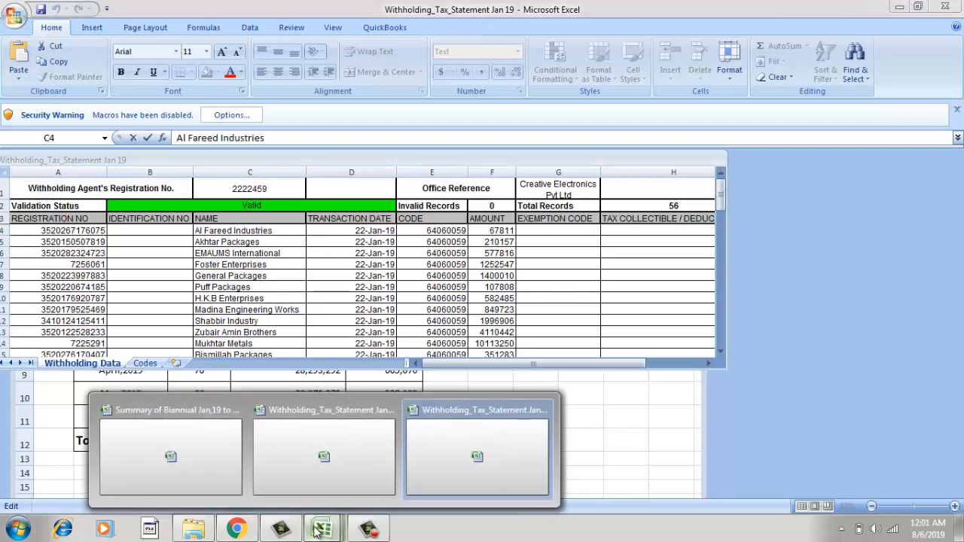
left_click(287, 432)
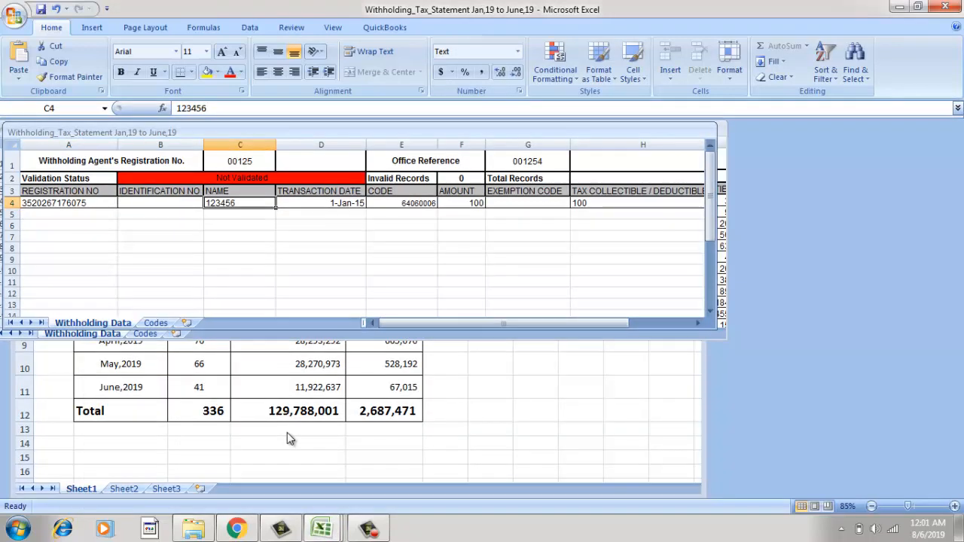
key("F2")
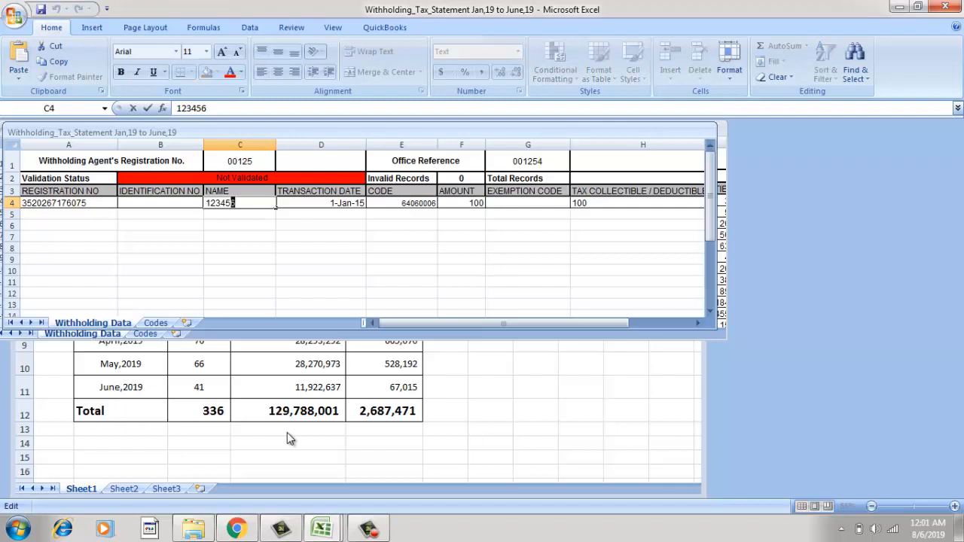
key("shift+Home")
key("ctrl+v")
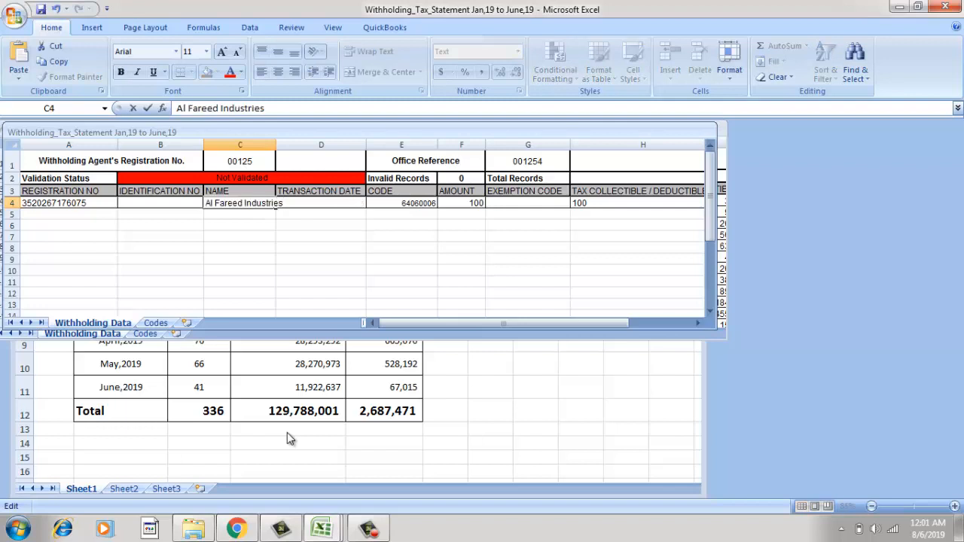
key("Return")
key("Up")
Copy the first record's transaction date, 1/22/2019, from cell D4 of the Jan 19 workbook.
key("Right")
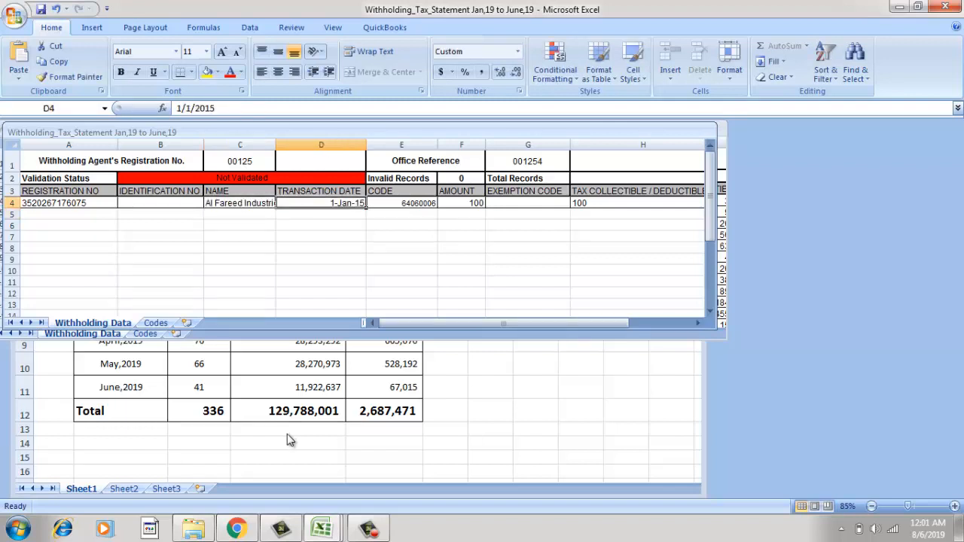
mouse_move(315, 531)
left_click(434, 490)
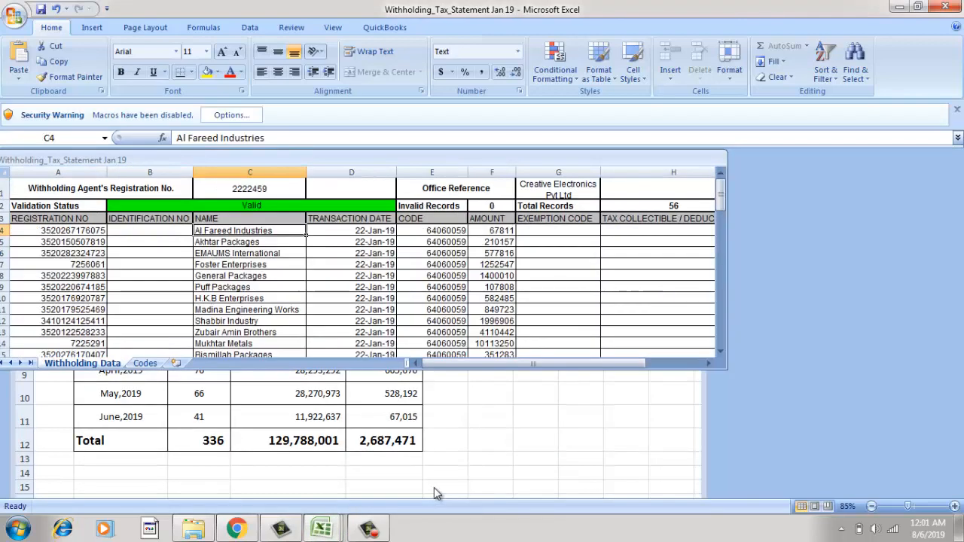
key("Right")
key("F2")
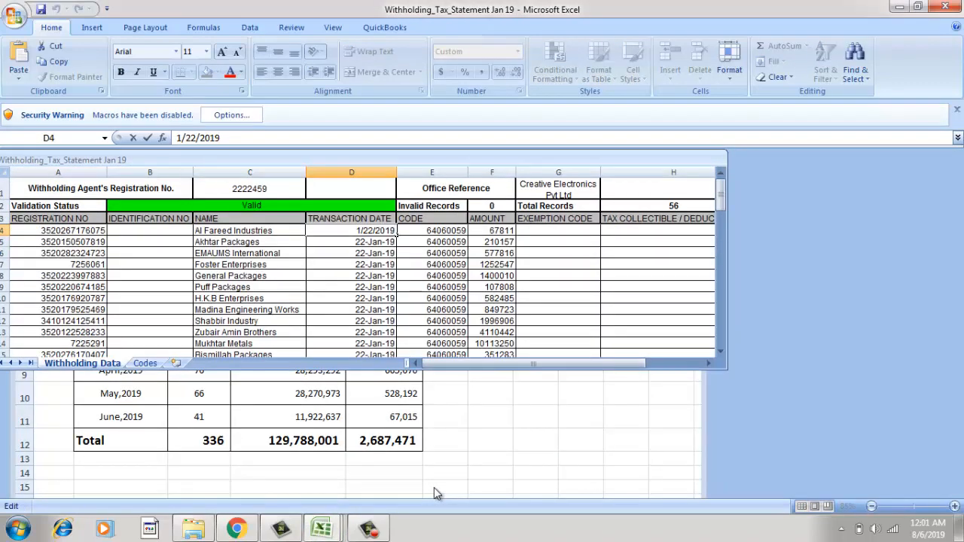
key("shift+Home")
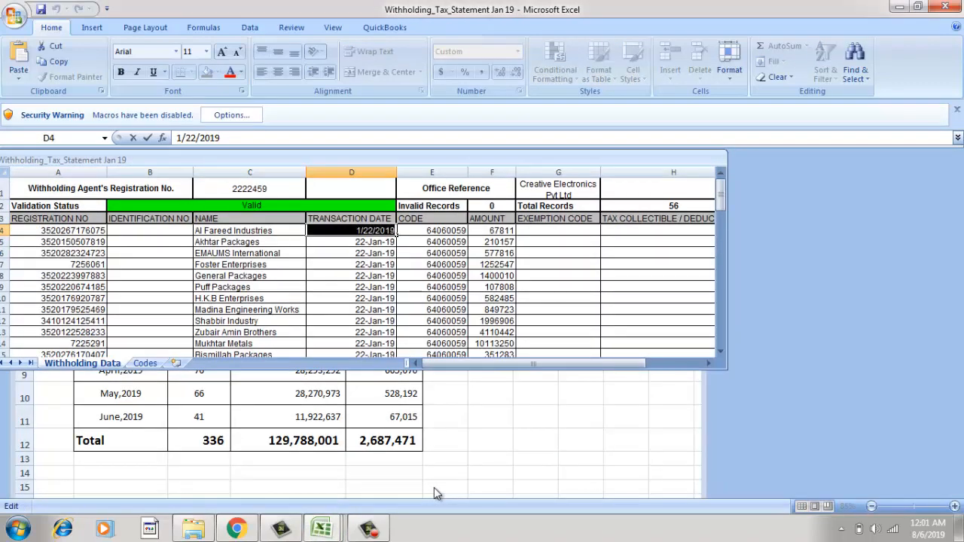
Set the transaction date in cell D4 of the Jan,19 to June,19 template to 1/22/2019.
mouse_move(322, 531)
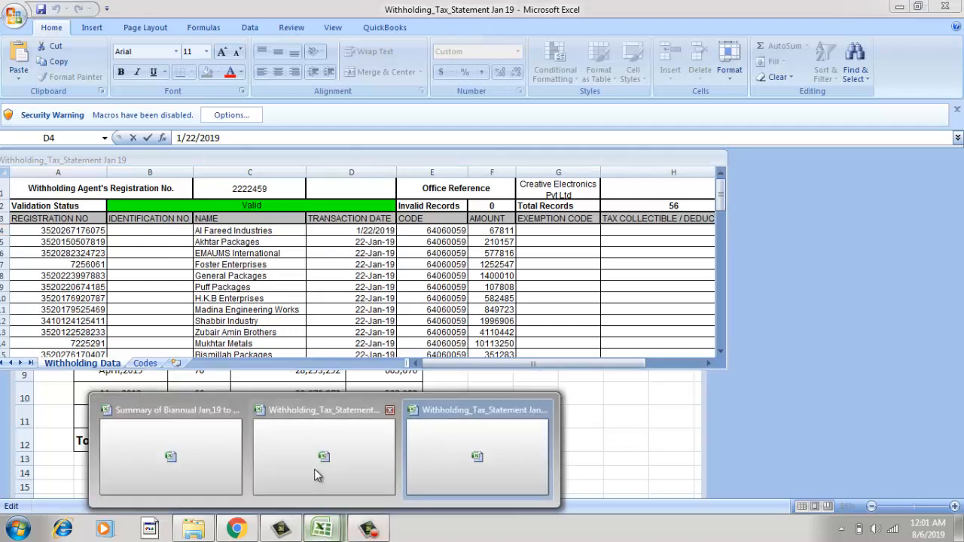
left_click(320, 475)
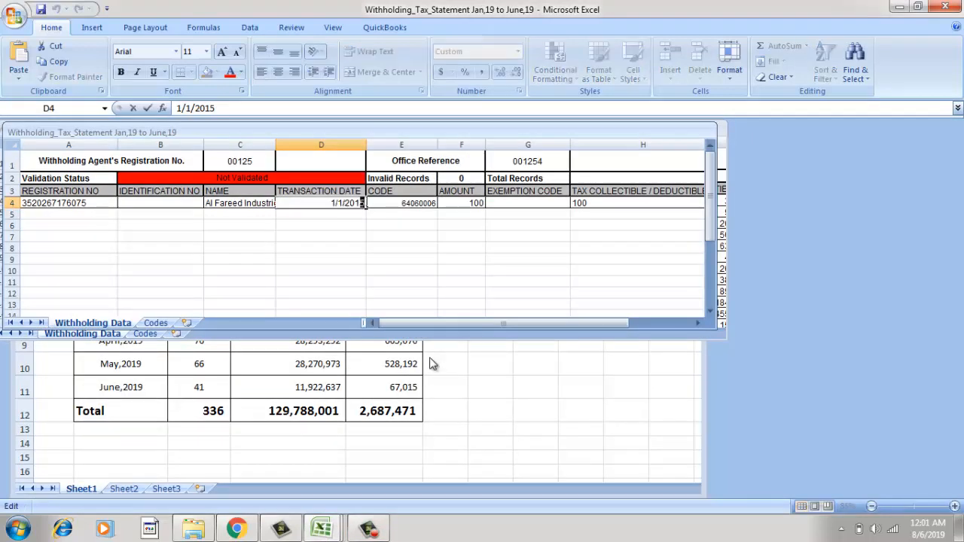
key("shift+Home")
type("1/22/2019")
key("Return")
key("Up")
Copy the first record's code, 64060059, from cell E4 of the Jan 19 workbook.
key("Right")
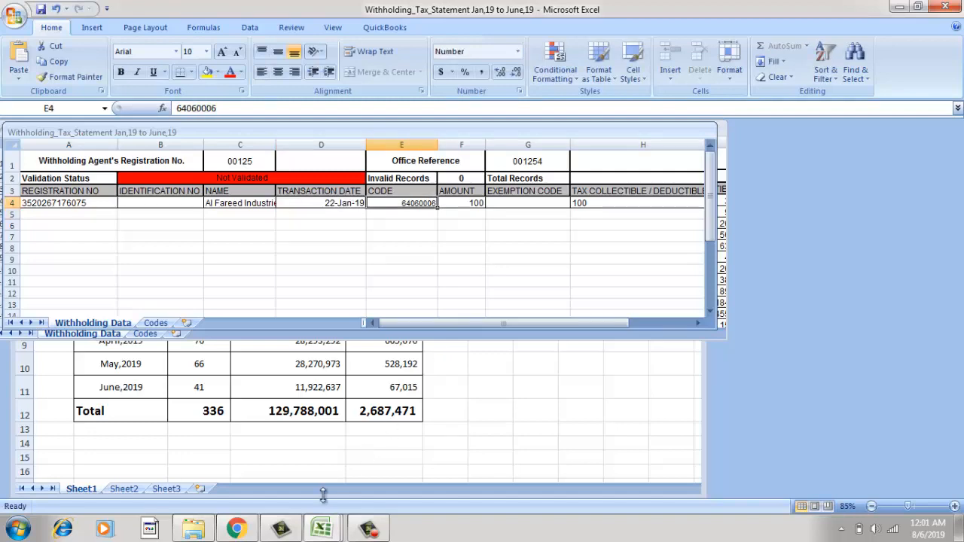
mouse_move(322, 528)
left_click(450, 487)
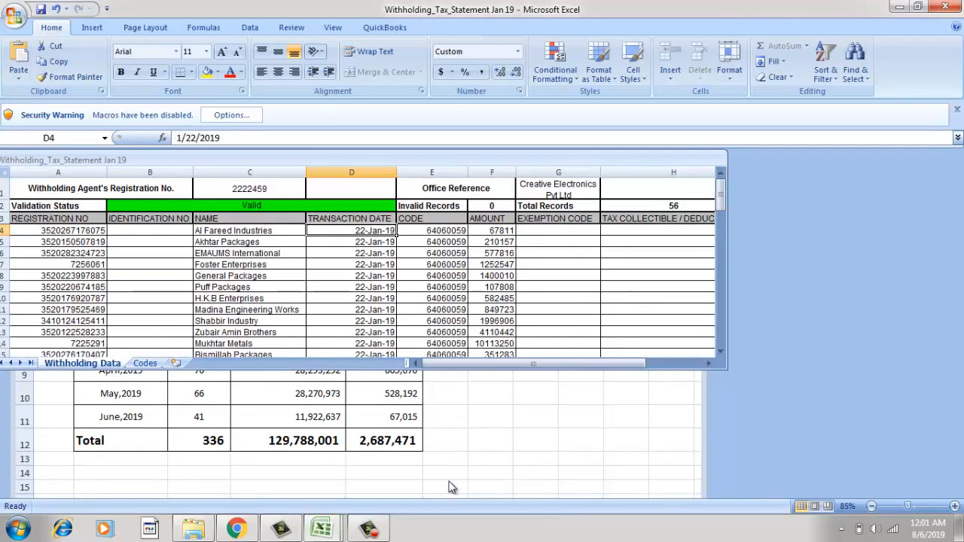
key("Right")
key("F2")
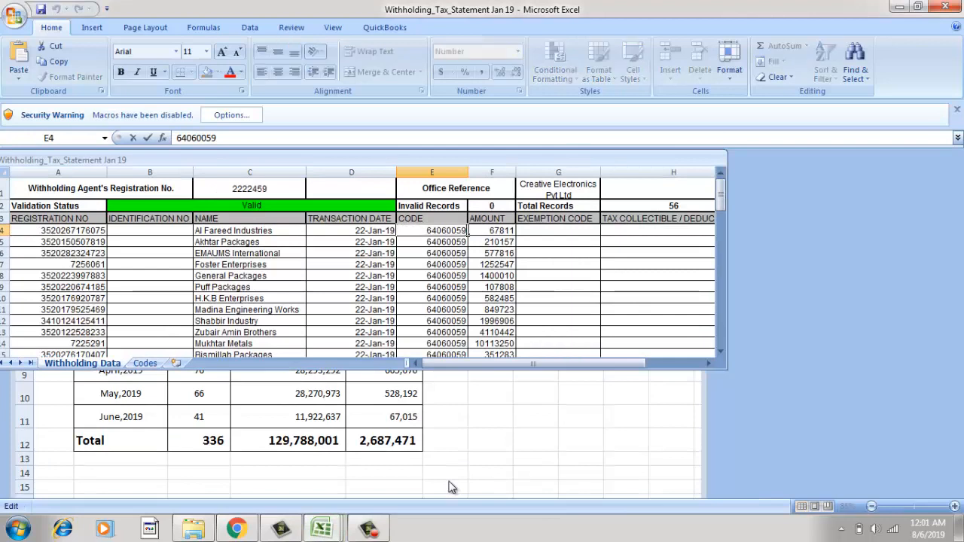
key("shift+Left")
key("shift+Left")
key("shift+Left")
key("shift+Left")
key("shift+Left")
key("shift+Left")
key("shift+Left")
key("shift+Left")
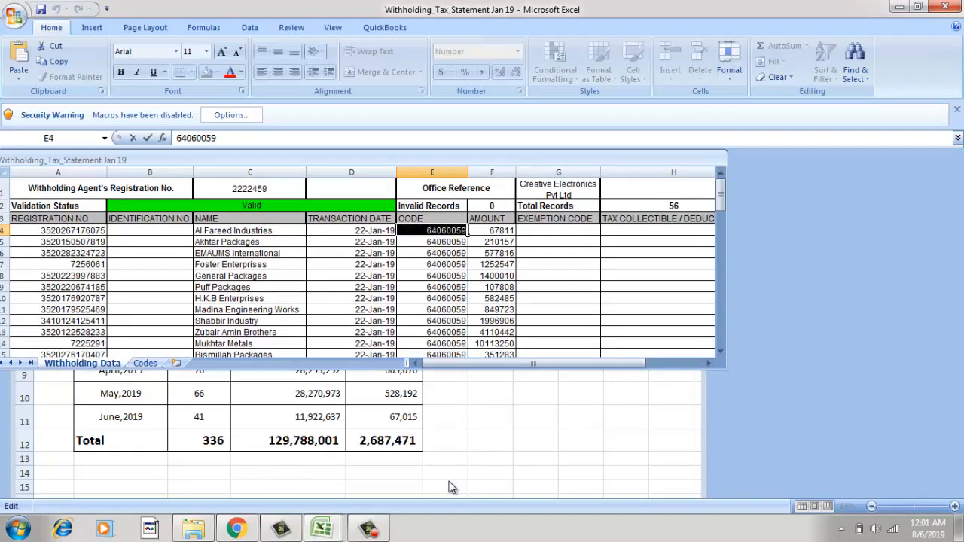
Set the code in cell E4 of the Jan,19 to June,19 template to 64060059.
mouse_move(322, 530)
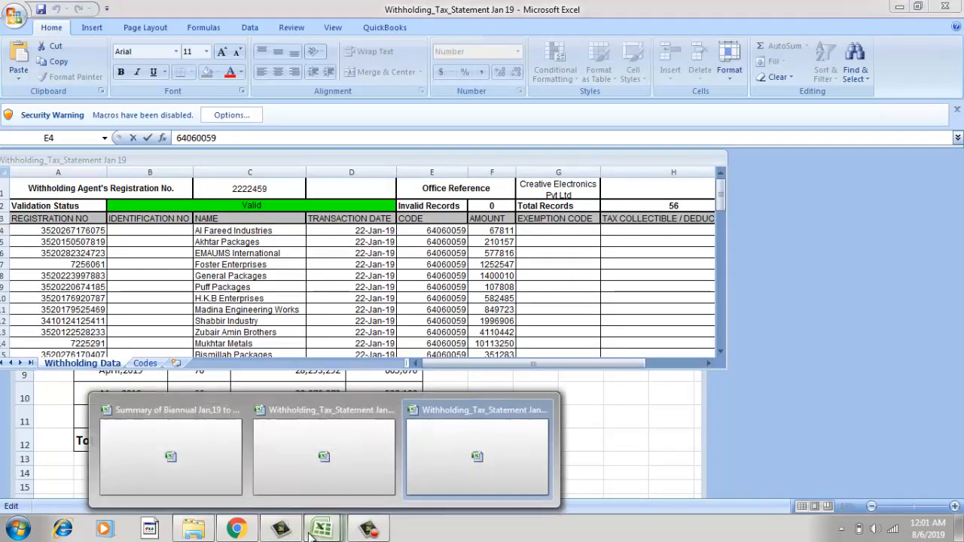
left_click(332, 489)
key("F2")
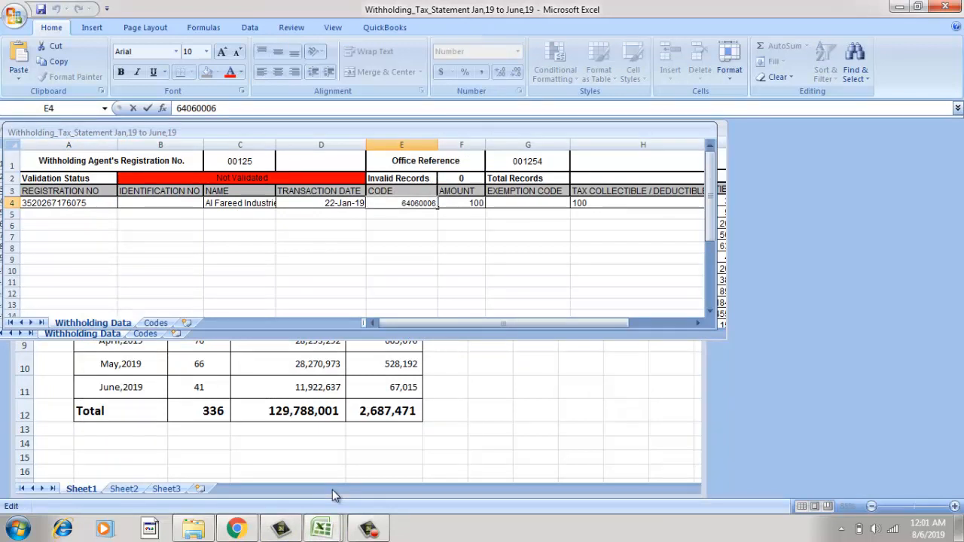
key("shift+Home")
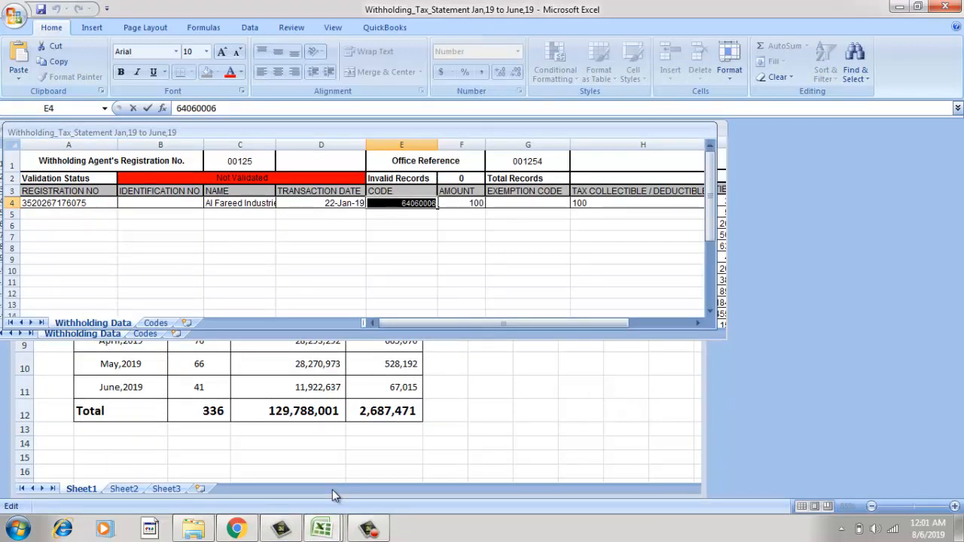
type("64060059")
key("Tab")
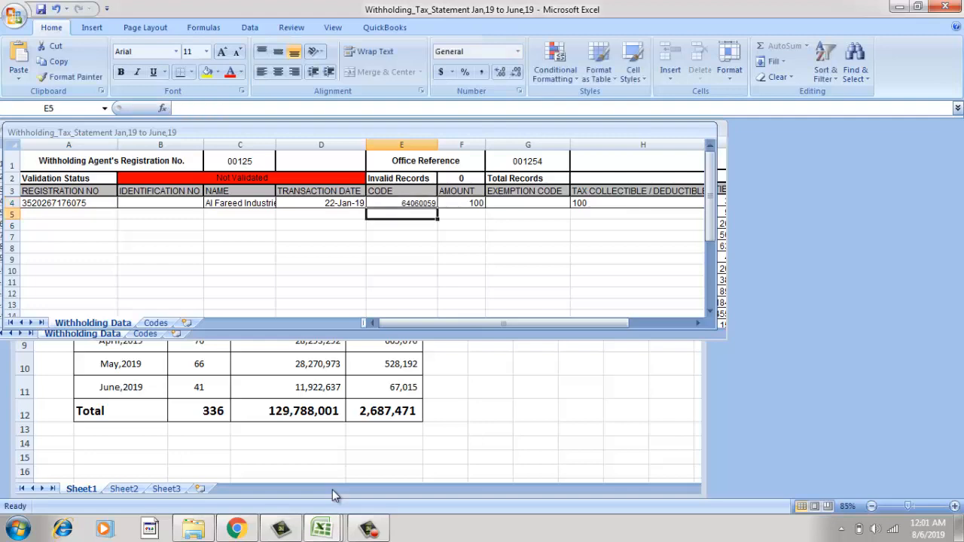
Copy the first record's amount, 67811, from cell F4 of the Jan 19 workbook.
mouse_move(322, 527)
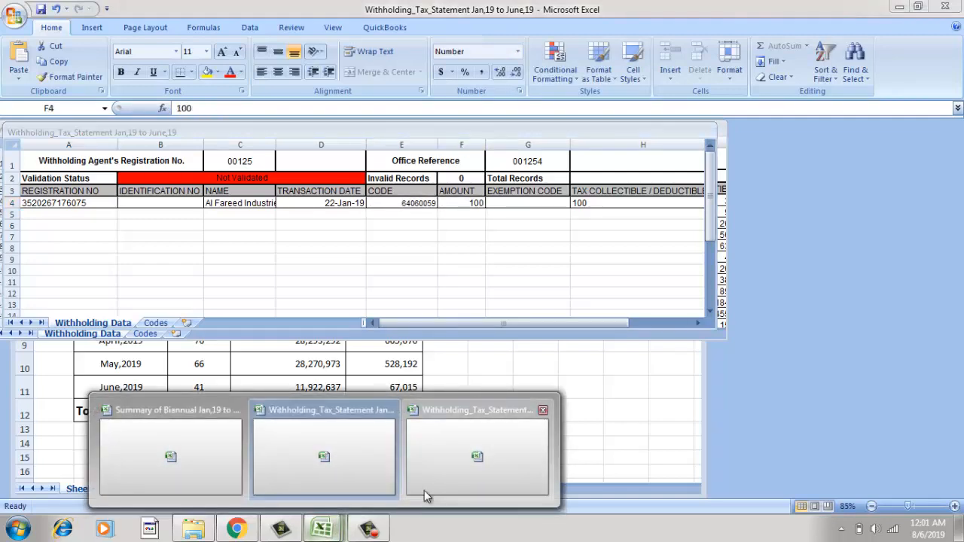
left_click(424, 490)
key("Tab")
key("F2")
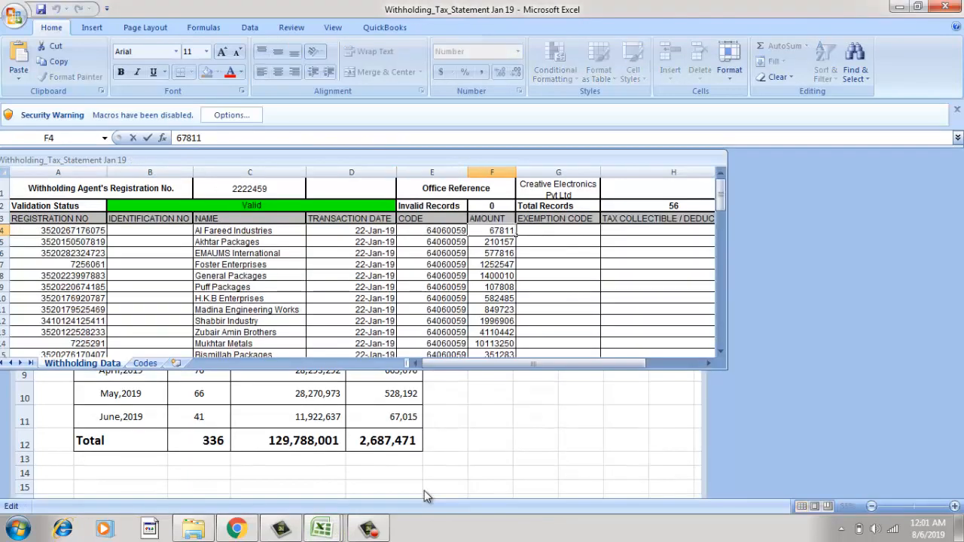
key("Return")
key("Up")
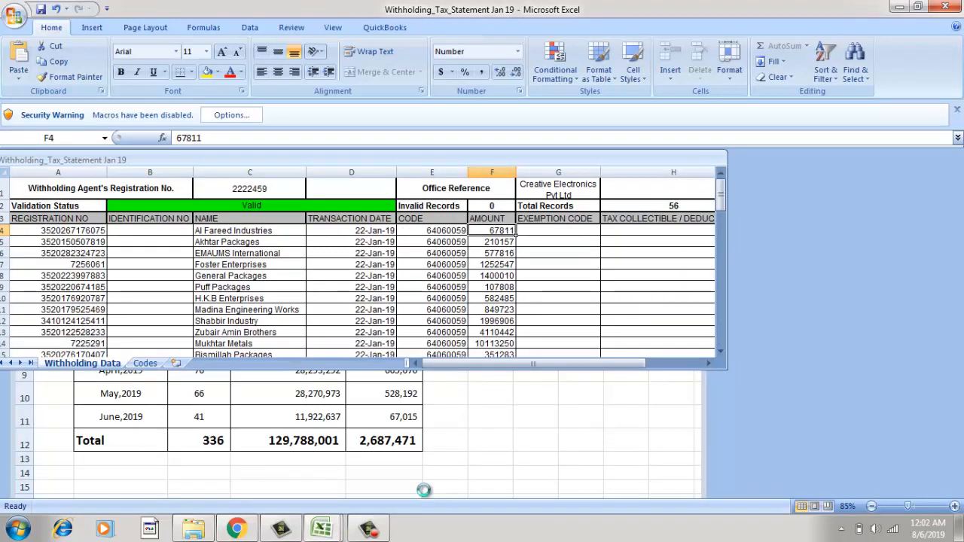
key("ctrl+c")
key("F2")
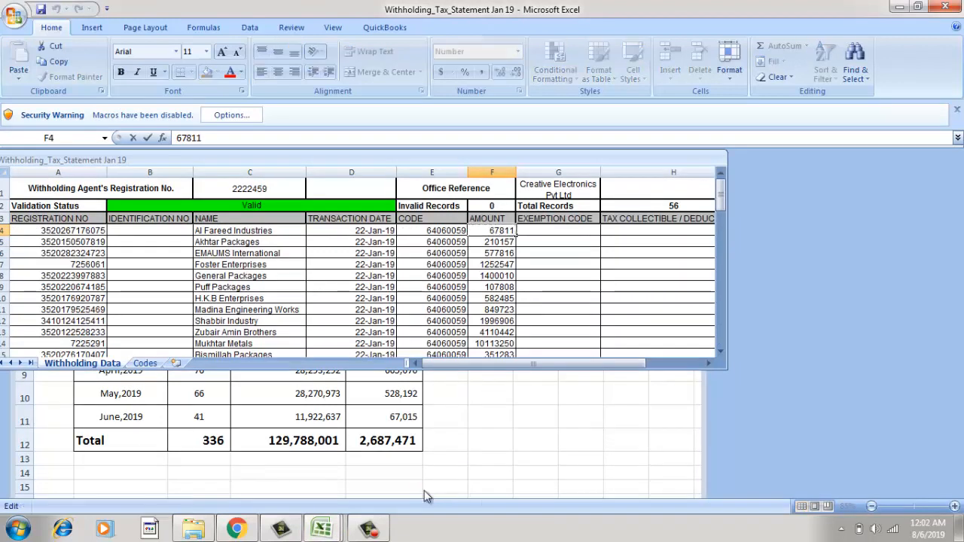
key("shift+Left")
key("shift+Left")
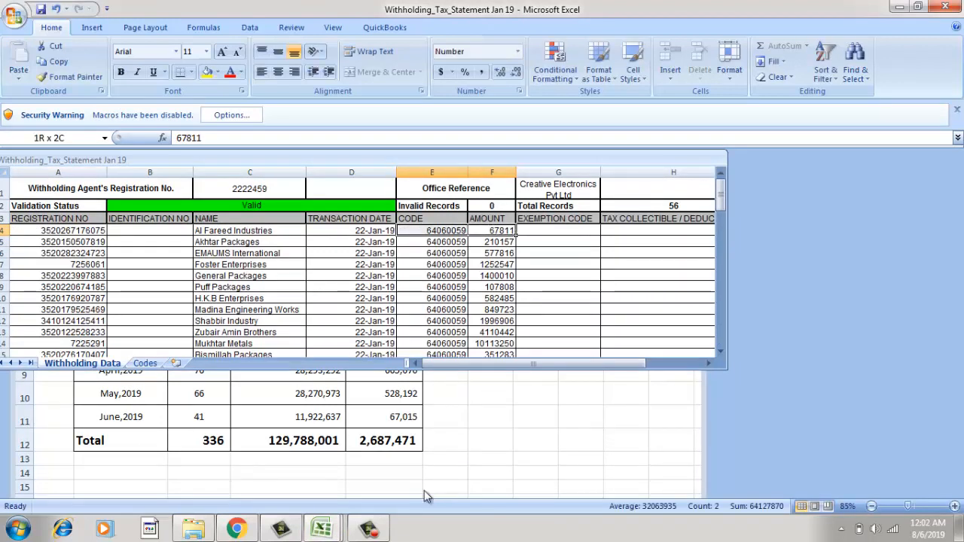
key("Right")
key("Left")
key("F2")
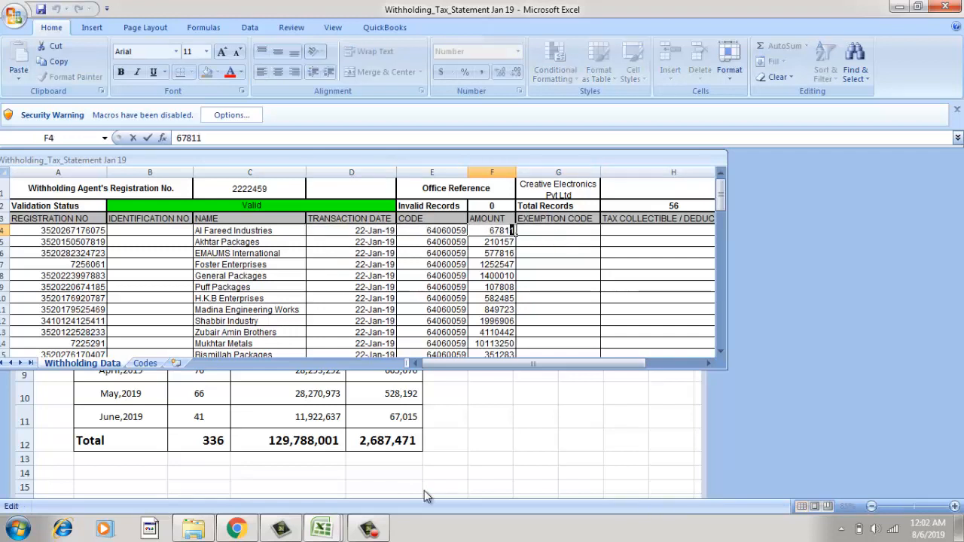
key("shift+Left")
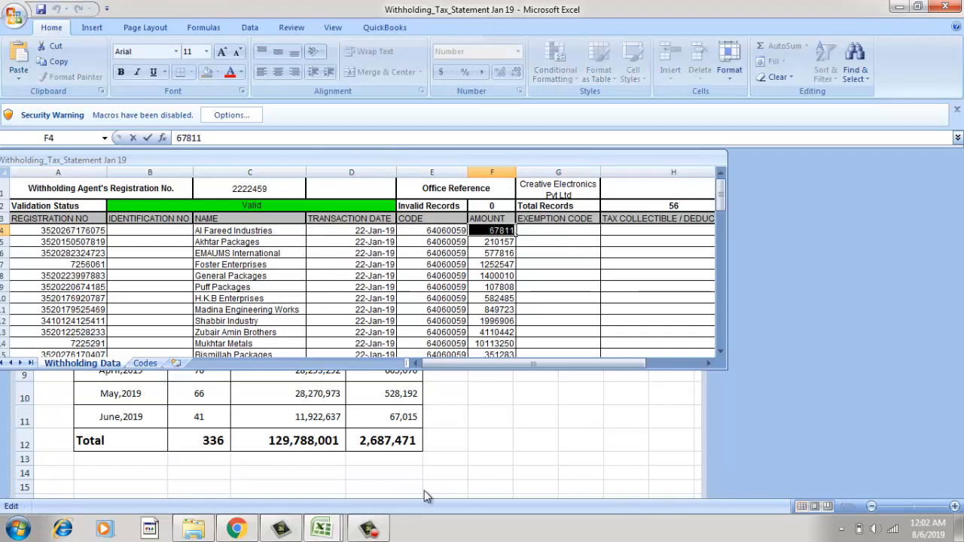
Set the amount in cell F4 of the Jan,19 to June,19 template to 67811.
left_click(321, 529)
left_click(342, 488)
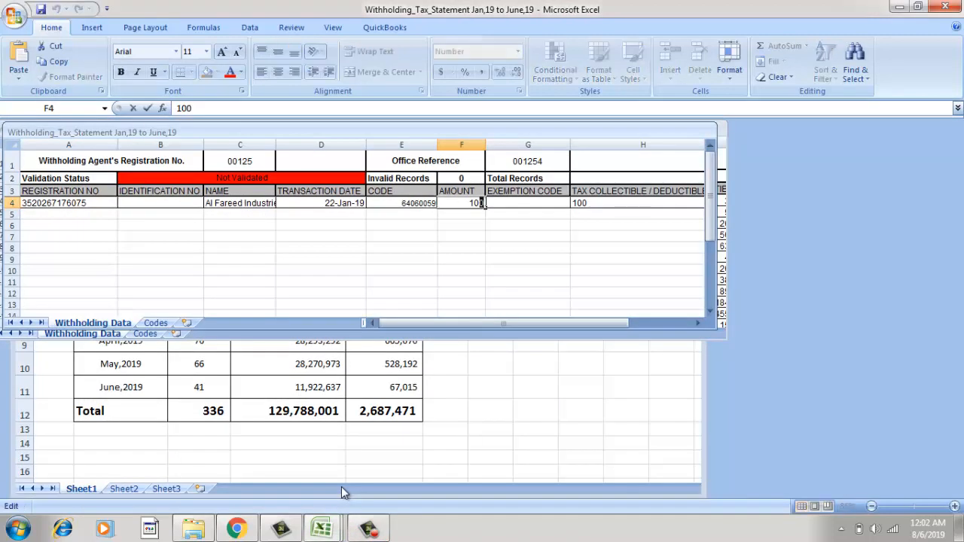
key("shift+Left")
key("shift+Left")
key("shift+Left")
key("ctrl+v")
key("Return")
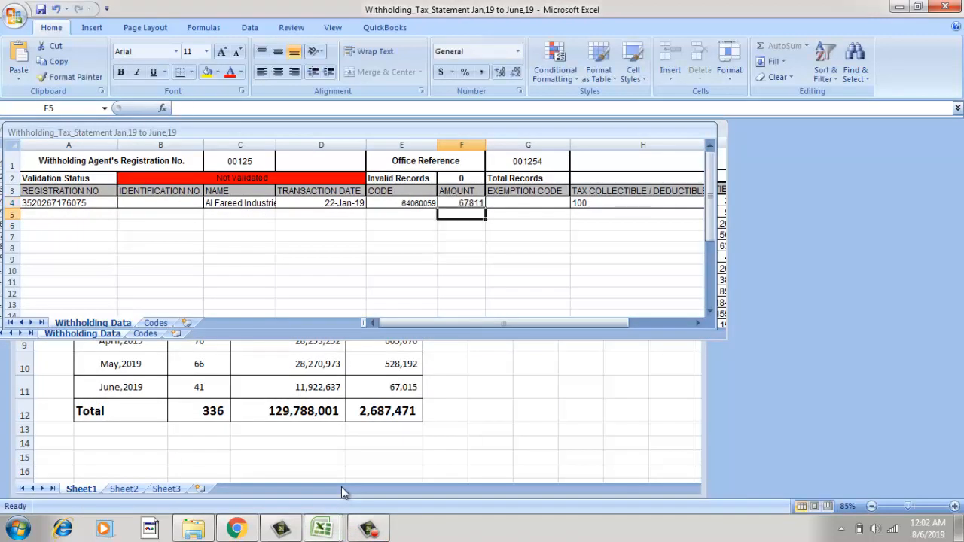
Copy the first record's tax collectible / deductible, 3051, from cell H4 of the Jan 19 workbook.
key("Up")
key("Right")
key("Right")
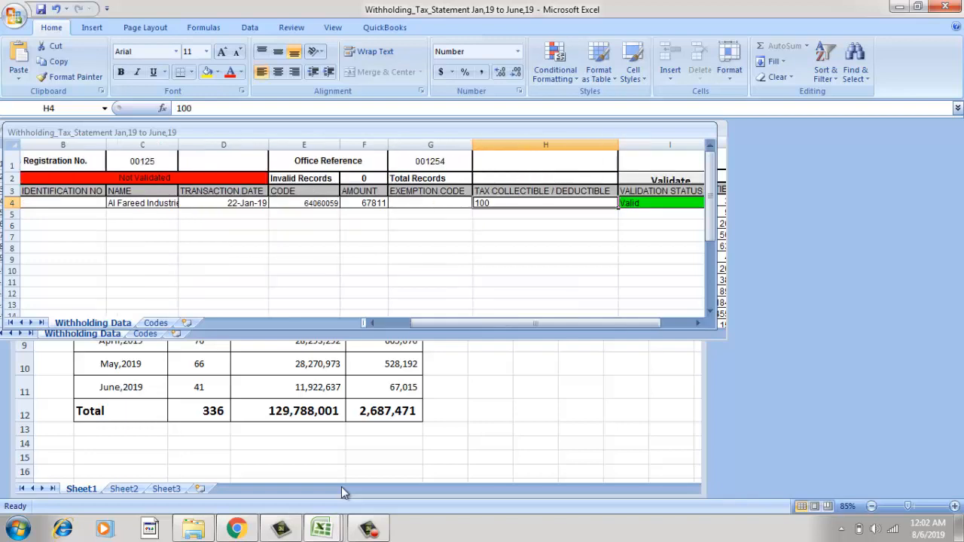
mouse_move(324, 528)
left_click(444, 480)
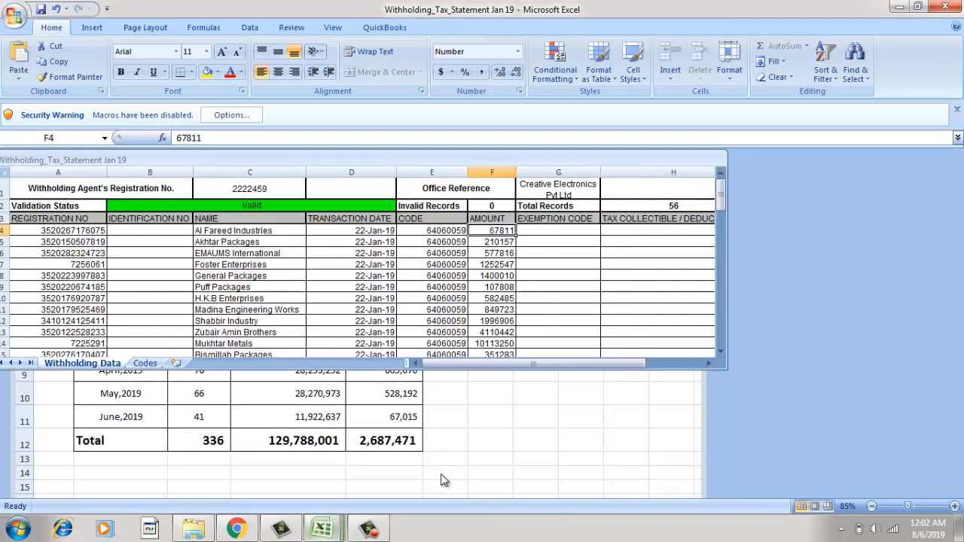
key("Right")
key("Right")
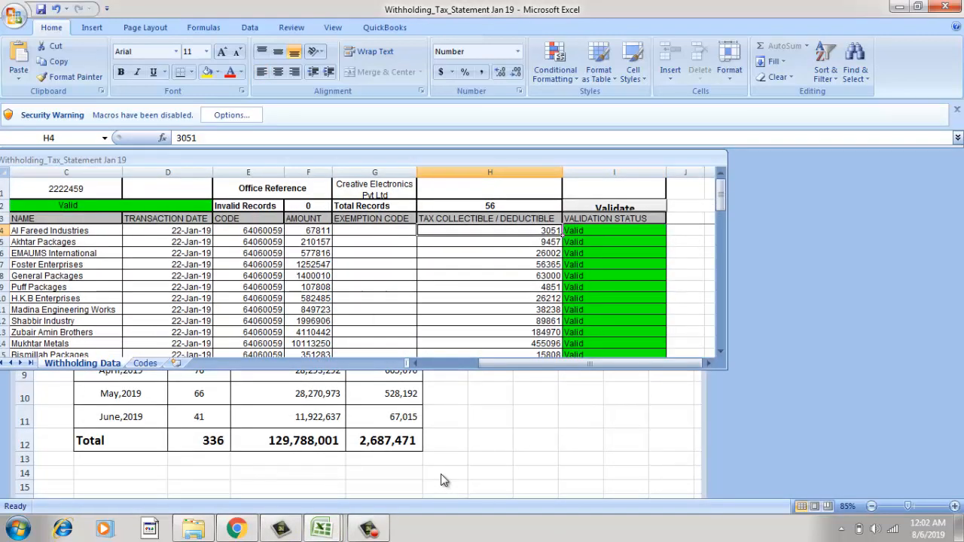
key("F2")
key("shift+Home")
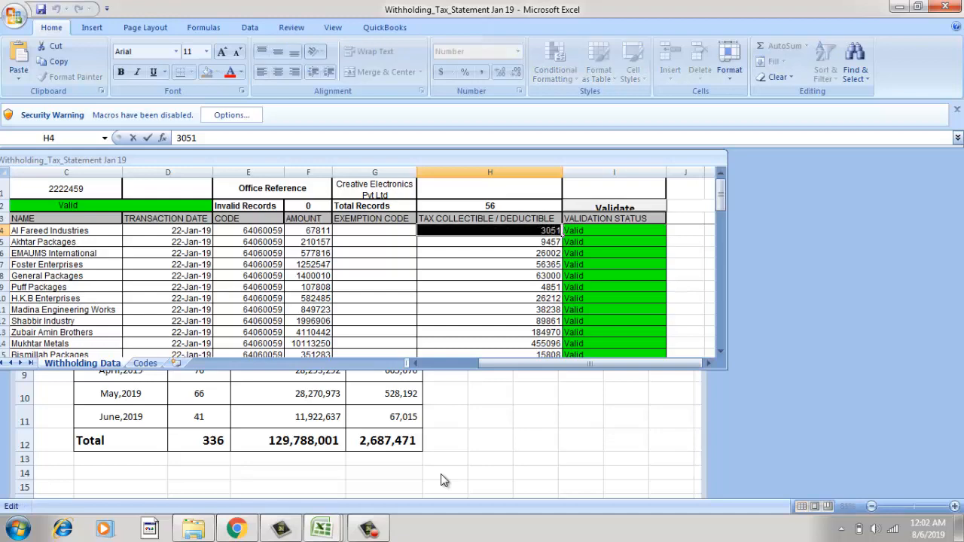
Set the tax collectible / deductible in cell H4 of the Jan,19 to June,19 template to 3051.
left_click(322, 529)
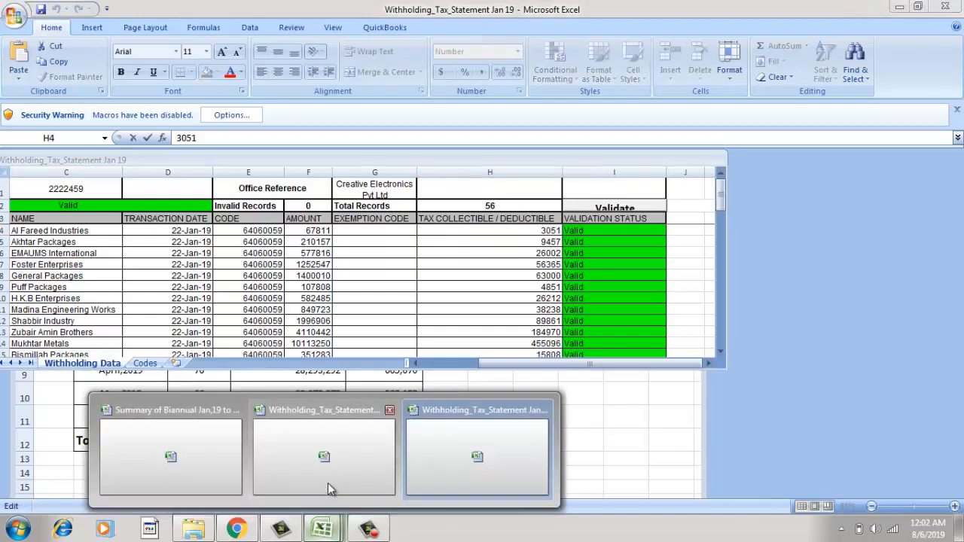
left_click(328, 485)
key("F2")
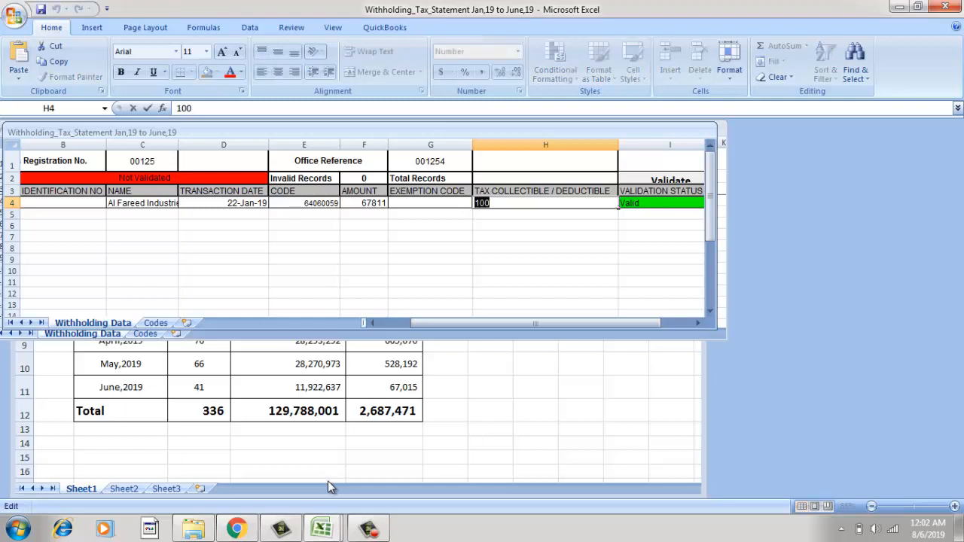
type("3051")
key("Tab")
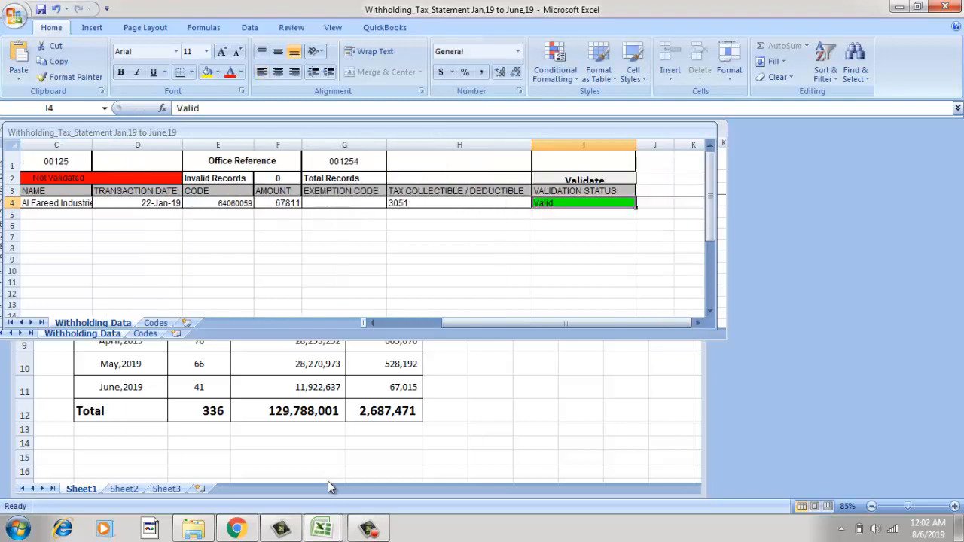
Validate the withholding data in the Jan,19 to June,19 template and save the workbook with cell A5 selected.
left_click(556, 181)
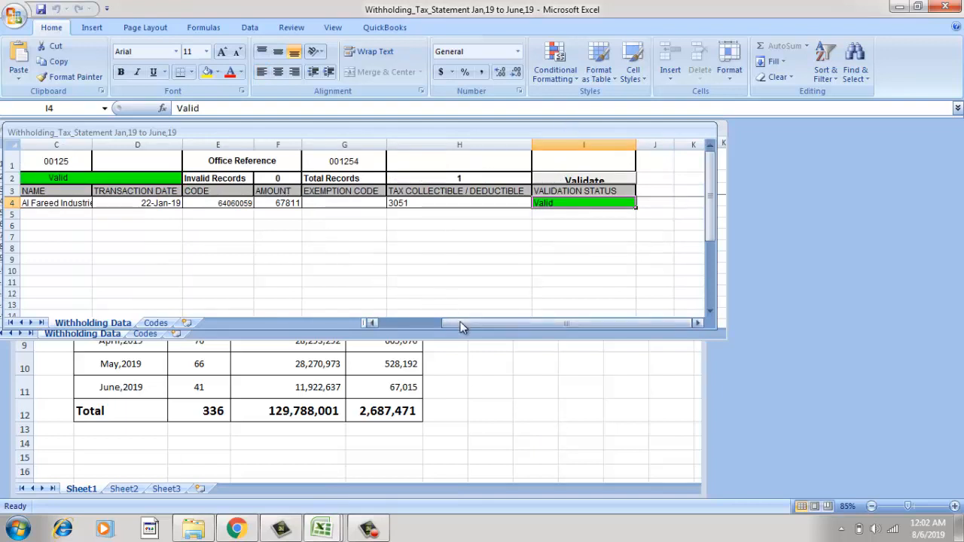
left_click_drag(461, 323, 397, 324)
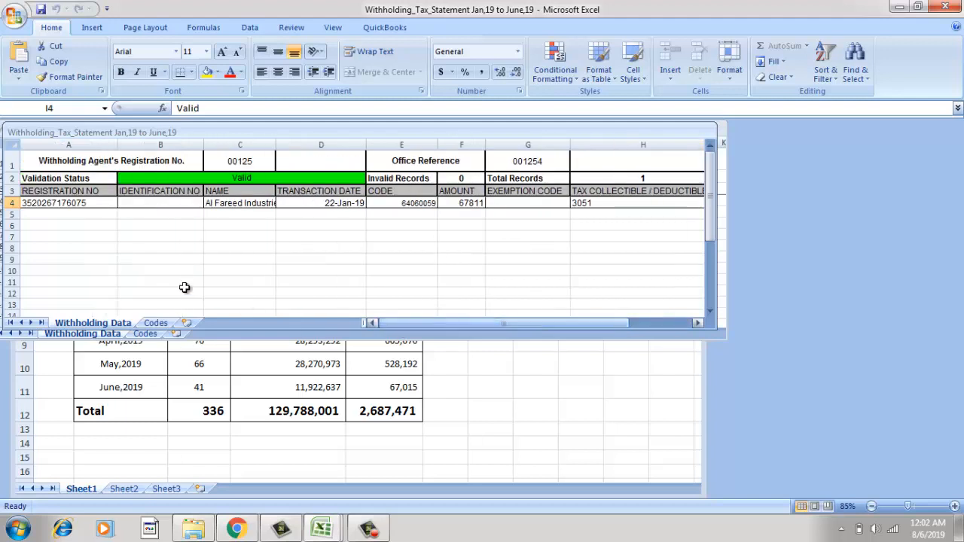
left_click(47, 214)
key("ctrl+s")
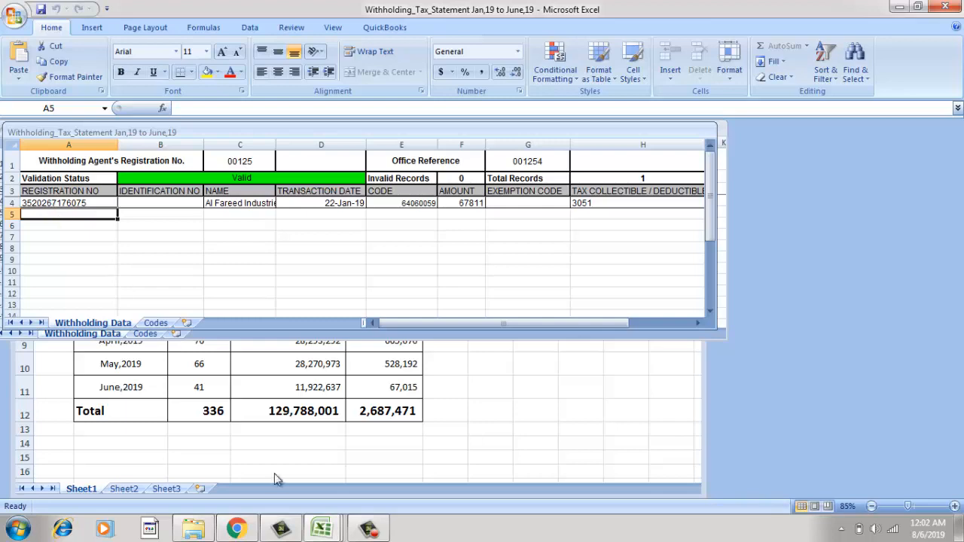
Copy the remaining January records, cells A5 to I59, from the Jan 19 workbook.
left_click(323, 529)
left_click(425, 482)
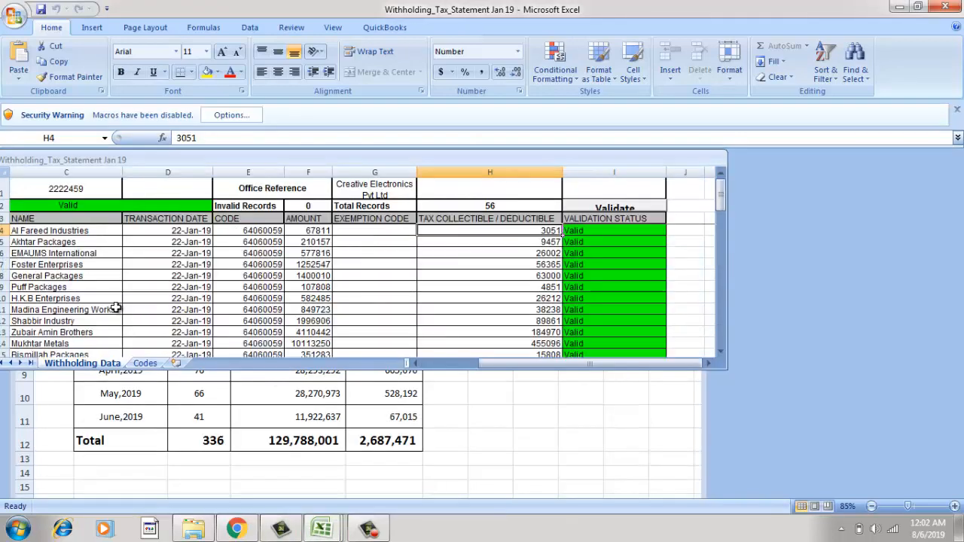
key("Down")
key("Left")
key("Left")
key("Left")
key("Left")
key("Left")
key("Left")
key("Left")
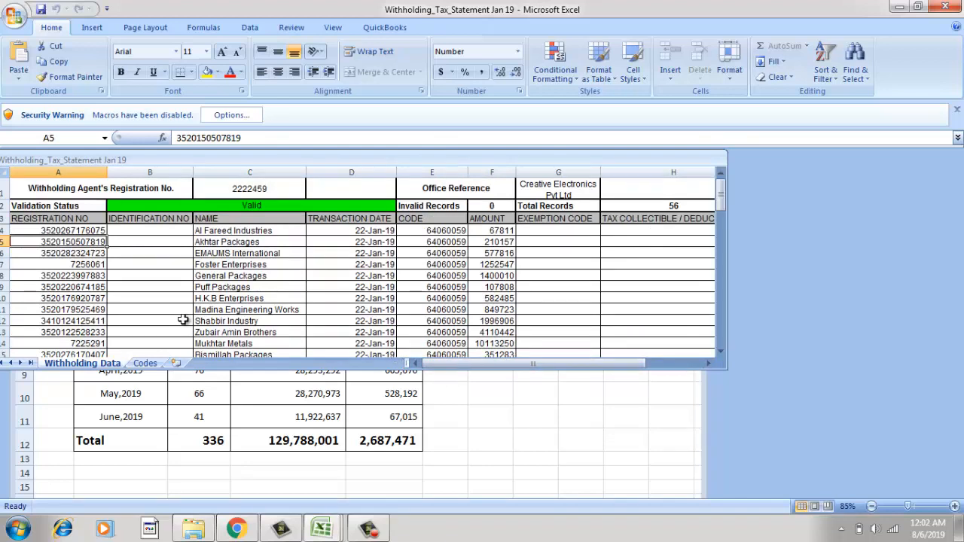
key("shift+Right")
key("shift+Right")
key("shift+Right")
key("shift+Right")
key("shift+Right")
key("shift+Right")
key("shift+Right")
key("shift+Right")
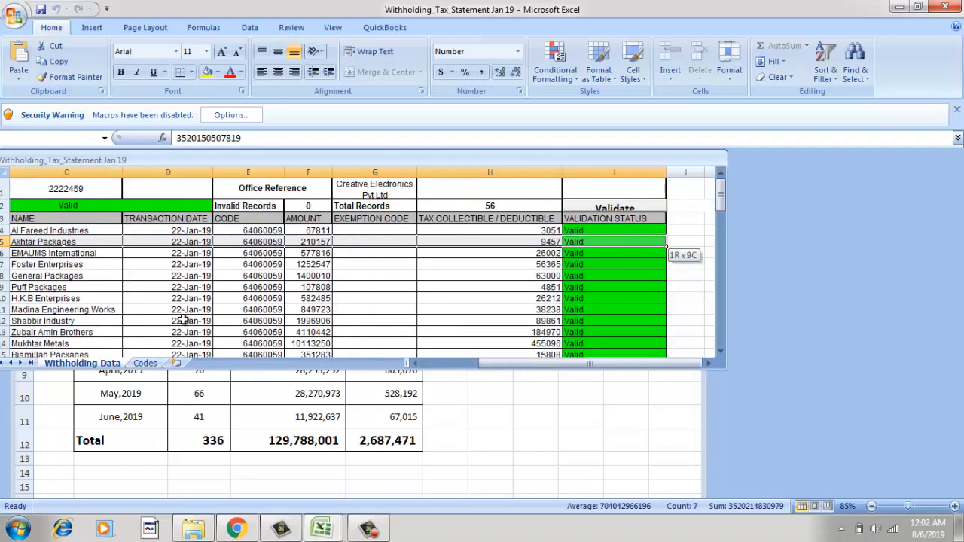
key("shift+Down")
key("shift+Down")
key("shift+Down")
key("shift+Down")
key("shift+Down")
key("shift+Down")
key("shift+Down")
key("shift+Down")
key("shift+Down")
key("shift+Down")
key("shift+Down")
key("shift+Down")
key("shift+Down")
key("shift+Down")
key("shift+Down")
key("shift+Down")
key("shift+Down")
key("shift+Down")
key("shift+Down")
key("shift+Down")
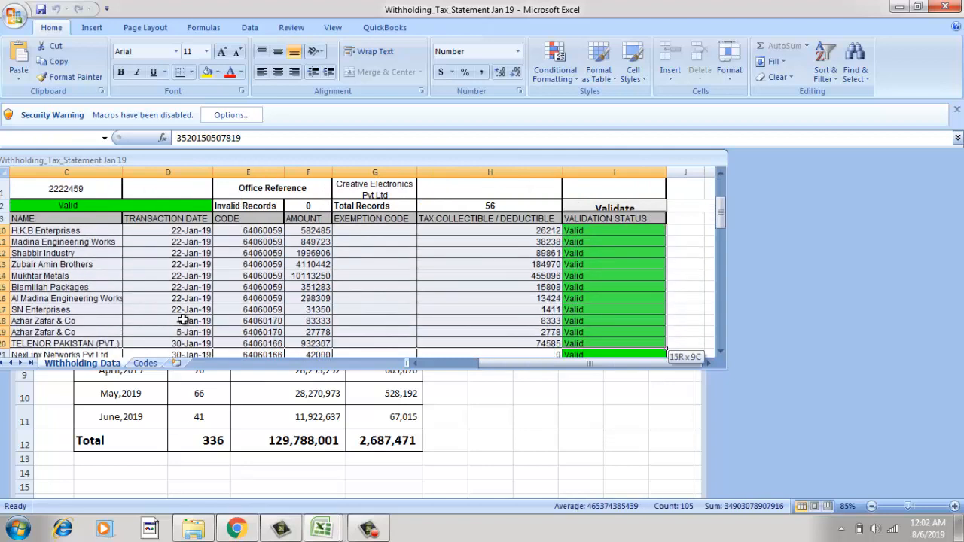
key("shift+Down")
key("shift+Down")
key("shift+Down")
key("shift+Down")
key("shift+Down")
key("shift+Down")
key("shift+Down")
key("shift+Down")
key("shift+Down")
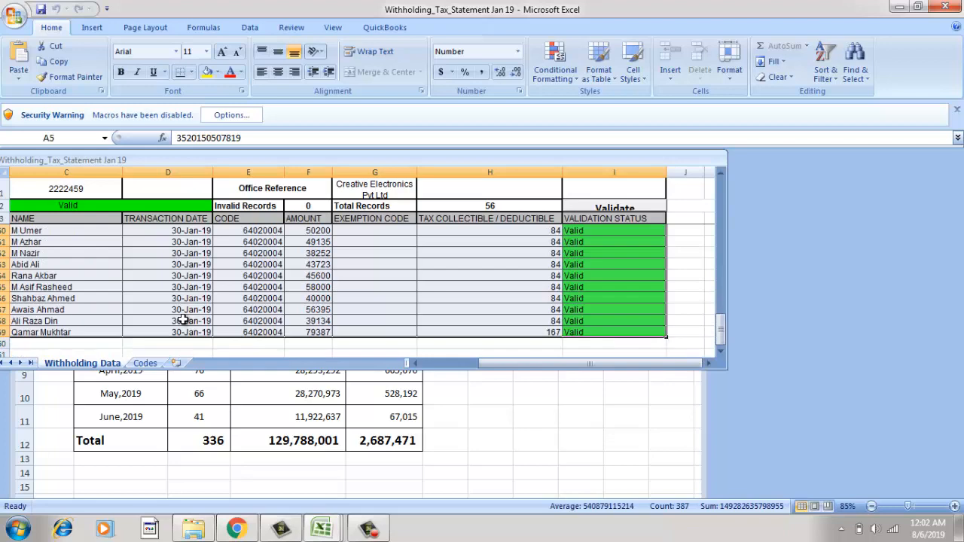
key("ctrl+c")
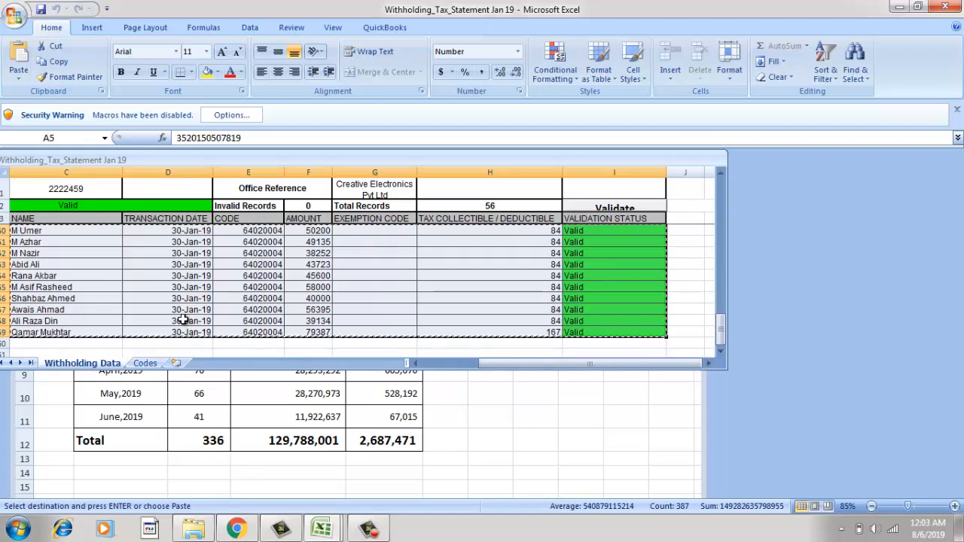
Paste the copied January records into the Jan,19 to June,19 template starting at cell A5.
mouse_move(343, 530)
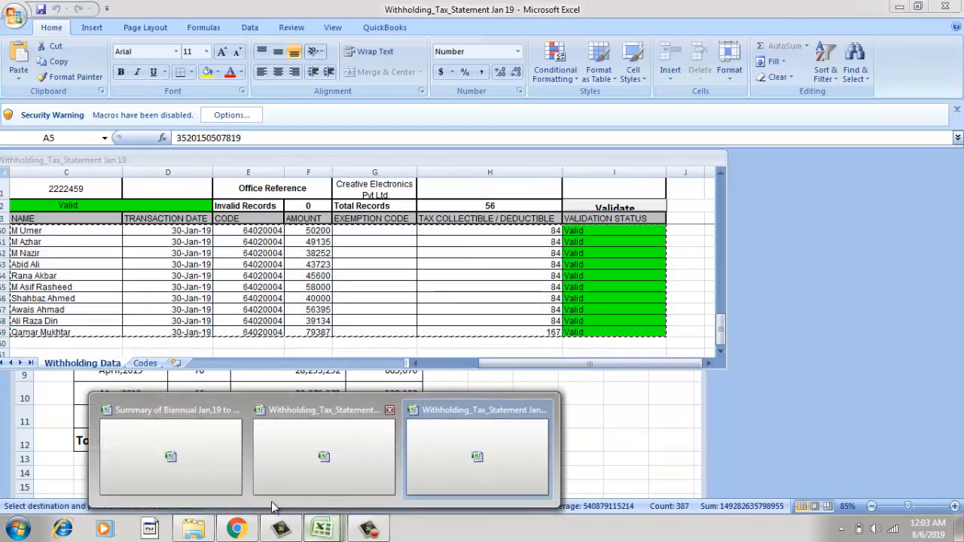
left_click(305, 482)
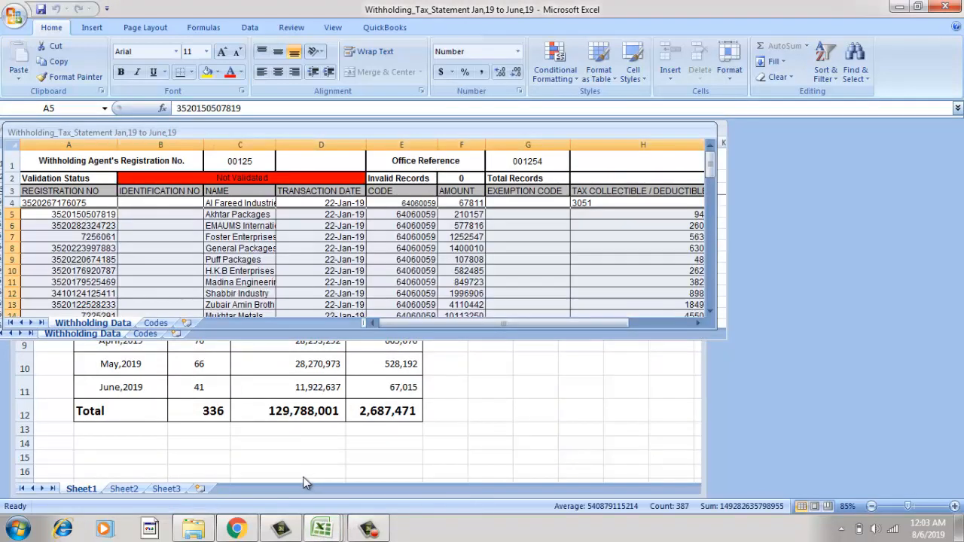
Copy the formatting of registration number cell A4 onto cells A5 to A59 with the Format Painter.
key("Up")
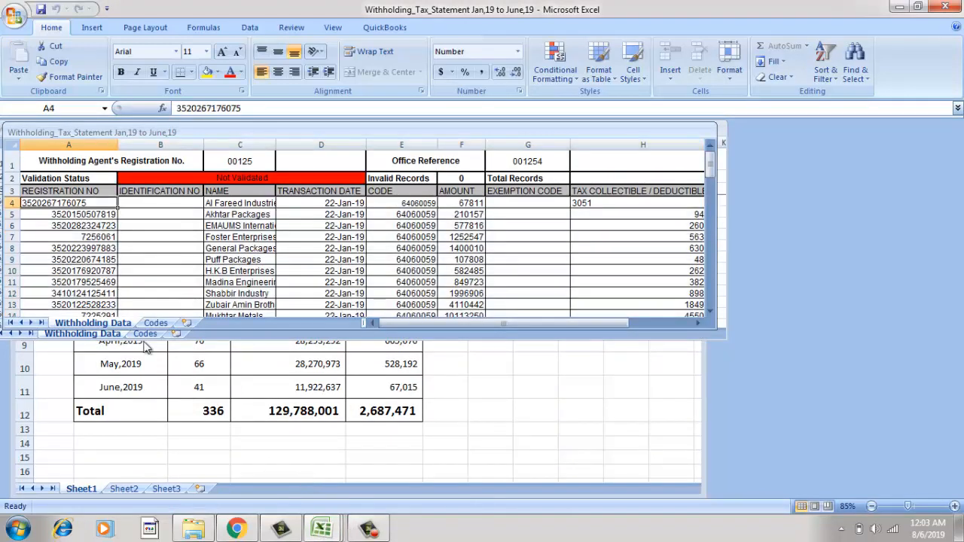
left_click(74, 76)
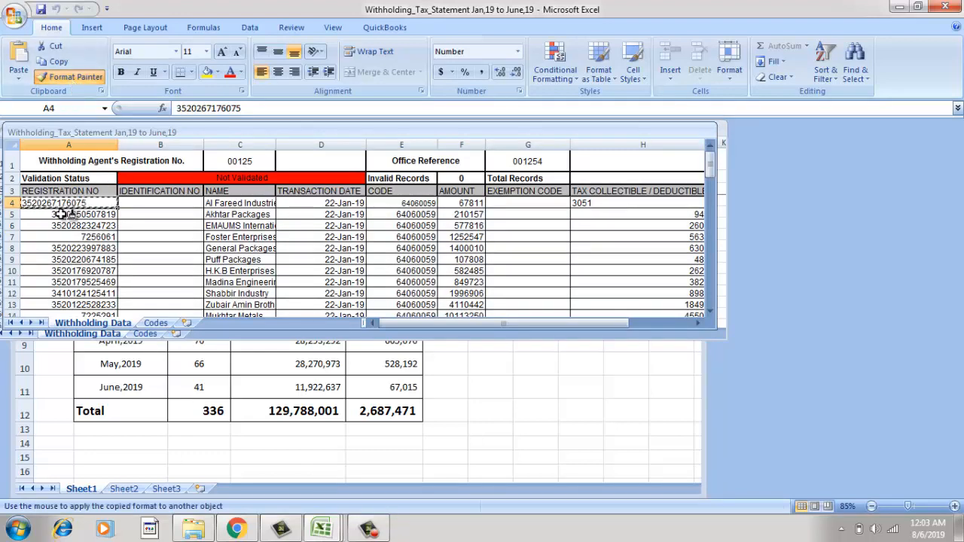
mouse_move(62, 214)
left_mouse_down()
mouse_move(68, 366)
mouse_move(68, 295)
left_mouse_up()
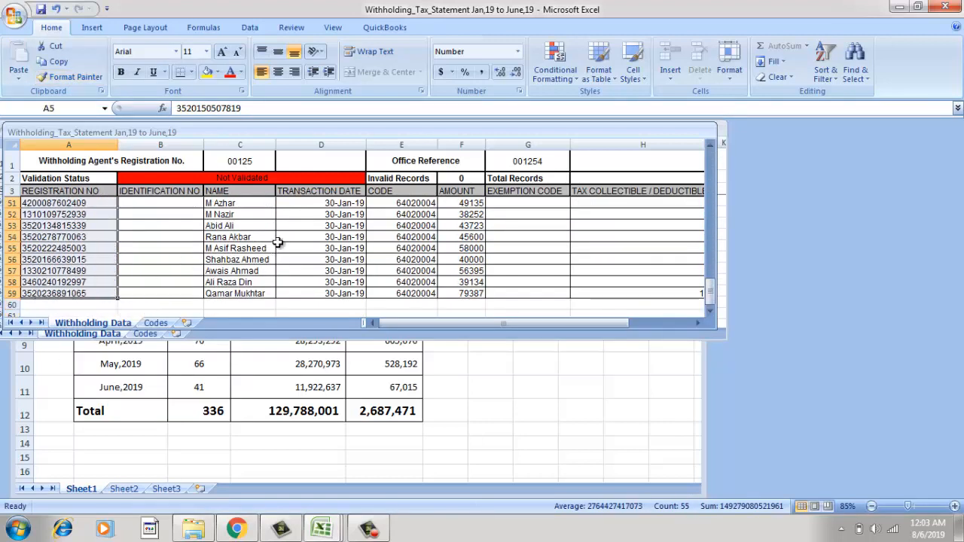
Copy the formatting of name cell C4 onto cells C5 to C59 with the Format Painter.
left_click_drag(705, 279, 723, 162)
left_click(218, 203)
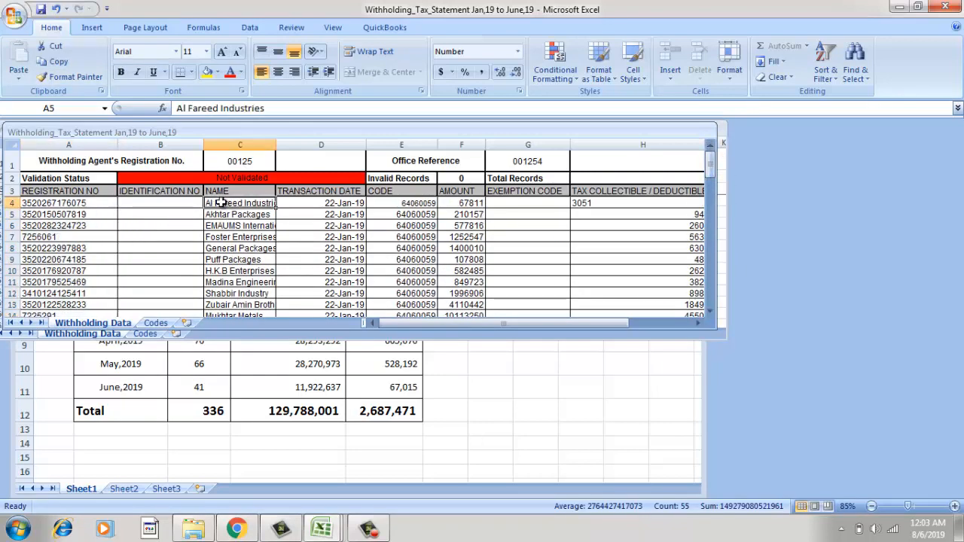
left_click(71, 77)
left_click(241, 217)
mouse_move(241, 217)
left_mouse_down()
mouse_move(256, 350)
mouse_move(248, 255)
mouse_move(239, 294)
left_mouse_up()
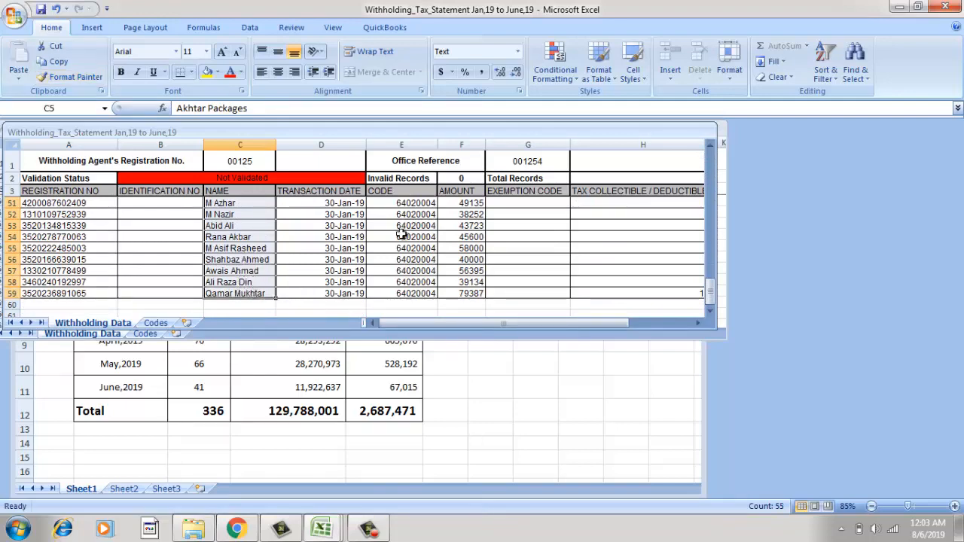
Copy the formatting of transaction date cell D4 onto cells D5 to D59 with the Format Painter.
left_click_drag(711, 292, 737, 162)
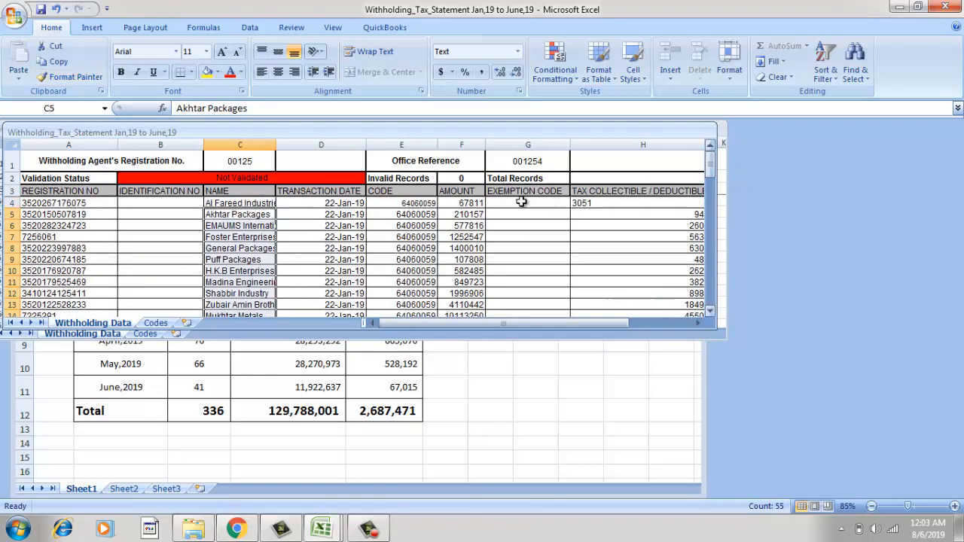
left_click(306, 204)
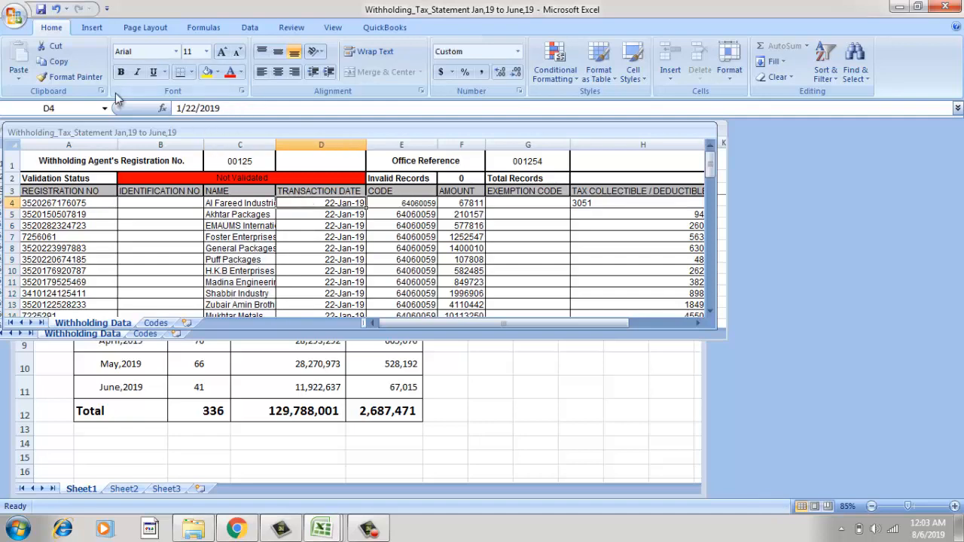
left_click(72, 76)
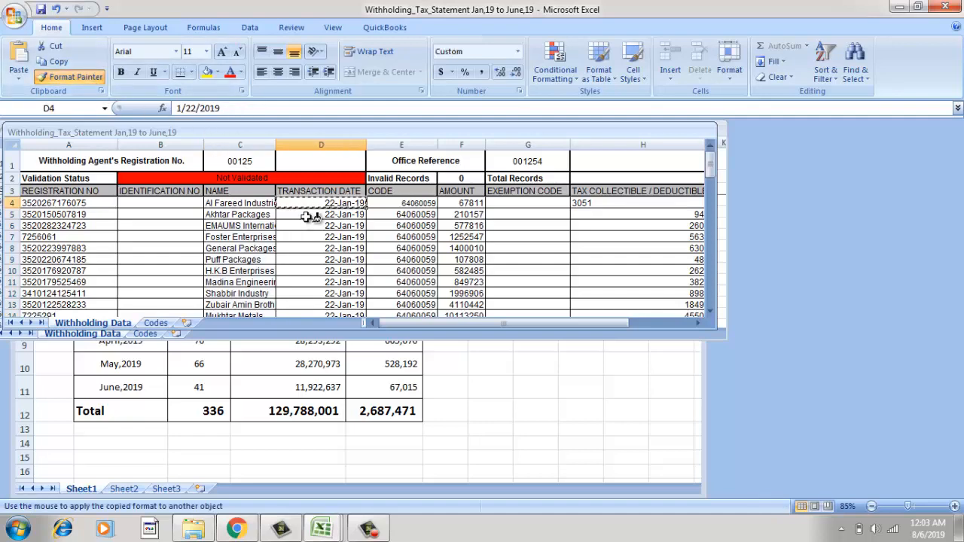
mouse_move(308, 217)
left_mouse_down()
mouse_move(322, 358)
mouse_move(317, 284)
left_mouse_up()
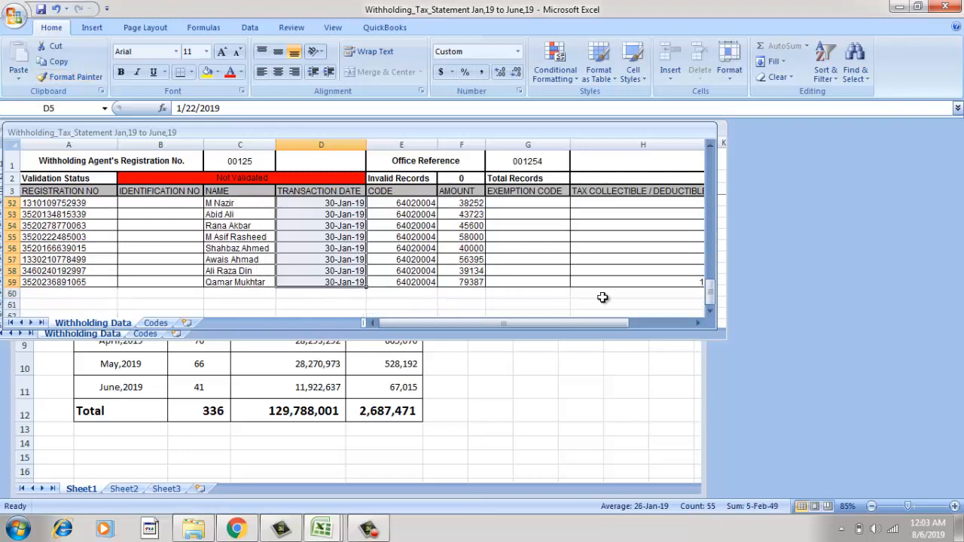
Copy the formatting of code cell E4 onto cells E5 to E59 with the Format Painter.
left_click_drag(710, 305, 709, 149)
left_click(389, 199)
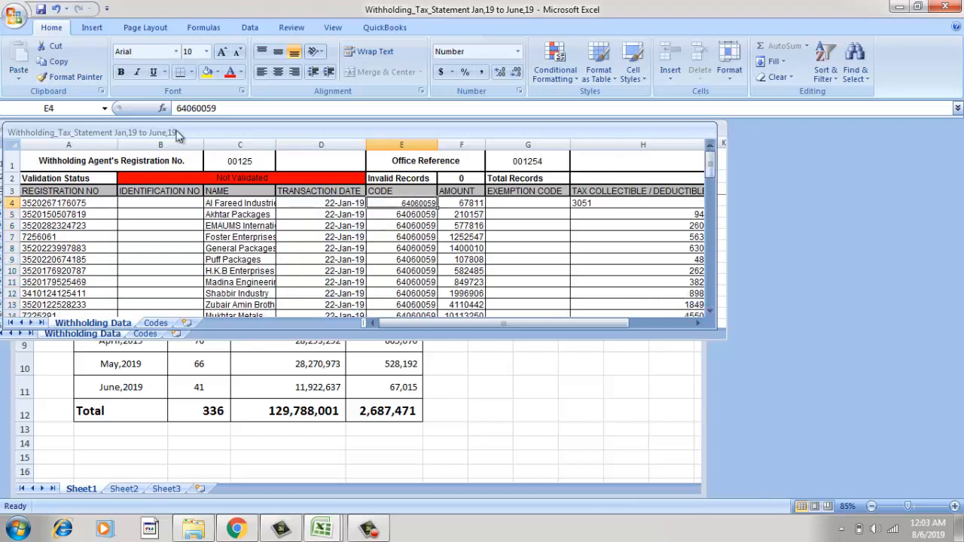
left_click(73, 79)
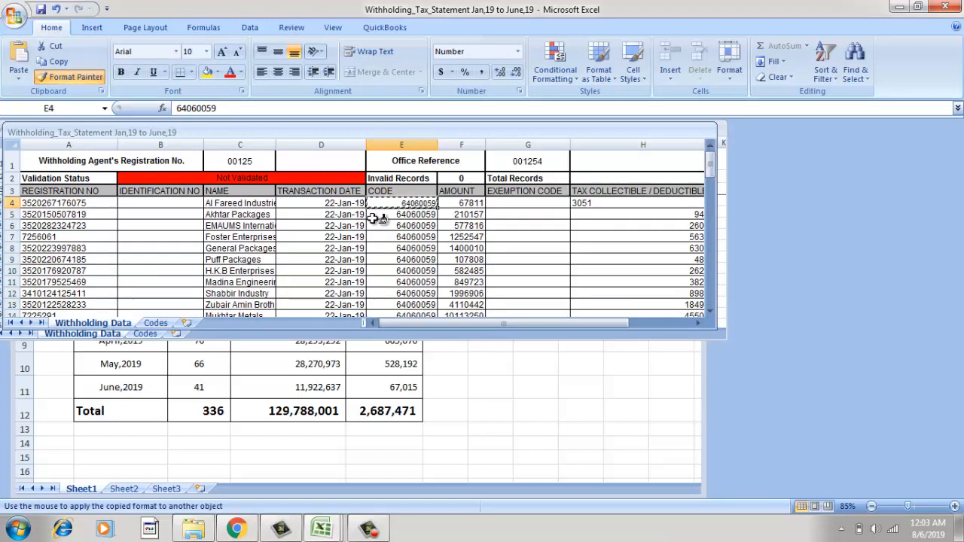
mouse_move(380, 214)
left_mouse_down()
mouse_move(402, 340)
mouse_move(402, 290)
left_mouse_up()
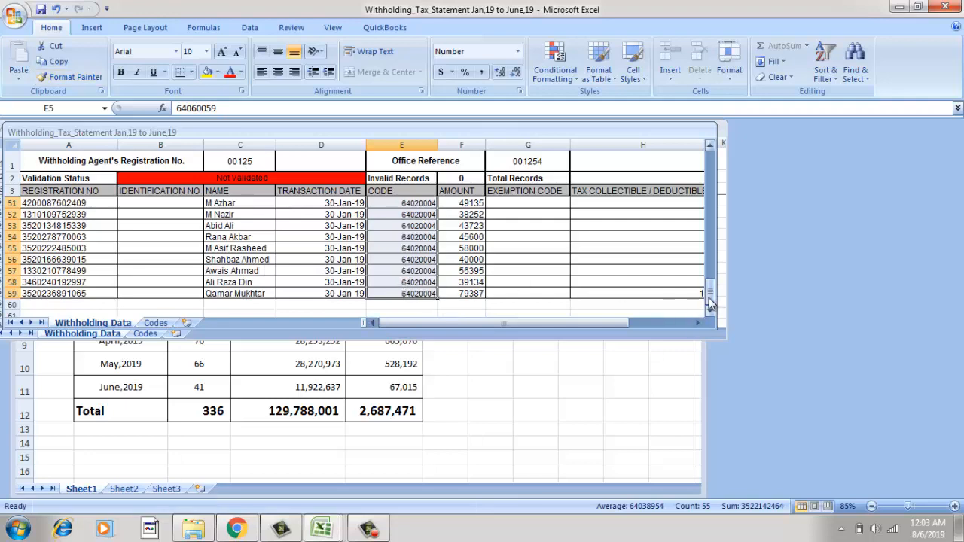
Copy the formatting of amount cell F4 onto cells F5 to F59 with the Format Painter.
left_click_drag(711, 304, 711, 161)
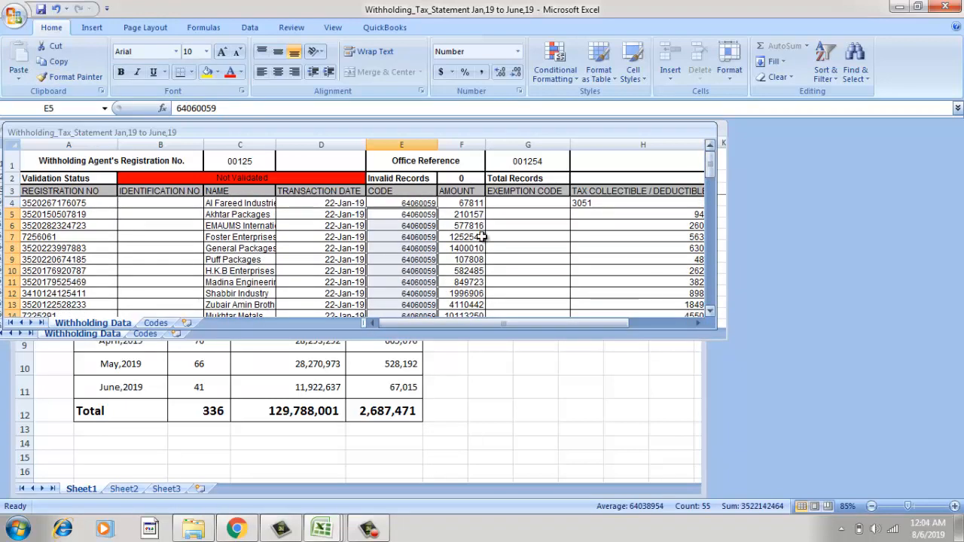
left_click(459, 204)
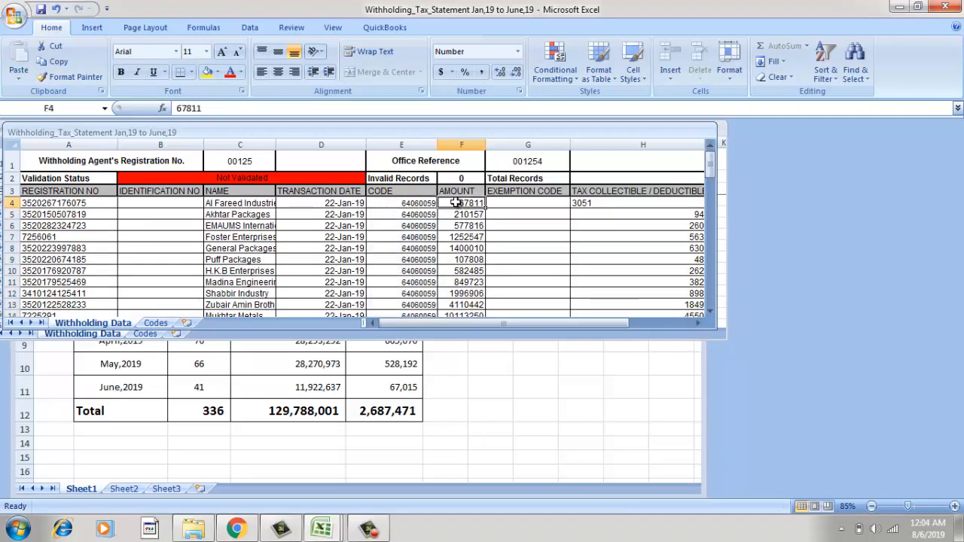
left_click(87, 81)
mouse_move(446, 215)
left_mouse_down()
mouse_move(461, 269)
mouse_move(460, 344)
mouse_move(468, 290)
left_mouse_up()
Copy the formatting of tax collectible cell H4 onto cells H5 to H59 with the Format Painter.
left_click_drag(710, 296, 715, 158)
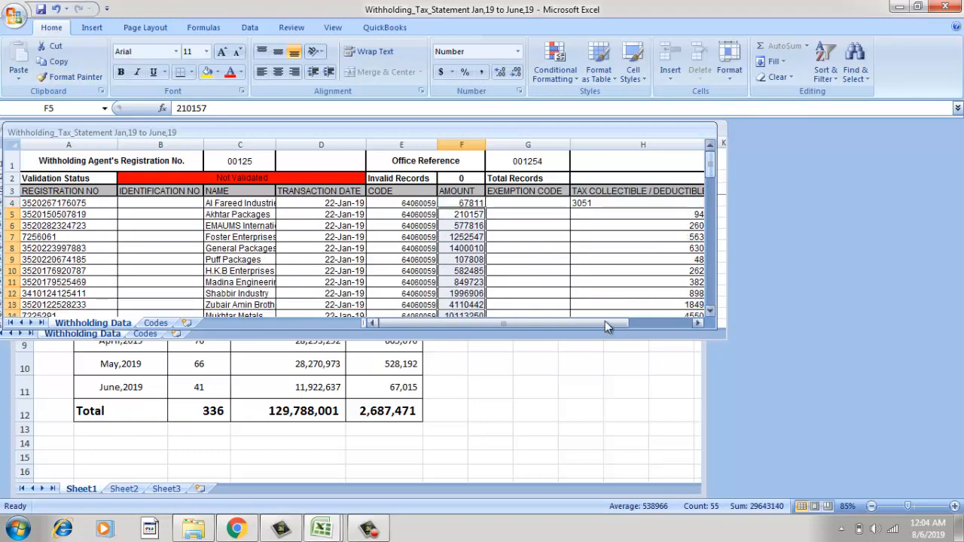
left_click_drag(605, 321, 628, 325)
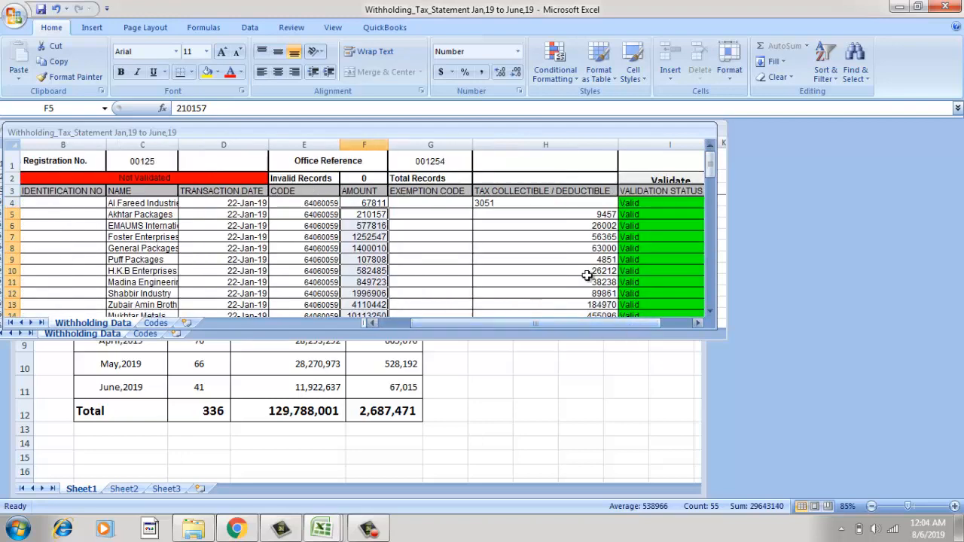
left_click(519, 202)
left_click(556, 214)
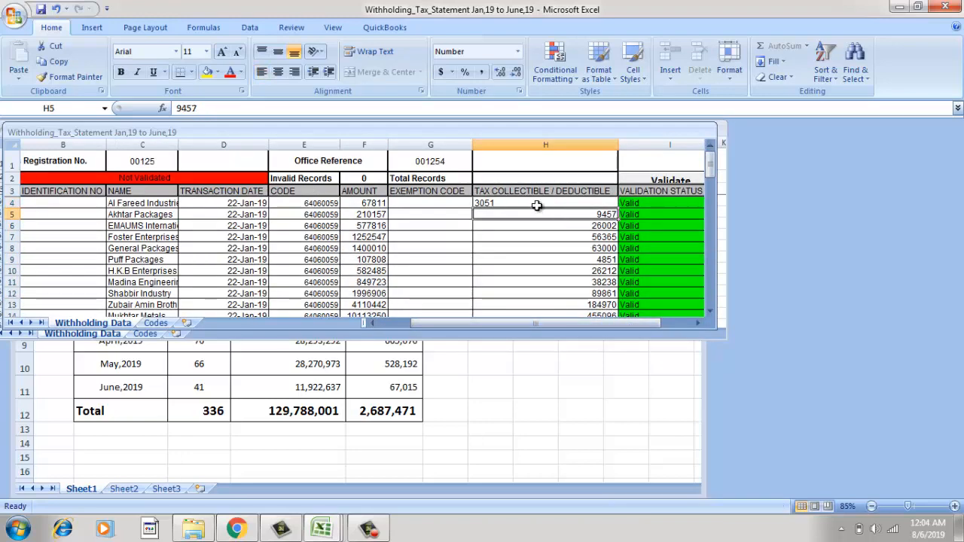
left_click(535, 202)
left_click(70, 76)
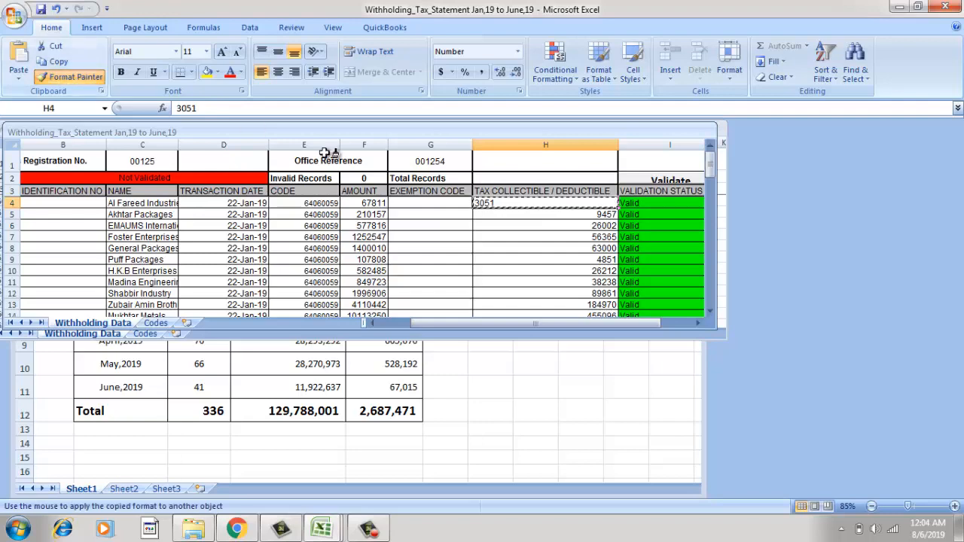
mouse_move(488, 216)
left_mouse_down()
mouse_move(525, 359)
mouse_move(528, 294)
left_mouse_up()
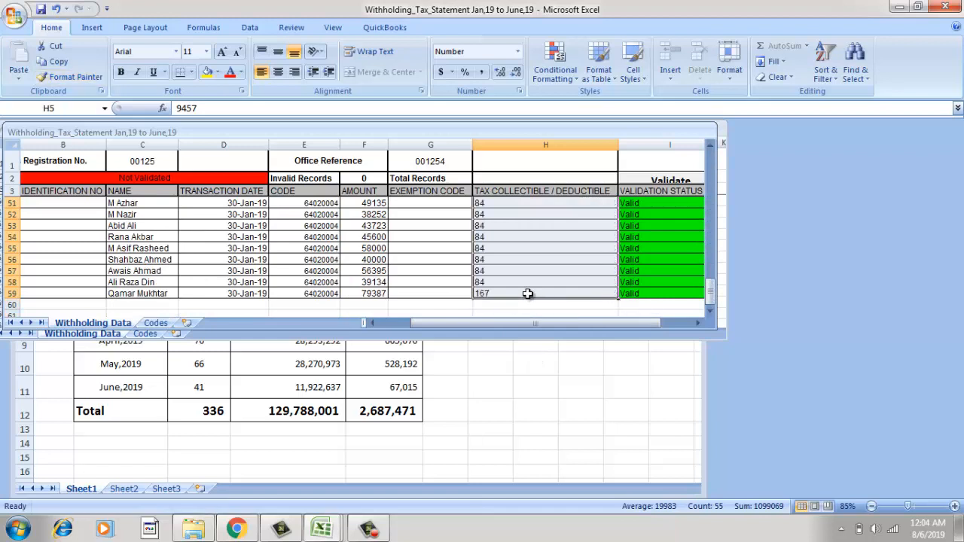
Validate the January records in the Jan,19 to June,19 template and save the workbook.
left_click(541, 273)
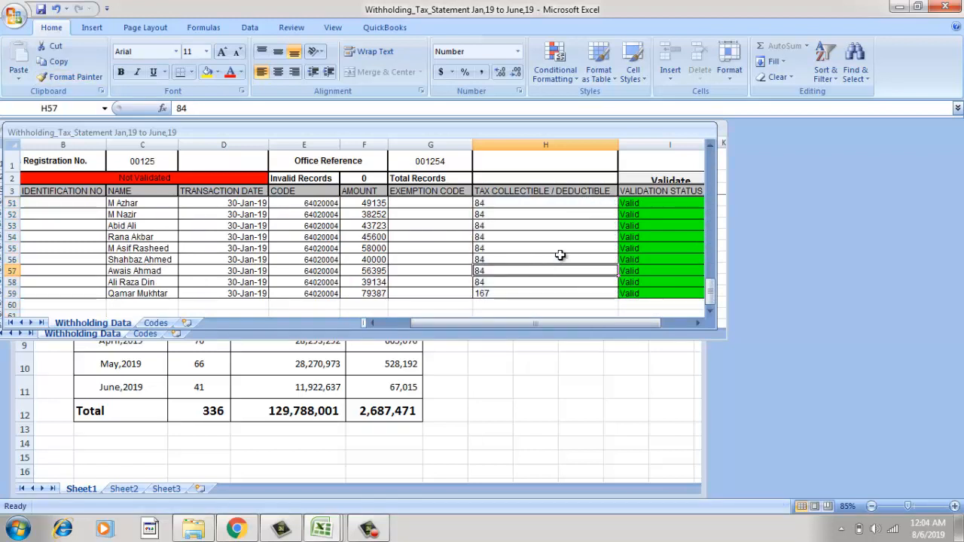
left_click(648, 183)
left_click(440, 236)
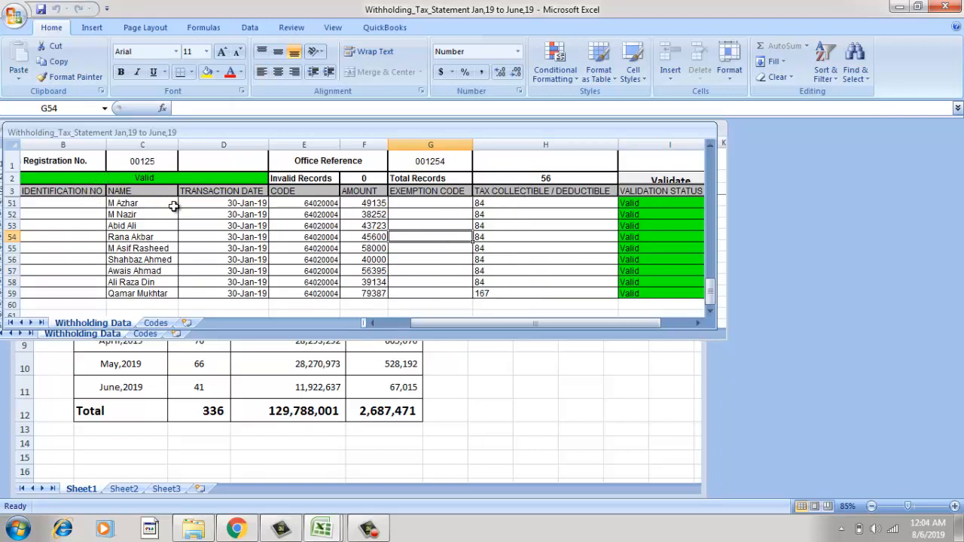
key("ctrl+s")
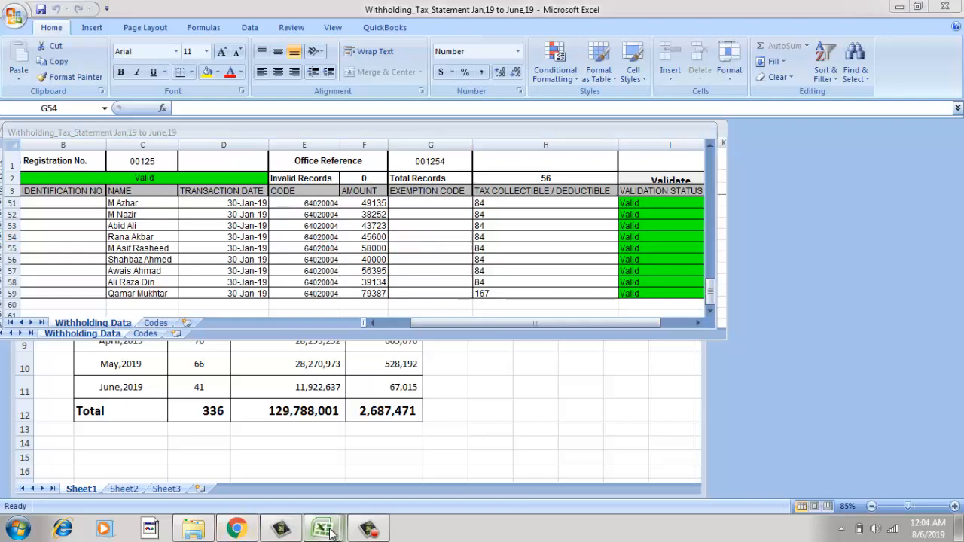
Switch to the Jan 19 workbook, keep its macro protection on, and close it with its changes saved.
mouse_move(323, 529)
left_click(411, 465)
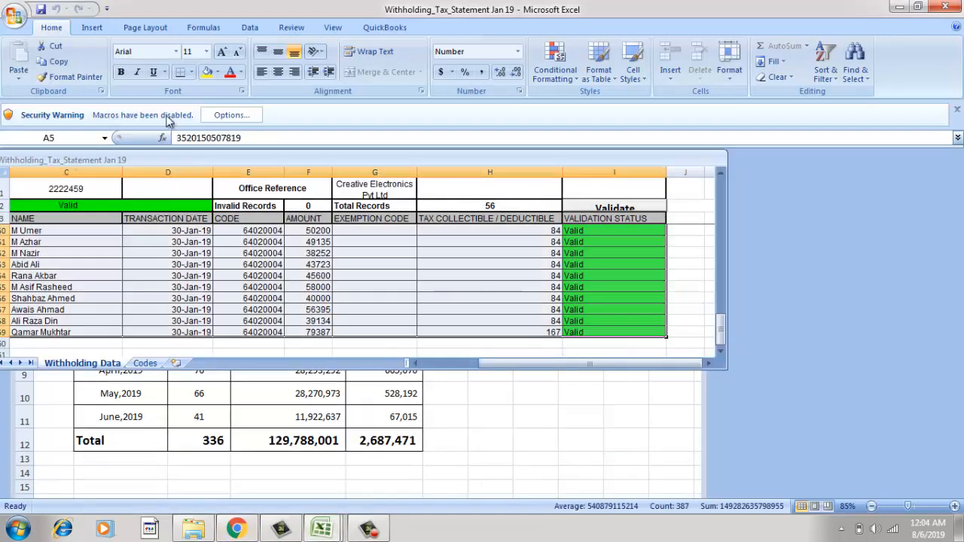
left_click(211, 115)
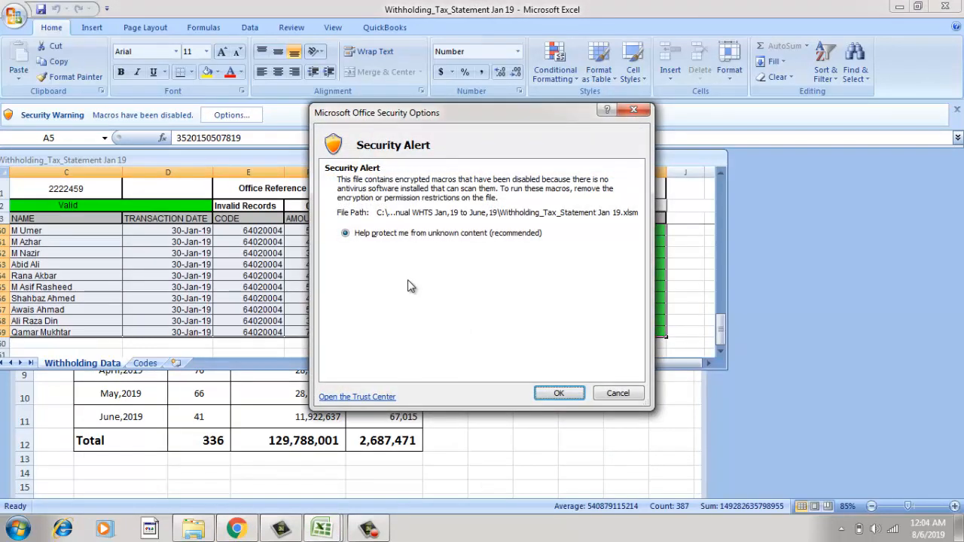
left_click(558, 393)
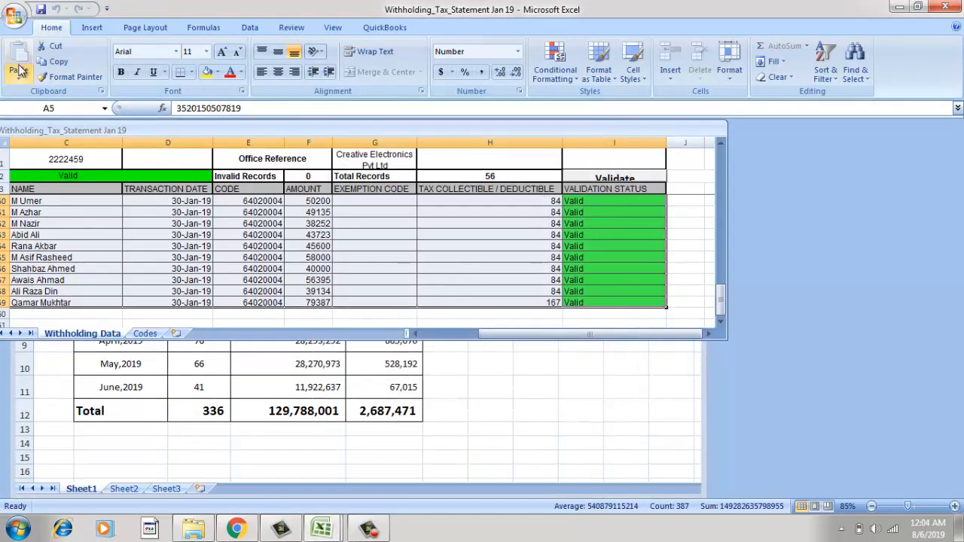
left_click(11, 16)
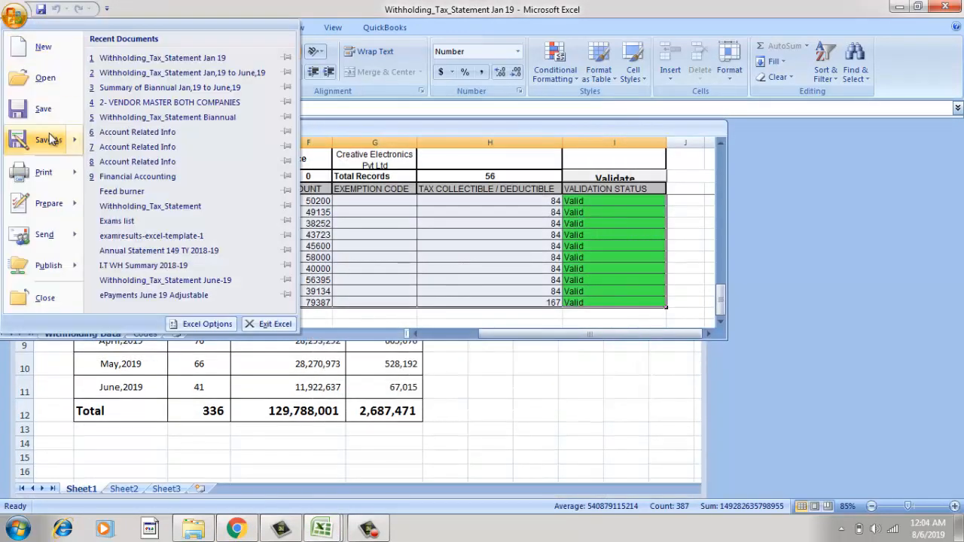
mouse_move(54, 144)
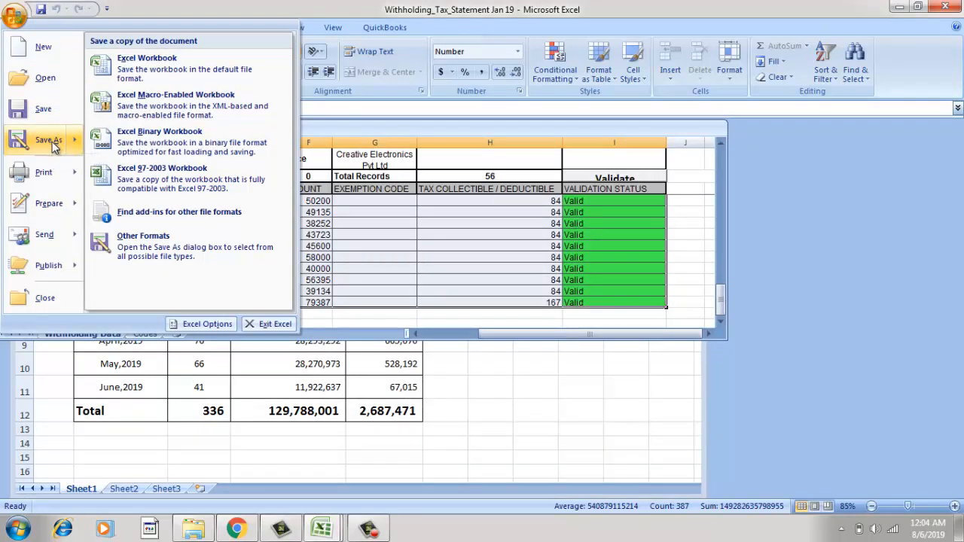
left_click(45, 296)
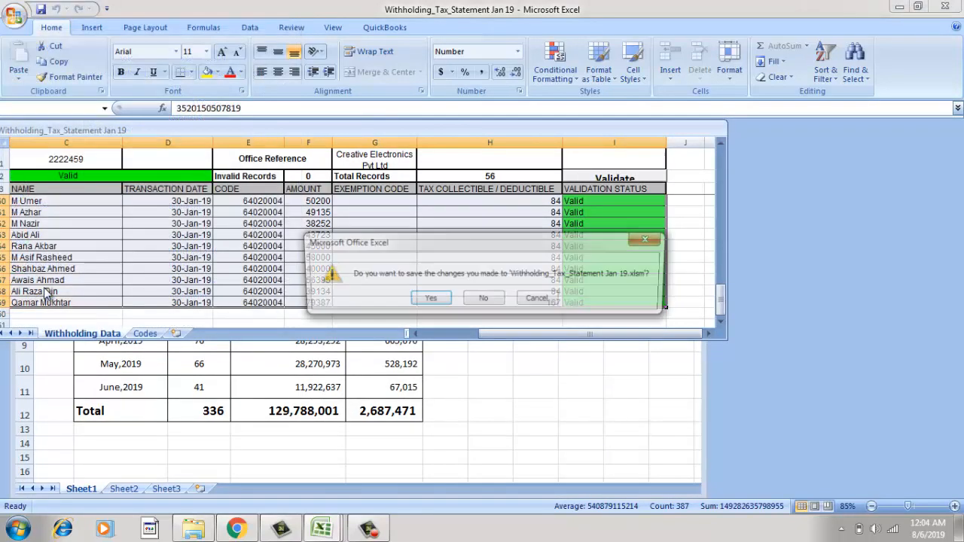
left_click(428, 299)
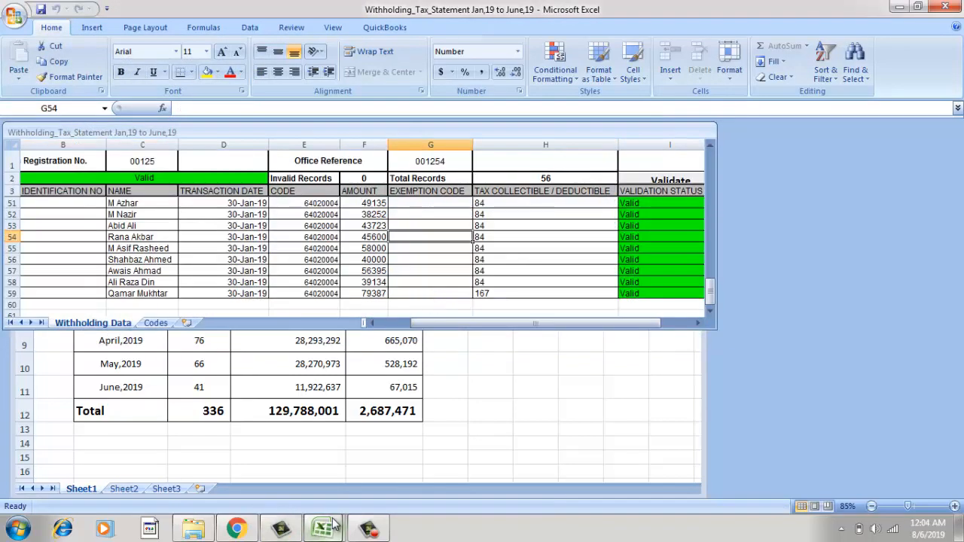
Open the Withholding_Tax_Statement Feb-19 workbook from the Biannual WHTS folder and enable its macro content.
mouse_move(247, 532)
left_click(198, 531)
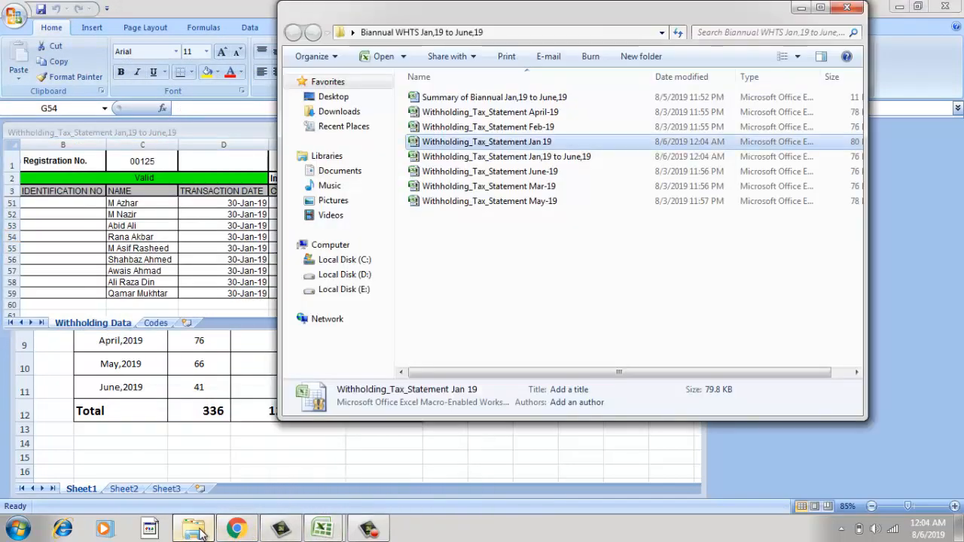
double_click(514, 128)
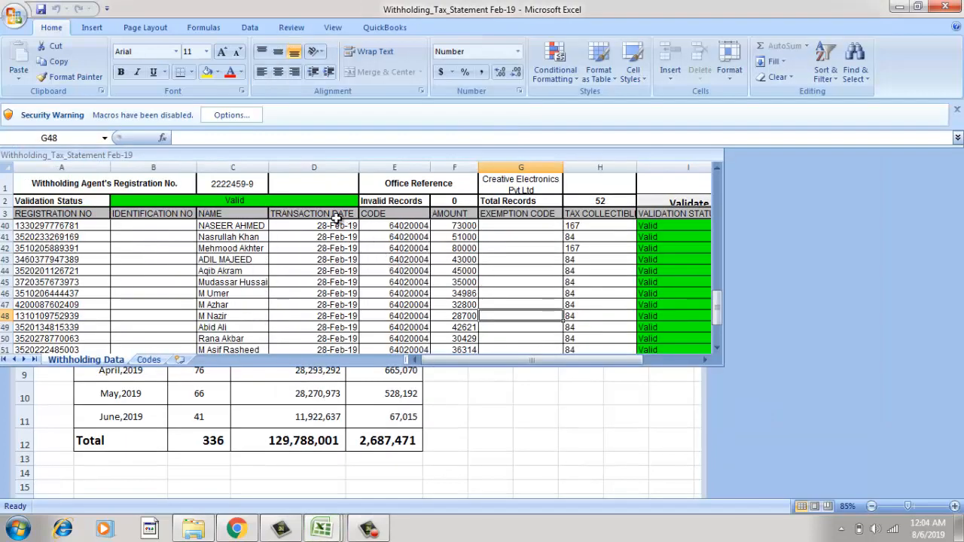
left_click(231, 116)
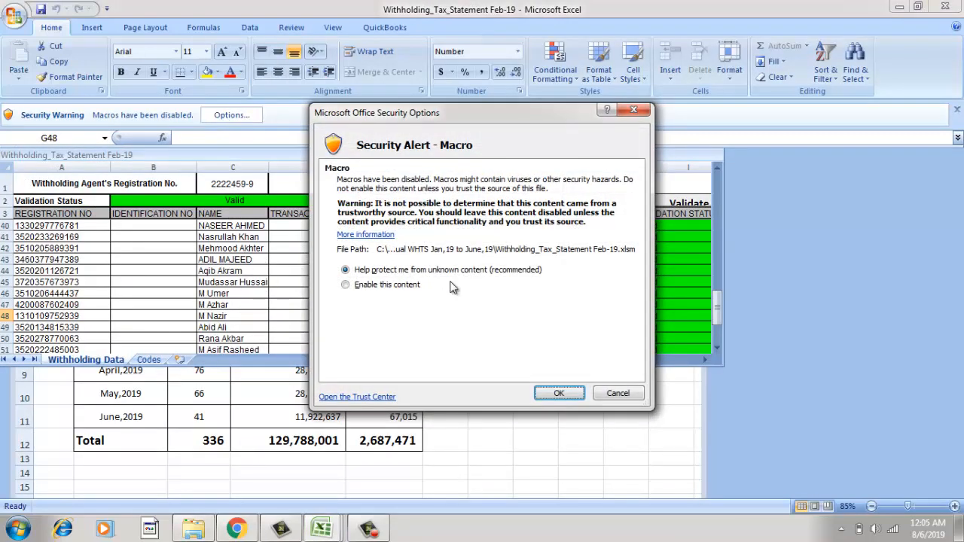
left_click(411, 290)
left_click(556, 392)
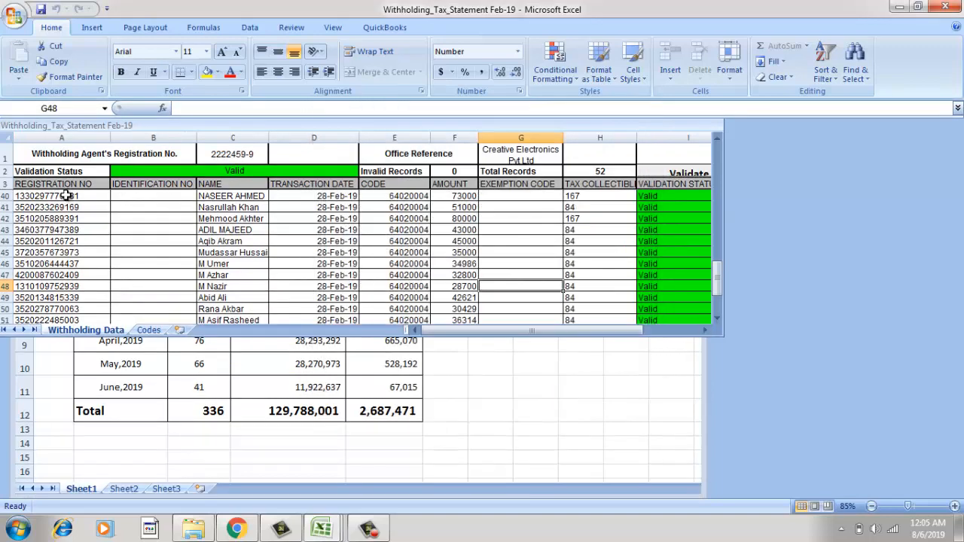
Copy the February records, cells A4 to I55, from the Feb-19 workbook and return to the Jan,19 to June,19 template.
left_click(67, 195)
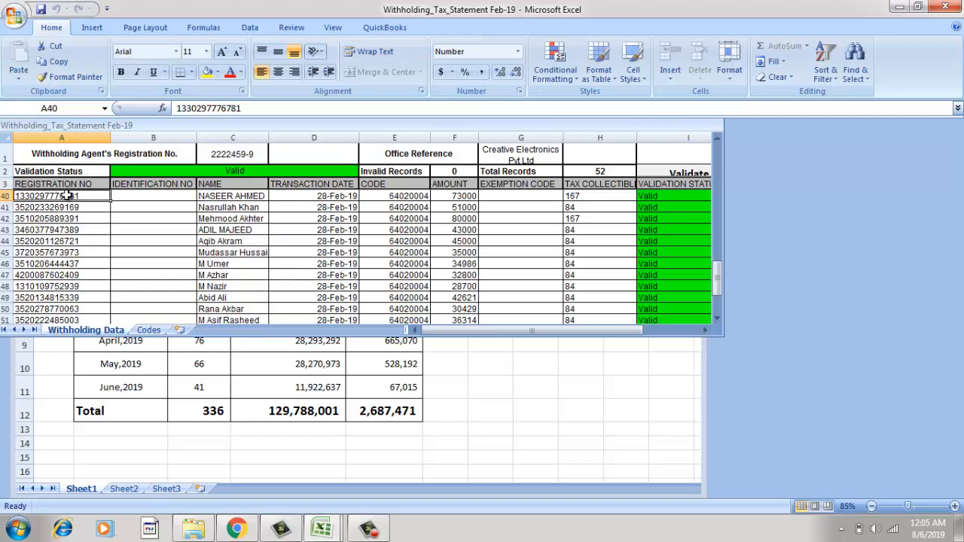
left_click_drag(715, 292, 714, 164)
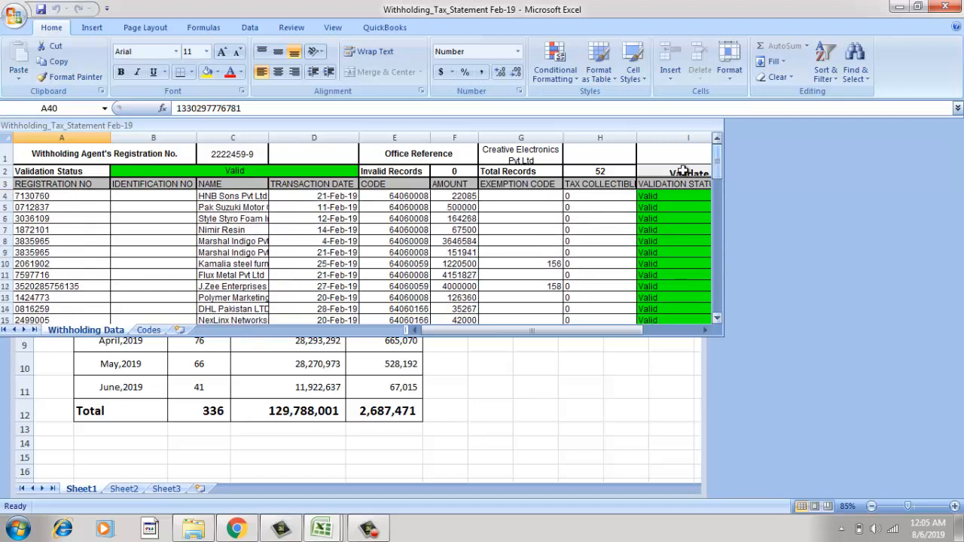
left_click(66, 194)
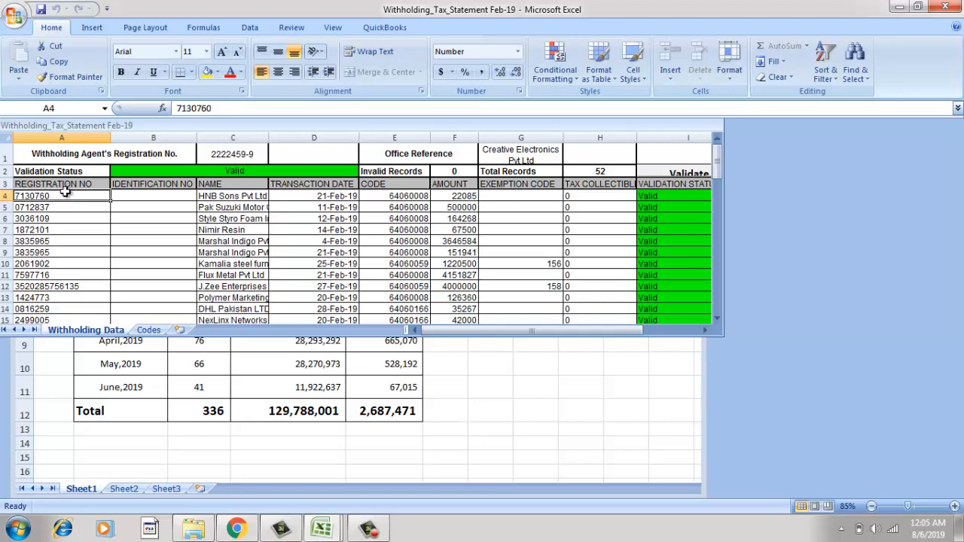
left_click_drag(66, 194, 645, 320)
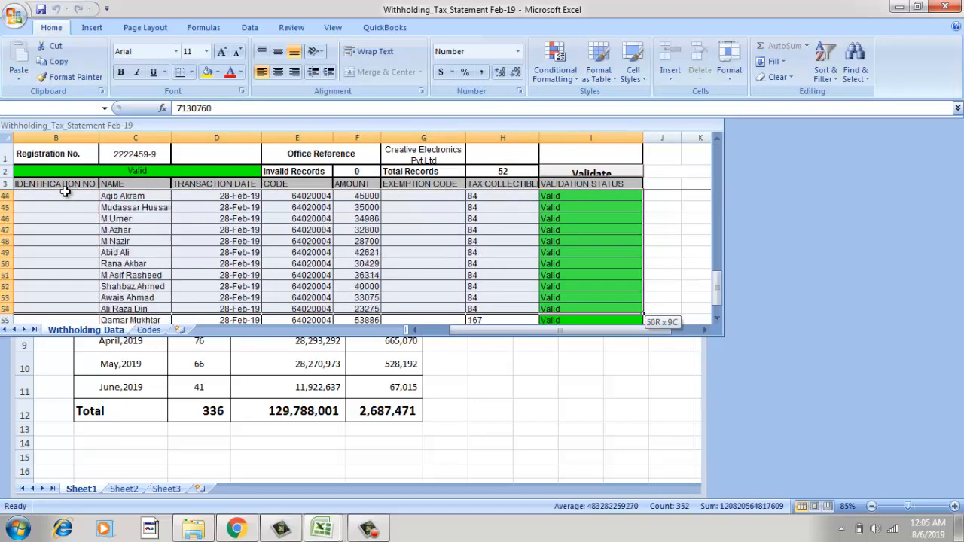
key("shift+Down")
key("shift+Down")
key("shift+Down")
key("shift+Down")
key("shift+Down")
key("shift+Down")
key("shift+Down")
key("shift+Down")
key("shift+Down")
key("shift+Down")
key("shift+Down")
key("shift+Down")
key("shift+Down")
key("shift+Up")
key("shift+Up")
key("shift+Up")
key("shift+Up")
key("shift+Up")
key("shift+Up")
key("shift+Up")
key("shift+Up")
key("shift+Up")
key("shift+Up")
key("shift+Up")
key("shift+Up")
key("shift+Up")
key("shift+Up")
key("shift+Up")
key("shift+Up")
key("shift+Down")
key("shift+Down")
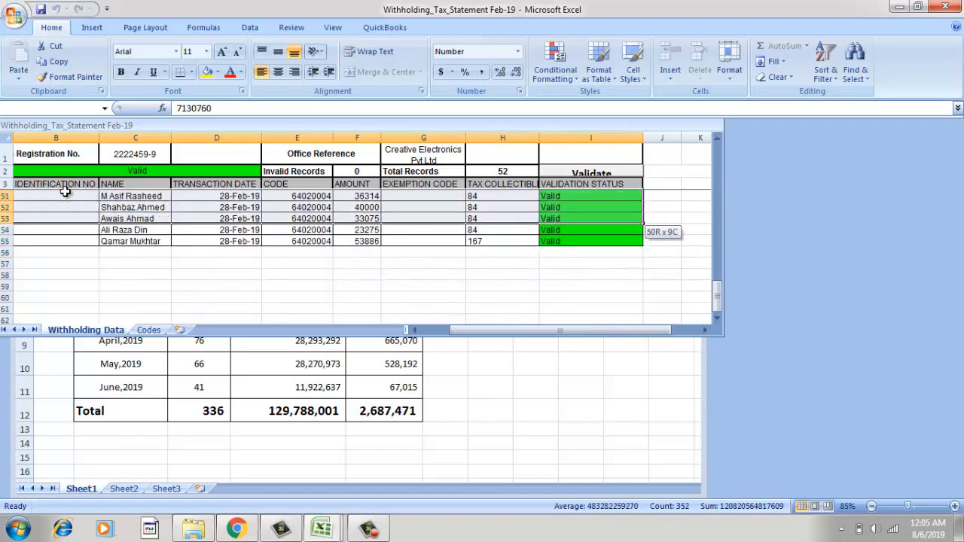
key("shift+Down")
key("shift+Down")
key("ctrl+c")
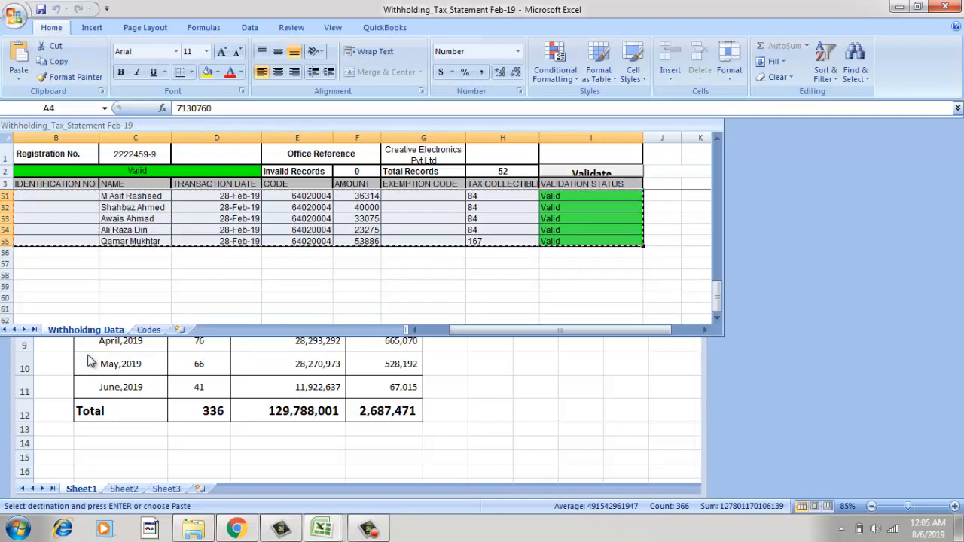
mouse_move(321, 529)
left_click(292, 474)
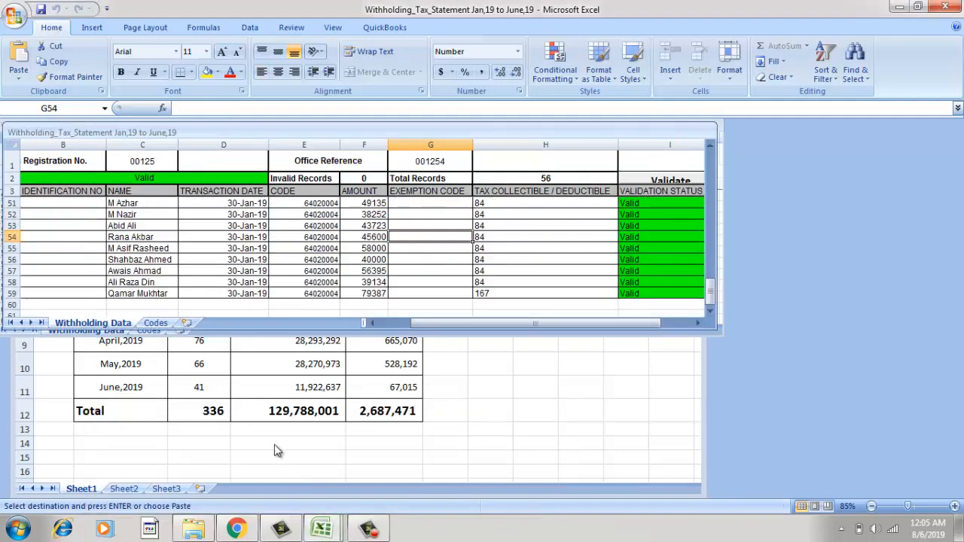
Paste the copied February records below the January ones, starting at cell A60 of the Jan,19 to June,19 template.
left_click(711, 312)
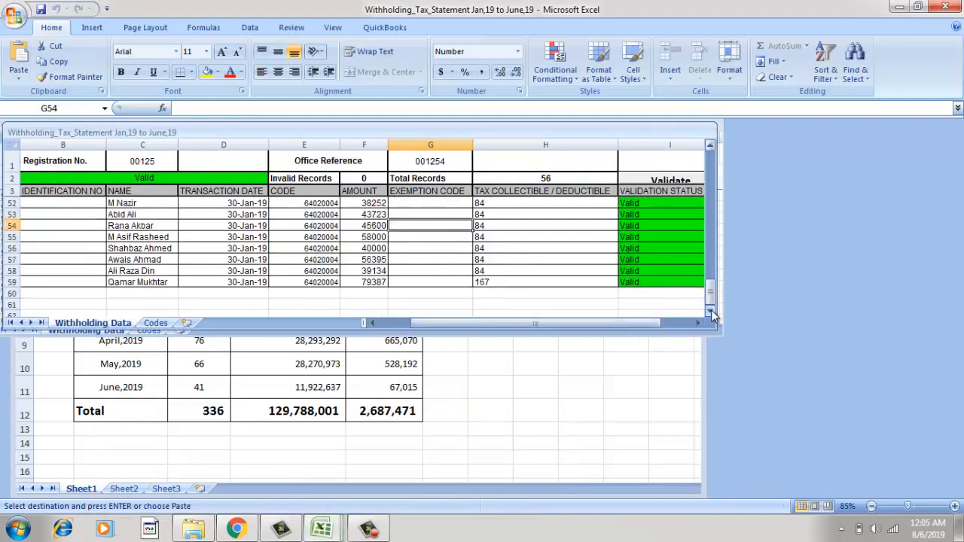
left_click(711, 311)
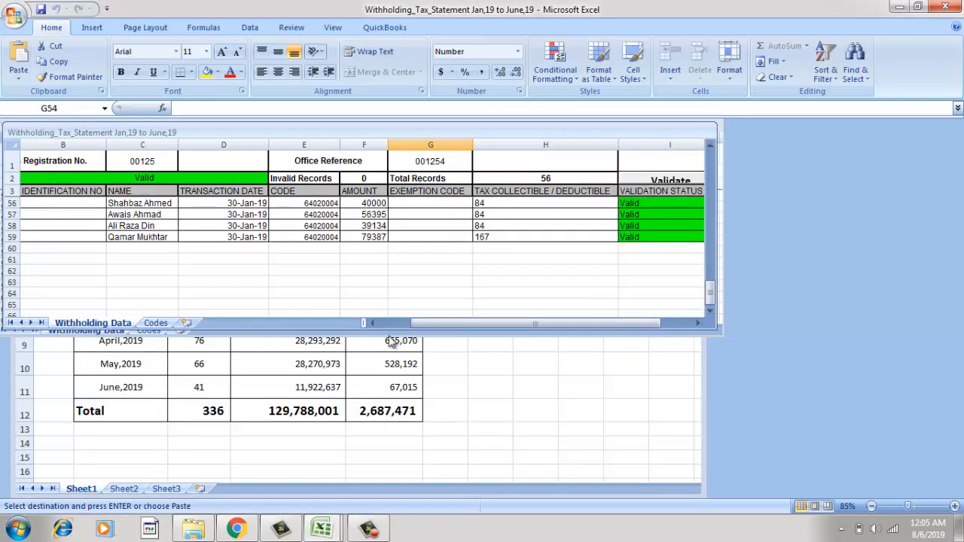
left_click_drag(443, 321, 411, 322)
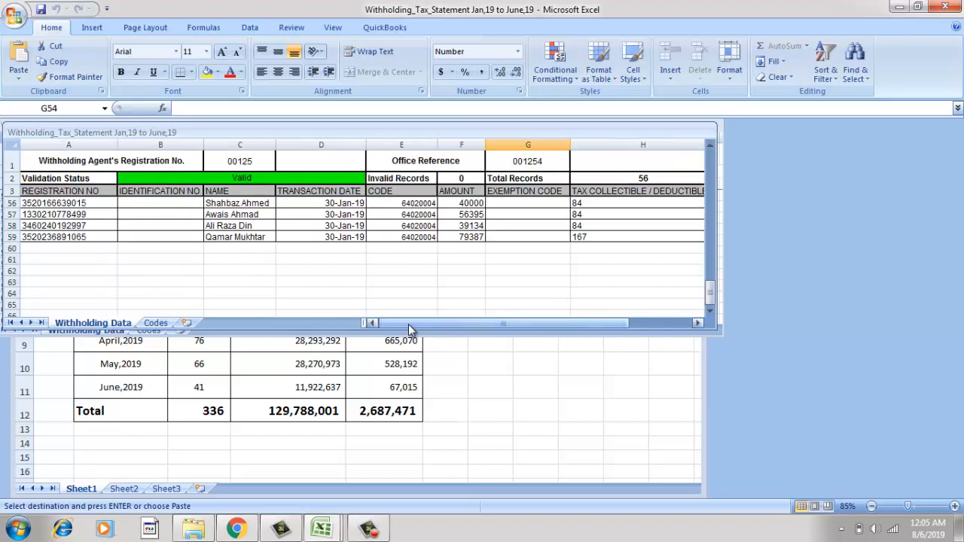
left_click(64, 250)
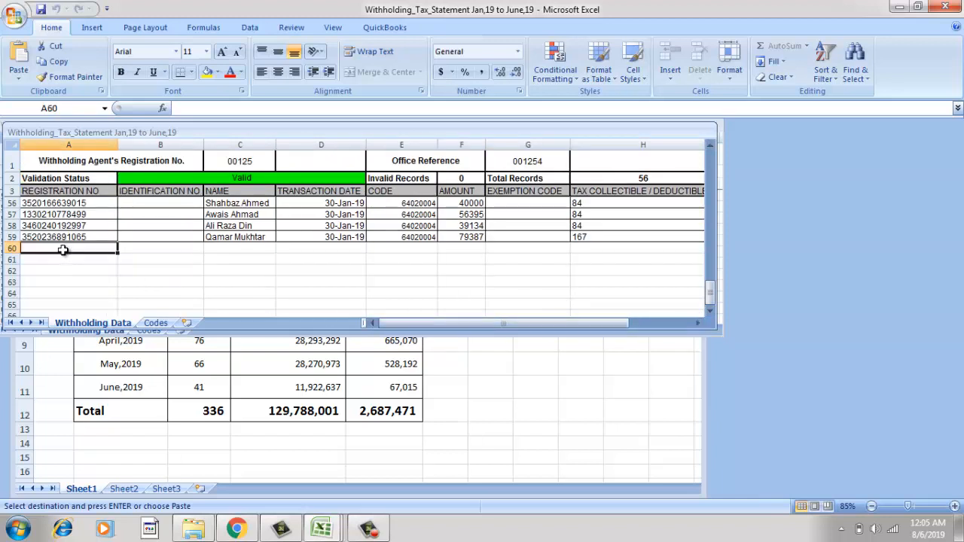
key("Return")
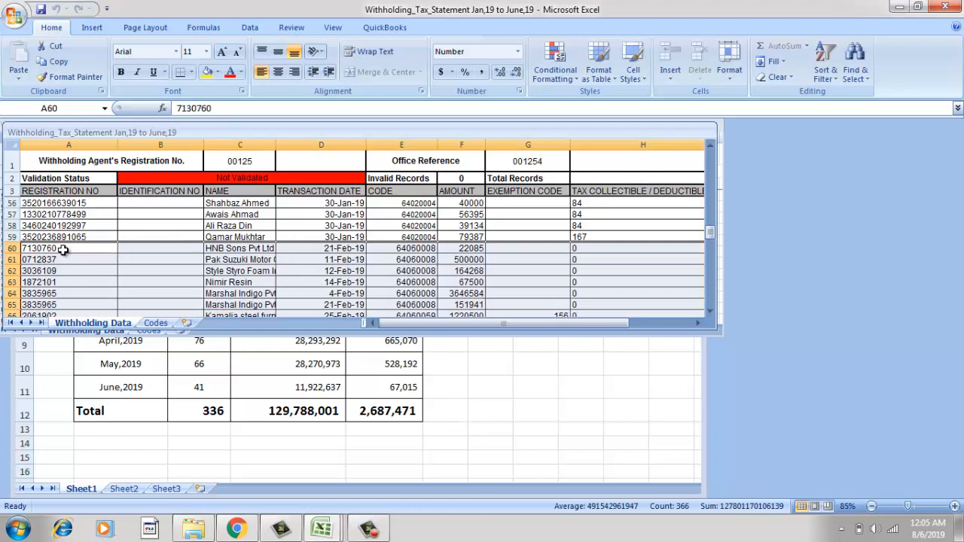
Copy the formatting of cell A59 onto the February registration numbers in cells A60 to A111.
key("Up")
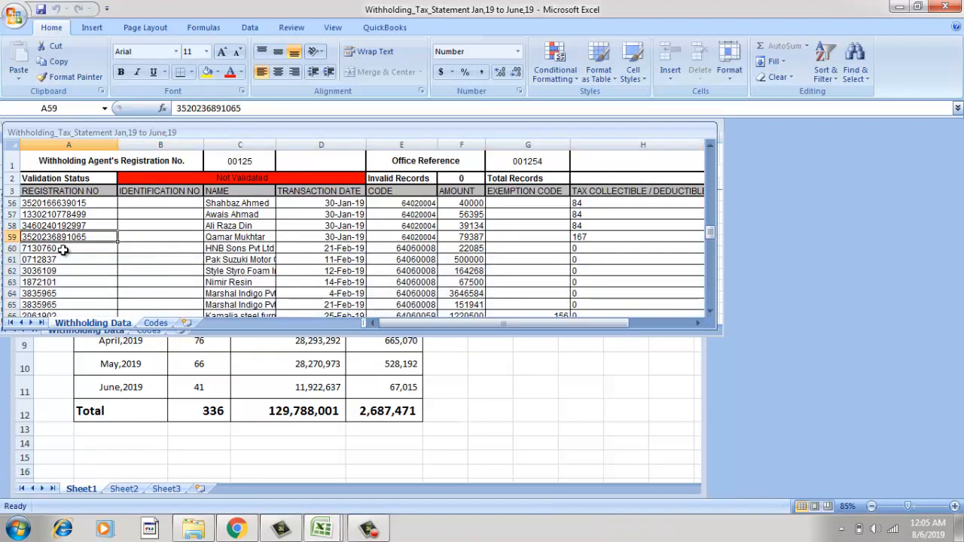
left_click(70, 77)
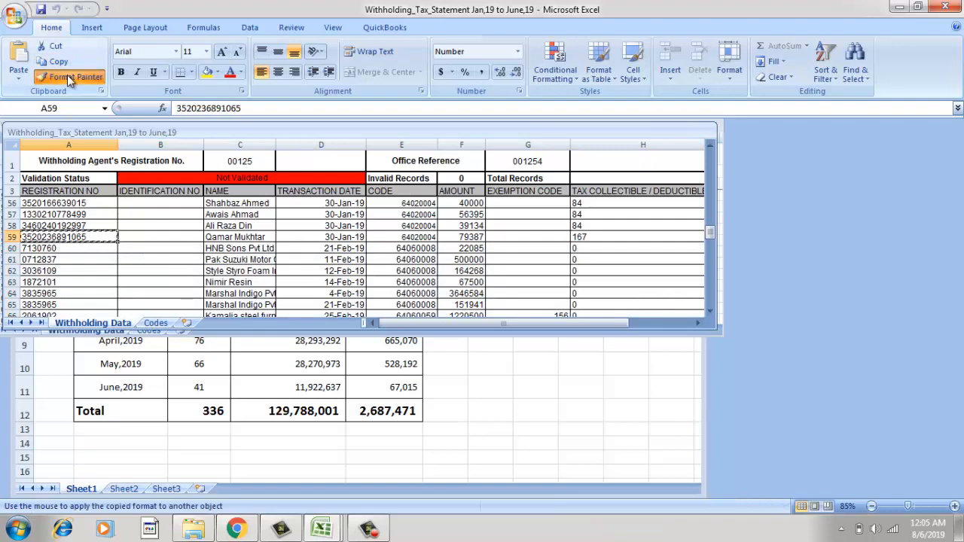
mouse_move(65, 251)
left_mouse_down()
mouse_move(65, 360)
mouse_move(66, 282)
left_mouse_up()
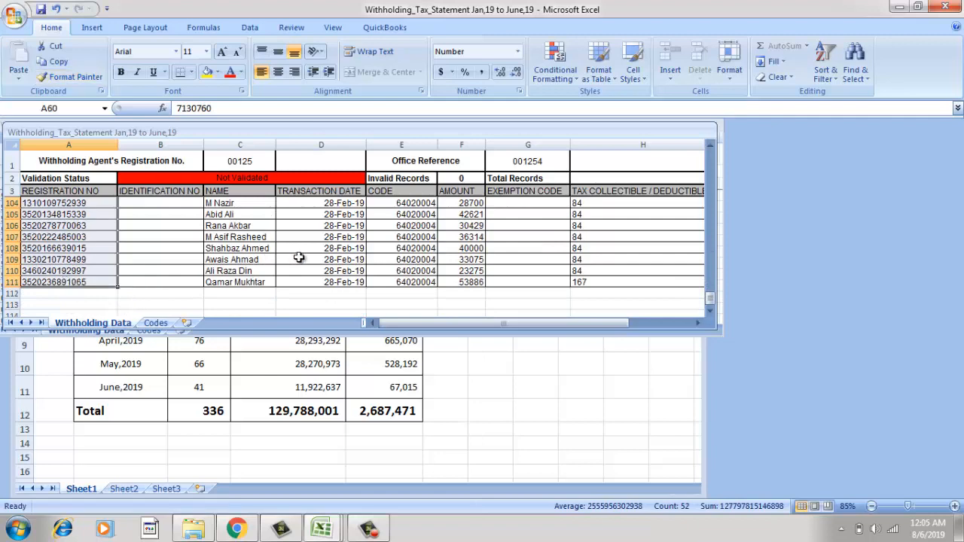
Copy the date formatting of cell D24 onto the transaction dates in cells D25 to D28.
left_click_drag(712, 299, 700, 178)
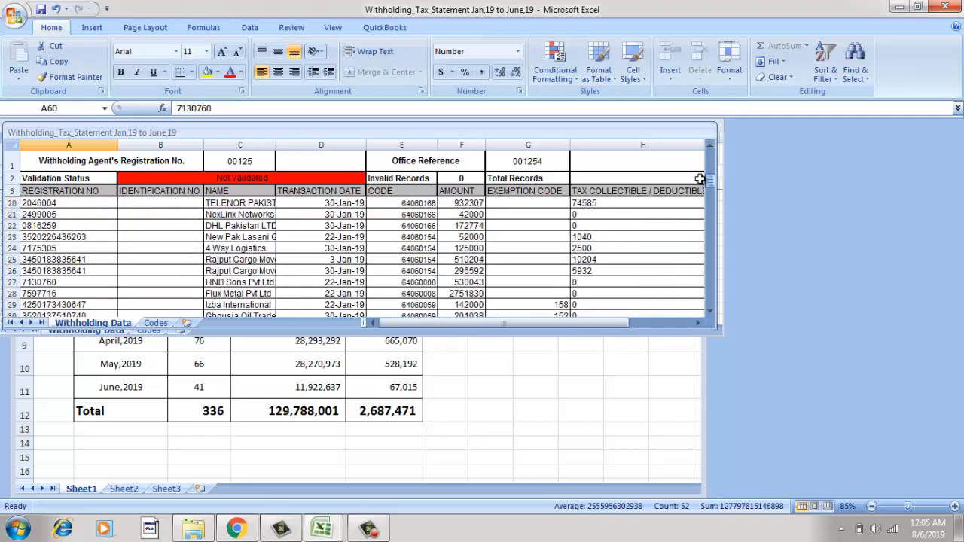
left_click(296, 247)
left_click(75, 77)
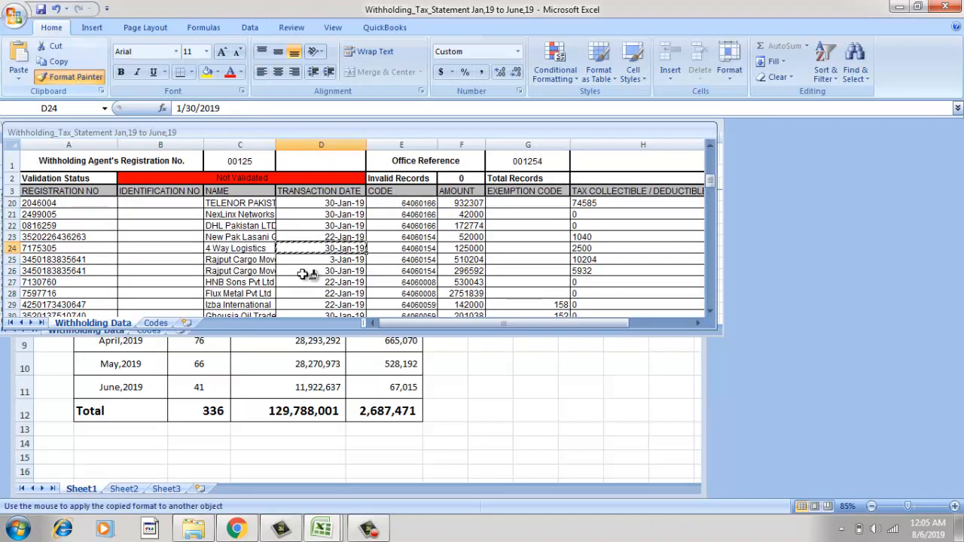
left_click_drag(318, 259, 306, 296)
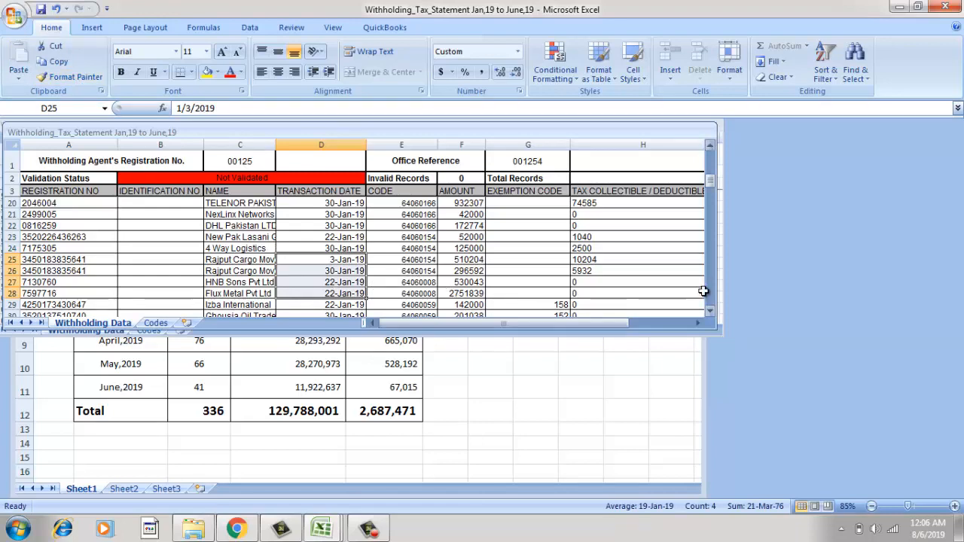
Copy the formatting of code cell E59 onto the February codes in cells E60 to E111.
left_click_drag(710, 310, 711, 312)
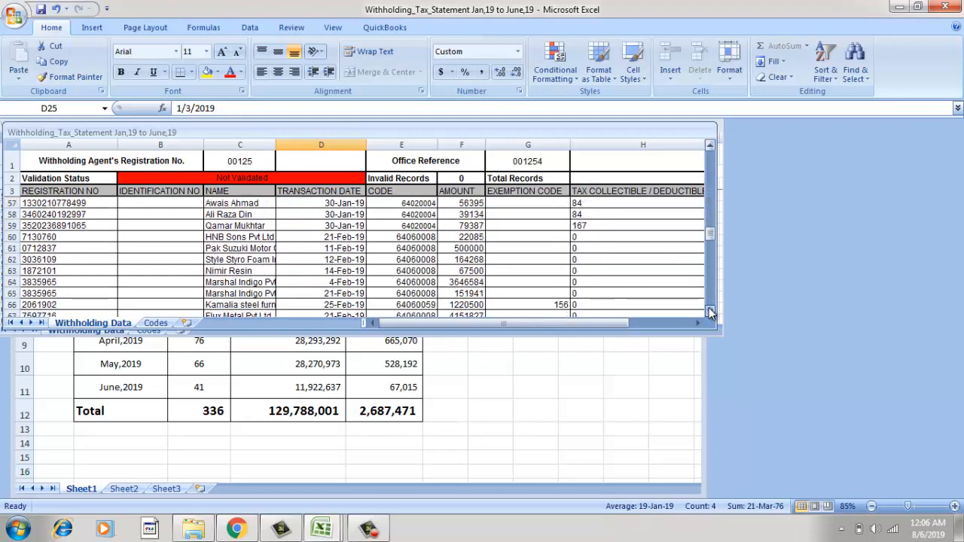
left_click(375, 226)
left_click(78, 74)
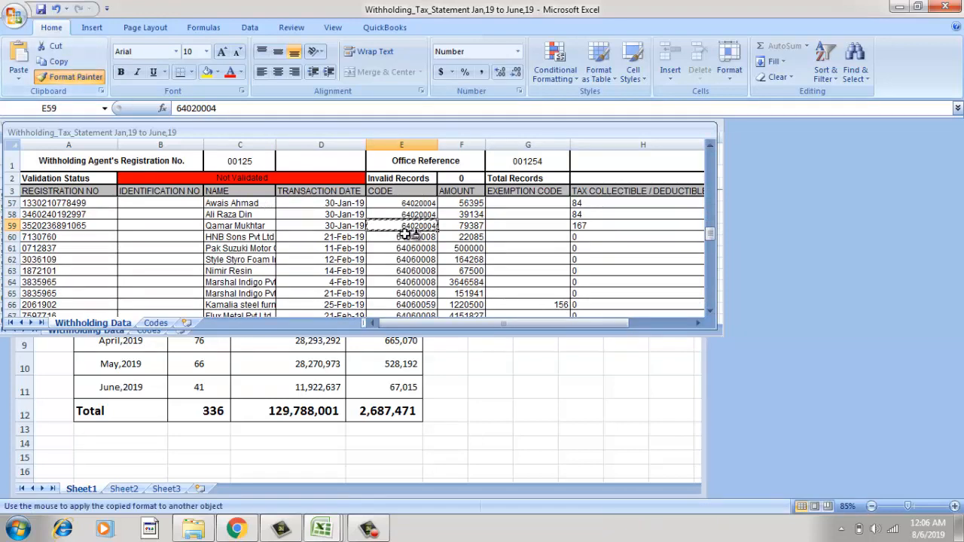
mouse_move(407, 235)
left_mouse_down()
mouse_move(394, 241)
mouse_move(390, 269)
mouse_move(400, 360)
mouse_move(402, 284)
mouse_move(396, 295)
left_mouse_up()
Validate the combined January and February records in the Jan,19 to June,19 template and save the workbook.
left_click(529, 275)
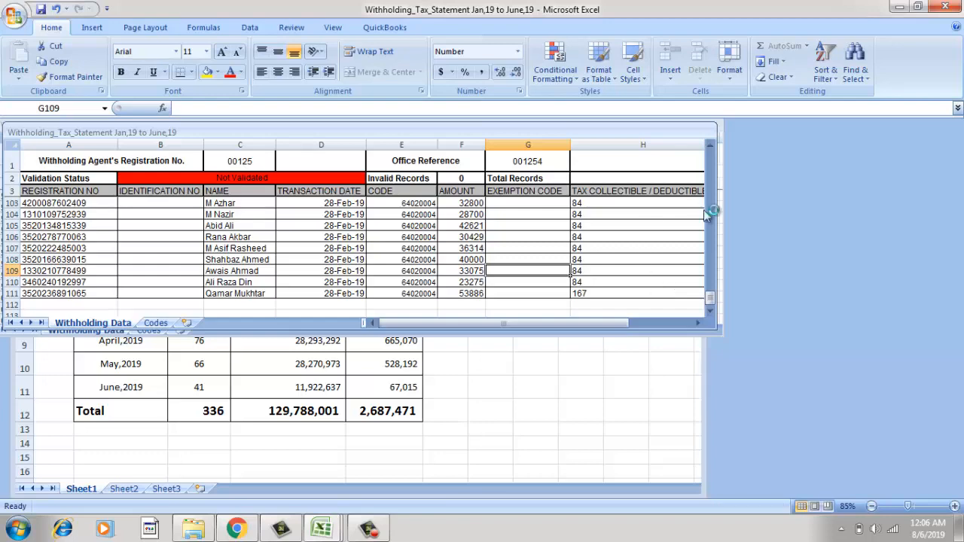
left_click_drag(711, 299, 711, 157)
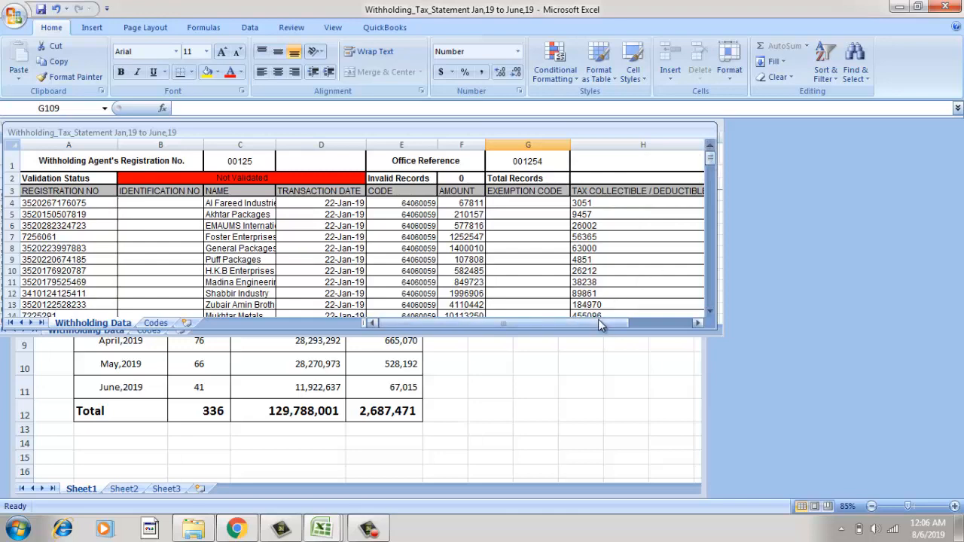
left_click_drag(601, 323, 611, 324)
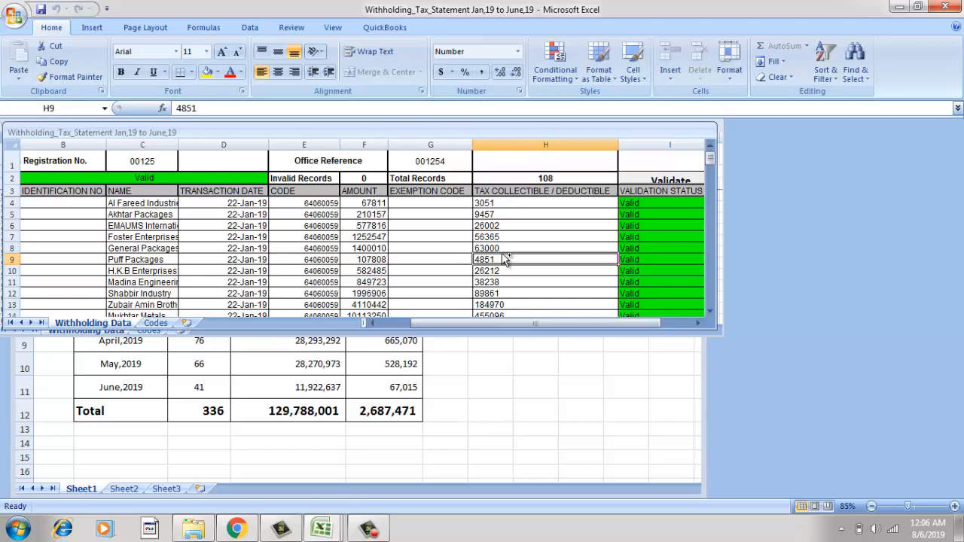
Switch to the Withholding_Tax_Statement Feb-19 workbook and close it.
left_click(322, 528)
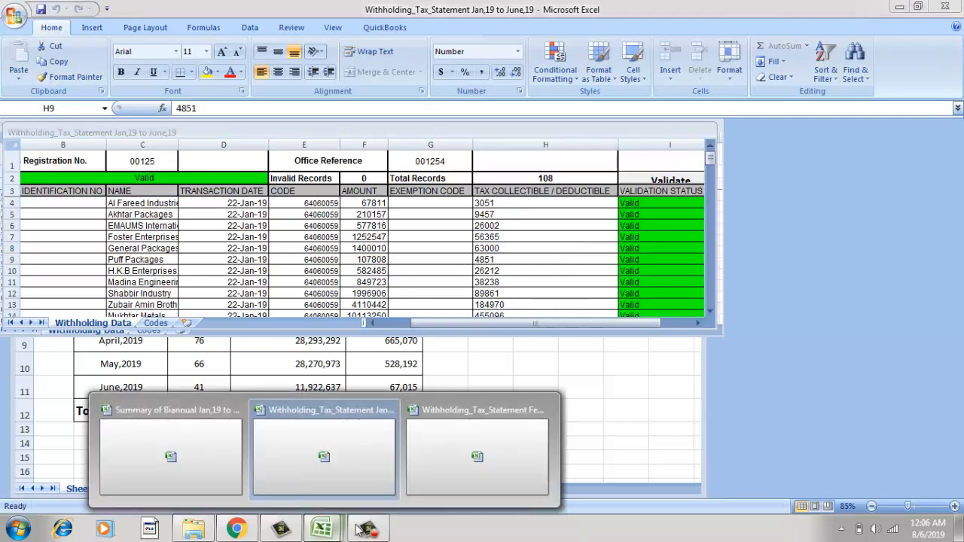
left_click(432, 464)
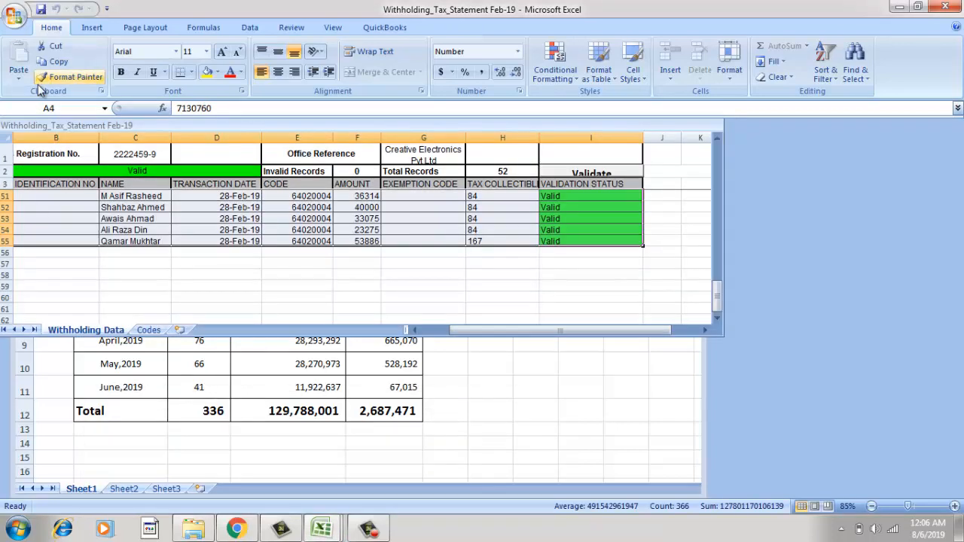
left_click(15, 17)
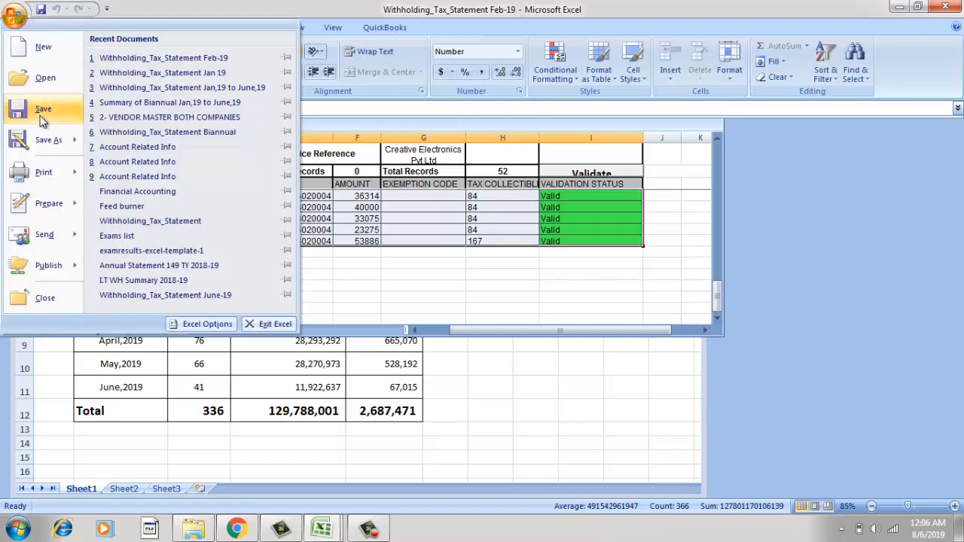
left_click(49, 296)
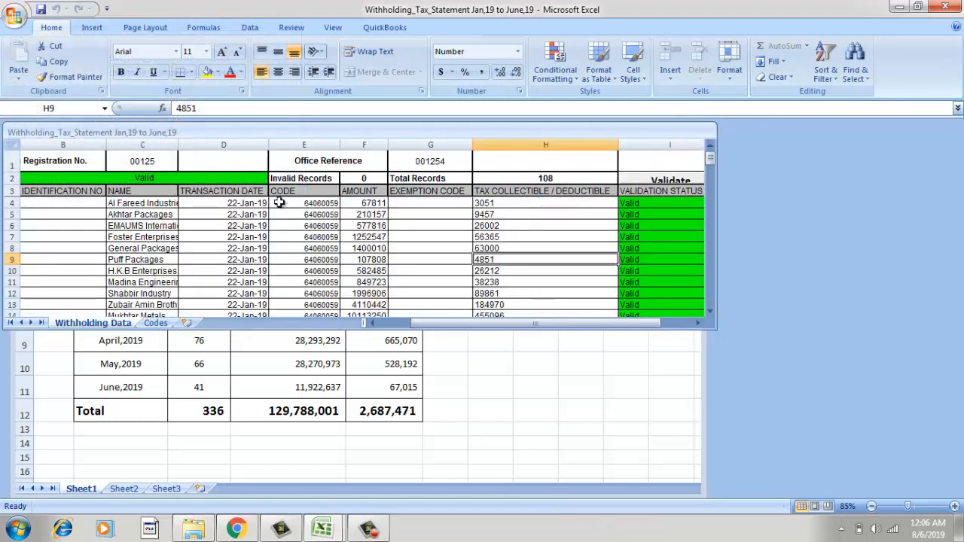
Open the Withholding_Tax_Statement Mar-19 workbook from the Biannual WHTS folder and enable its macro content.
left_click(197, 531)
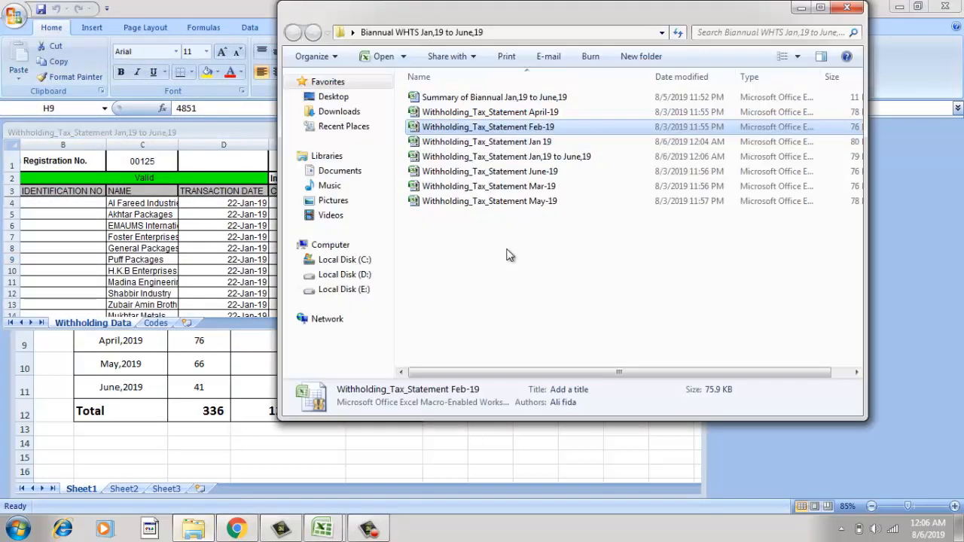
double_click(508, 186)
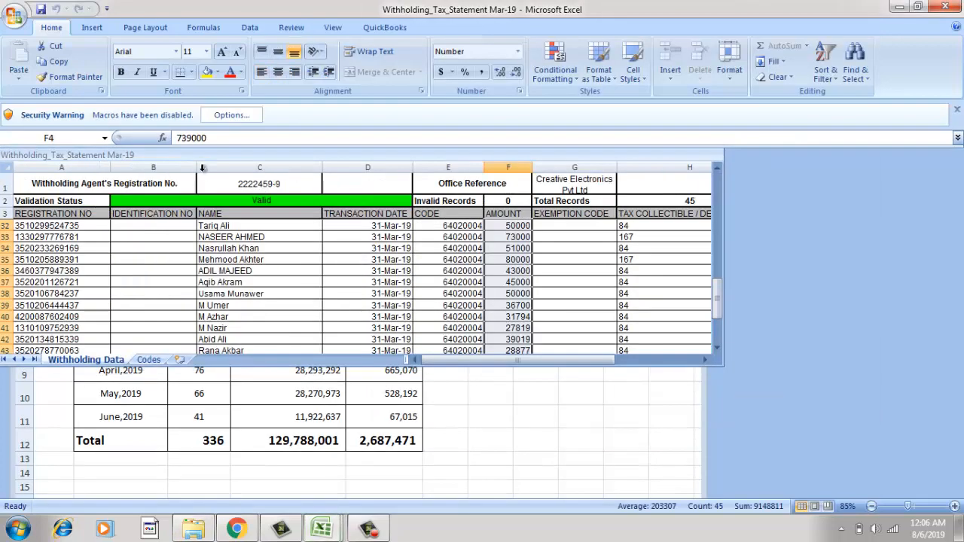
left_click(216, 119)
left_click(365, 289)
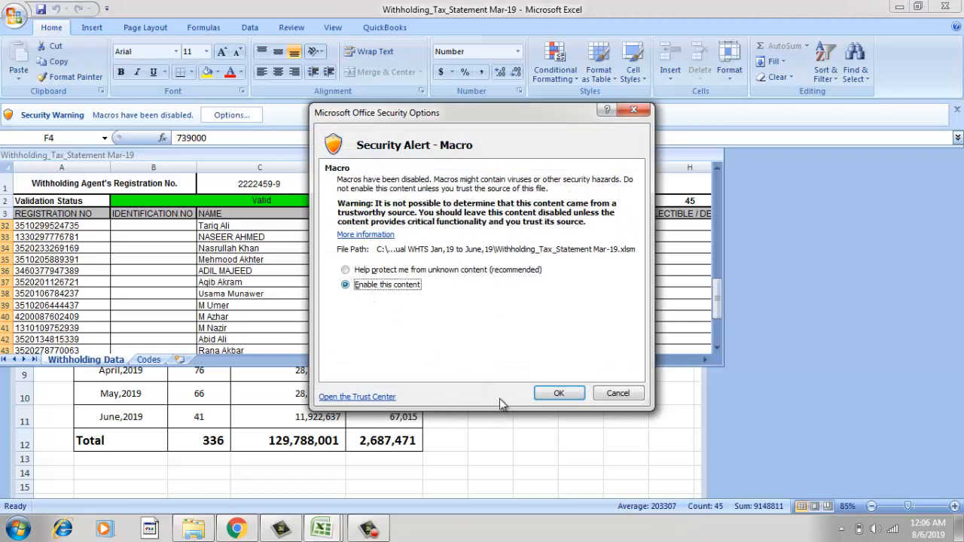
left_click(557, 396)
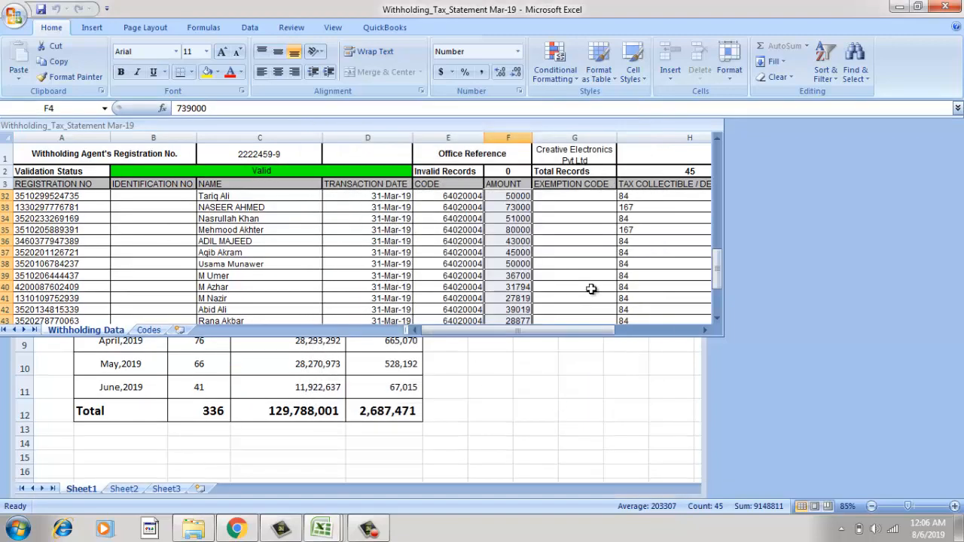
Copy the March records, cells A4 to I48, from the Mar-19 workbook and return to the Jan,19 to June,19 template.
left_click_drag(723, 261, 719, 154)
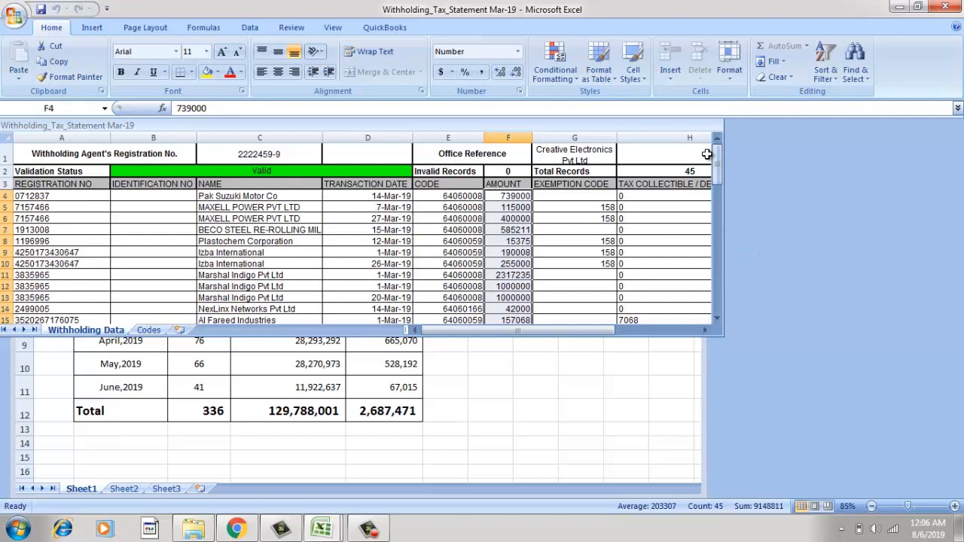
left_click(104, 197)
key("shift+Right")
key("shift+Right")
key("shift+Right")
key("shift+Right")
key("shift+Right")
key("shift+Right")
key("shift+Right")
key("shift+Right")
key("shift+Right")
key("shift+Right")
key("shift+Right")
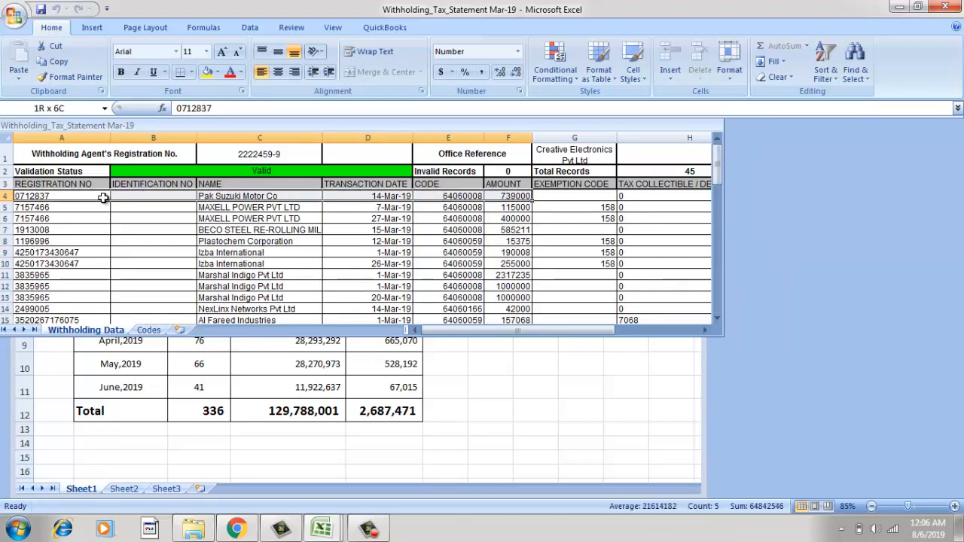
key("shift+Left")
key("shift+Left")
key("shift+Left")
key("shift+Down")
key("shift+Down")
key("shift+Down")
key("shift+Down")
key("shift+Down")
key("shift+Down")
key("shift+Down")
key("shift+Down")
key("shift+Down")
key("shift+Down")
key("shift+Down")
key("shift+Down")
key("shift+Down")
key("shift+Down")
key("shift+Down")
key("shift+Down")
key("shift+Down")
key("shift+Down")
key("shift+Down")
key("shift+Down")
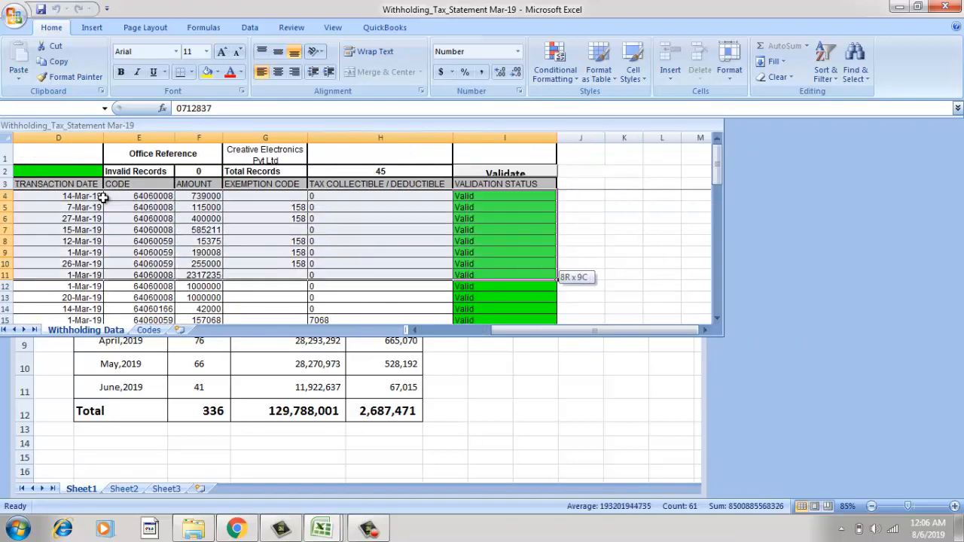
key("shift+Down")
key("shift+Down")
key("shift+Down")
key("shift+Down")
key("shift+Down")
key("shift+Down")
key("shift+Down")
key("shift+Down")
key("shift+Down")
key("shift+Down")
key("shift+Down")
key("shift+Down")
key("shift+Down")
key("shift+Down")
key("shift+Down")
key("shift+Down")
key("shift+Down")
key("shift+Down")
key("shift+Down")
key("shift+Down")
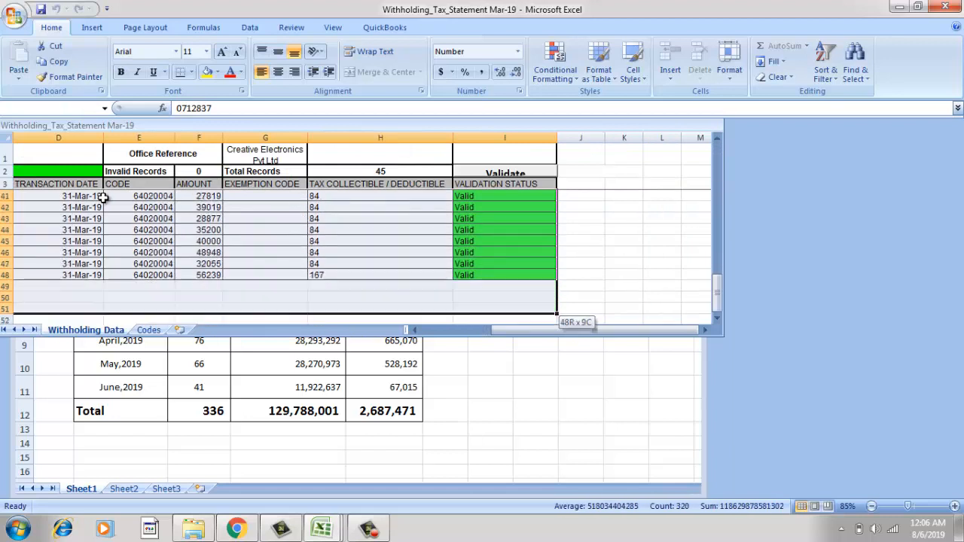
key("shift+Up")
key("shift+Up")
key("shift+Up")
key("shift+Up")
key("shift+Up")
key("shift+Up")
key("shift+Up")
key("shift+Up")
key("shift+Up")
key("shift+Up")
key("shift+Up")
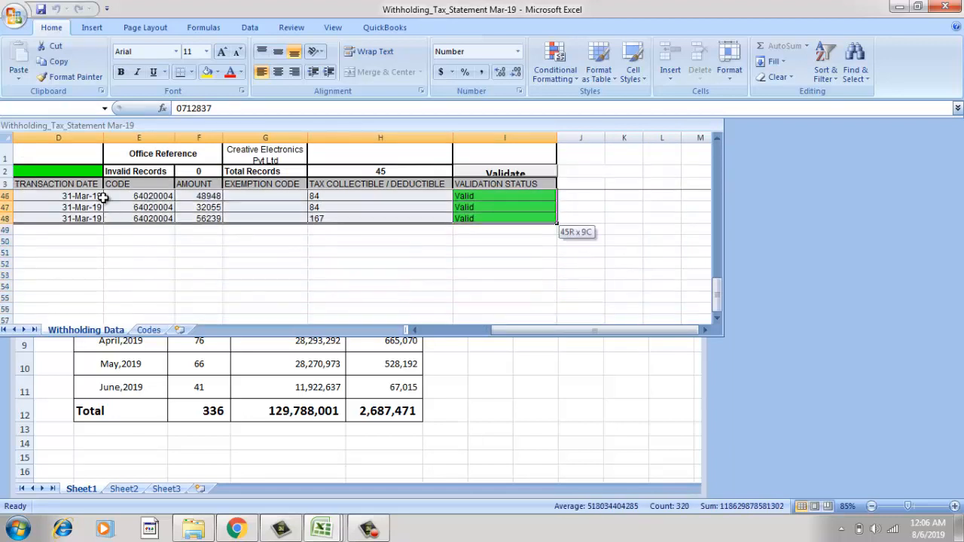
key("ctrl+c")
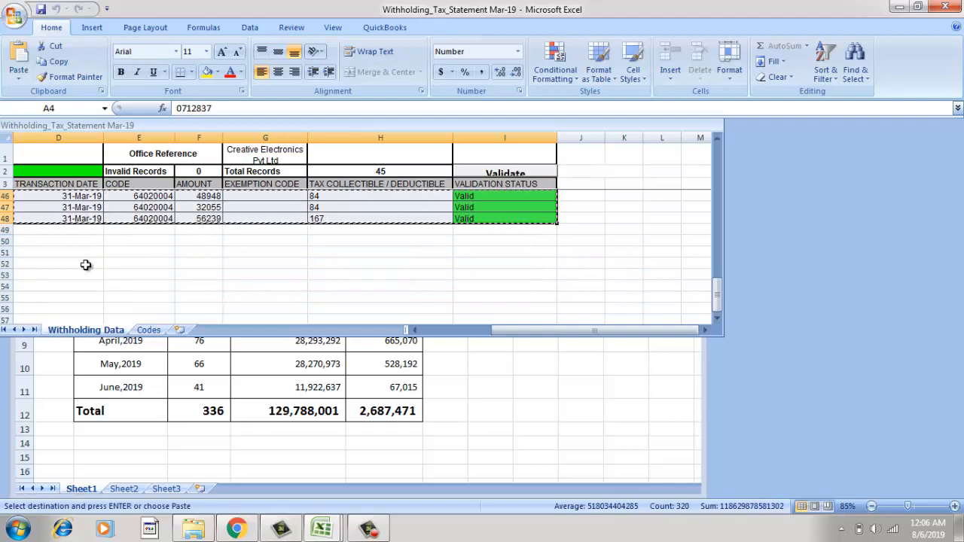
left_click(309, 463)
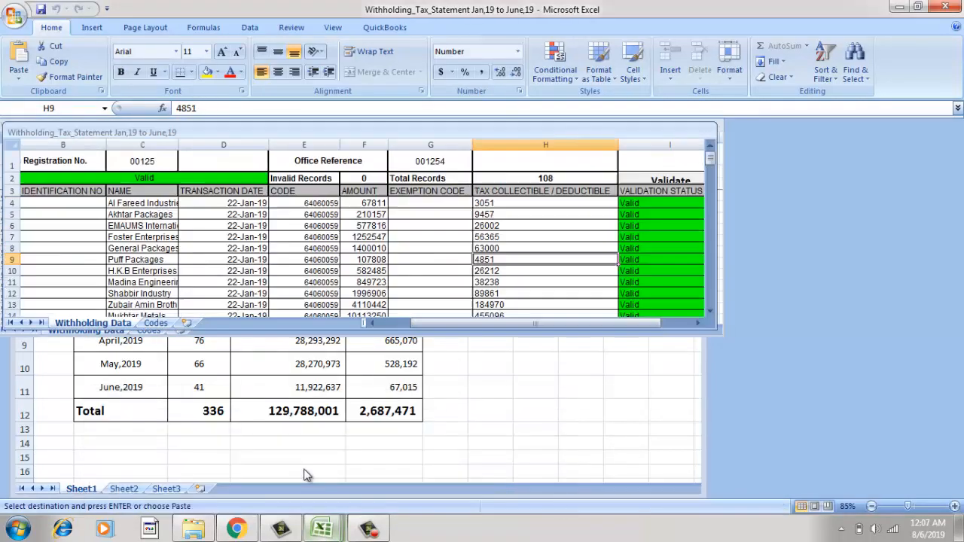
Paste the copied March records below the February records, starting at cell A112 of the Jan,19 to June,19 template.
left_click(709, 311)
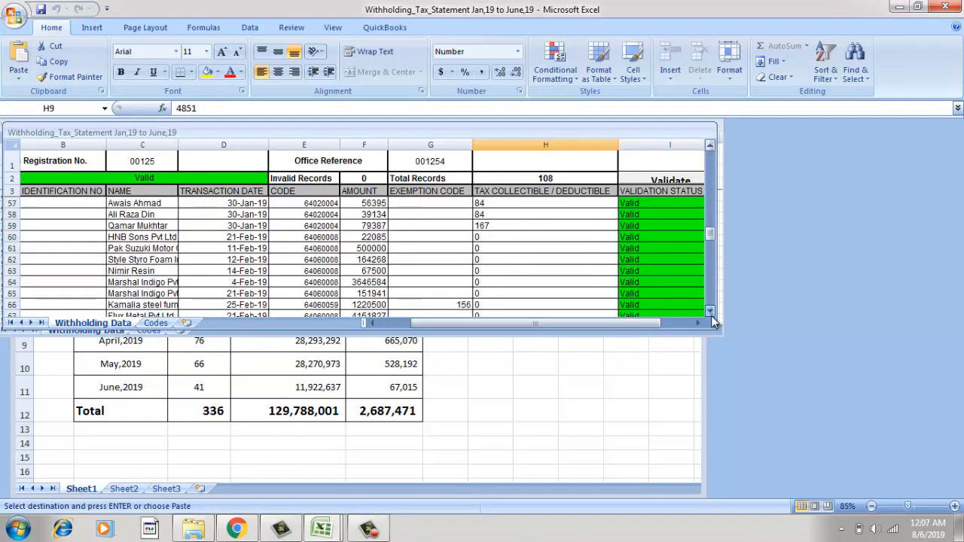
left_click_drag(711, 243, 711, 299)
left_click(711, 311)
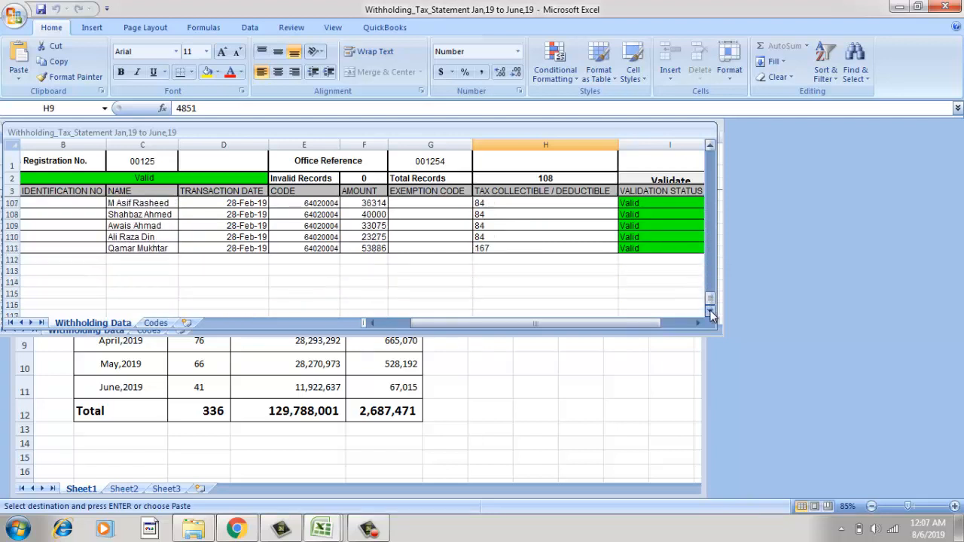
left_click_drag(617, 332, 568, 341)
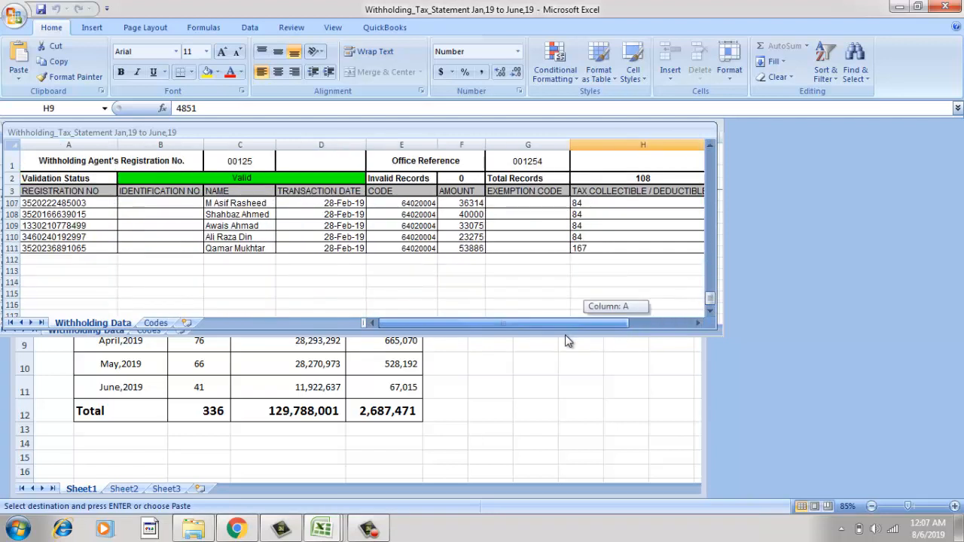
left_click(47, 258)
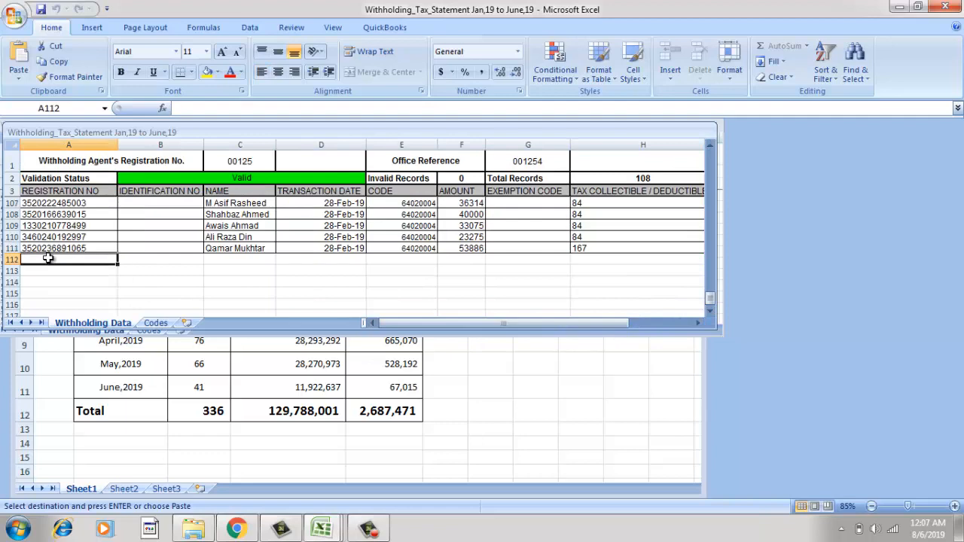
key("Return")
Copy the February formatting from A111 and E111 onto the March registration numbers (A112 to A156) and codes (E112 to E156).
left_click(58, 247)
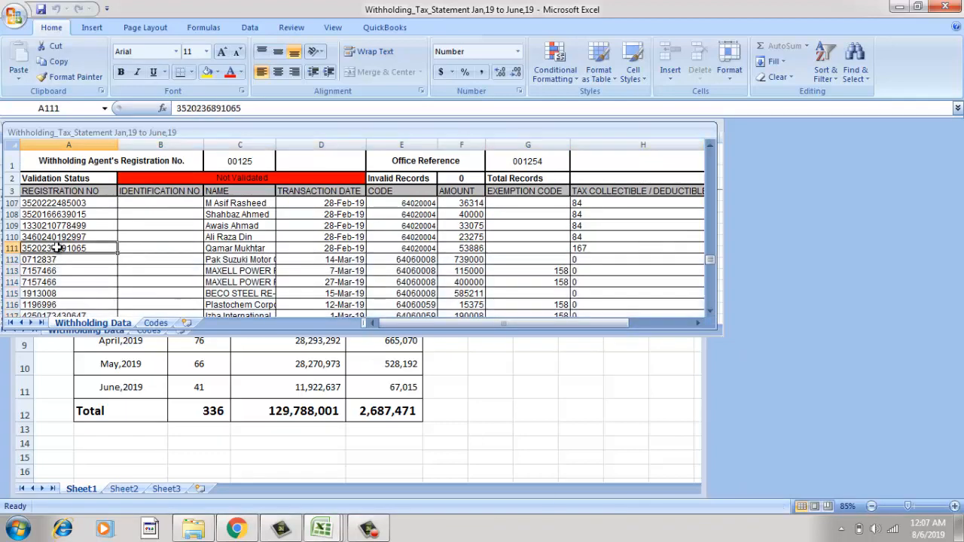
left_click(70, 77)
mouse_move(65, 261)
left_mouse_down()
mouse_move(80, 361)
mouse_move(80, 271)
left_mouse_up()
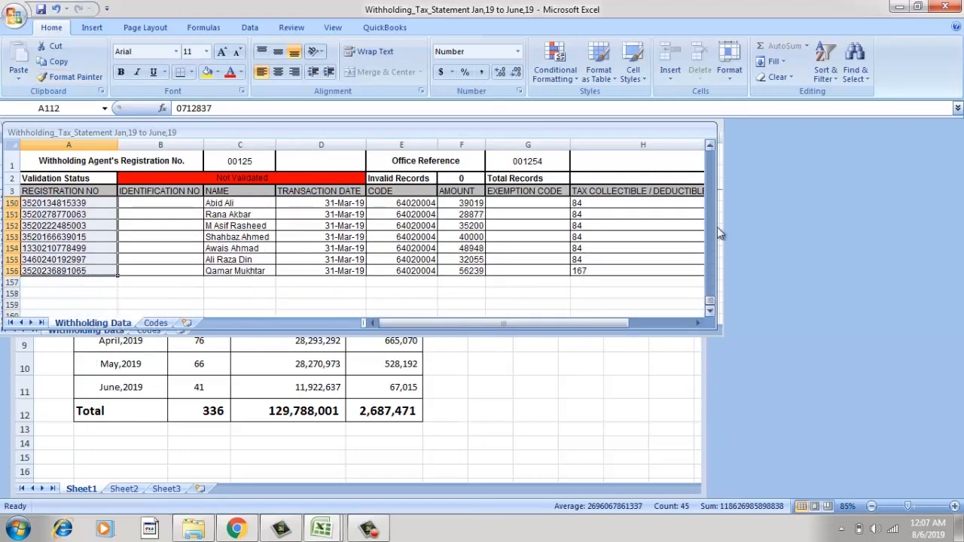
left_click(711, 147)
left_click_drag(711, 146, 710, 146)
left_click(386, 259)
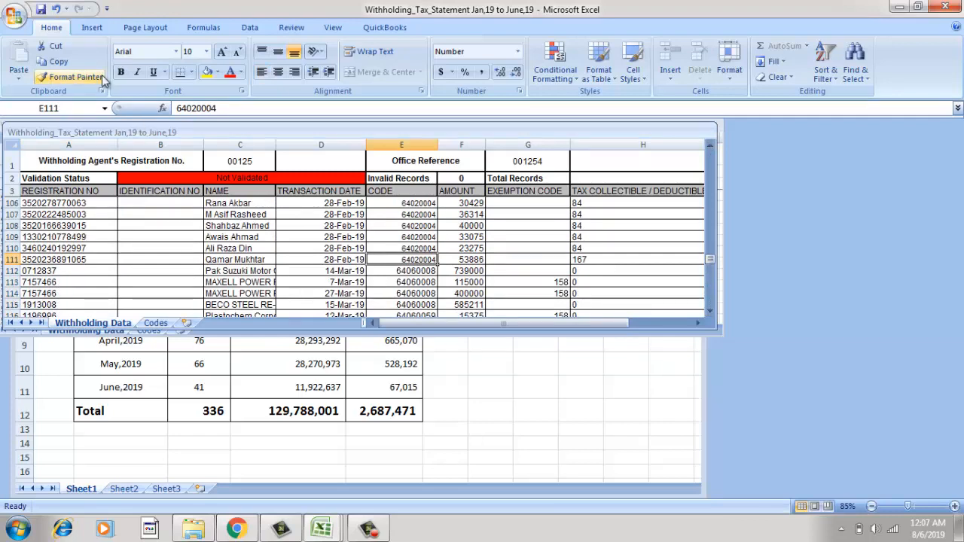
left_click(69, 76)
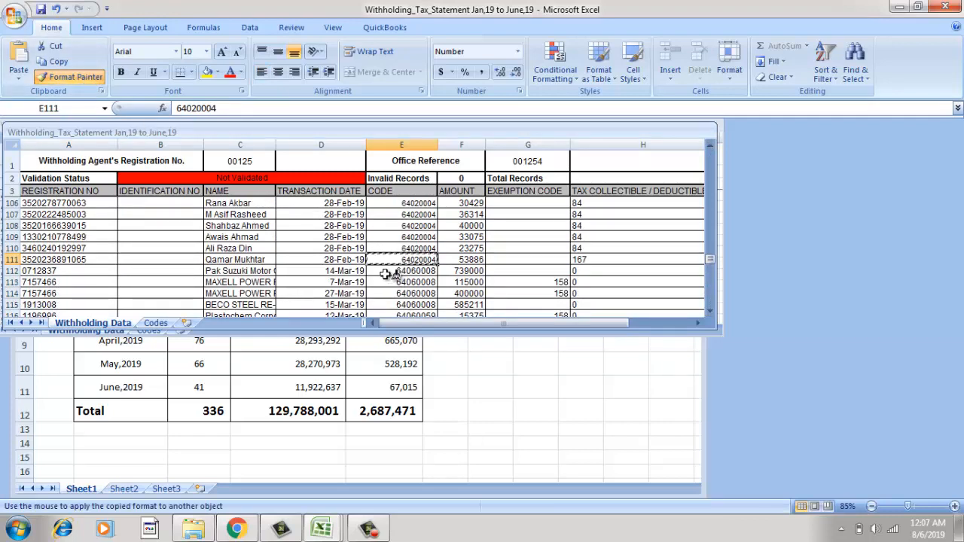
mouse_move(387, 271)
left_mouse_down()
mouse_move(384, 308)
mouse_move(413, 340)
mouse_move(412, 281)
left_mouse_up()
Validate the combined January to March records in the Jan,19 to June,19 template.
left_click(522, 267)
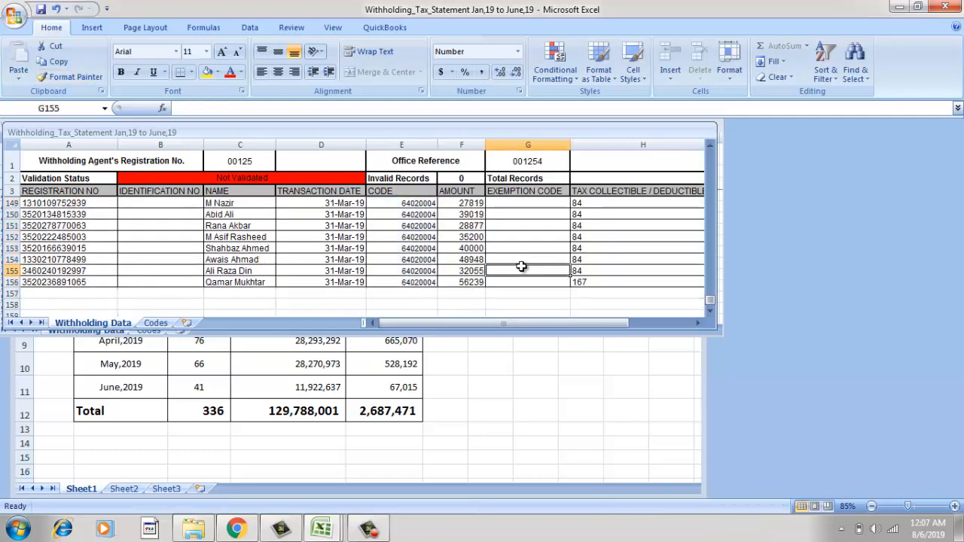
key("Right")
key("Right")
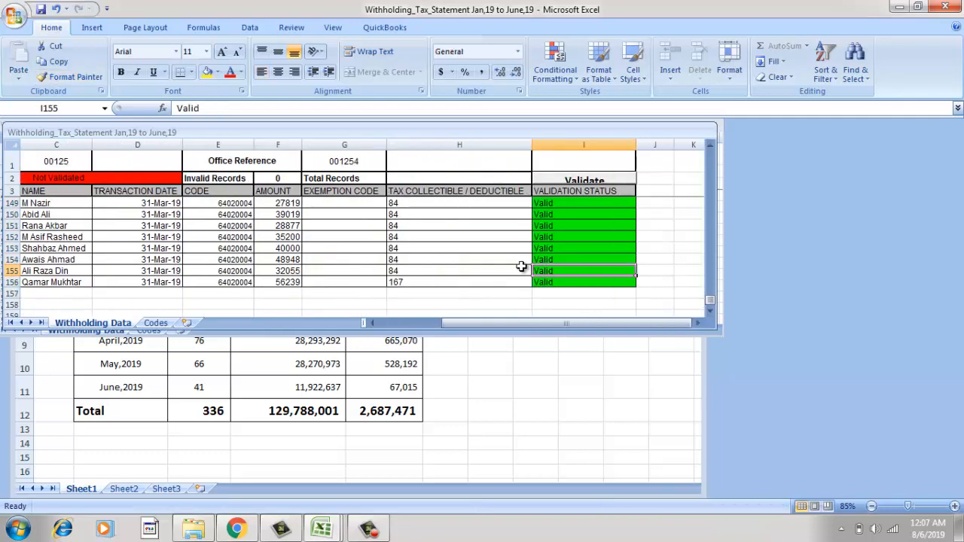
left_click(568, 181)
left_click(324, 273)
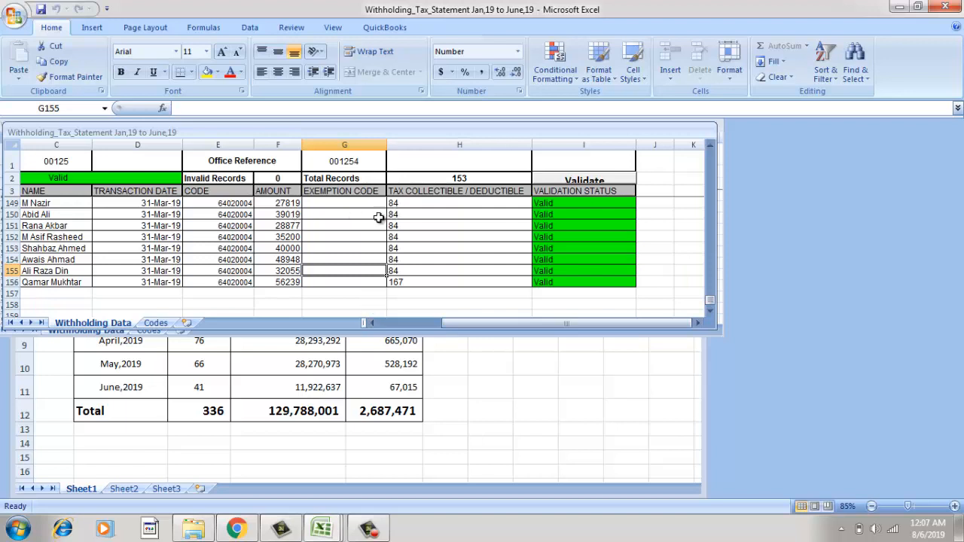
Switch to the Summary of Biannual Jan,19 to June,19 workbook and check the taxable amount and tax deducted totals.
left_click(278, 392)
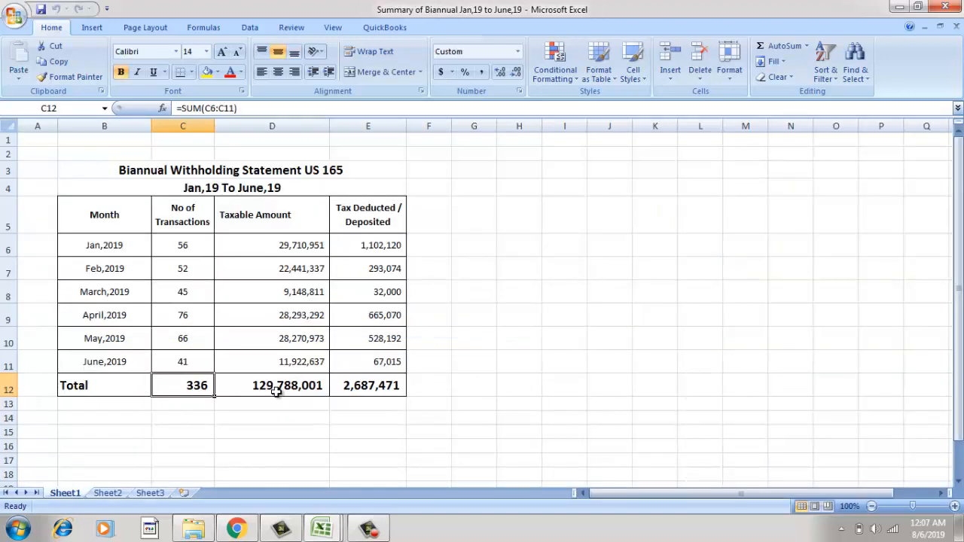
left_click(235, 385)
left_click(350, 383)
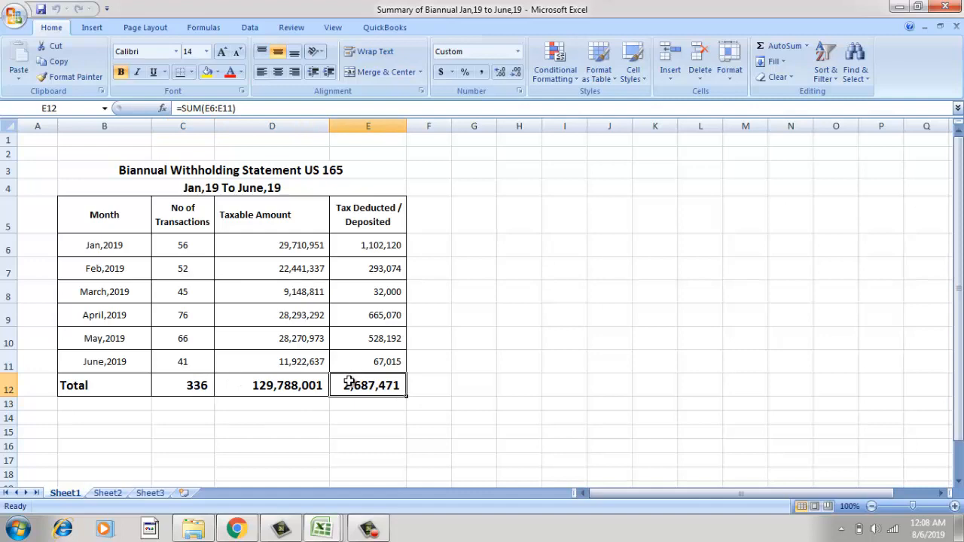
Close the Withholding_Tax_Statement Mar-19 workbook and open Withholding_Tax_Statement April-19 from the Biannual WHTS folder.
mouse_move(324, 529)
left_click(430, 475)
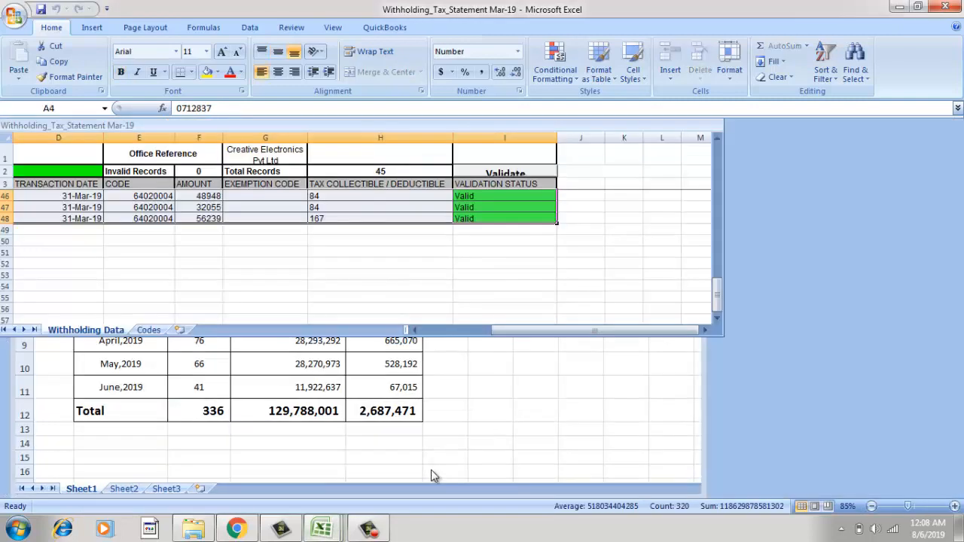
left_click(14, 16)
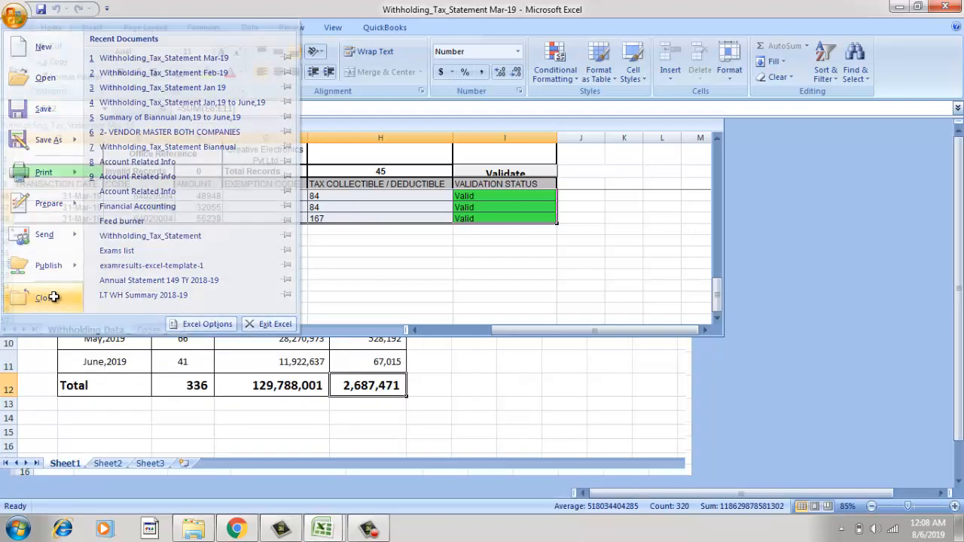
left_click(49, 297)
left_click(194, 529)
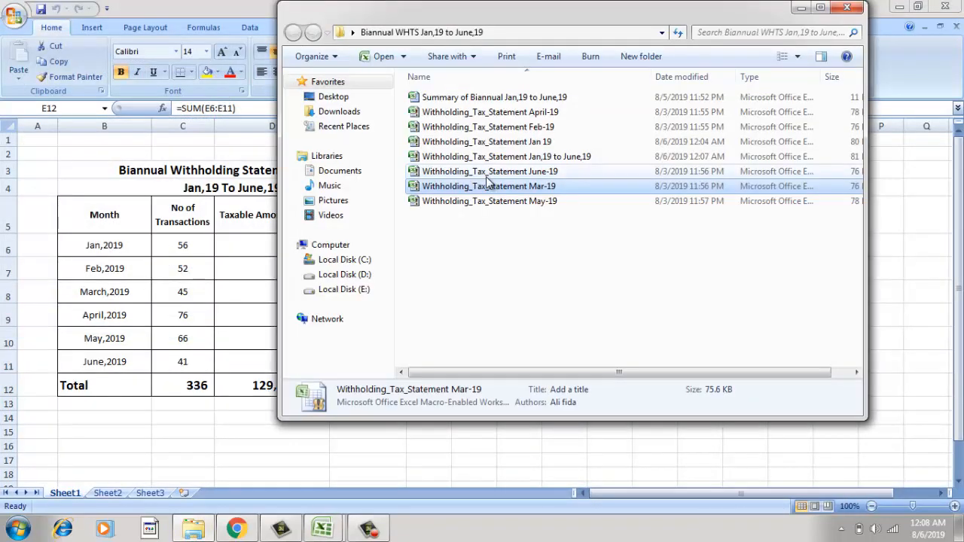
double_click(505, 112)
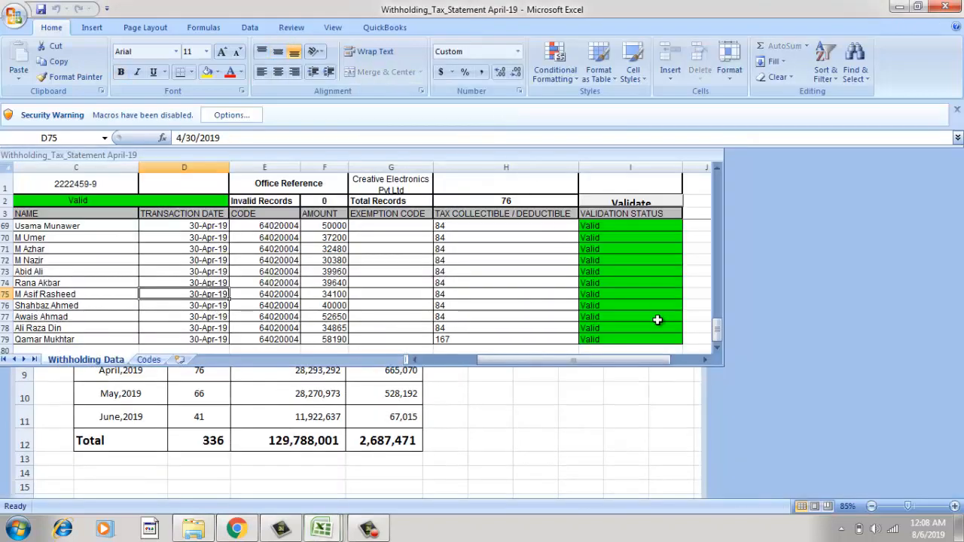
Select the April records from cell A4 across to the validation status column I in the April-19 workbook.
left_click_drag(591, 360, 526, 360)
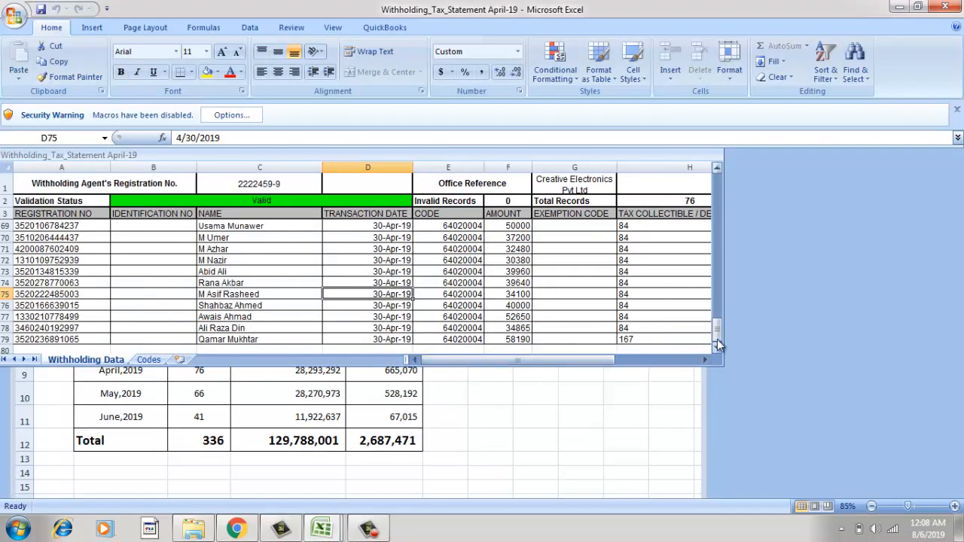
left_click_drag(717, 341, 722, 190)
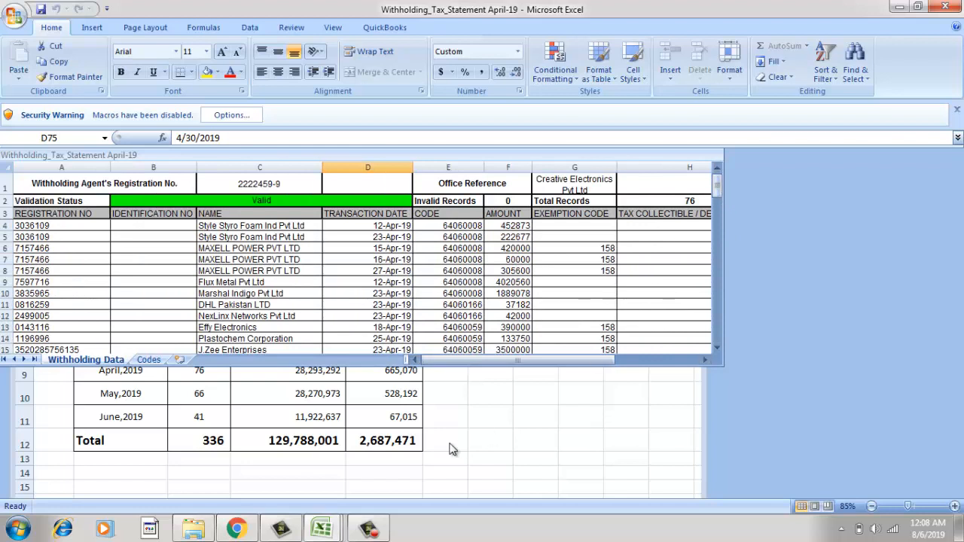
left_click_drag(87, 236, 86, 231)
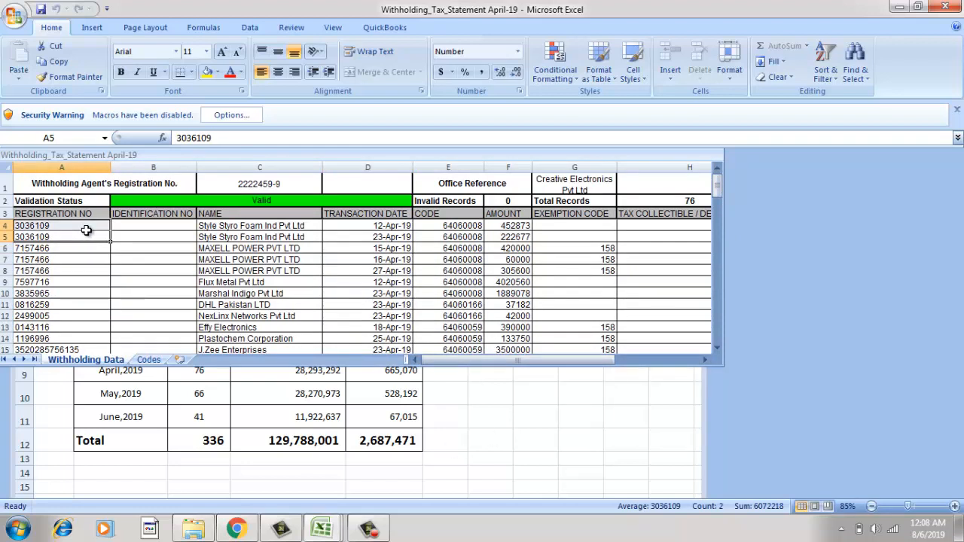
left_click(87, 231)
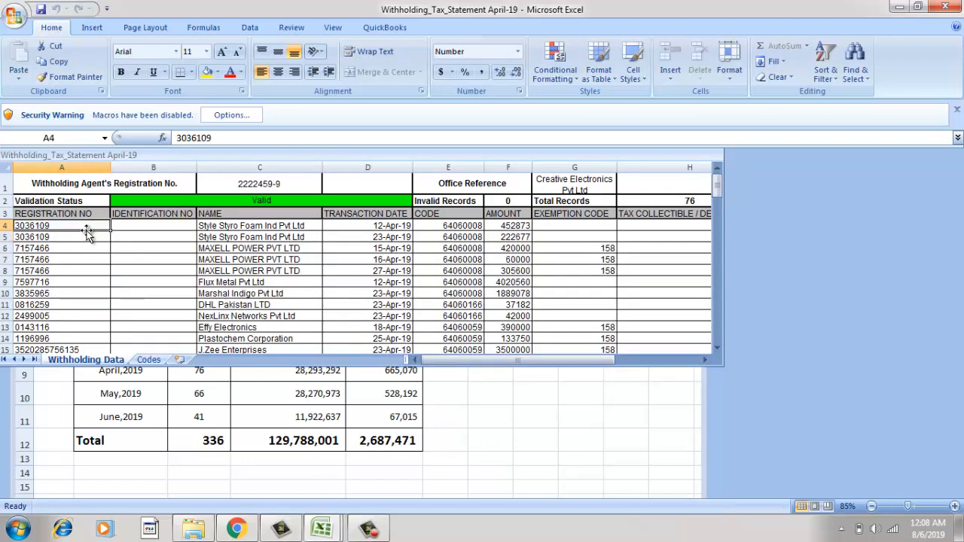
key("shift+Right")
key("shift+Right")
key("shift+Right")
key("shift+Right")
key("shift+Right")
key("shift+Right")
key("shift+Right")
key("shift+Right")
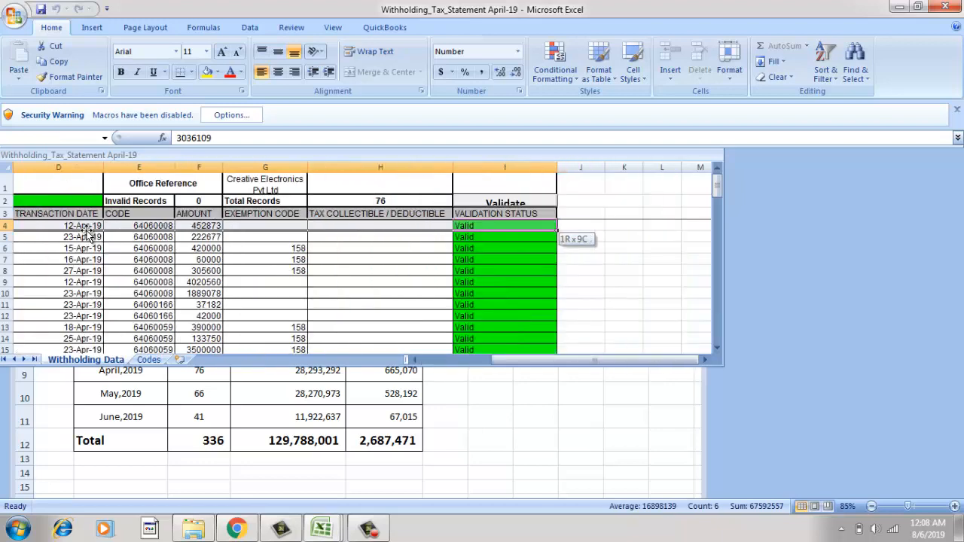
Extend the selection down to row 79 in the April-19 statement and copy all April records in A4:I79.
key("shift+Down")
key("shift+Down")
key("shift+Down")
key("shift+Down")
key("shift+Down")
key("shift+Down")
key("shift+Down")
key("shift+Down")
key("shift+Down")
key("shift+Down")
key("shift+Down")
key("shift+Down")
key("shift+Down")
key("shift+Down")
key("shift+Down")
key("shift+Down")
key("shift+Down")
key("shift+Down")
key("shift+Down")
key("shift+Down")
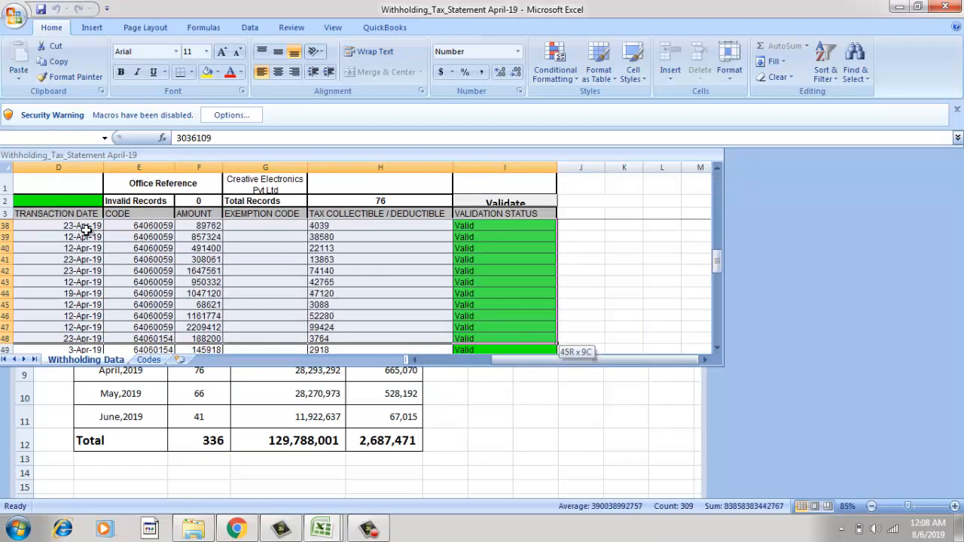
key("shift+Down")
key("shift+Down")
key("shift+Down")
key("shift+Down")
key("shift+Down")
key("shift+Down")
key("shift+Down")
key("shift+Down")
key("shift+Down")
key("shift+Down")
key("shift+Down")
key("shift+Down")
key("shift+Down")
key("shift+Down")
key("shift+Down")
key("shift+Down")
key("shift+Down")
key("shift+Down")
key("shift+Down")
key("shift+Down")
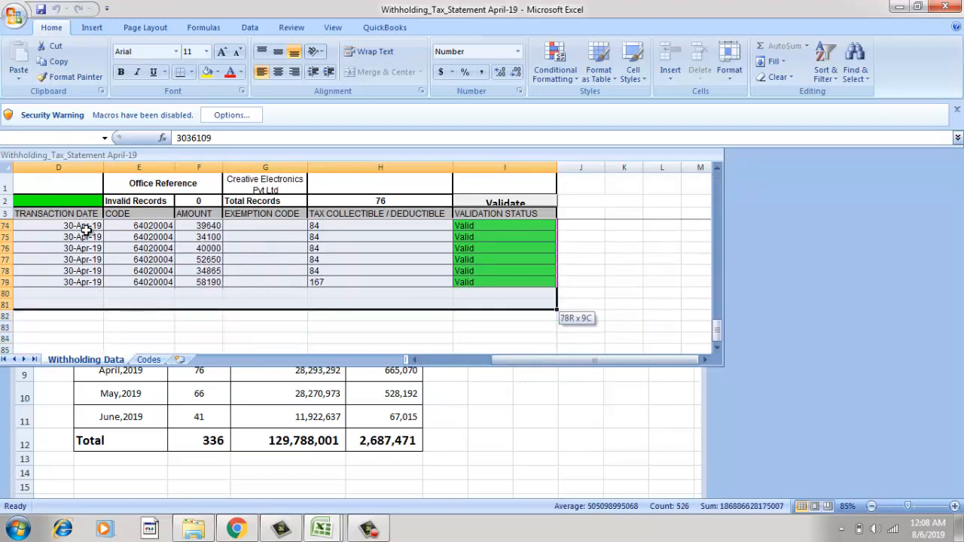
key("shift+Up")
key("shift+Up")
key("ctrl+c")
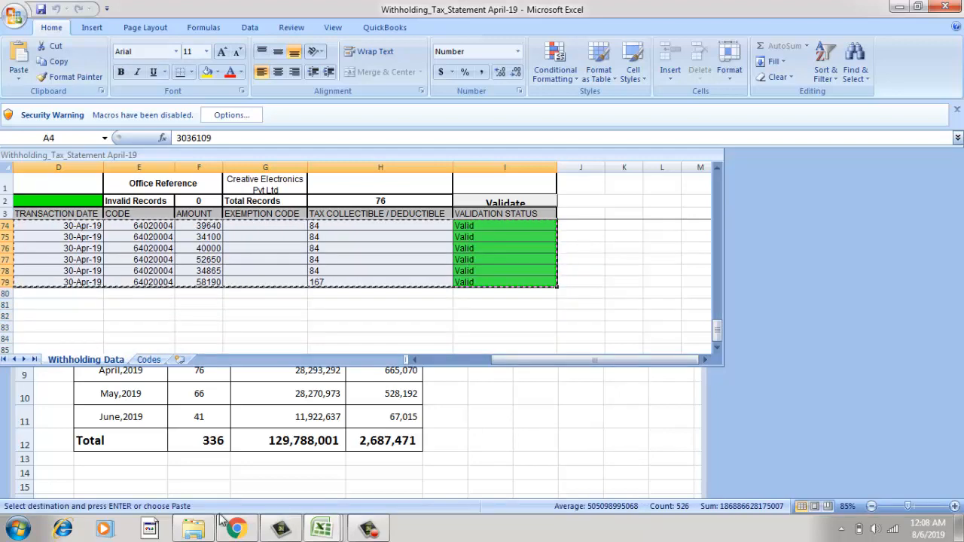
Paste the April records into the Jan,19 to June,19 statement workbook, starting at cell A157 below the March entries.
mouse_move(322, 529)
left_click(314, 482)
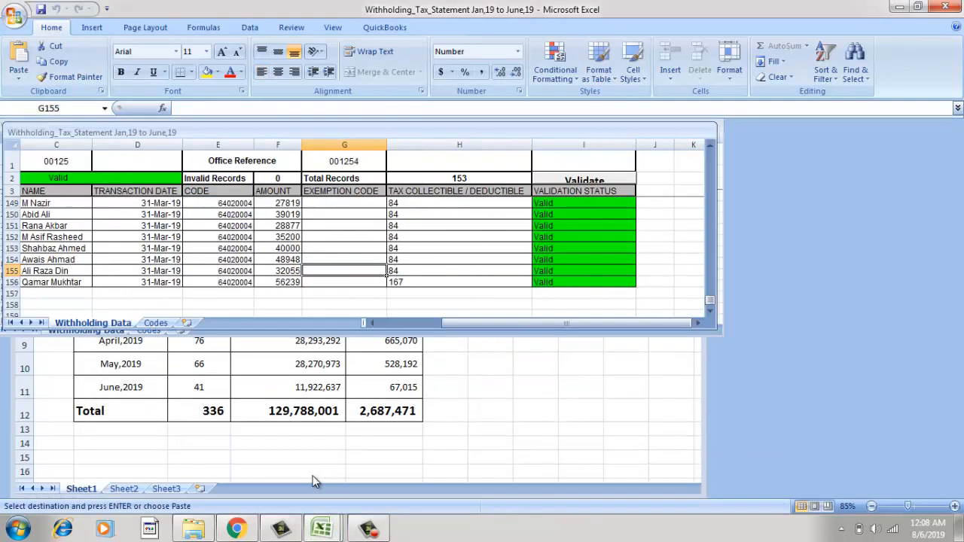
left_click(709, 312)
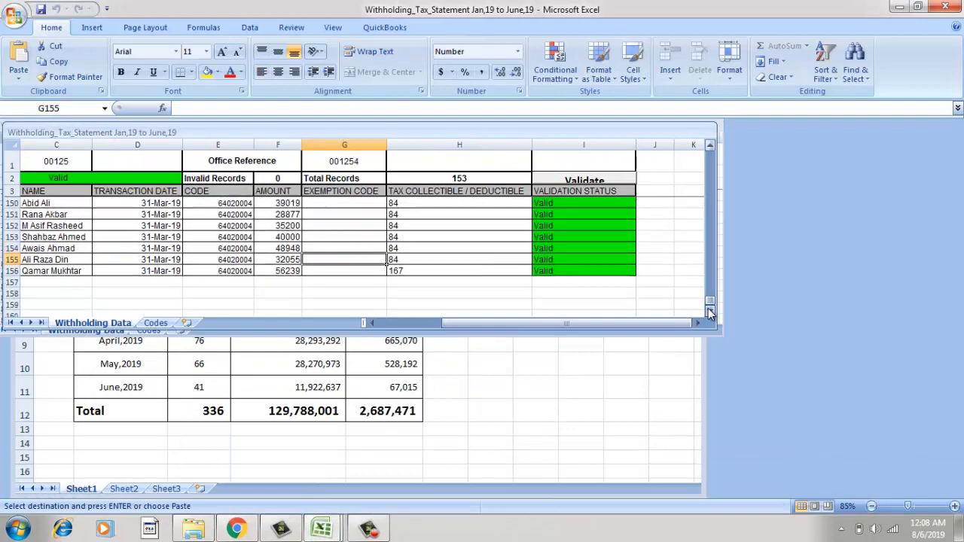
left_click(709, 312)
left_click_drag(618, 326, 534, 331)
left_click(84, 260)
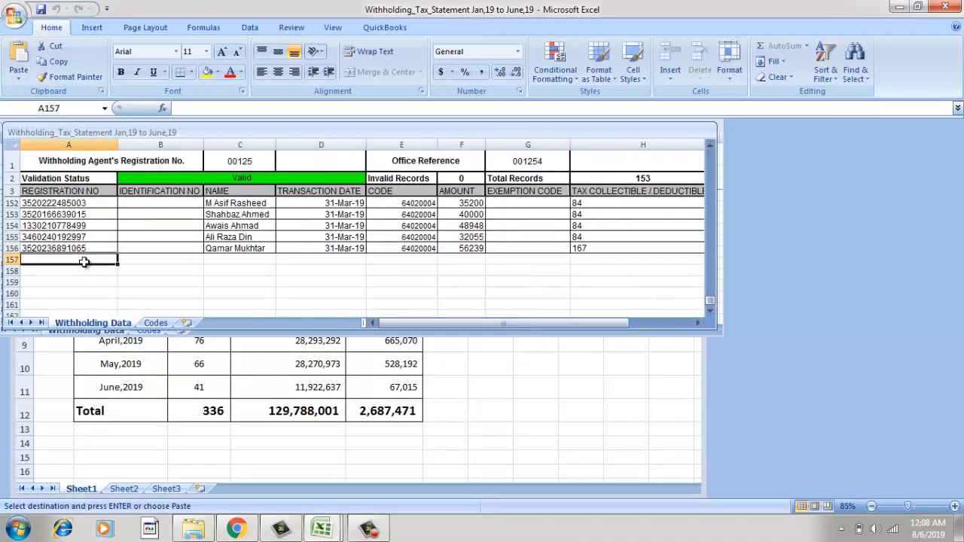
key("ctrl+v")
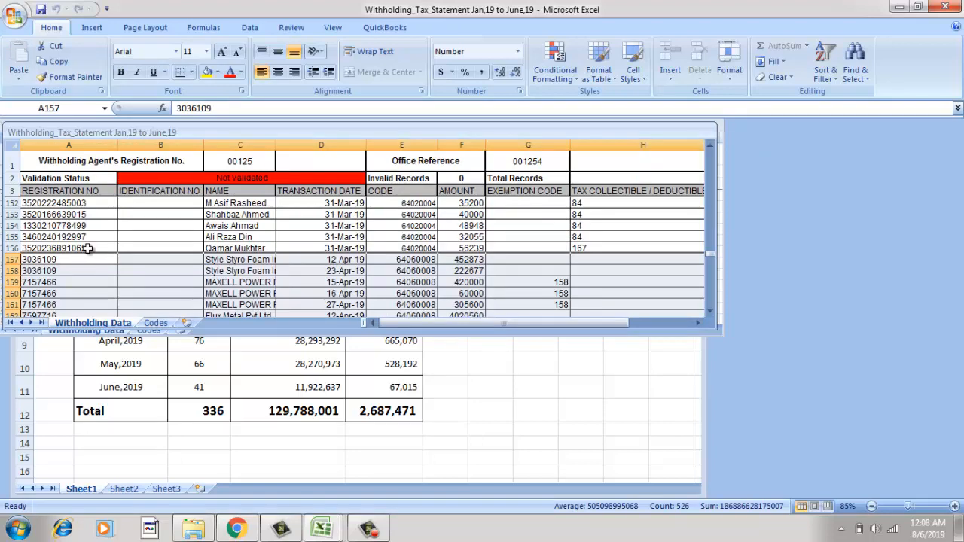
Copy the format of cell A156 onto the pasted registration numbers in A157:A232 with Format Painter.
left_click(85, 248)
left_click(73, 76)
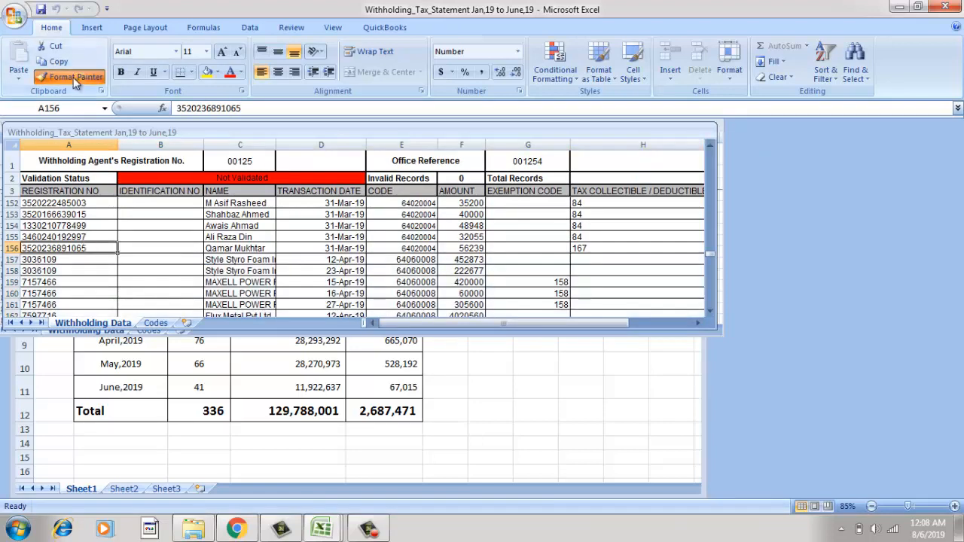
mouse_move(75, 259)
left_mouse_down()
mouse_move(89, 363)
mouse_move(84, 286)
left_mouse_up()
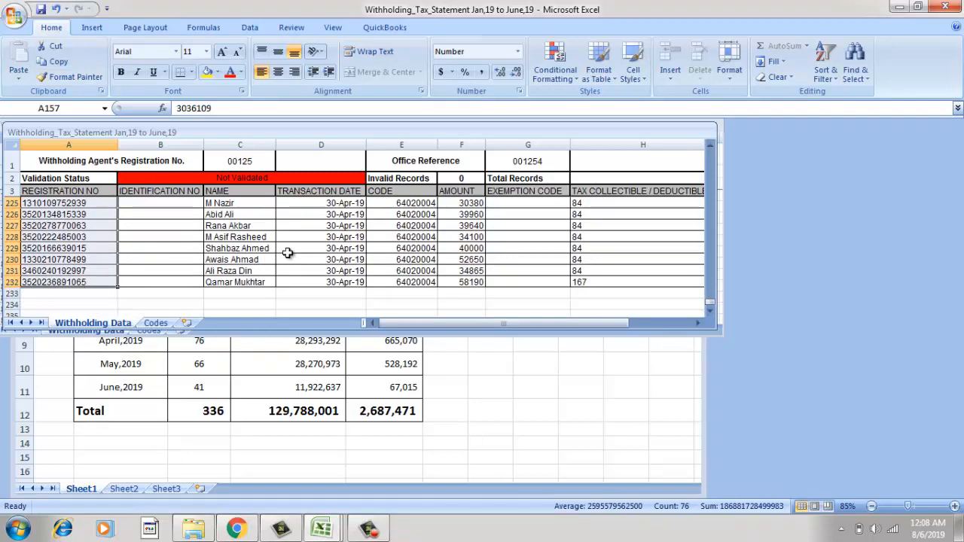
Copy the format of cell E156 onto the pasted codes in E157:E232 with Format Painter.
left_click(711, 143)
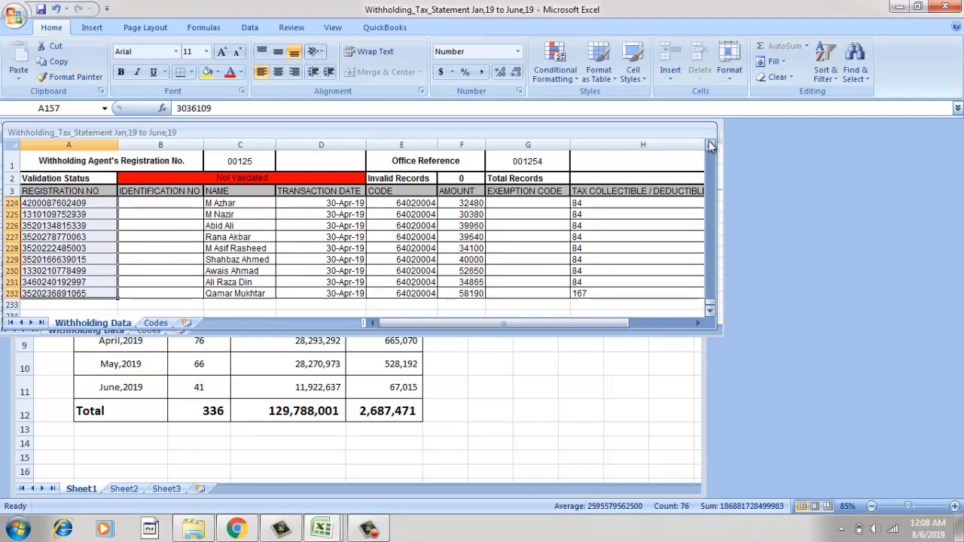
left_click_drag(710, 145, 710, 145)
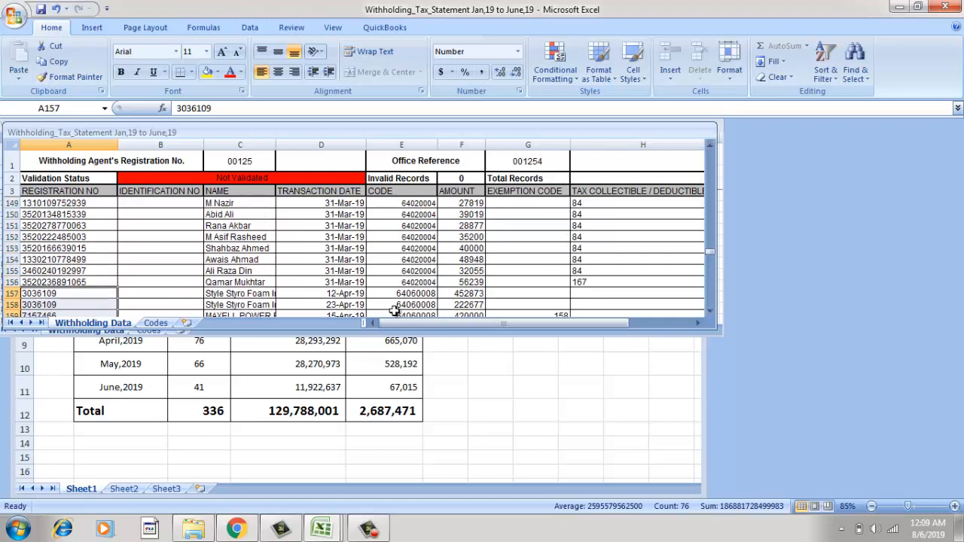
left_click(383, 282)
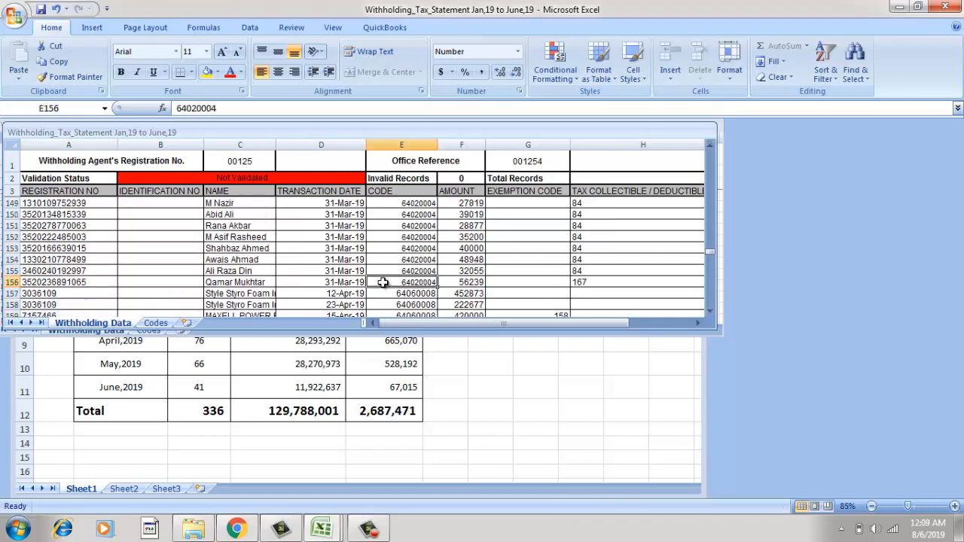
left_click(70, 77)
mouse_move(383, 293)
left_mouse_down()
mouse_move(400, 376)
mouse_move(399, 284)
left_mouse_up()
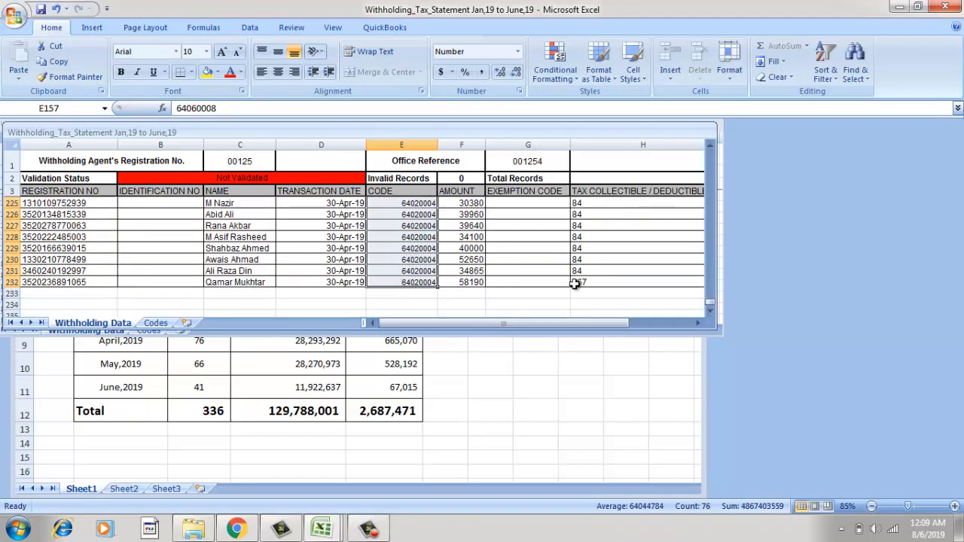
Validate the combined Jan,19 to June,19 withholding statement with the April records included.
left_click(626, 261)
left_click_drag(709, 305, 709, 192)
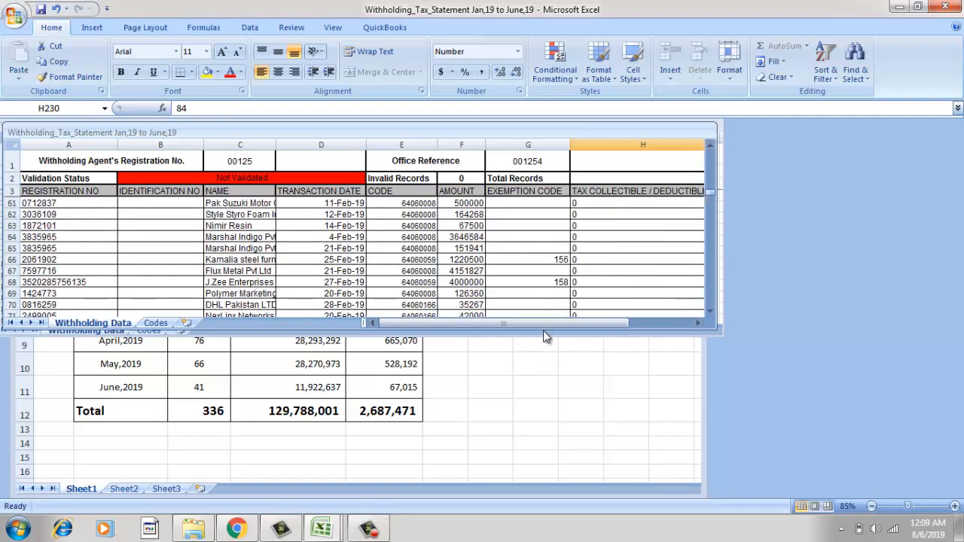
left_click_drag(544, 332, 599, 330)
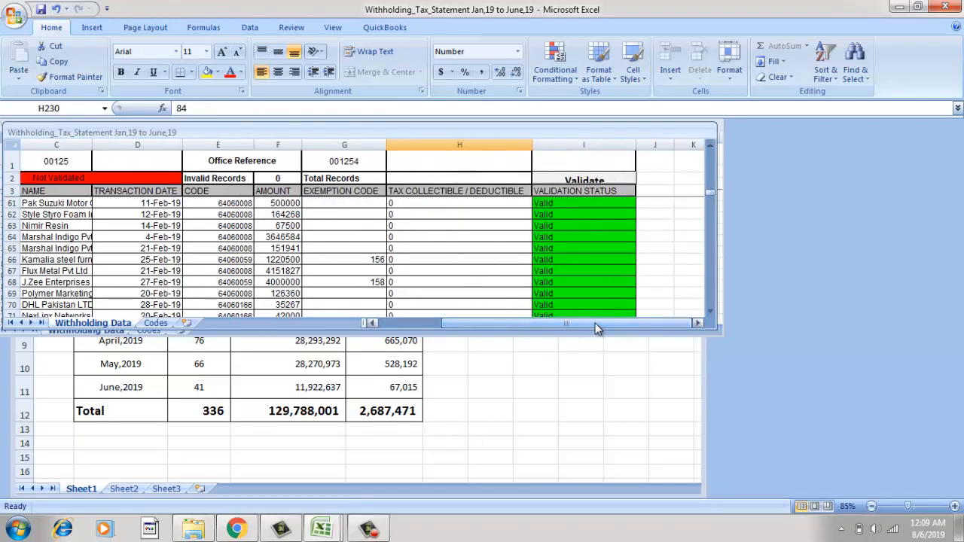
left_click(555, 179)
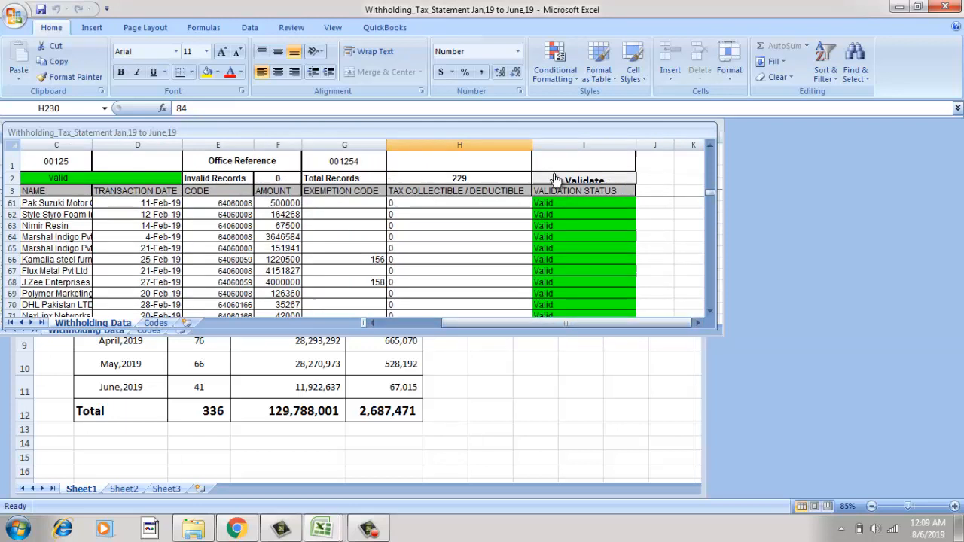
left_click(466, 233)
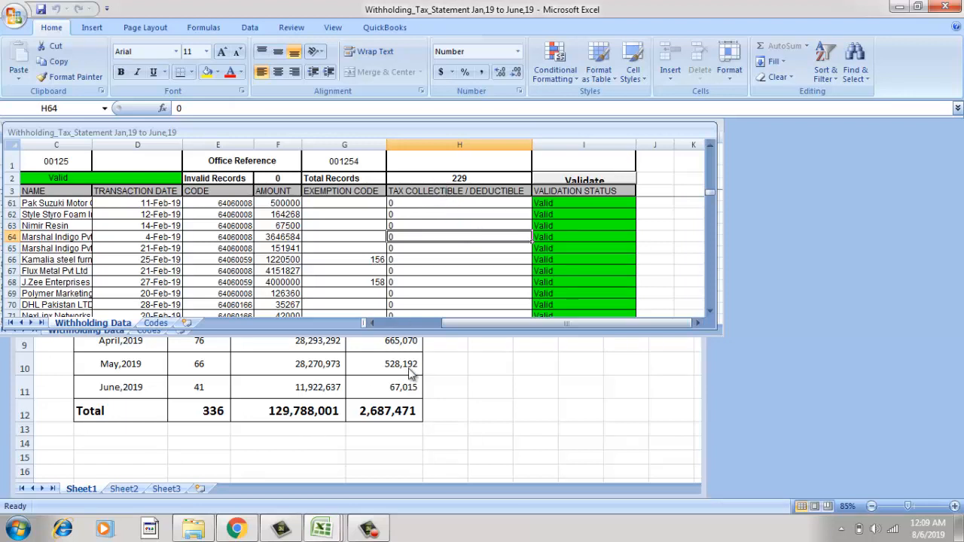
Check the sum of the January to April transaction counts, C6:C9, in the biannual summary workbook.
left_click(212, 360)
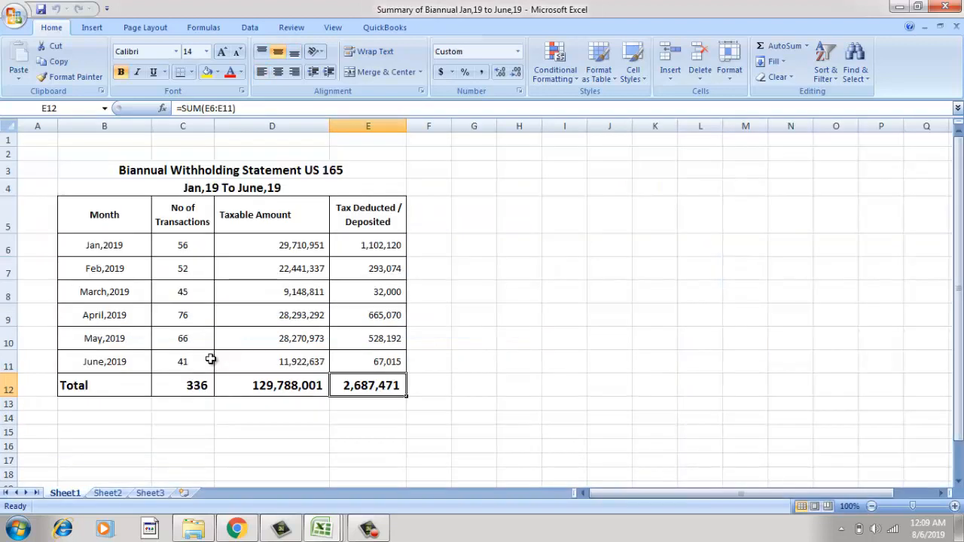
left_click(172, 249)
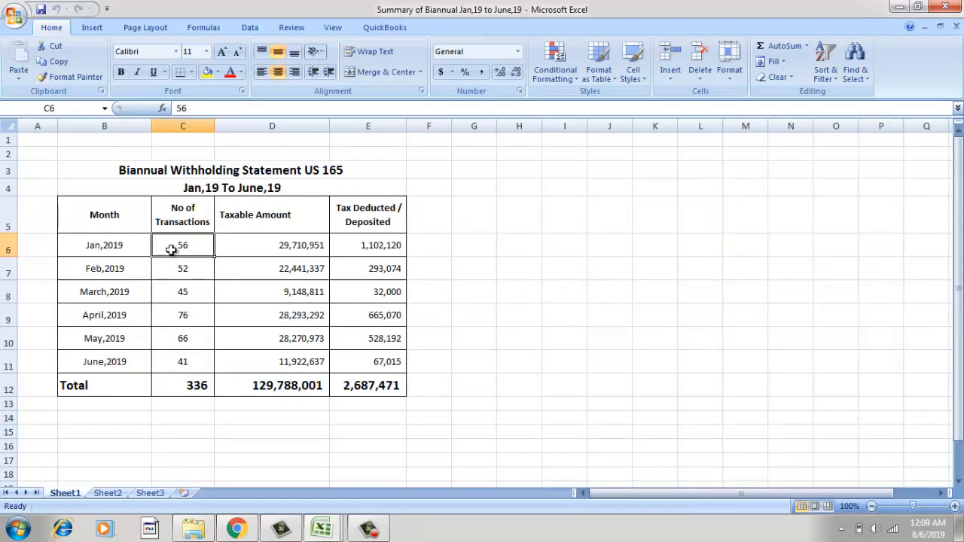
key("shift+Down")
key("shift+Down")
key("shift+Down")
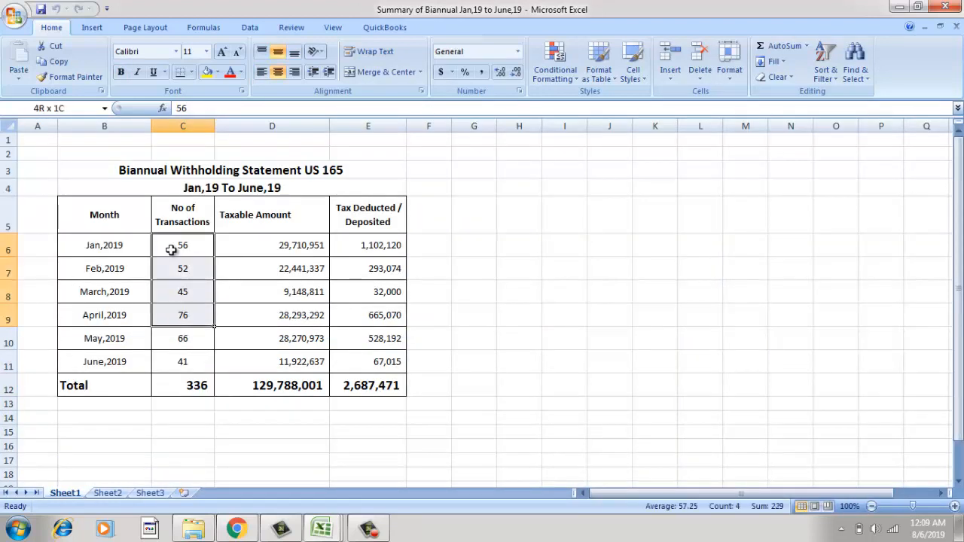
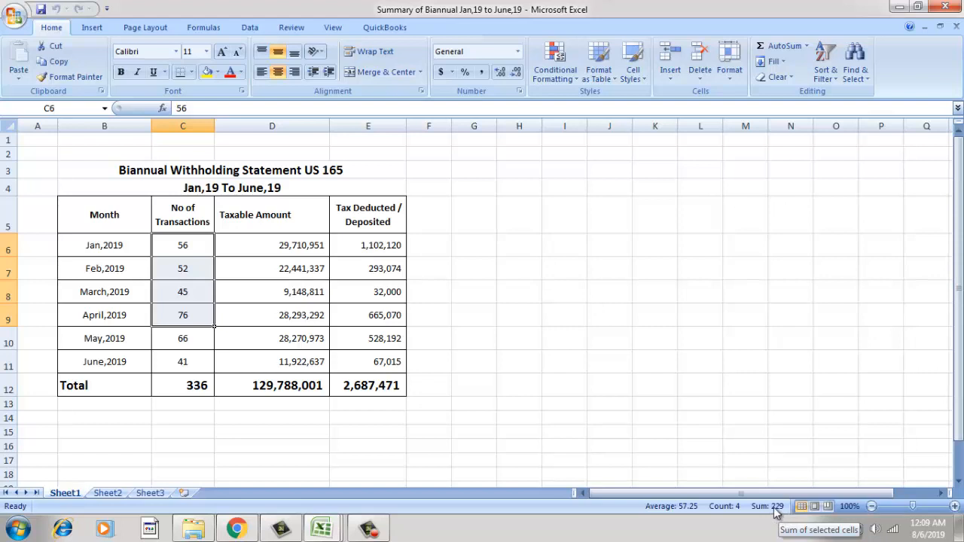
left_click(171, 311)
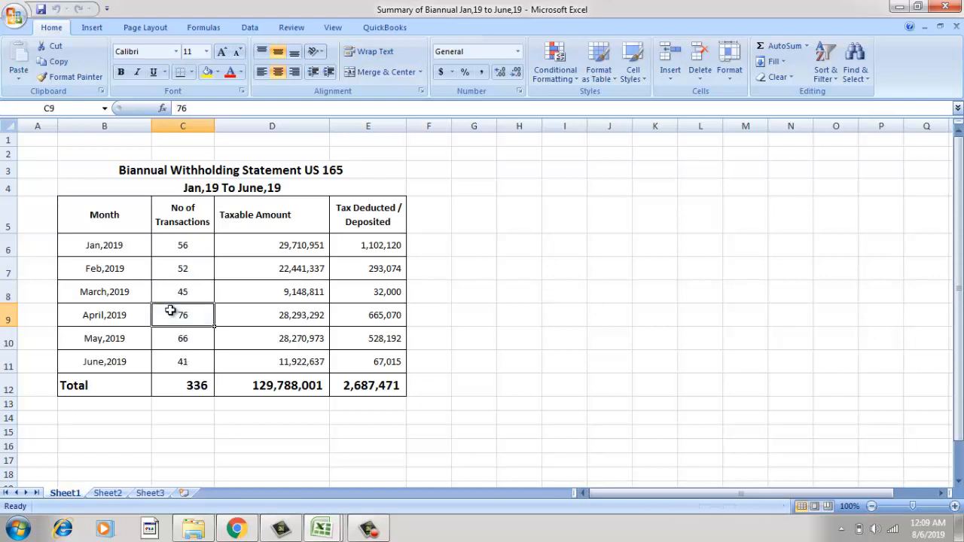
Switch to the Withholding_Tax_Statement April-19 workbook and close it.
mouse_move(321, 530)
left_click(480, 471)
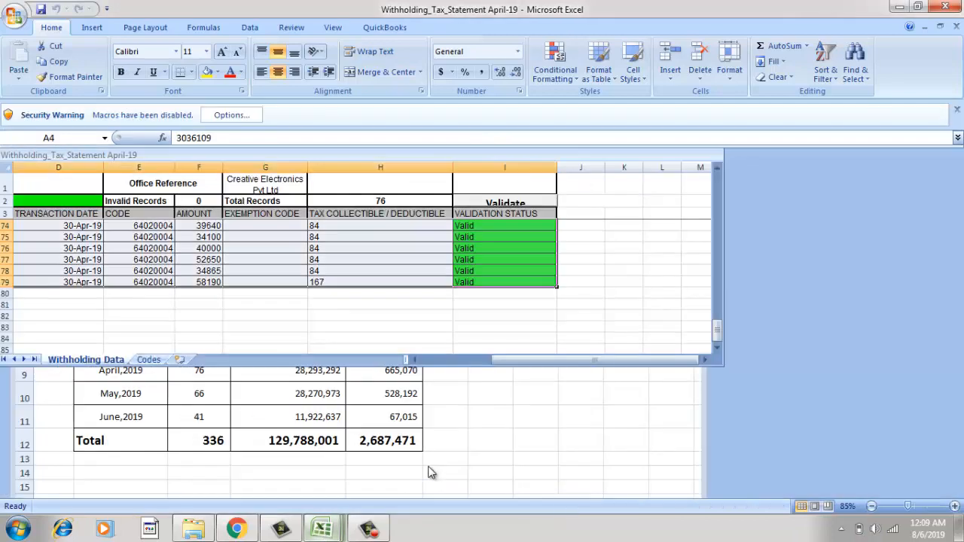
left_click(12, 19)
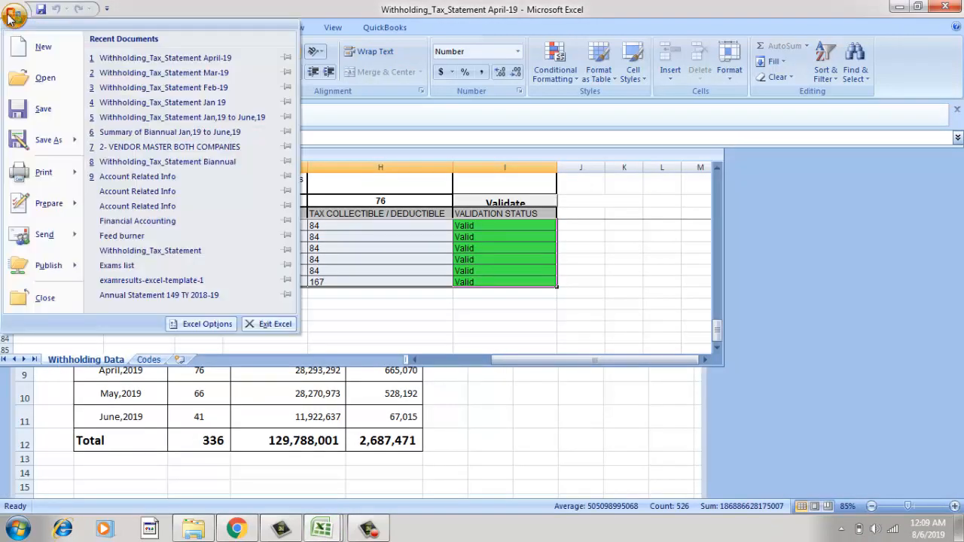
left_click(46, 294)
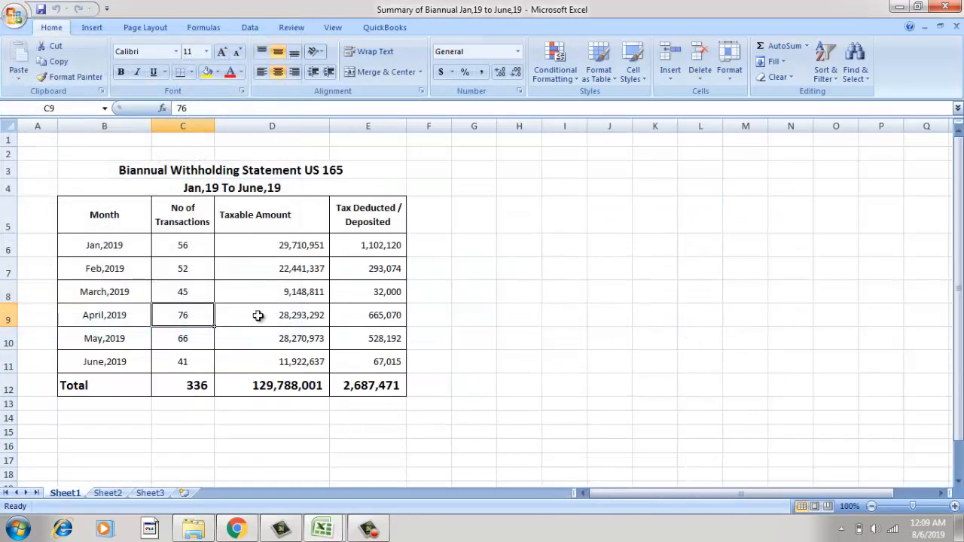
Open Withholding_Tax_Statement May-19 from the Biannual WHTS Jan,19 to June,19 folder and enable its macro content.
left_click(195, 530)
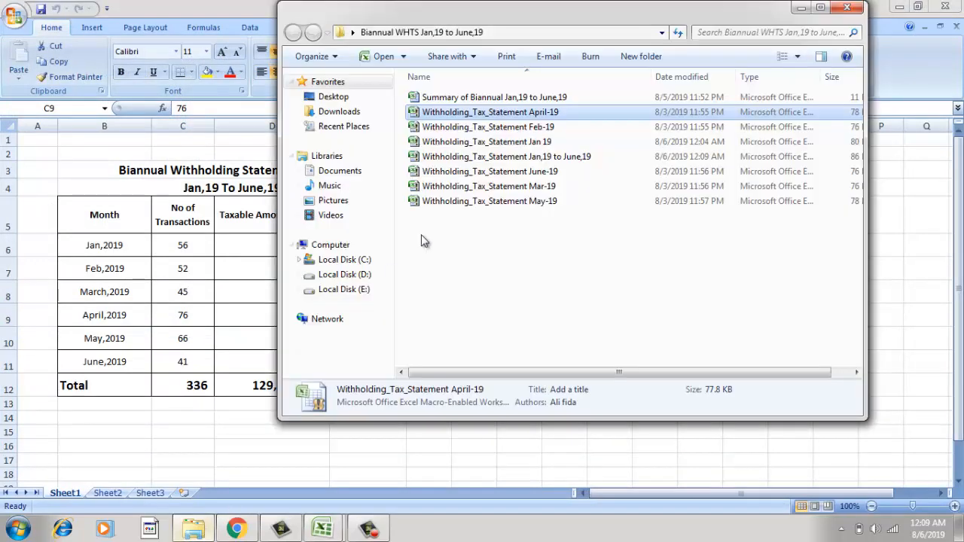
double_click(506, 201)
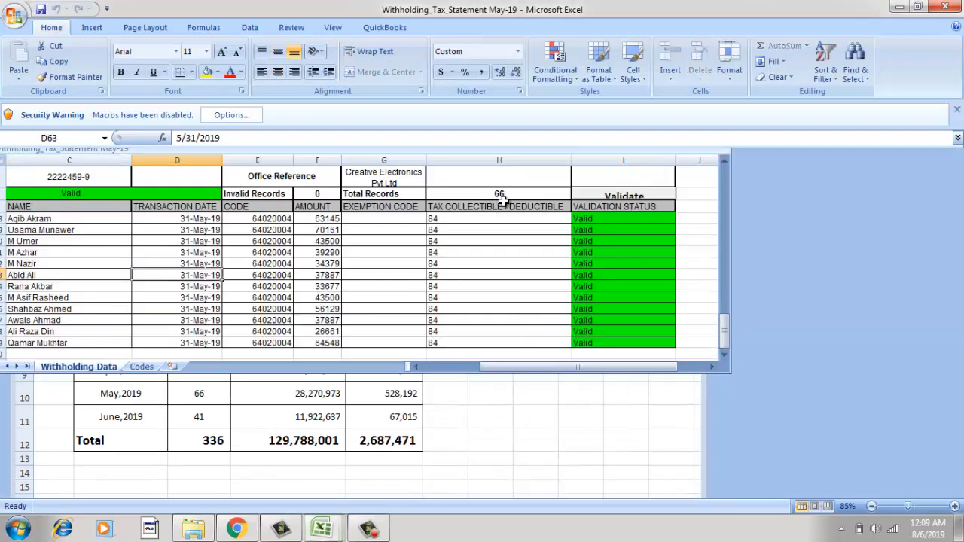
left_click(216, 117)
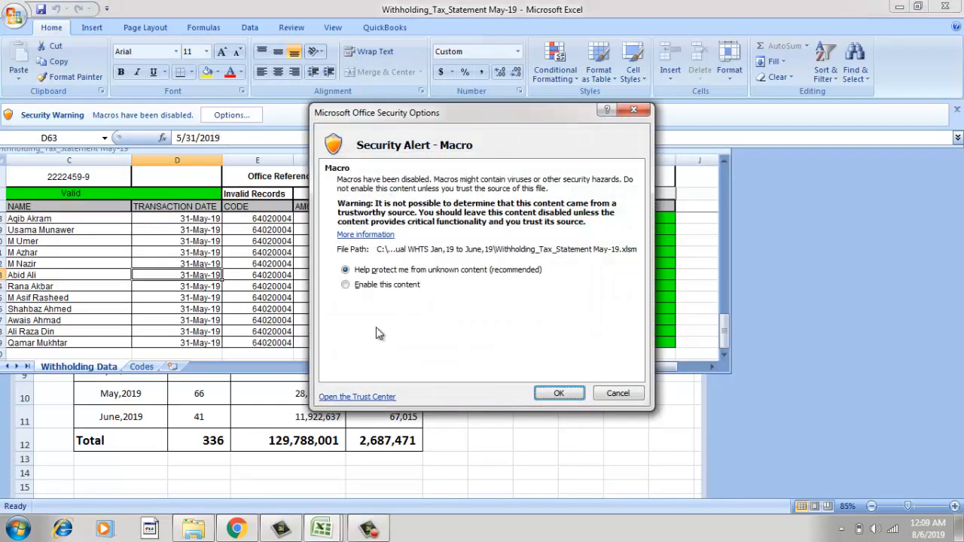
left_click(360, 284)
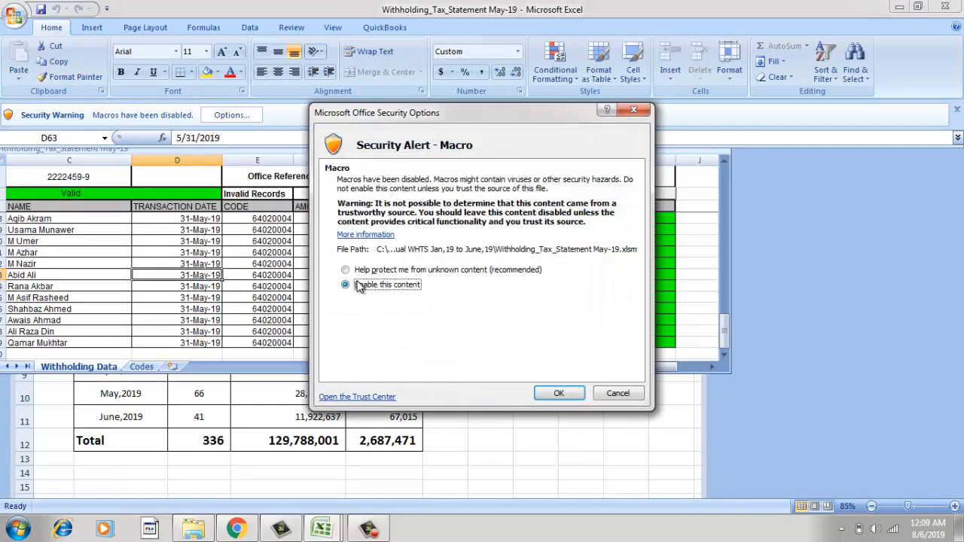
left_click(558, 394)
Copy all May records, A4:I69, from the Withholding Data sheet of Withholding_Tax_Statement May-19.
left_click_drag(550, 337, 450, 336)
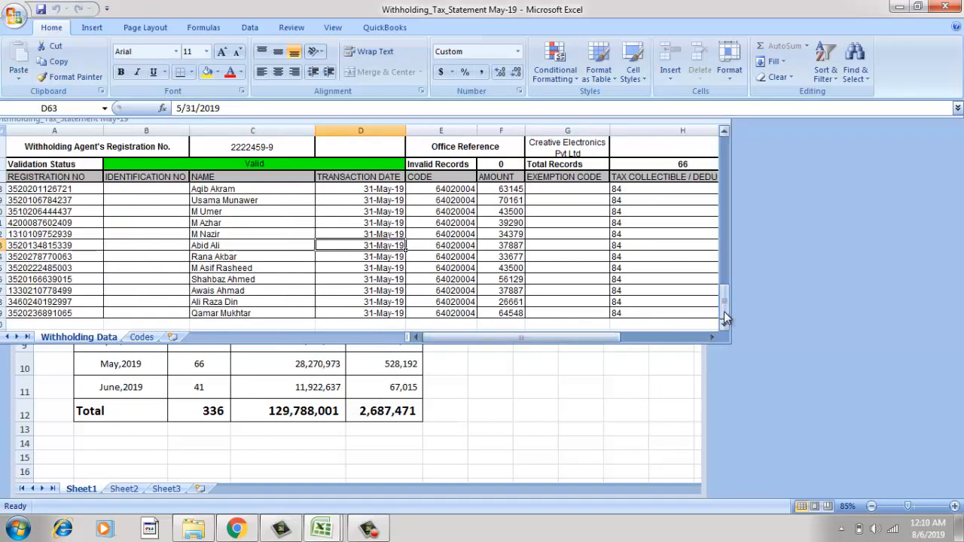
left_click_drag(724, 311, 724, 150)
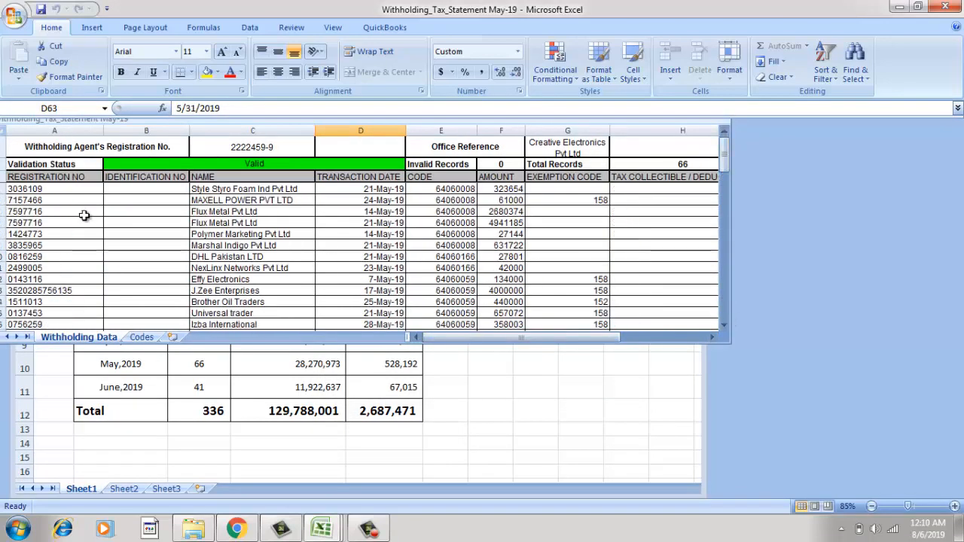
left_click(60, 191)
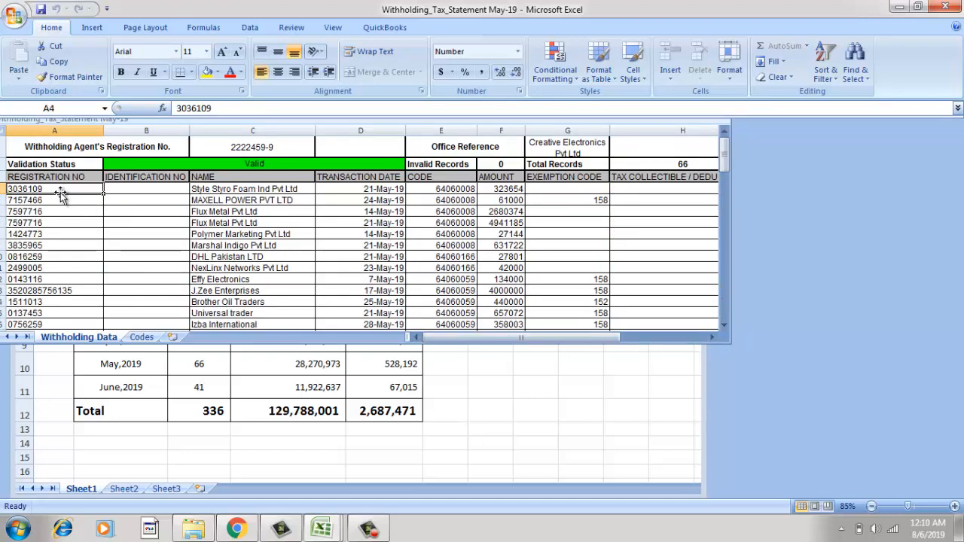
key("shift+Right")
key("shift+Right")
key("shift+Right")
key("shift+Right")
key("shift+Right")
key("shift+Right")
key("shift+Right")
key("shift+Right")
key("shift+Right")
key("shift+Right")
key("shift+Right")
key("shift+Right")
key("shift+Right")
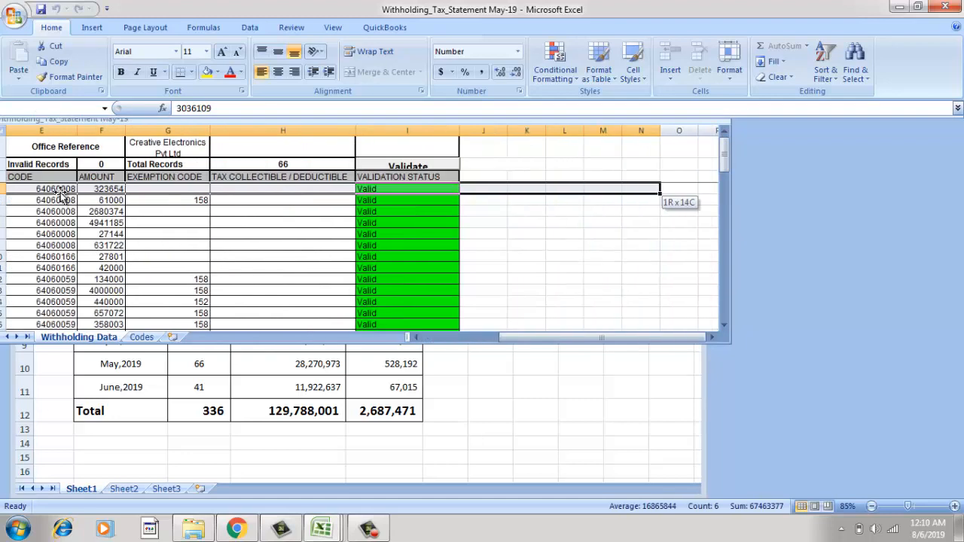
key("shift+Left")
key("shift+Left")
key("shift+Left")
key("shift+Left")
key("shift+Left")
key("shift+Down")
key("shift+Down")
key("shift+Down")
key("shift+Down")
key("shift+Down")
key("shift+Down")
key("shift+Down")
key("shift+Down")
key("shift+Down")
key("shift+Down")
key("shift+Down")
key("shift+Down")
key("shift+Down")
key("shift+Down")
key("shift+Down")
key("shift+Down")
key("shift+Down")
key("shift+Down")
key("shift+Down")
key("shift+Down")
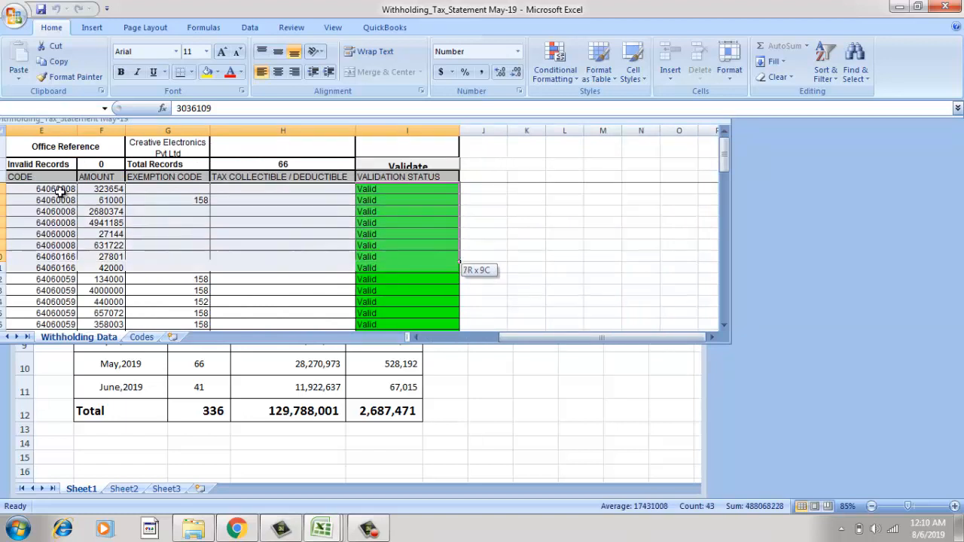
key("shift+Down")
key("shift+Down")
key("shift+Down")
key("shift+Down")
key("shift+Down")
key("shift+Down")
key("shift+Down")
key("shift+Down")
key("shift+Down")
key("shift+Down")
key("shift+Down")
key("shift+Down")
key("shift+Down")
key("shift+Down")
key("shift+Down")
key("shift+Down")
key("shift+Down")
key("shift+Down")
key("shift+Down")
key("shift+Down")
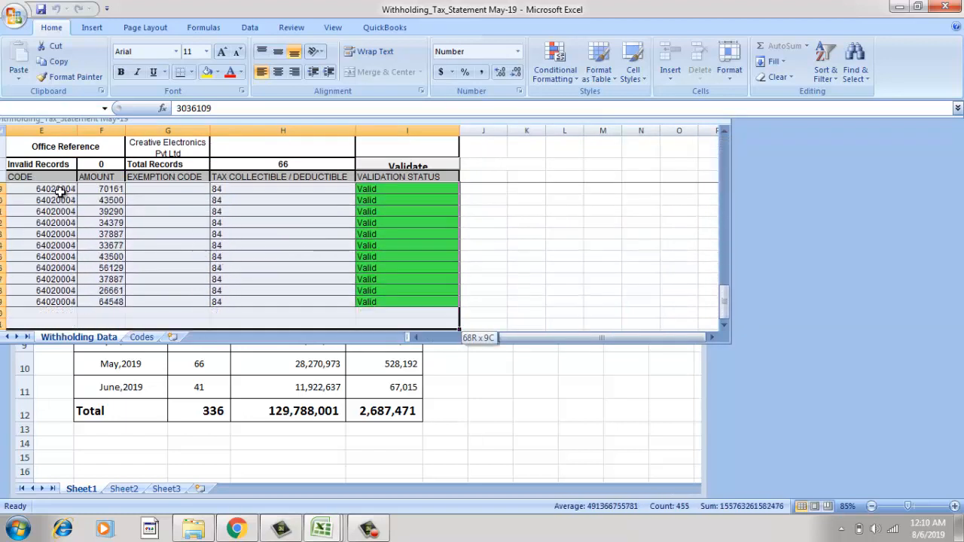
key("shift+Up")
key("shift+Up")
key("shift+Up")
key("shift+Up")
key("shift+Up")
key("shift+Up")
key("shift+Up")
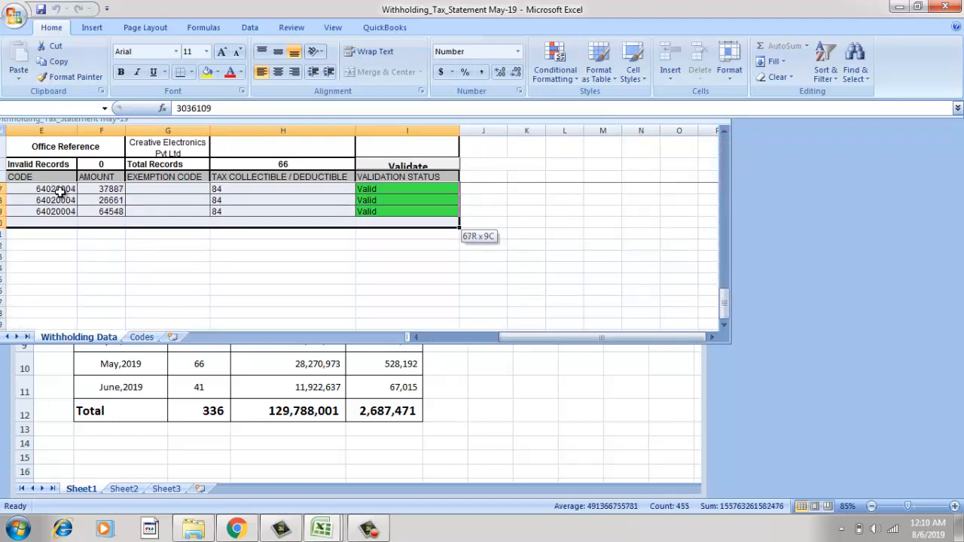
key("ctrl+c")
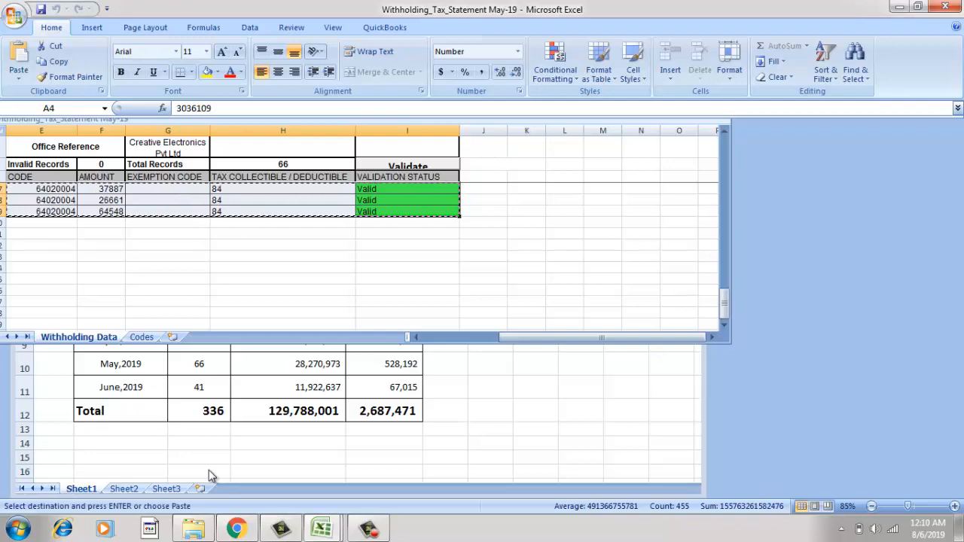
Paste the May records into Withholding_Tax_Statement Jan,19 to June,19 below the April records, starting at A233.
mouse_move(322, 530)
left_click(297, 456)
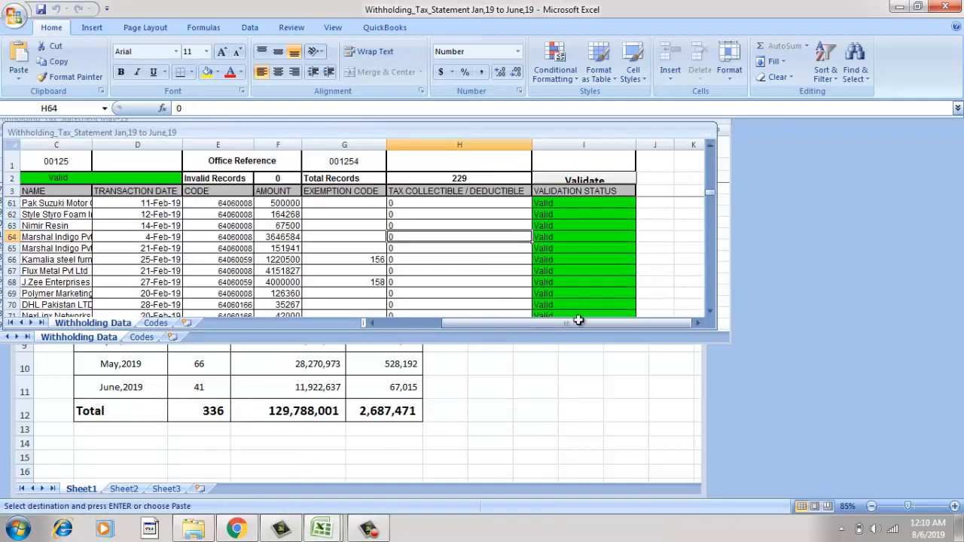
left_click_drag(712, 195, 714, 306)
left_click(711, 311)
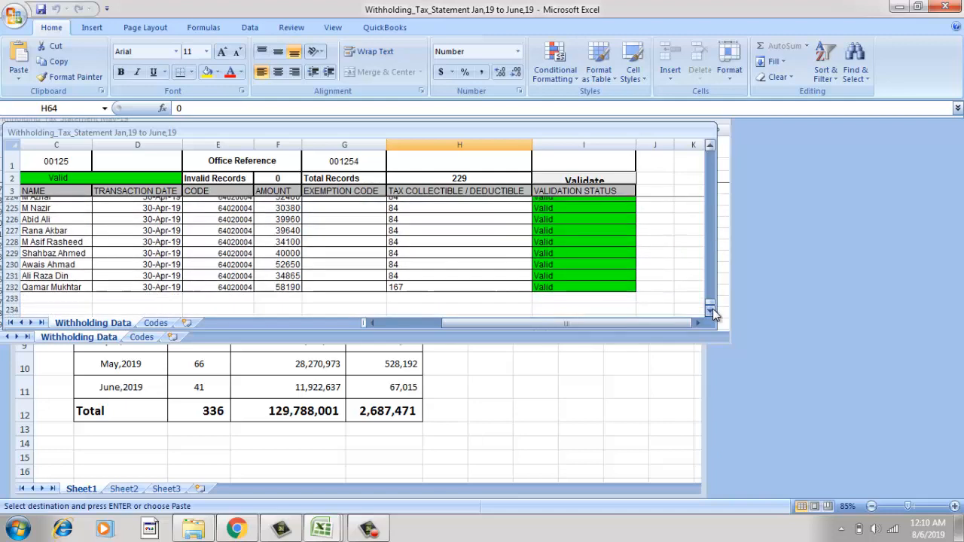
left_click_drag(670, 325, 289, 325)
left_click(74, 258)
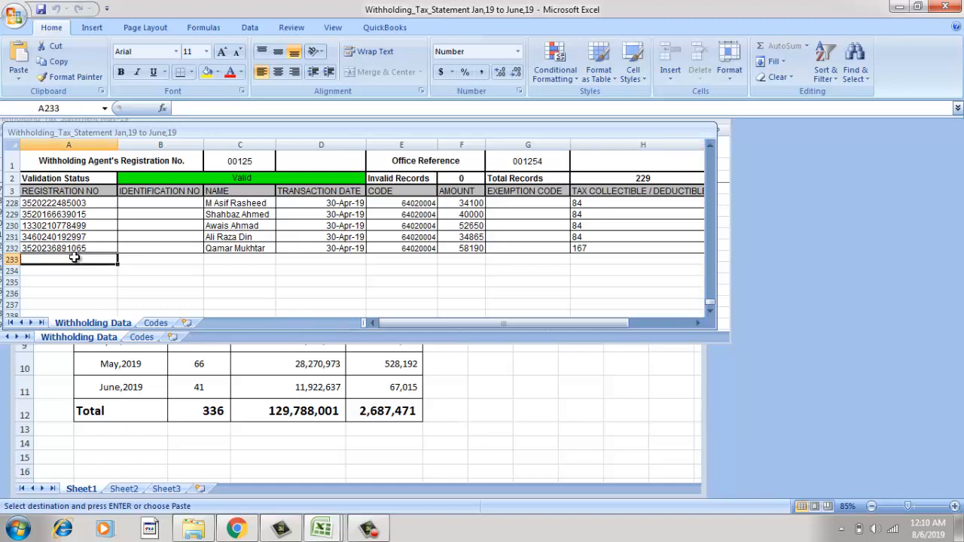
key("Return")
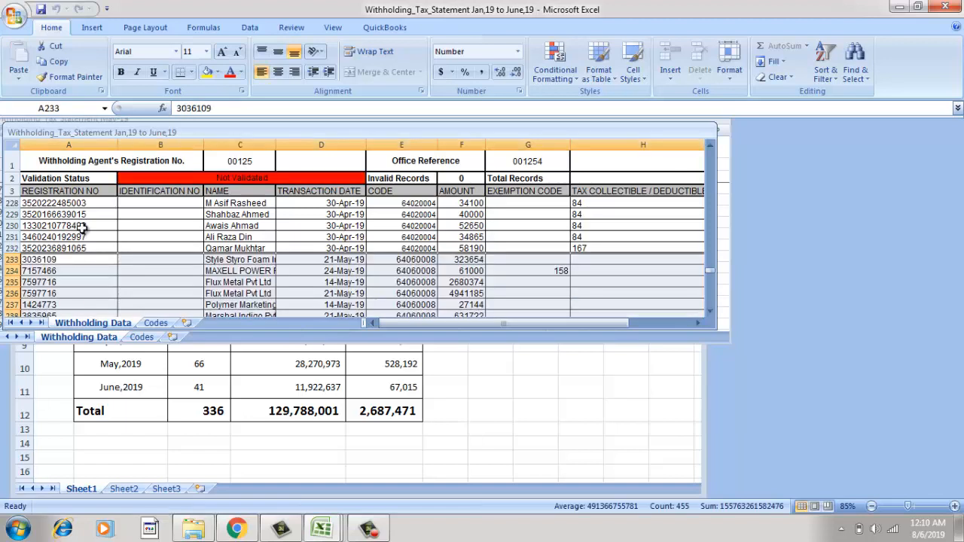
Apply the cell format of A232 to the first May registration number cell, A233.
left_click(81, 238)
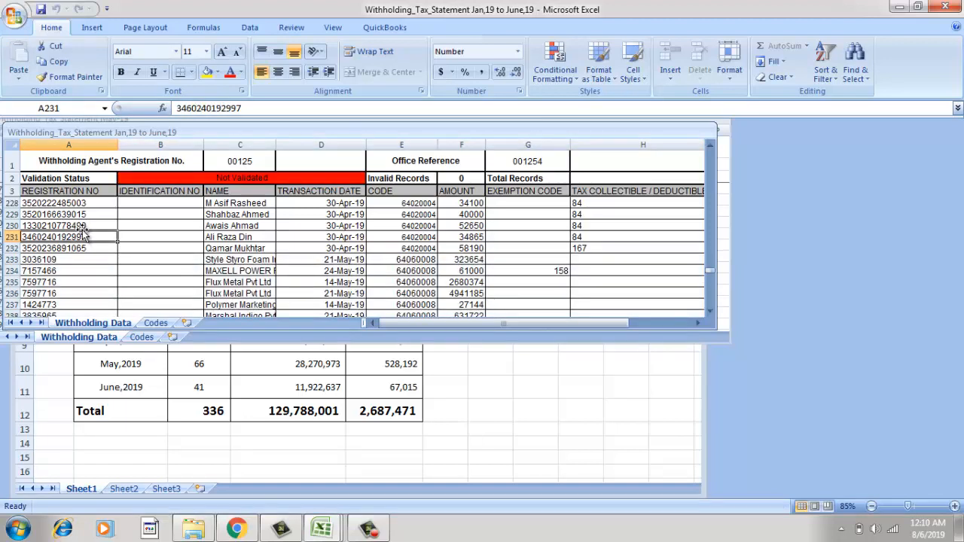
key("Down")
left_click(72, 77)
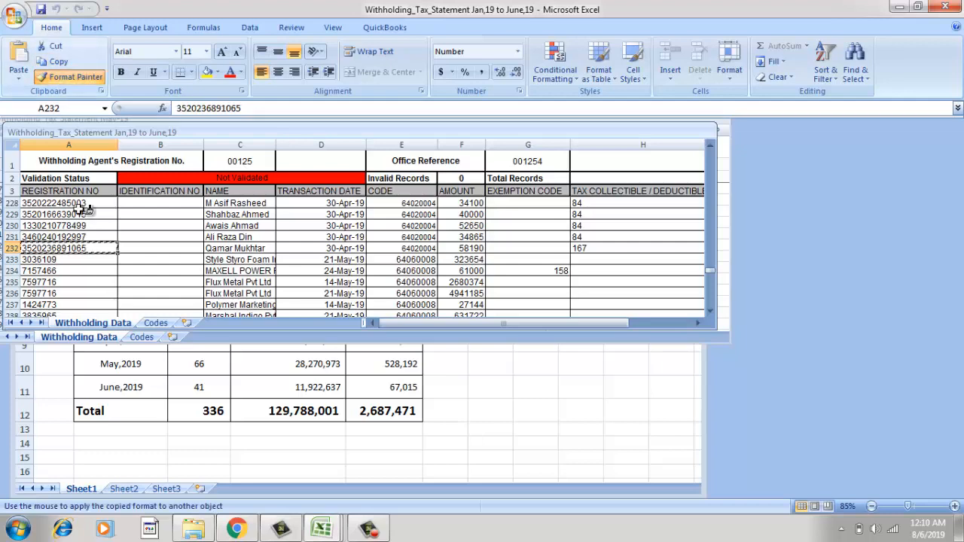
left_click(86, 261)
Copy the cell format of A199 onto the registration number cells A200:A298 with Format Painter.
key("ctrl+Down")
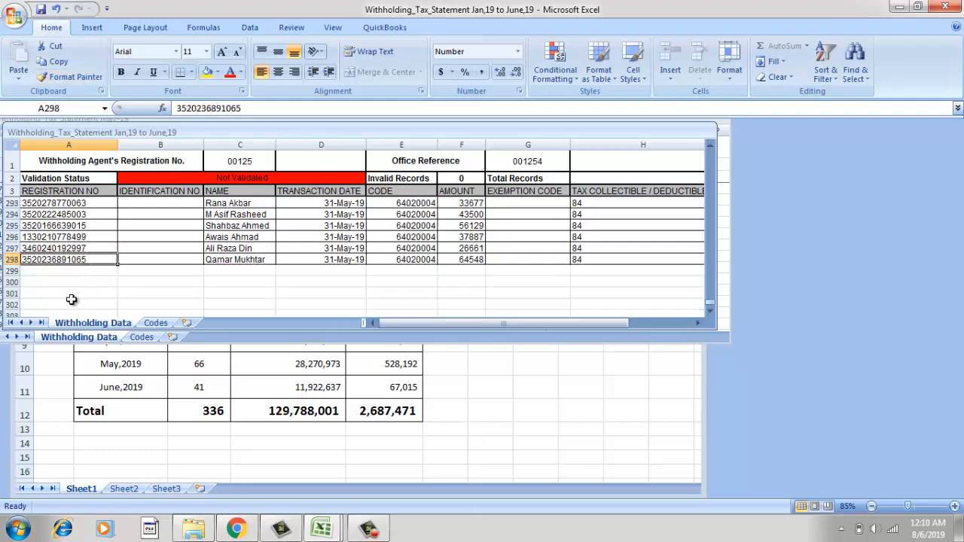
key("Up")
key("Up")
key("Up")
key("Up")
key("Up")
key("Up")
key("Up")
key("Up")
key("Up")
key("Up")
key("Up")
key("Up")
key("Up")
key("Up")
key("Up")
key("Up")
key("Up")
key("Up")
key("Up")
key("Up")
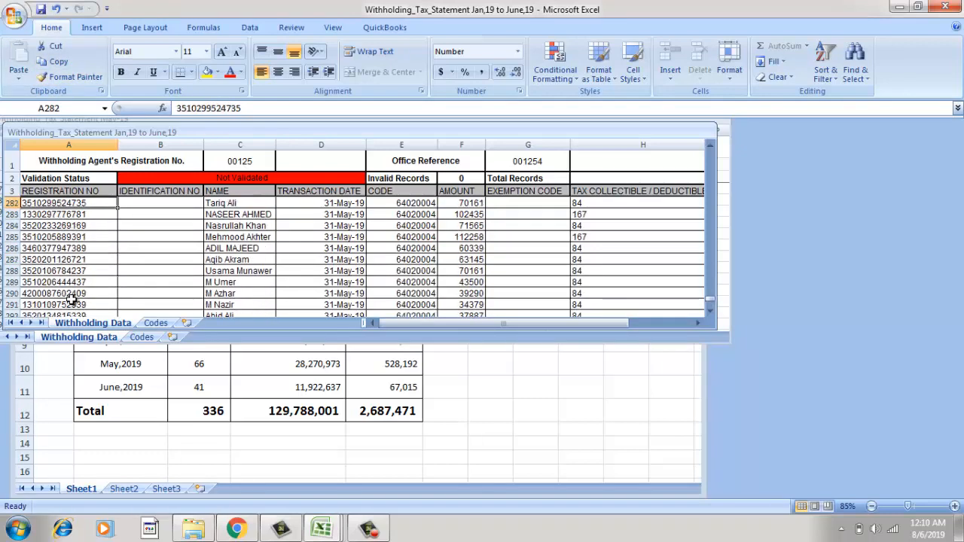
key("Up")
key("Up")
key("Up")
key("Up")
key("Up")
key("Up")
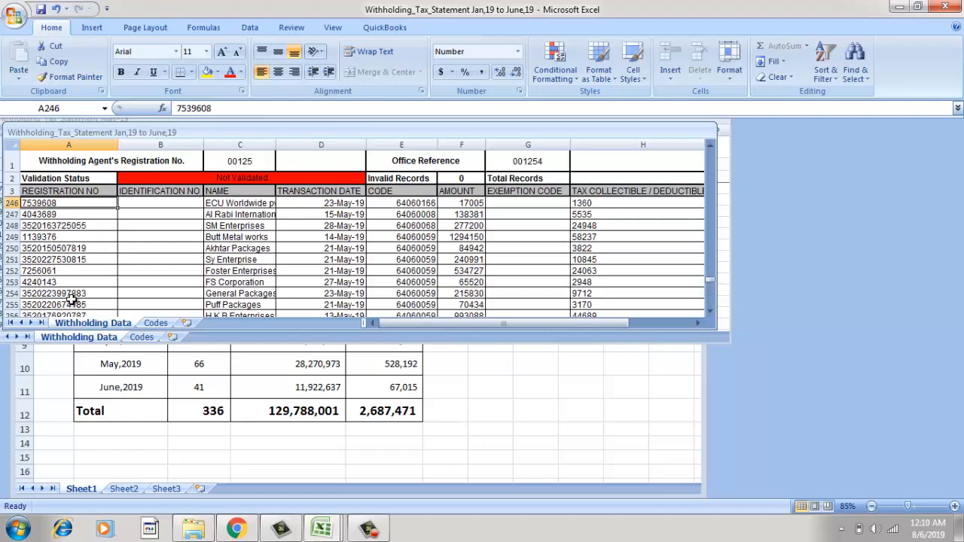
key("Up")
key("Up")
key("Up")
key("Up")
key("Up")
key("Up")
key("Up")
key("Up")
key("Up")
key("Up")
key("Up")
key("Up")
key("Up")
key("Up")
key("Up")
key("Up")
key("Up")
key("Up")
key("Up")
key("Up")
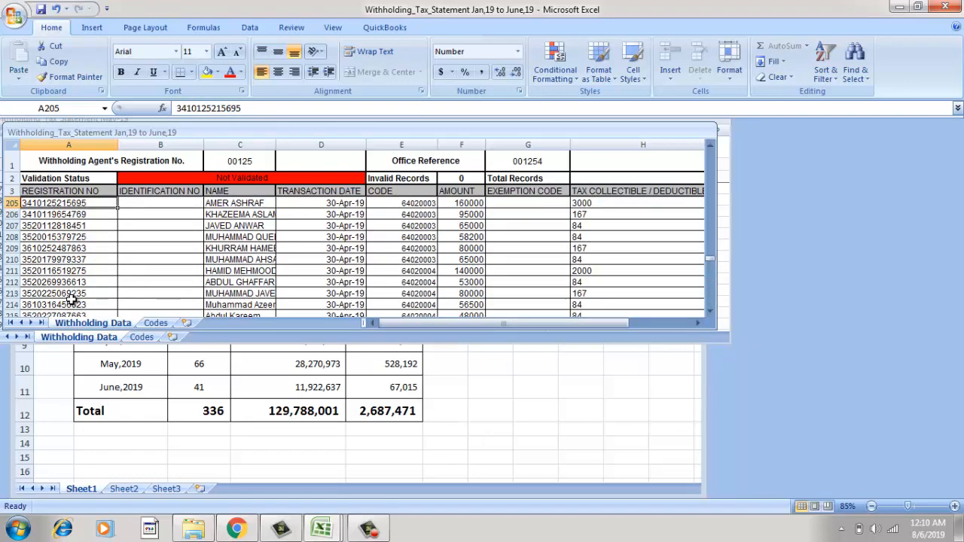
key("Up")
key("Up")
key("Up")
key("Up")
key("Up")
key("Up")
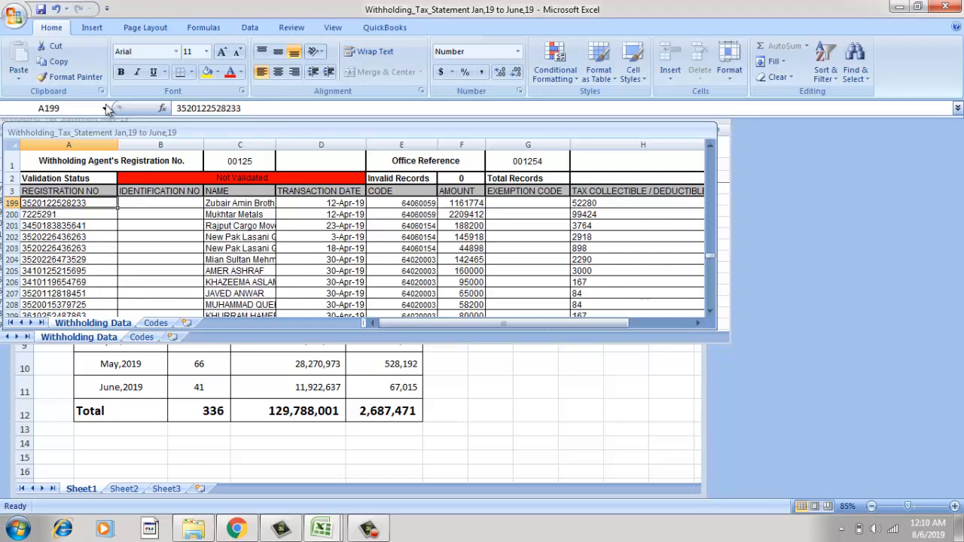
left_click(71, 77)
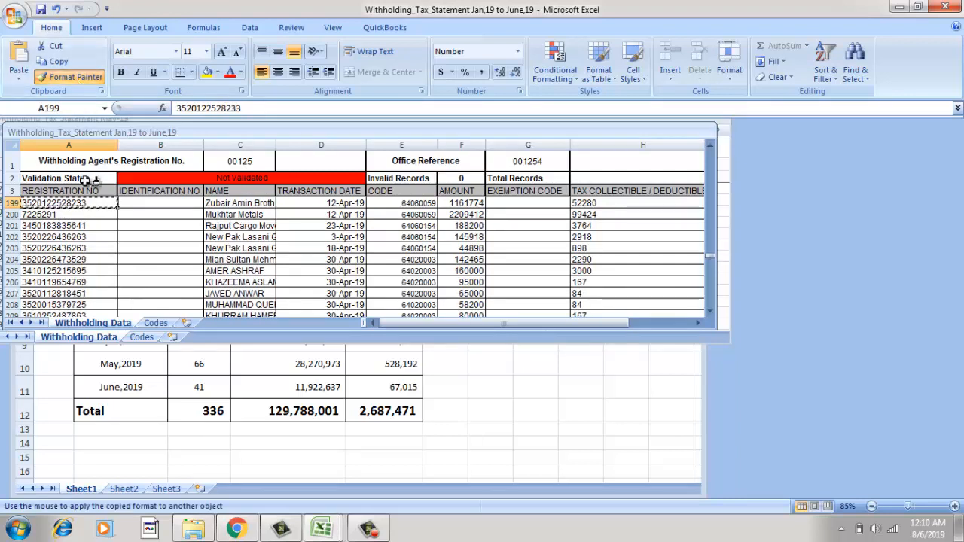
mouse_move(81, 219)
left_mouse_down()
mouse_move(83, 348)
mouse_move(73, 281)
mouse_move(67, 295)
left_mouse_up()
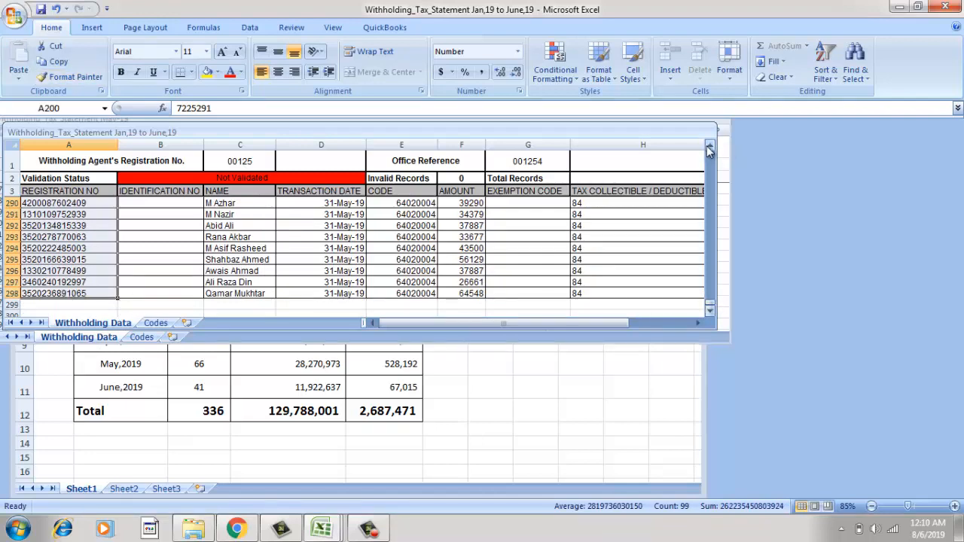
Copy the cell format of the last April code, E232, onto the May codes E233:E298 with Format Painter.
left_click_drag(709, 148, 708, 148)
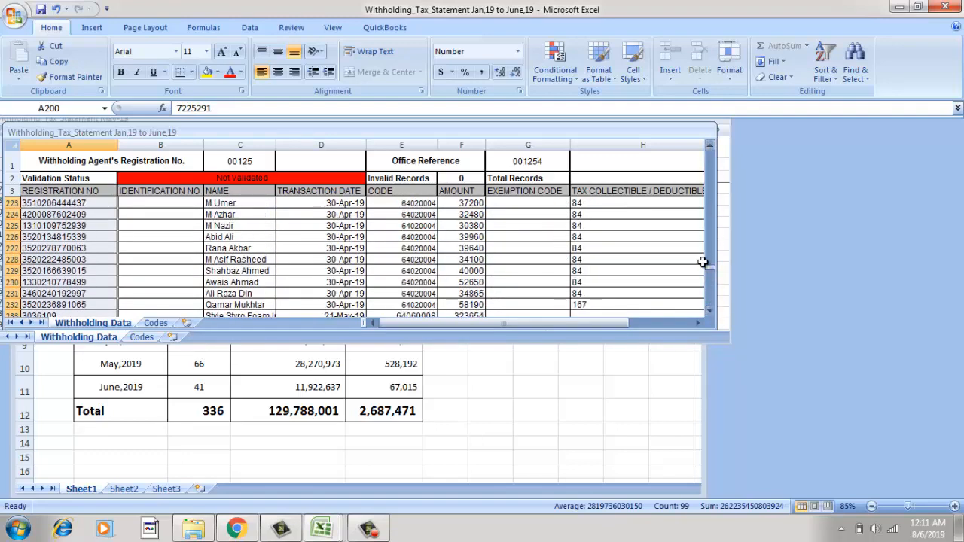
left_click_drag(712, 313, 711, 311)
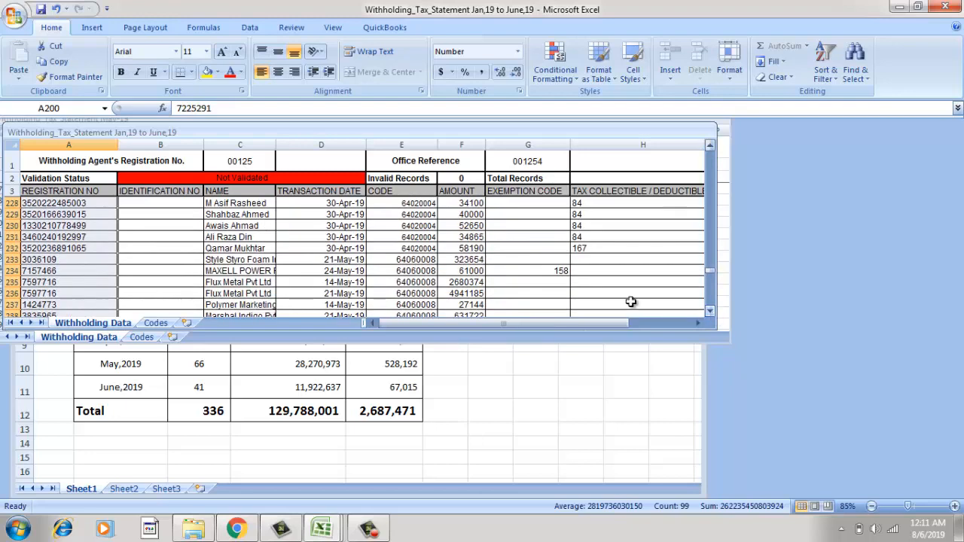
left_click(387, 250)
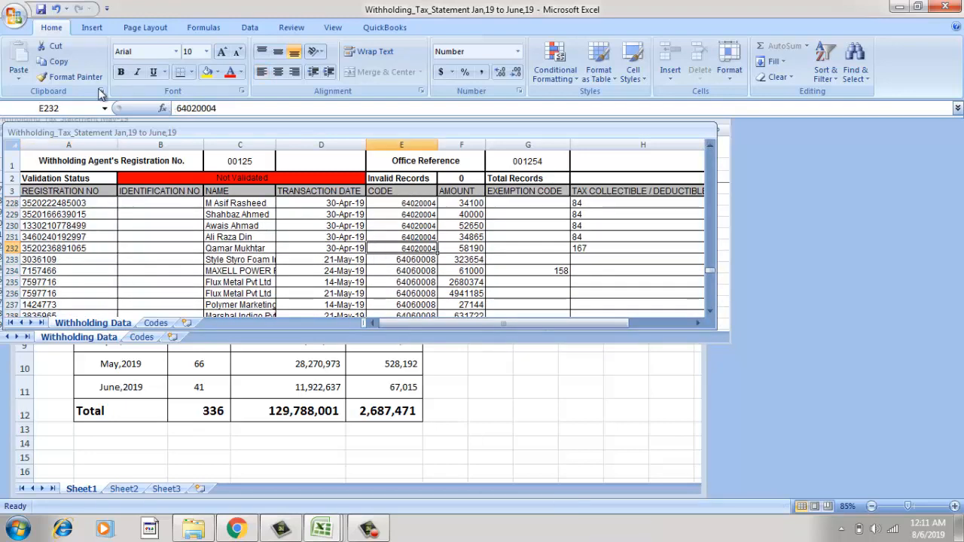
left_click(74, 77)
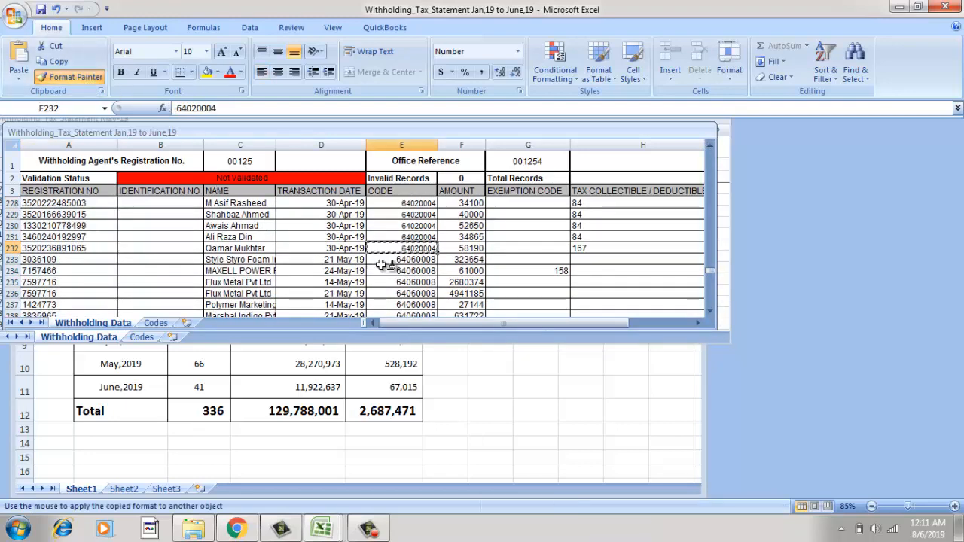
mouse_move(383, 265)
left_mouse_down()
mouse_move(389, 342)
mouse_move(387, 284)
left_mouse_up()
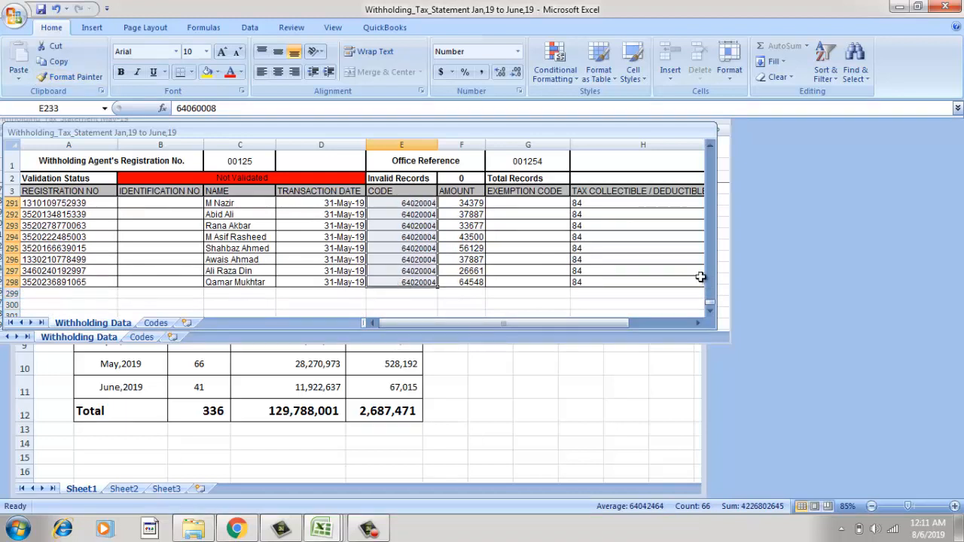
Validate the combined Jan,19 to June,19 statement with the May records included and save the workbook.
left_click(617, 251)
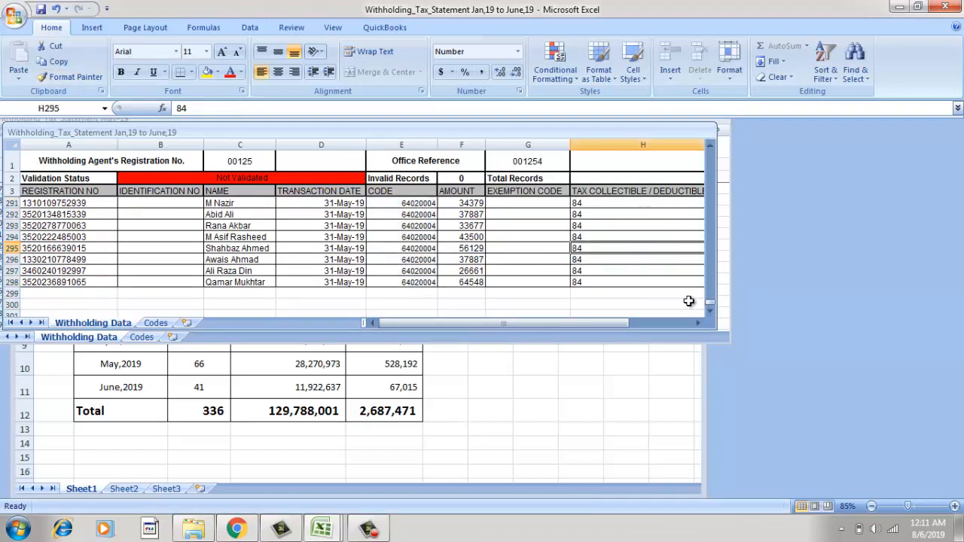
left_click_drag(710, 309, 715, 156)
left_click_drag(577, 323, 604, 322)
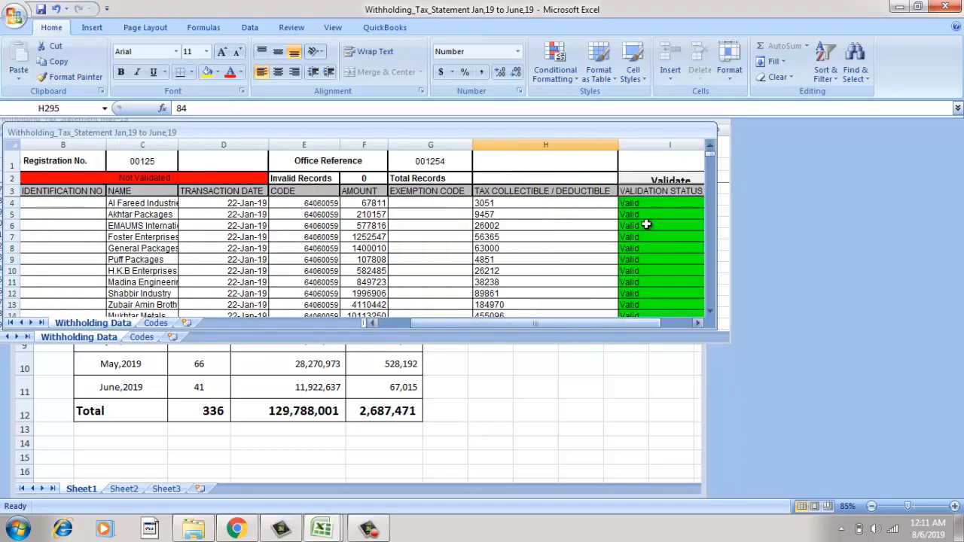
left_click(644, 183)
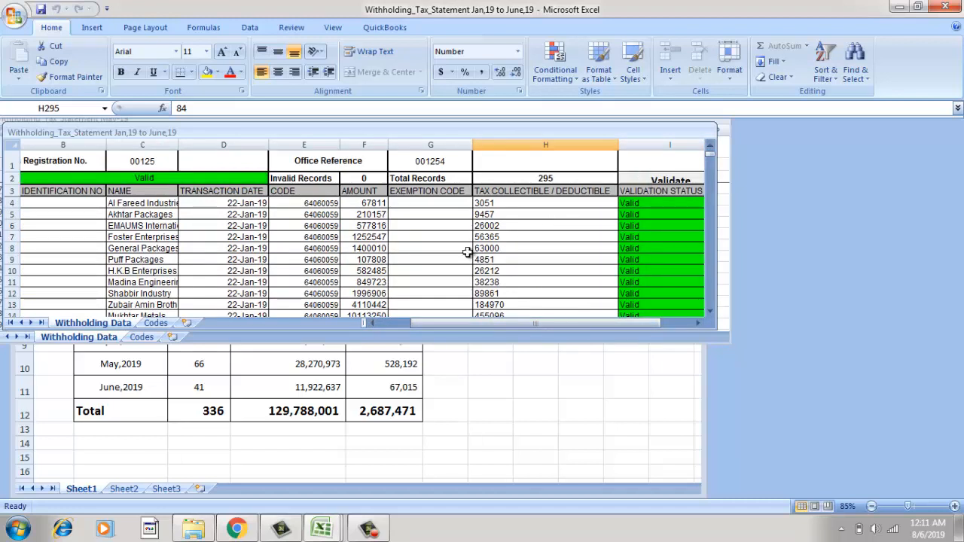
left_click(445, 256)
key("ctrl+s")
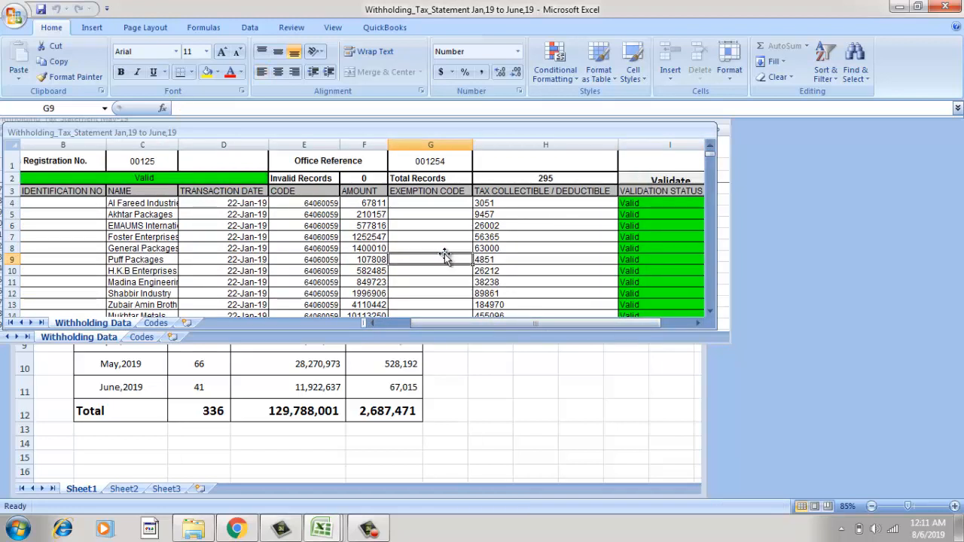
Switch to the Withholding_Tax_Statement May-19 workbook and close it.
left_click(319, 530)
left_click(467, 460)
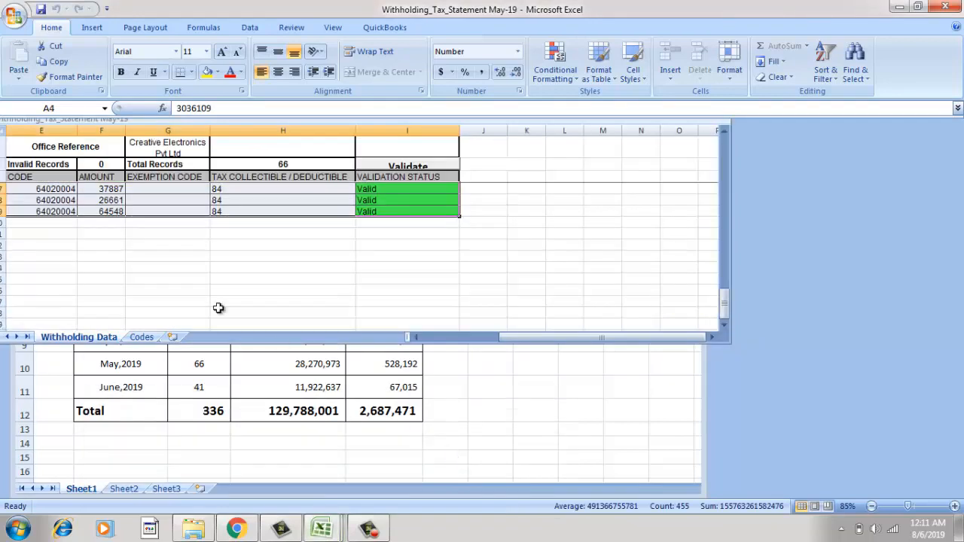
left_click(14, 15)
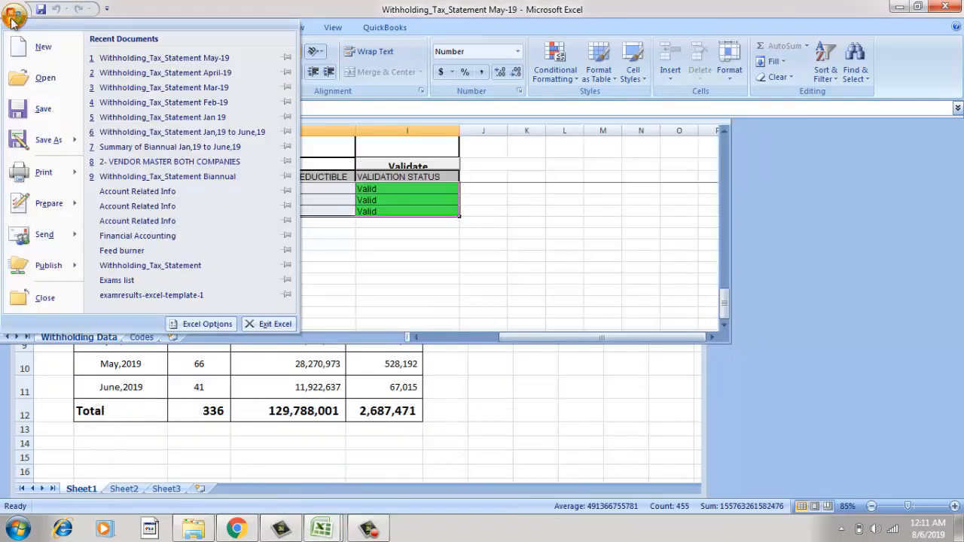
left_click(53, 296)
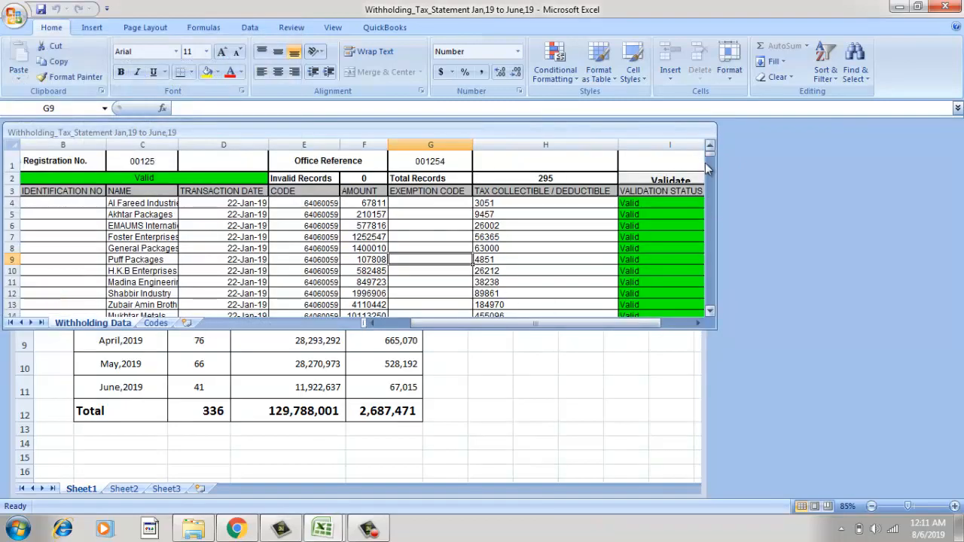
Open the Withholding_Tax_Statement June-19 workbook from the biannual folder and enable its macro content.
left_click_drag(710, 156, 623, 335)
left_click(712, 312)
left_click(713, 313)
left_click(712, 312)
left_click(713, 313)
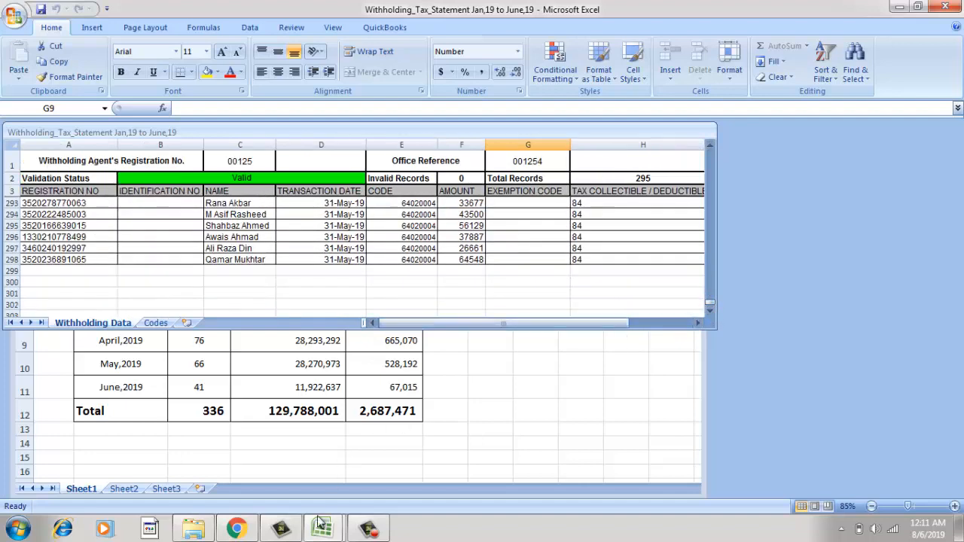
left_click(194, 529)
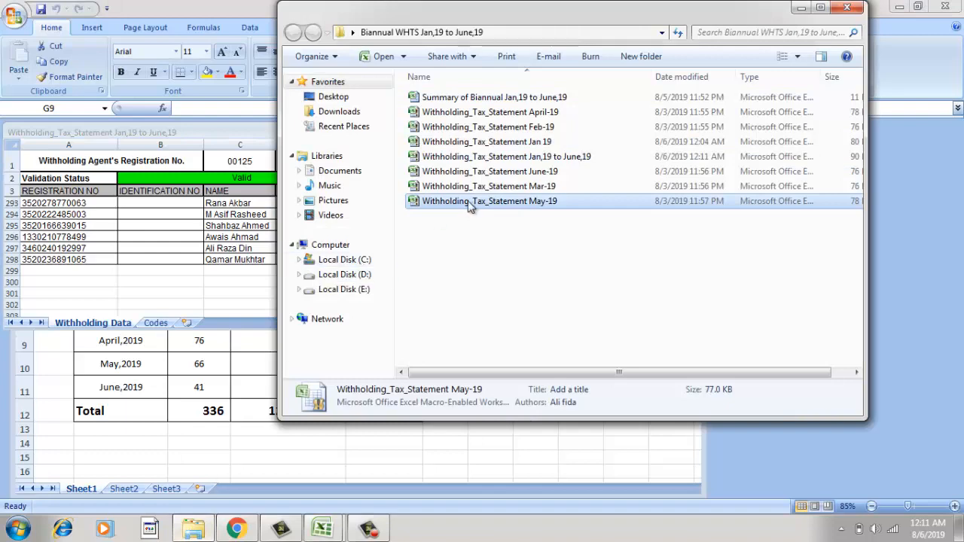
double_click(486, 171)
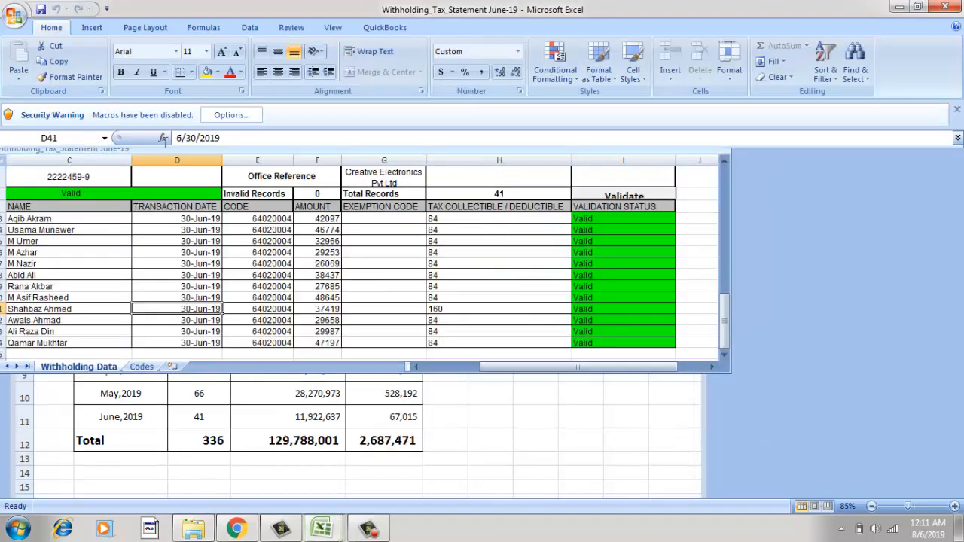
left_click(226, 115)
left_click(345, 284)
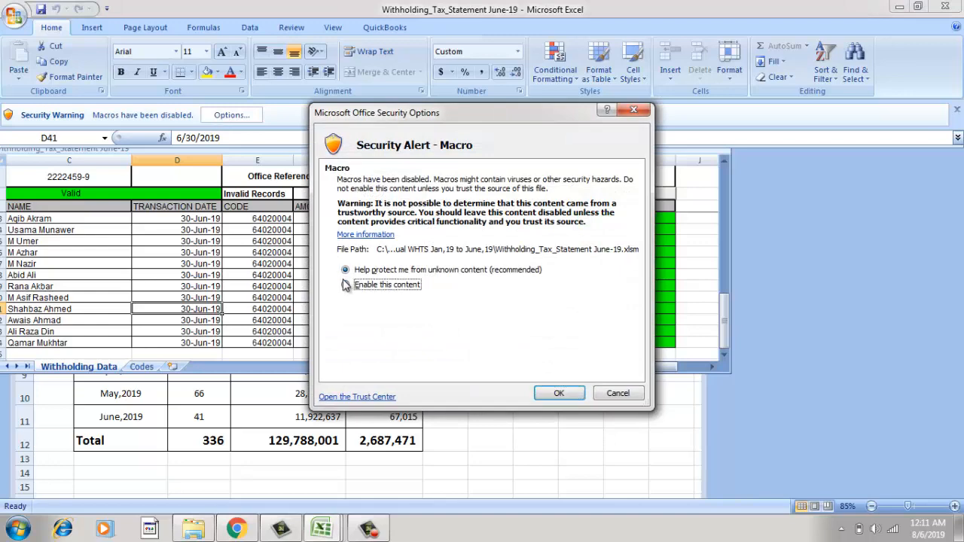
left_click(558, 393)
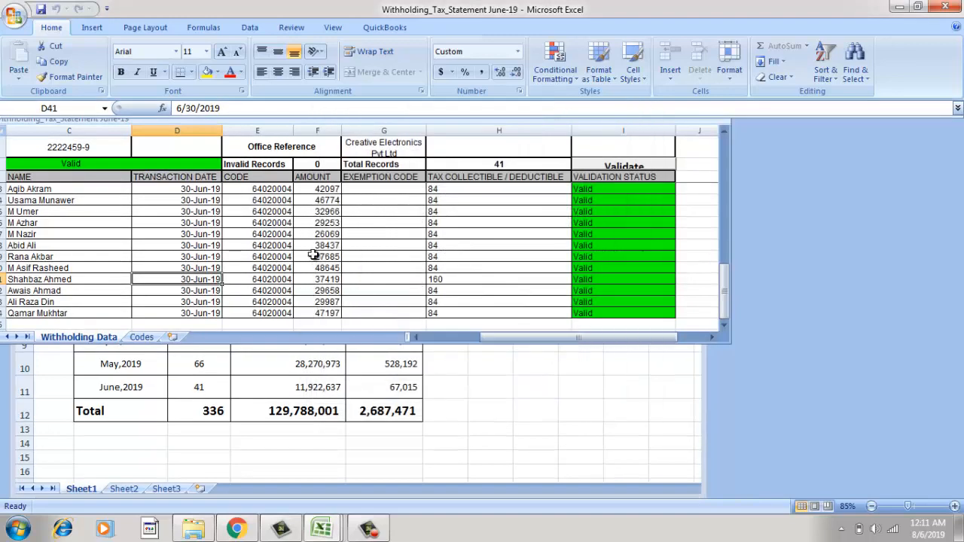
Copy all June records, A4:I44, from the Withholding Data sheet of the June-19 workbook.
left_click_drag(723, 298, 724, 163)
left_click_drag(599, 341, 520, 342)
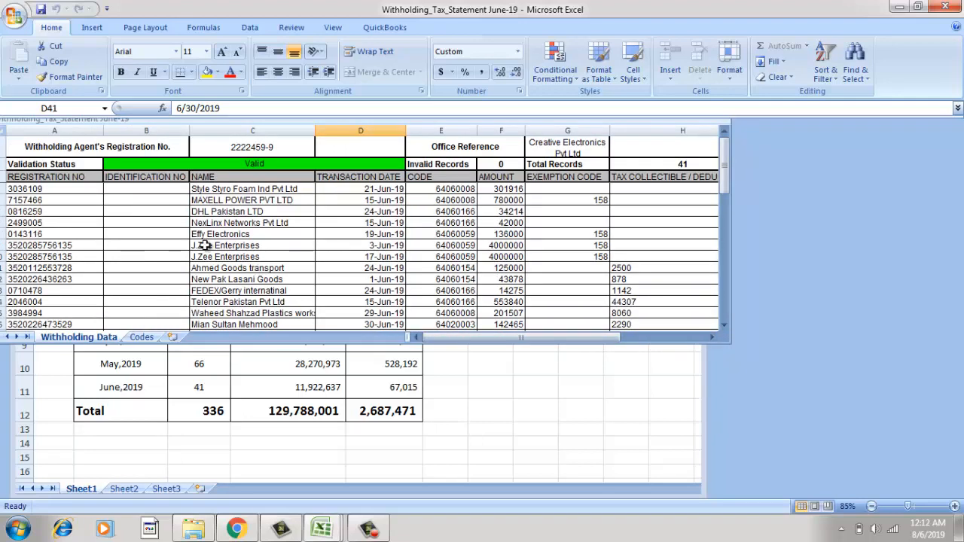
left_click(85, 189)
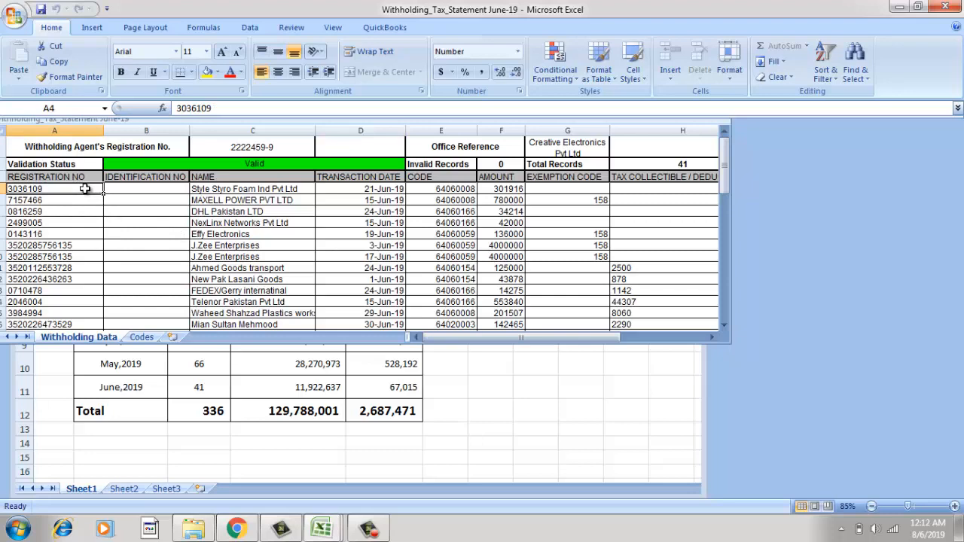
key("shift+Down")
key("shift+Right")
key("shift+Right")
key("shift+Right")
key("shift+Right")
key("shift+Right")
key("shift+Right")
key("shift+Right")
key("shift+Right")
key("shift+Down")
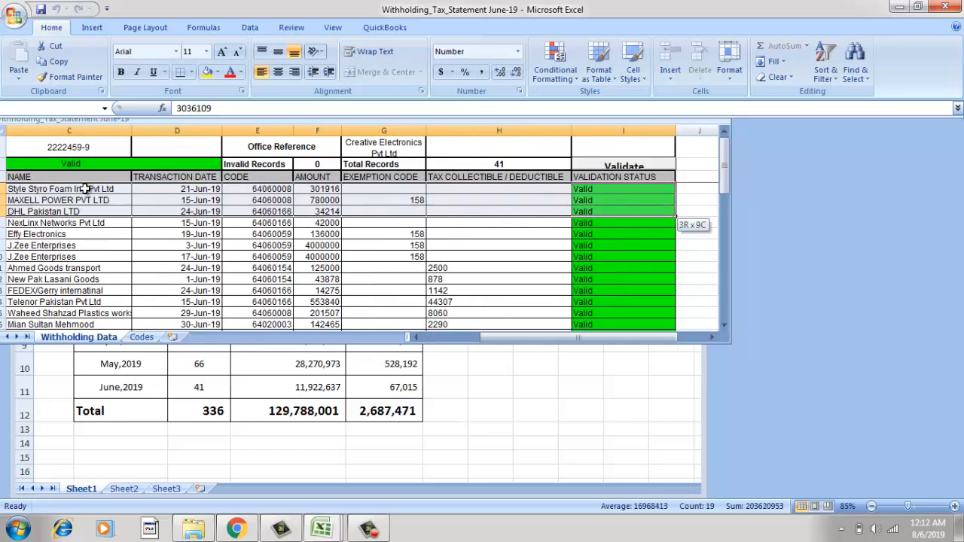
key("shift+Down")
key("shift+Down")
key("shift+Down")
key("shift+Down")
key("shift+Down")
key("shift+Down")
key("shift+Down")
key("shift+Down")
key("shift+Down")
key("shift+Down")
key("shift+Down")
key("shift+Down")
key("shift+Down")
key("shift+Down")
key("shift+Down")
key("shift+Down")
key("shift+Down")
key("shift+Down")
key("shift+Down")
key("shift+Down")
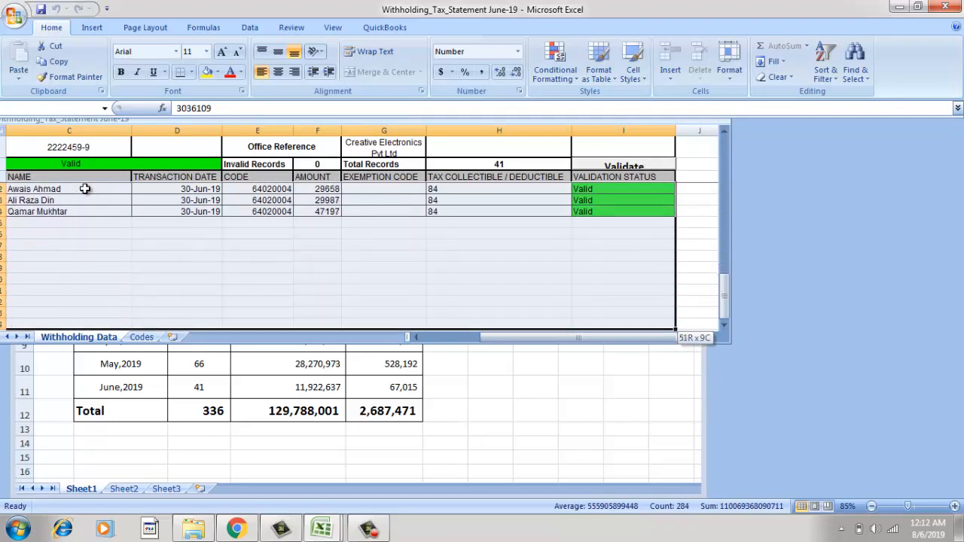
key("shift+Down")
key("shift+Down")
key("shift+Up")
key("shift+Up")
key("shift+Up")
key("shift+Up")
key("shift+Up")
key("shift+Up")
key("shift+Up")
key("shift+Up")
key("shift+Up")
key("shift+Up")
key("shift+Up")
key("shift+Up")
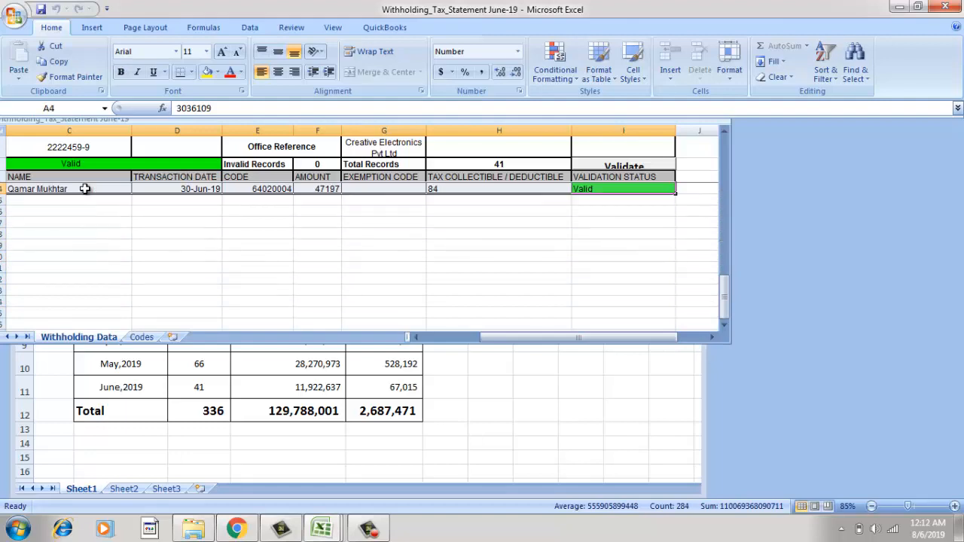
key("ctrl+c")
Paste the June records into the Jan,19 to June,19 statement below the last May record, starting at A299.
mouse_move(323, 532)
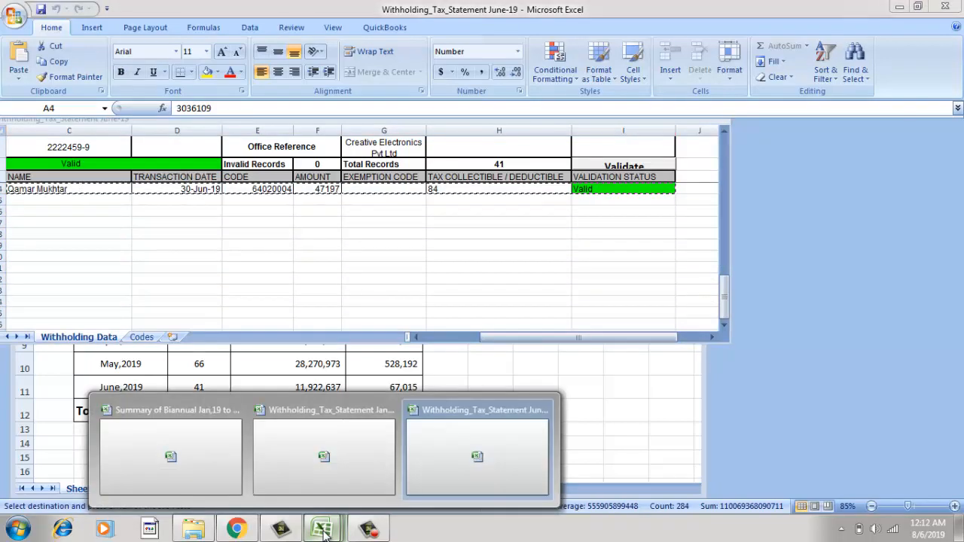
left_click(269, 473)
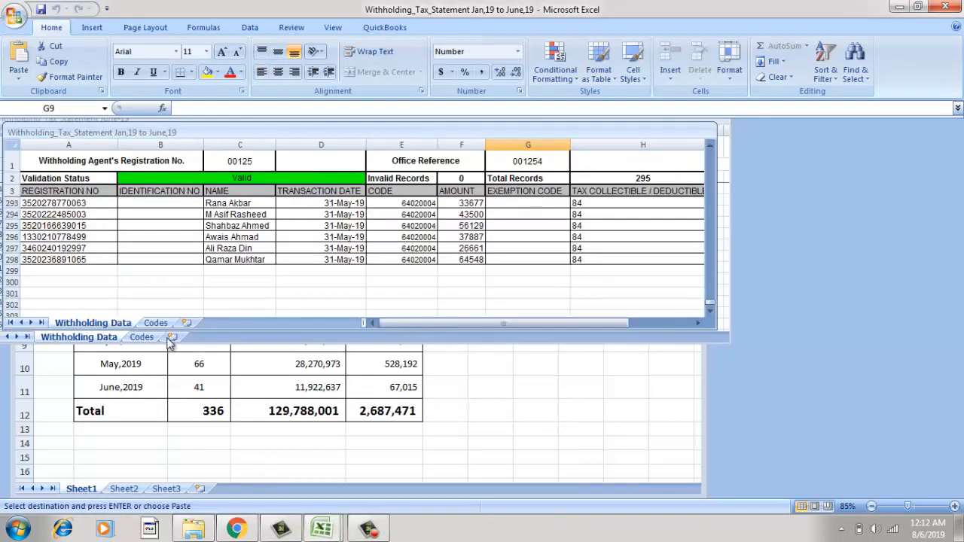
left_click(61, 273)
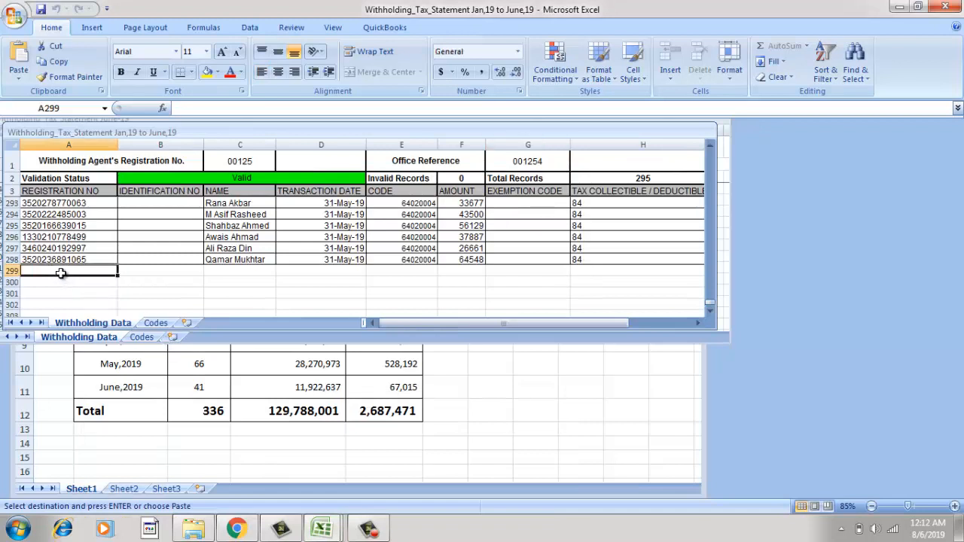
key("Return")
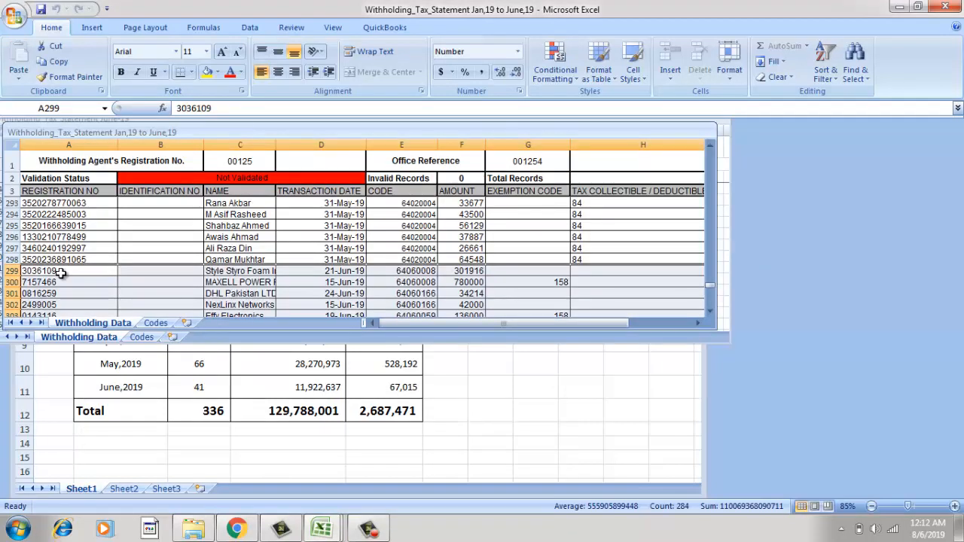
Copy the cell format of A298 onto the June registration number cells A299:A339 with Format Painter.
left_click(74, 258)
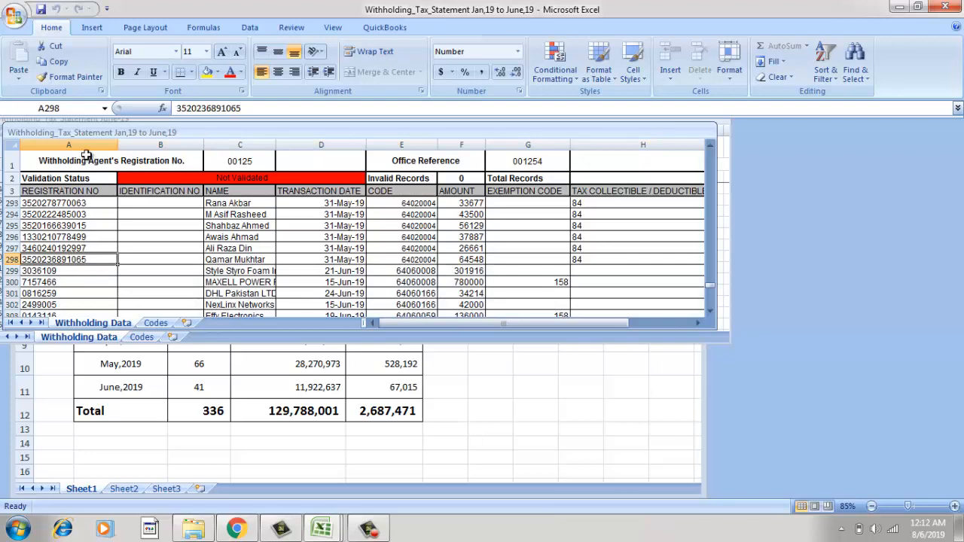
left_click(76, 76)
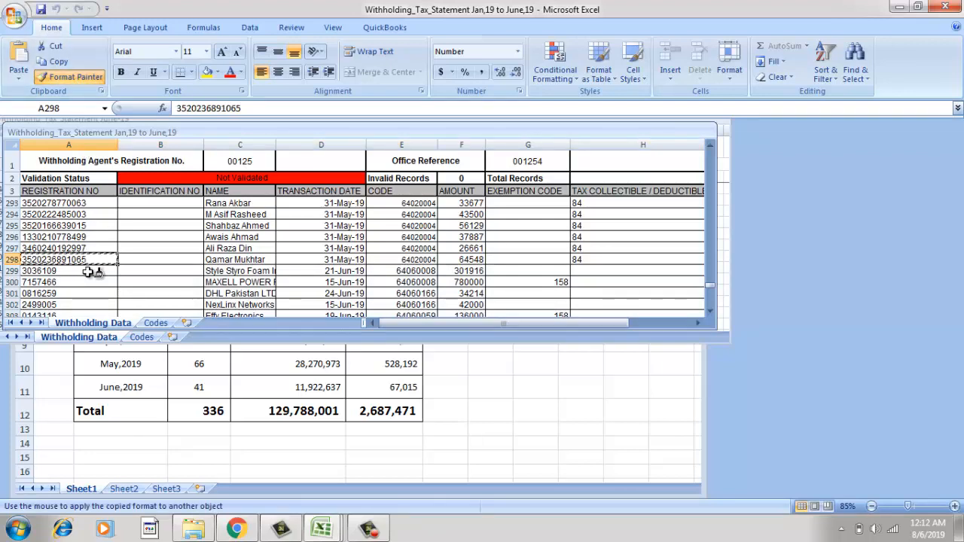
mouse_move(88, 271)
left_mouse_down()
mouse_move(98, 350)
mouse_move(93, 293)
left_mouse_up()
Copy the cell format of the last May code, E298, onto the June codes E299:E339 with Format Painter.
left_click(457, 227)
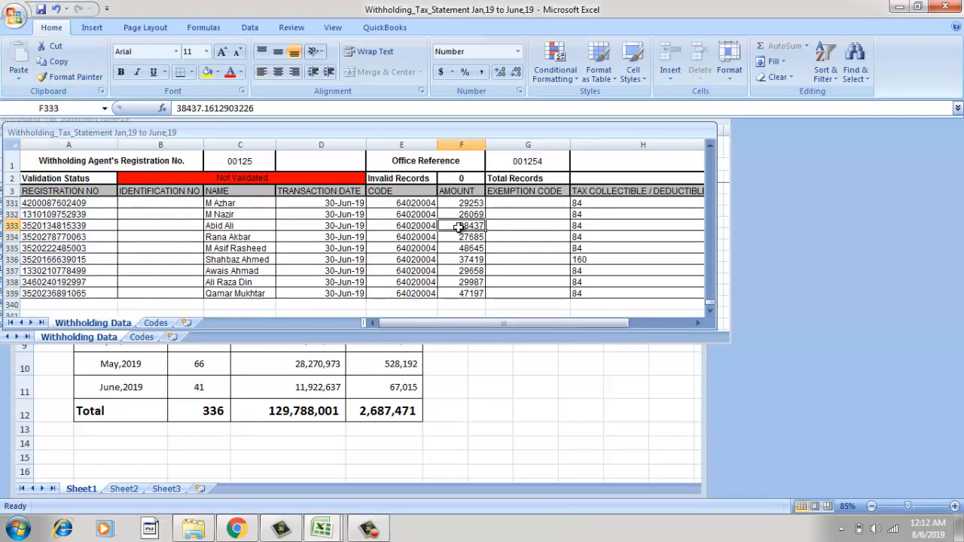
key("Right")
key("Right")
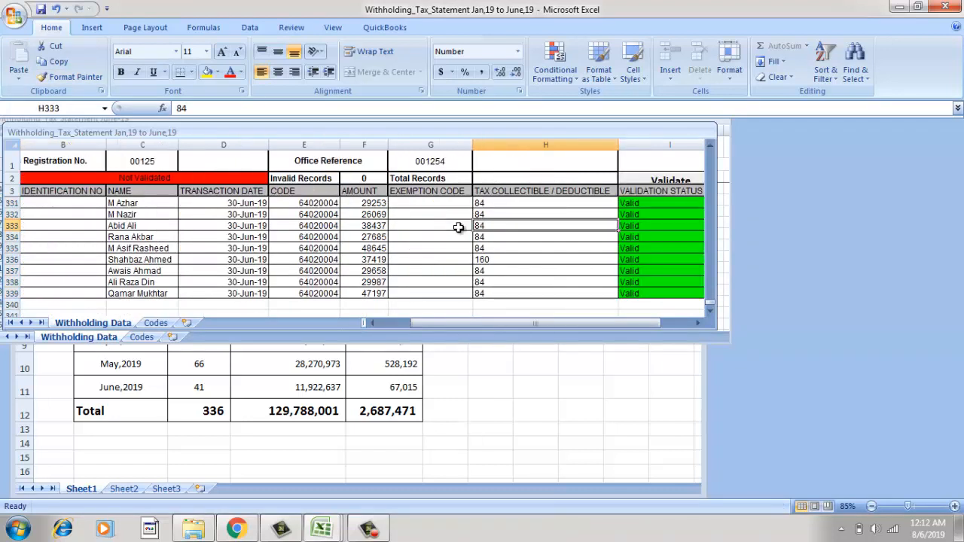
key("Right")
key("Left")
key("Left")
key("Left")
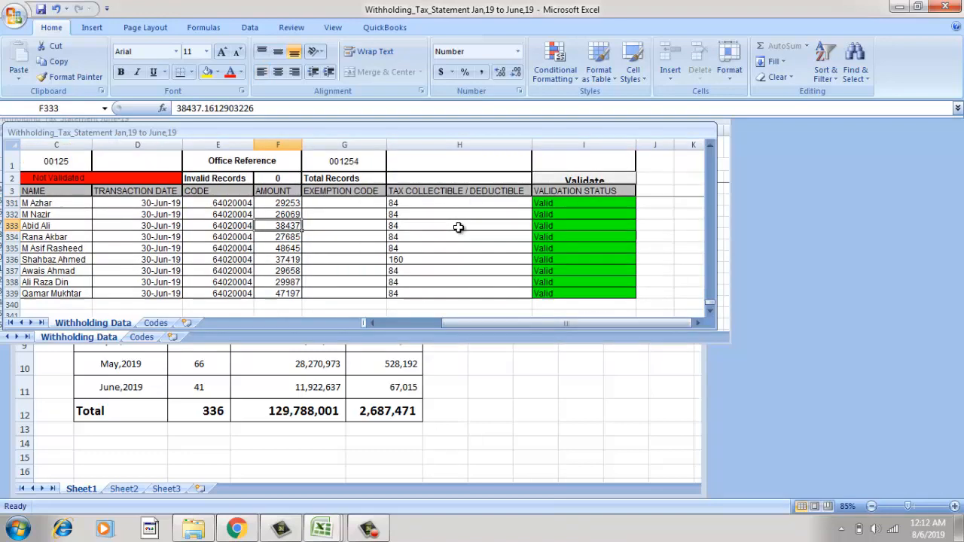
key("Left")
key("Up")
key("Up")
key("Up")
key("Up")
key("Up")
key("Up")
key("Up")
key("Up")
key("Up")
key("Up")
key("Up")
key("Up")
key("Up")
key("Up")
key("Up")
key("Up")
key("Up")
key("Up")
key("Up")
key("Up")
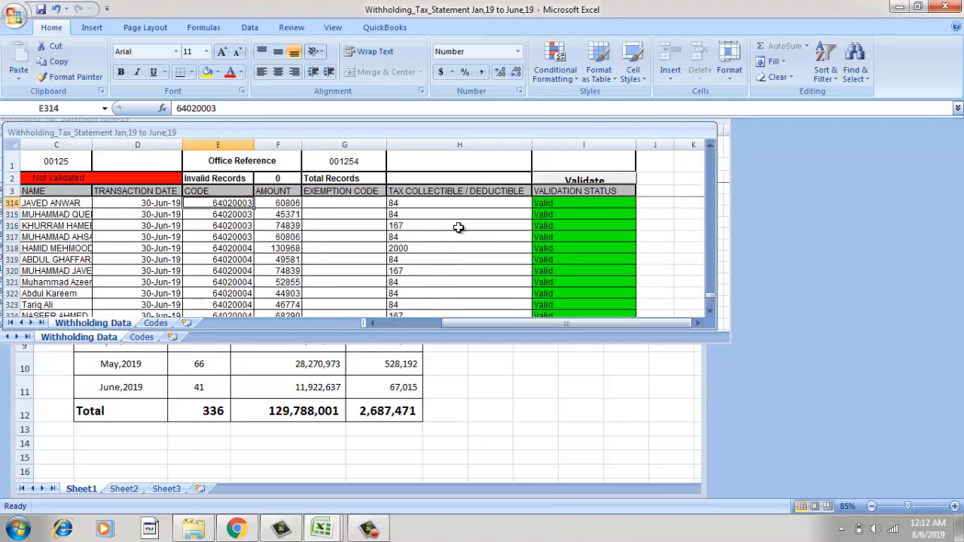
key("Up")
key("Up")
key("Up")
key("Up")
key("Up")
key("Up")
key("Up")
key("Up")
key("Up")
key("Up")
key("Up")
key("Up")
key("Down")
key("Down")
key("Down")
key("Down")
key("Down")
key("Down")
key("Down")
key("Down")
key("Down")
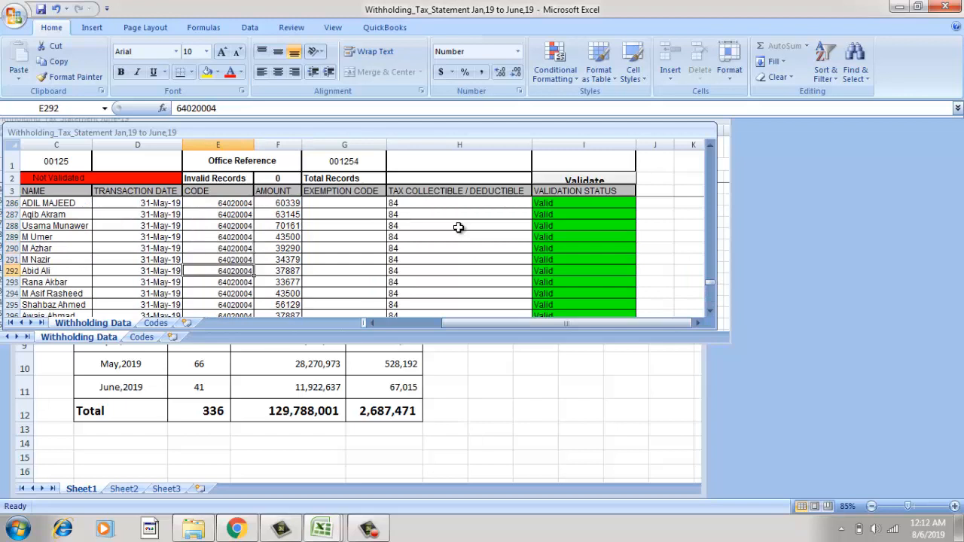
key("Down")
key("Down")
key("Down")
key("Down")
key("Down")
key("Down")
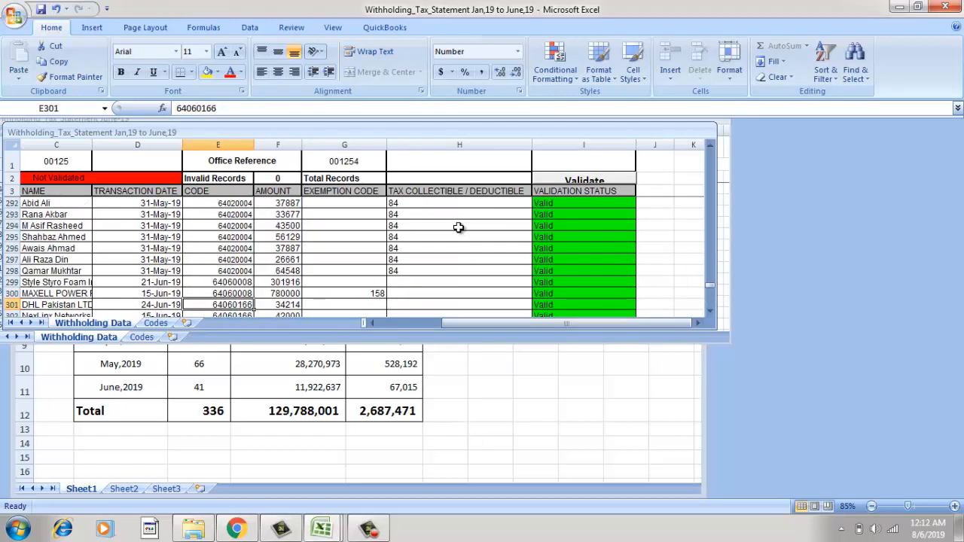
key("Up")
key("Up")
key("Up")
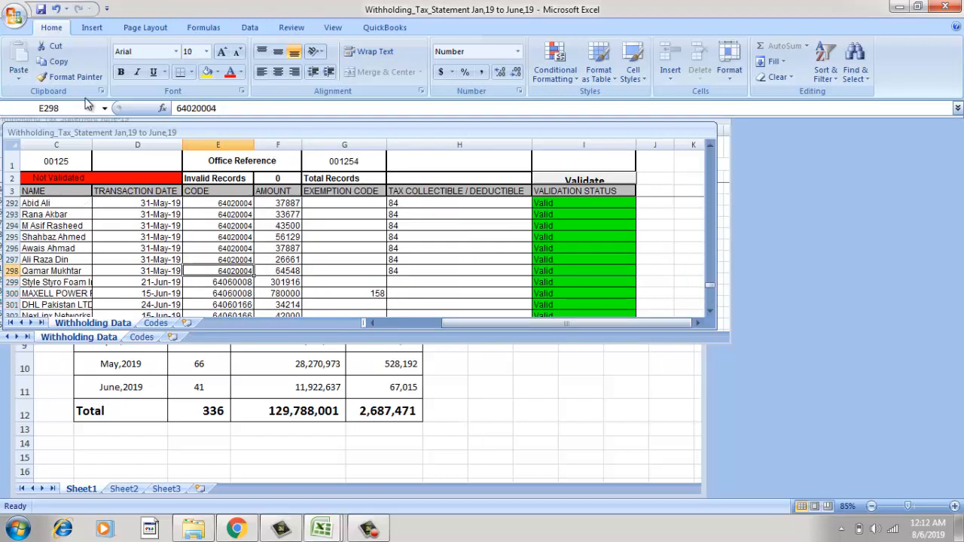
left_click(69, 77)
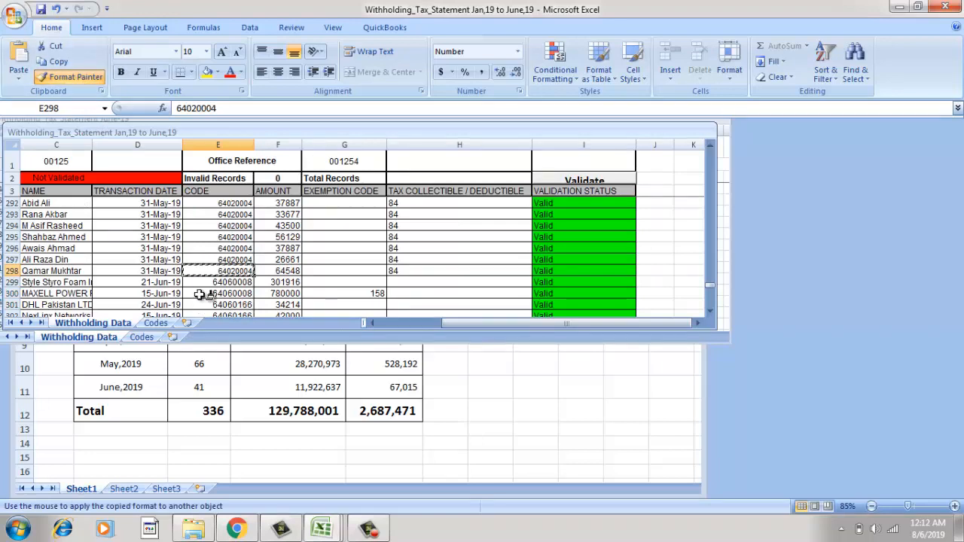
mouse_move(200, 294)
left_mouse_down()
mouse_move(214, 343)
mouse_move(212, 285)
left_mouse_up()
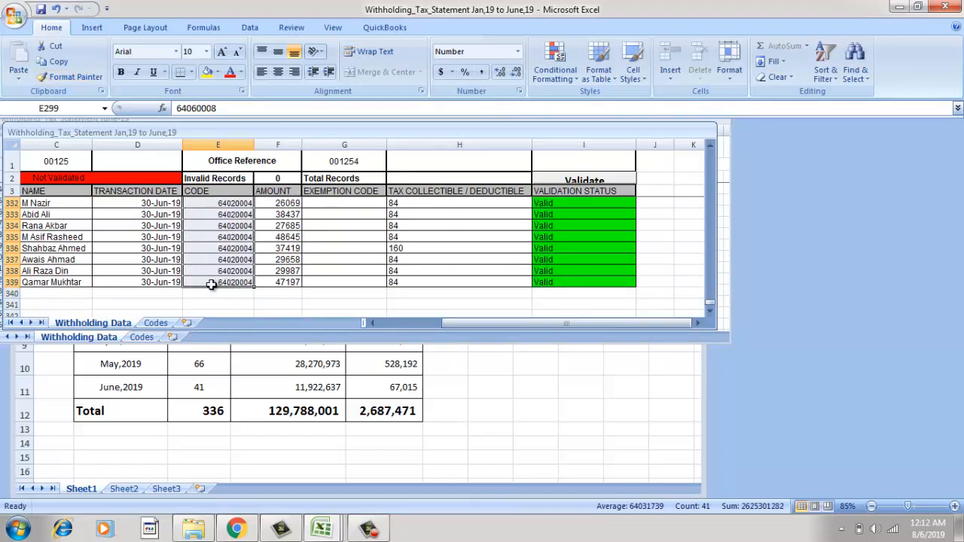
Copy the cell format of H335 onto the tax cell H336 with Format Painter.
left_click(402, 258)
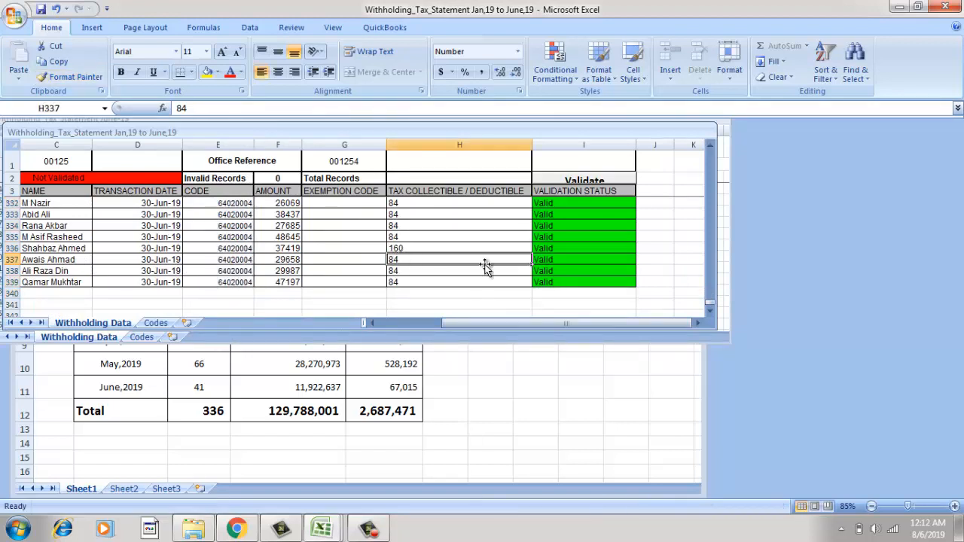
left_click(416, 237)
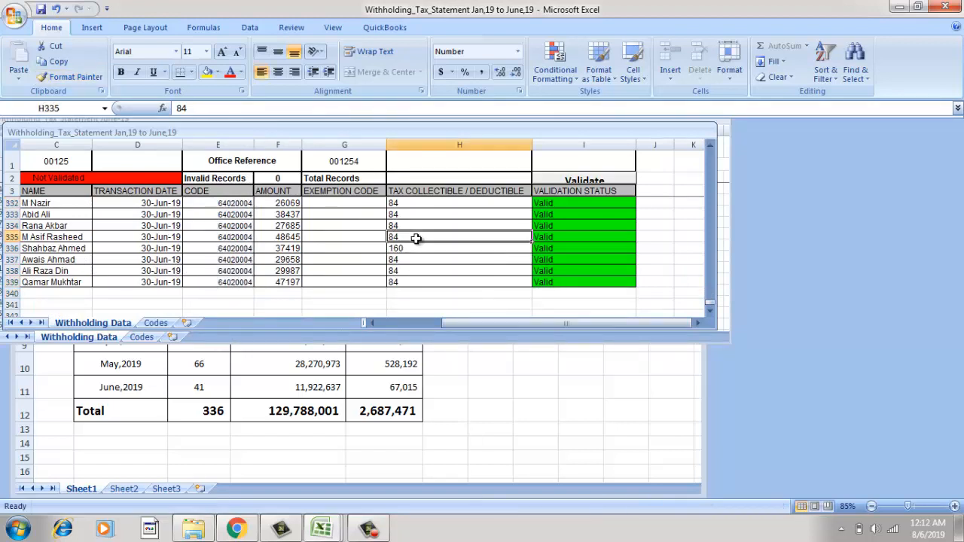
left_click(71, 76)
left_click_drag(402, 249, 403, 249)
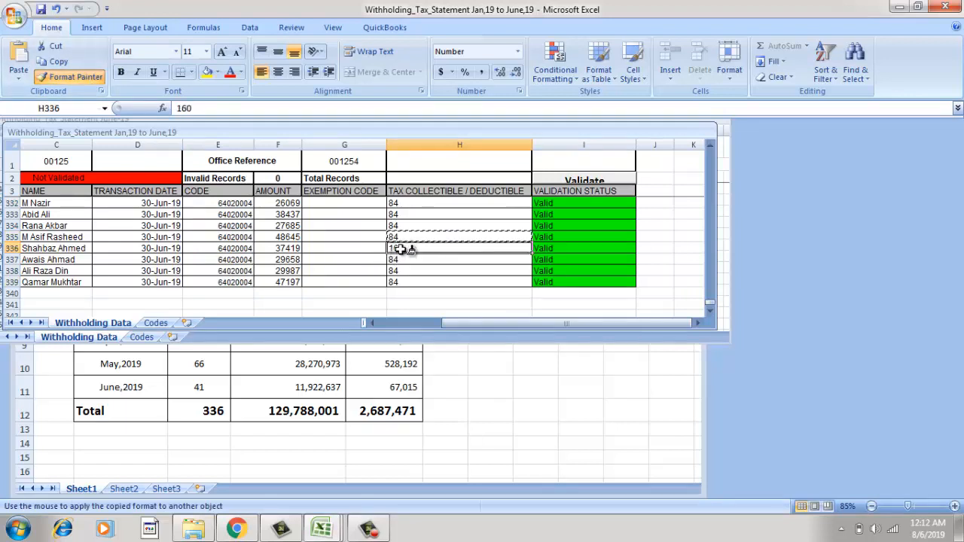
left_click(449, 270)
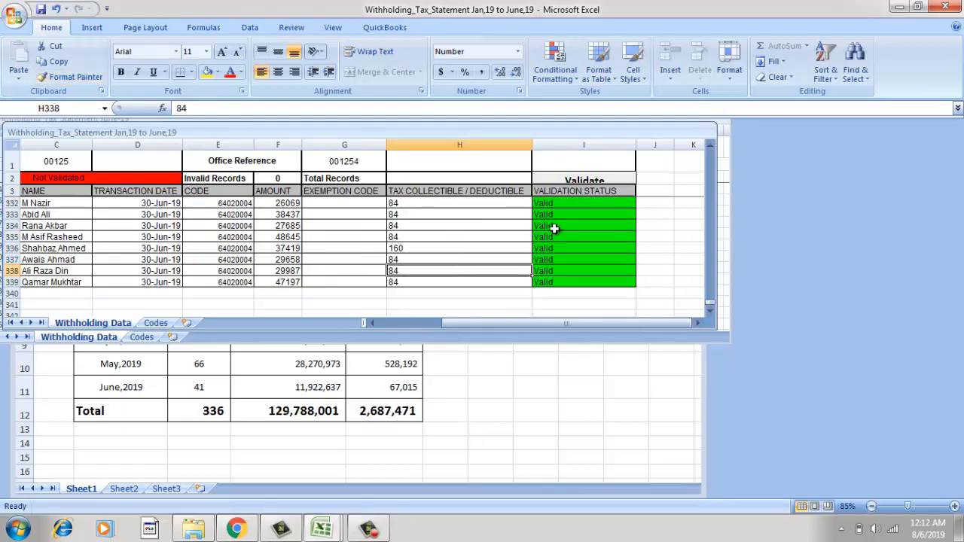
Validate the combined Jan,19 to June,19 statement with the June records included.
left_click(583, 184)
left_click(449, 236)
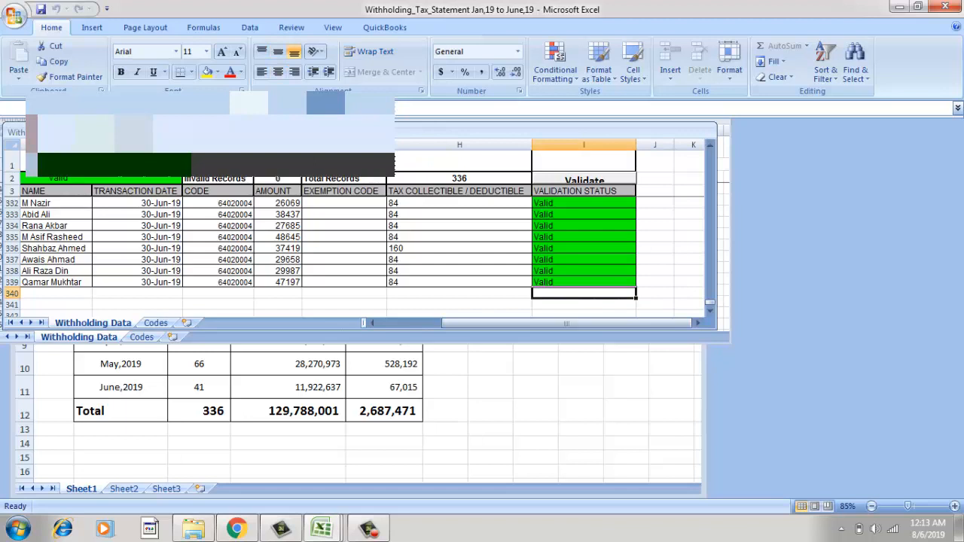
Re-enter the two header values in row 1 of the combined statement, above the Name and Exemption Code columns.
left_click(57, 162)
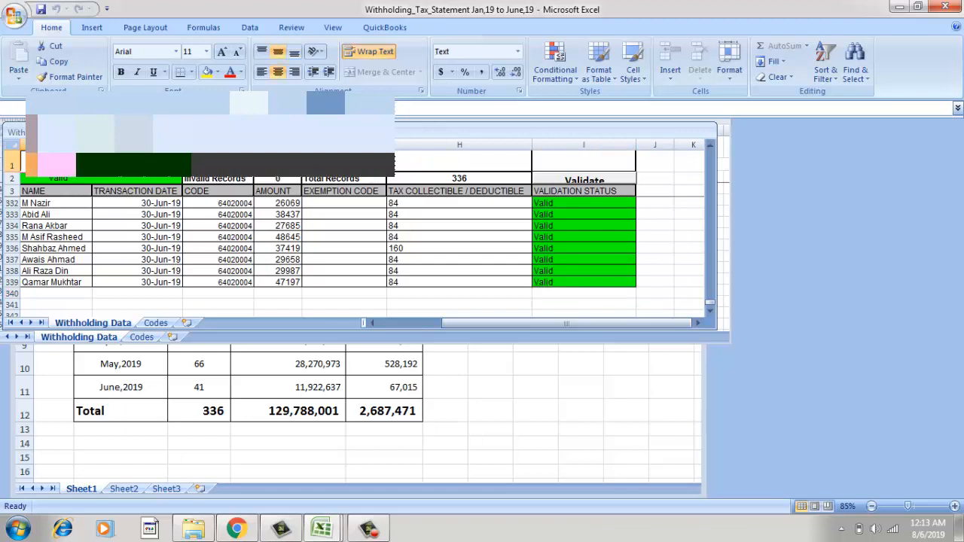
type("3")
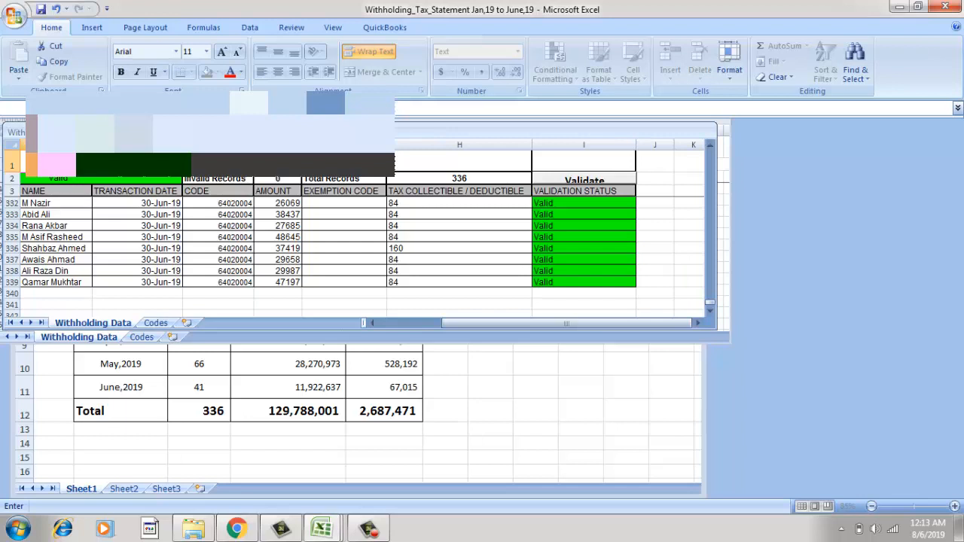
key("Return")
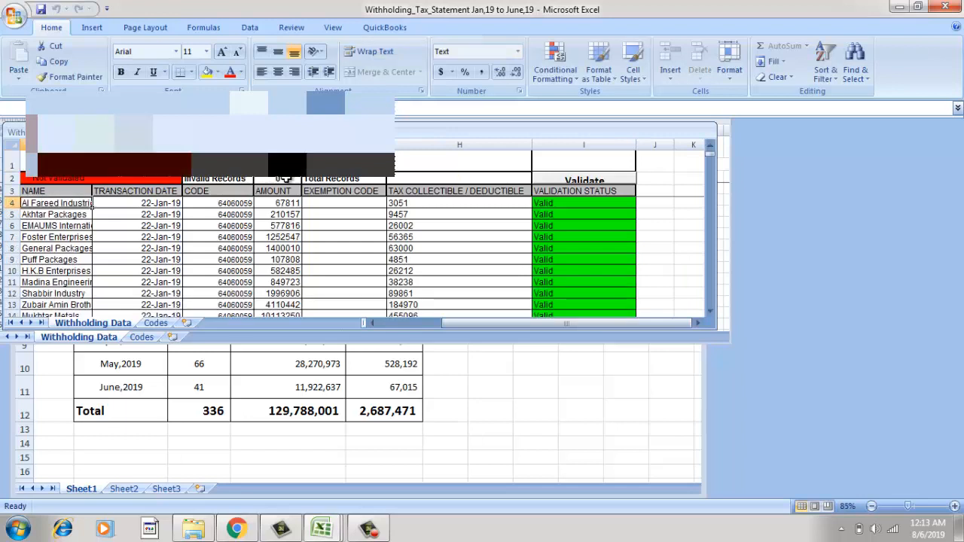
left_click(331, 167)
type("2")
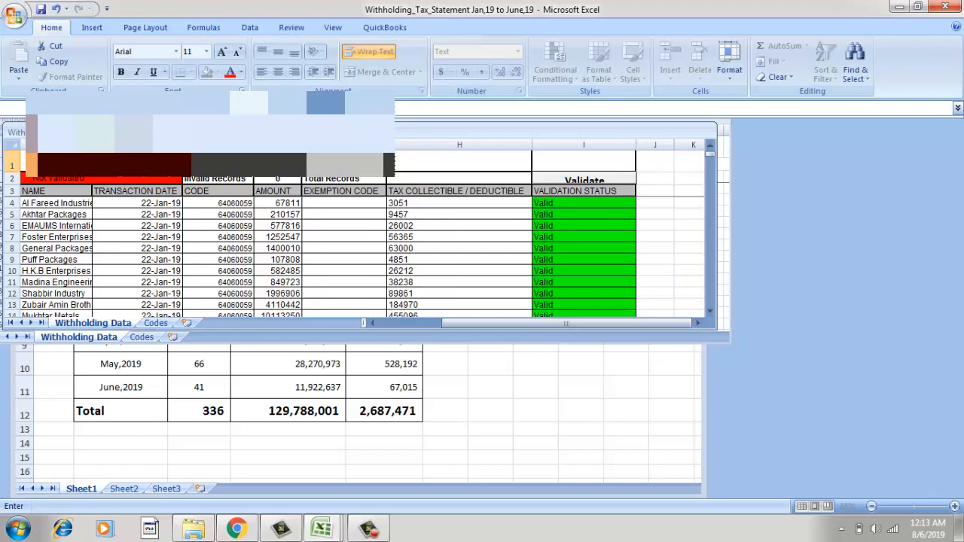
type("p")
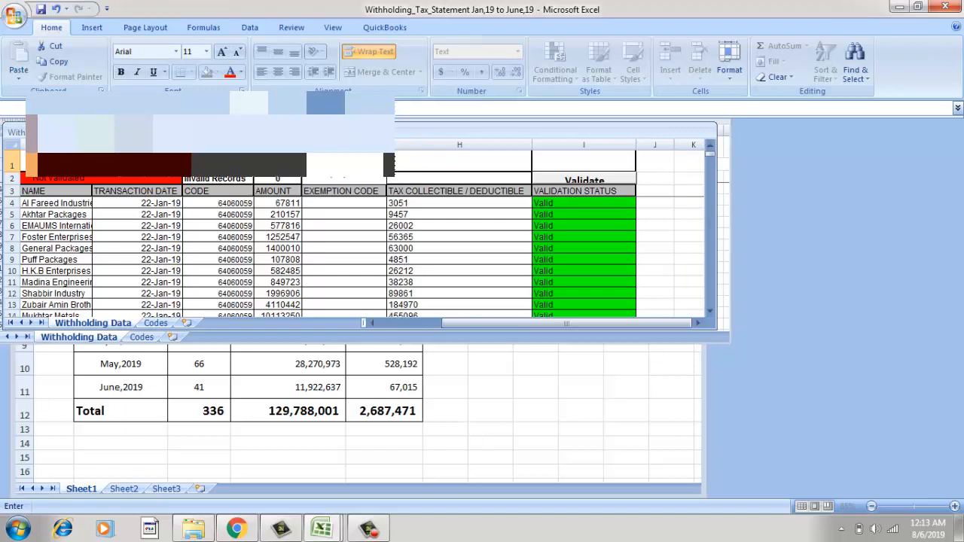
key("Return")
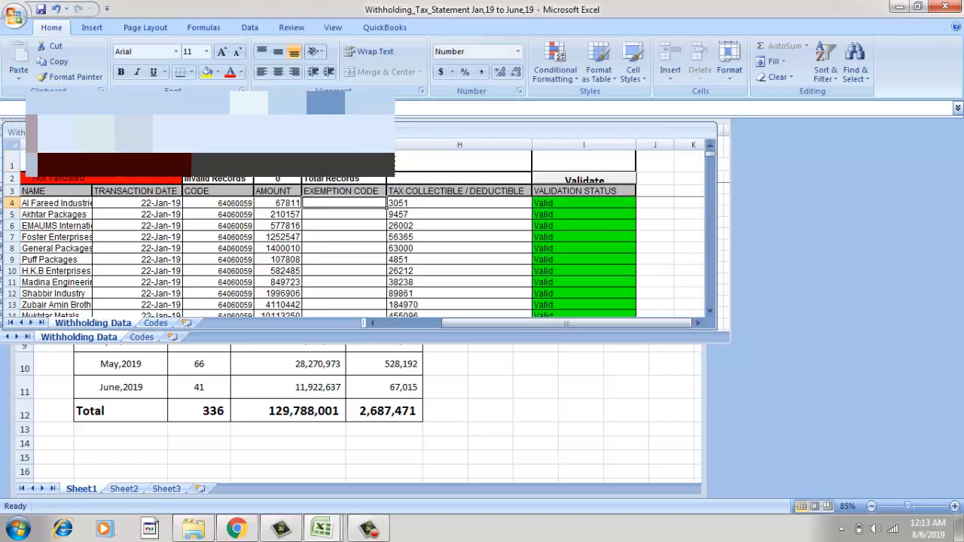
Revalidate the combined statement with its updated header and view the Jan,19 To June,19 summary totals.
left_click(575, 178)
left_click(490, 225)
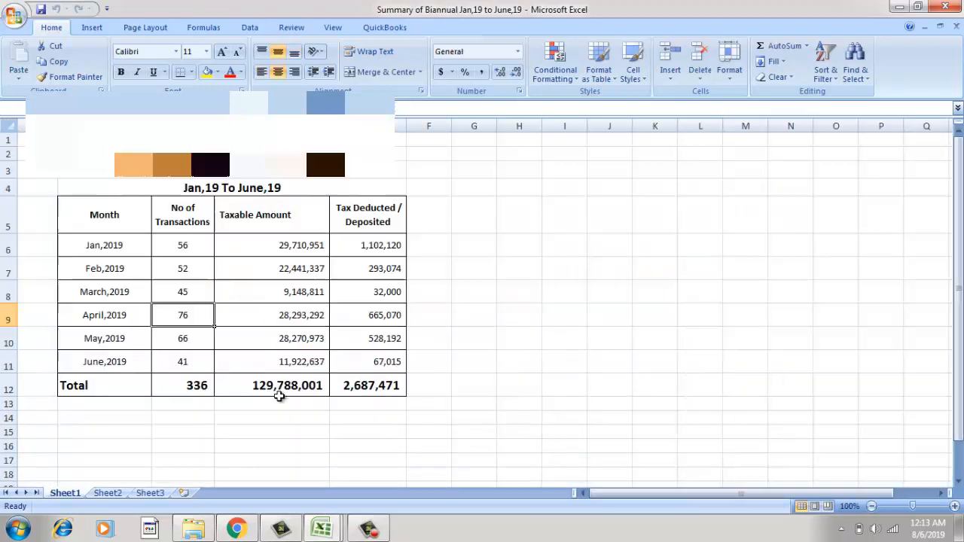
left_click(282, 402)
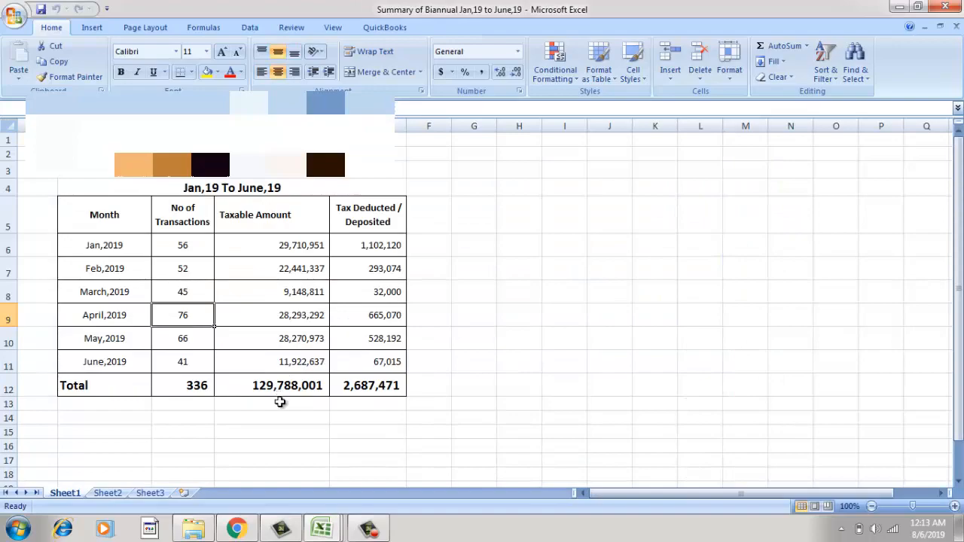
Switch to Chrome, open the Iris income tax portal from the FBR home page and log in to the taxpayer account.
left_click(236, 529)
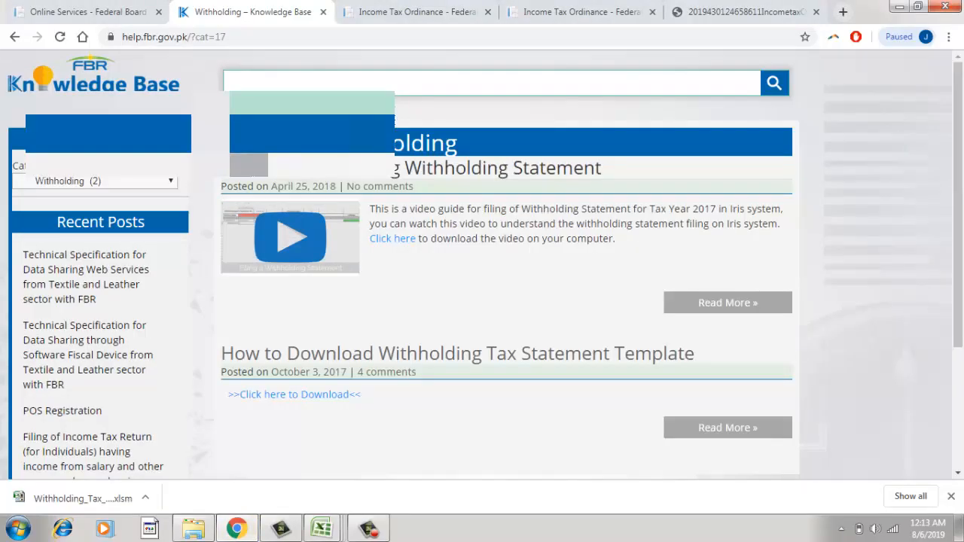
left_click(127, 17)
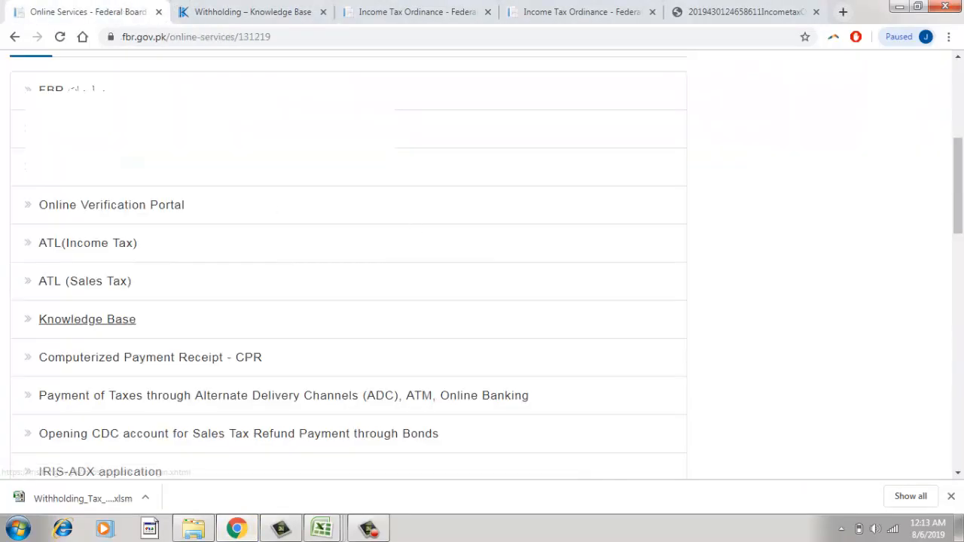
left_click(14, 37)
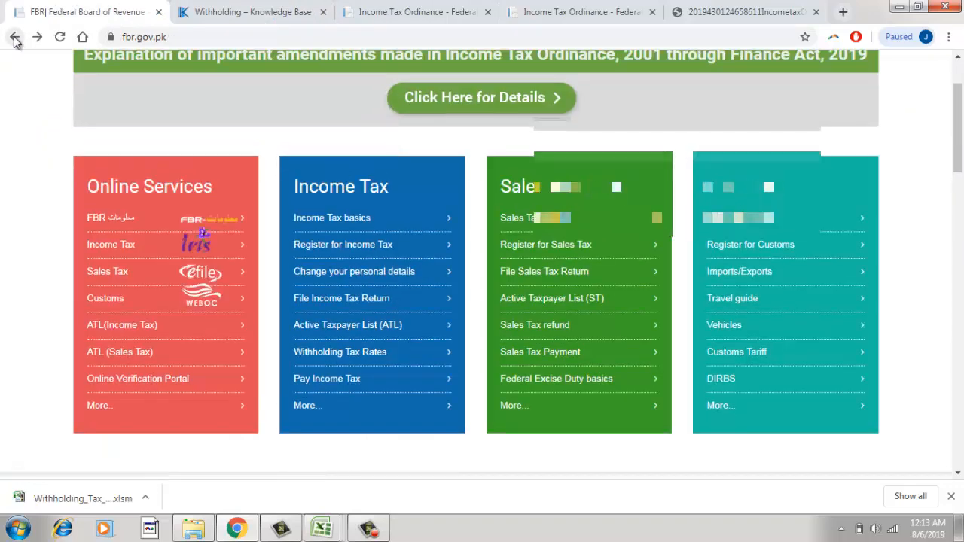
left_click(195, 252)
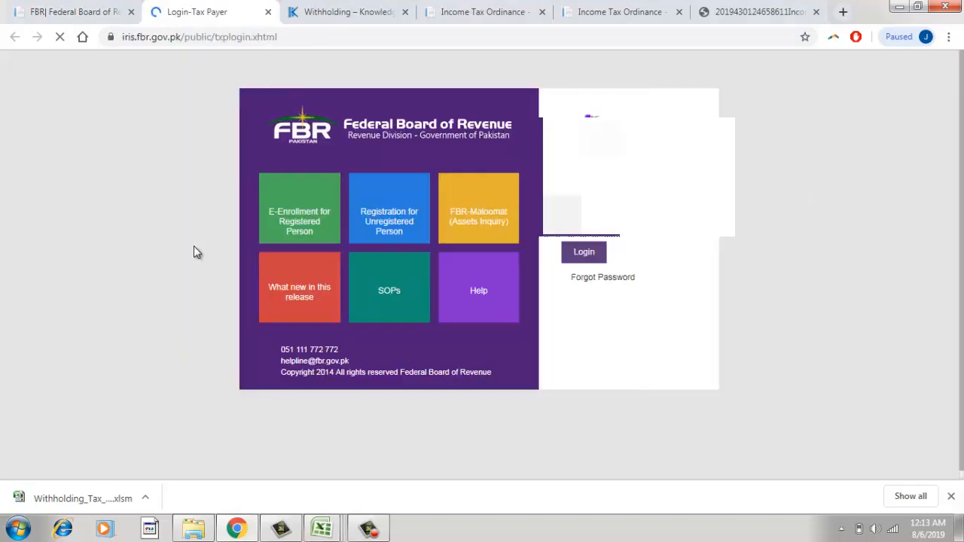
left_click(577, 253)
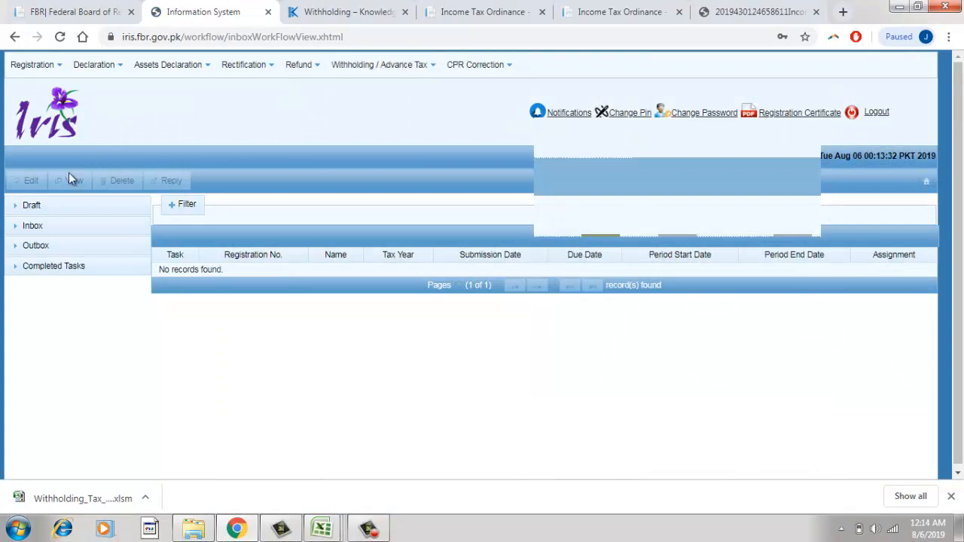
Delete the tax year 2019 draft of 165(1) (Statement of Biannual withholding taxes filed voluntarily) from the Withholding / Advance Tax drafts.
left_click(29, 206)
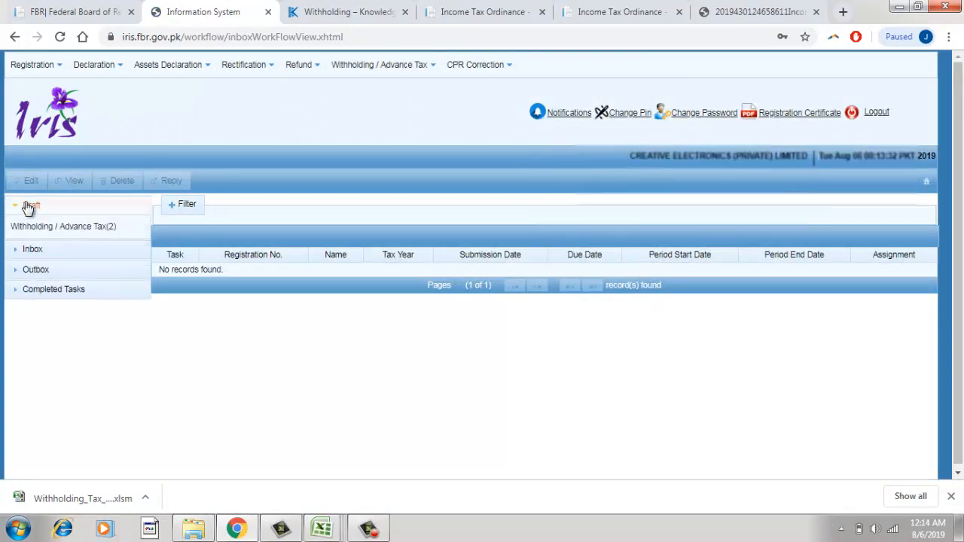
left_click(36, 226)
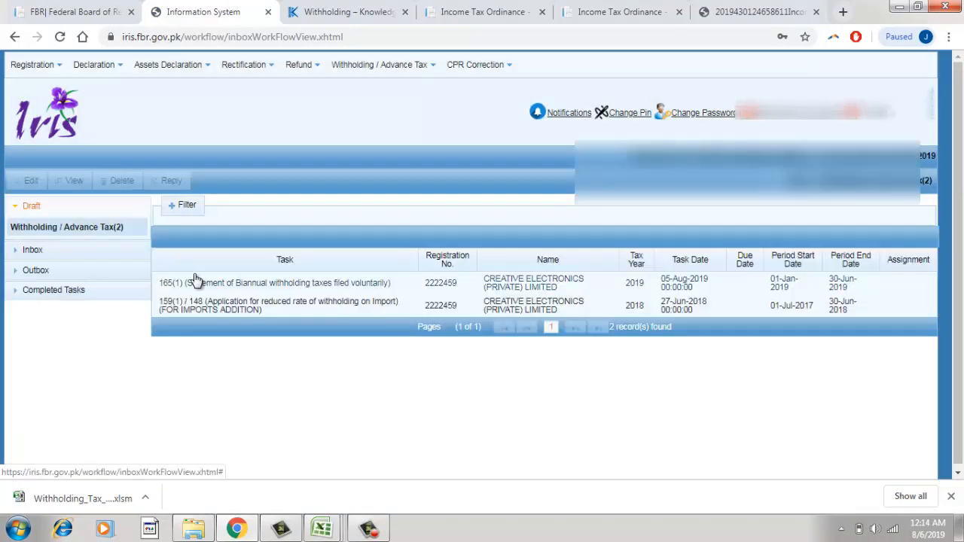
left_click(200, 288)
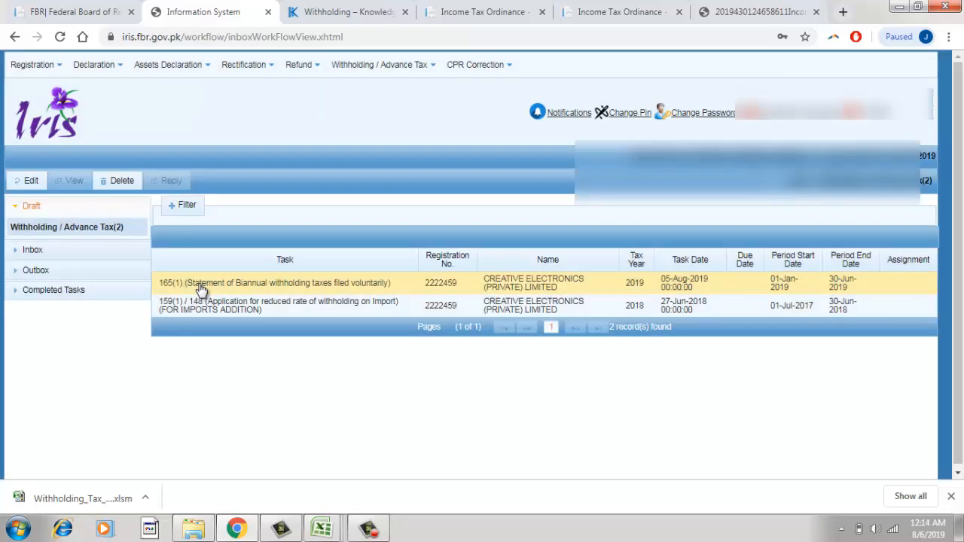
left_click(111, 183)
left_click(422, 282)
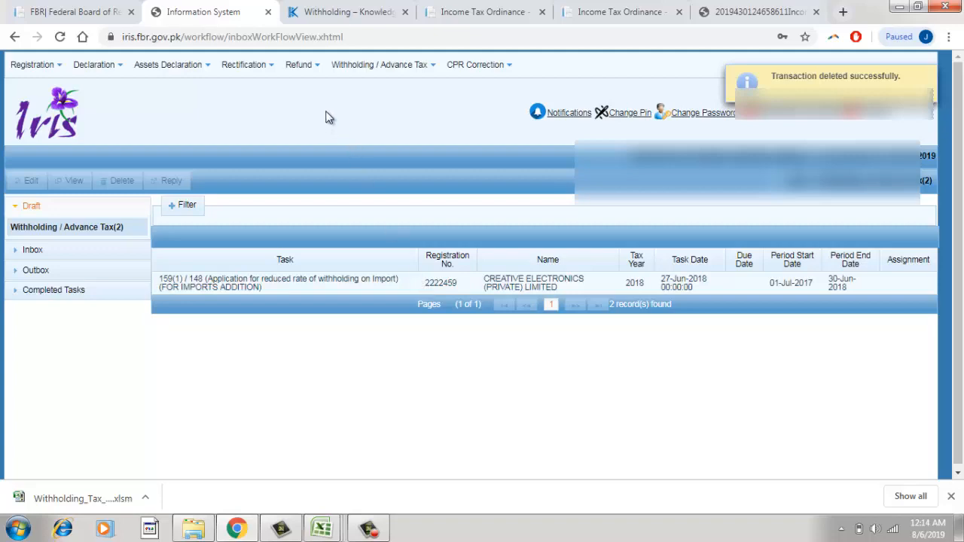
Start a new 165(1) (Statement of Biannual withholding taxes filed voluntarily) form.
mouse_move(356, 64)
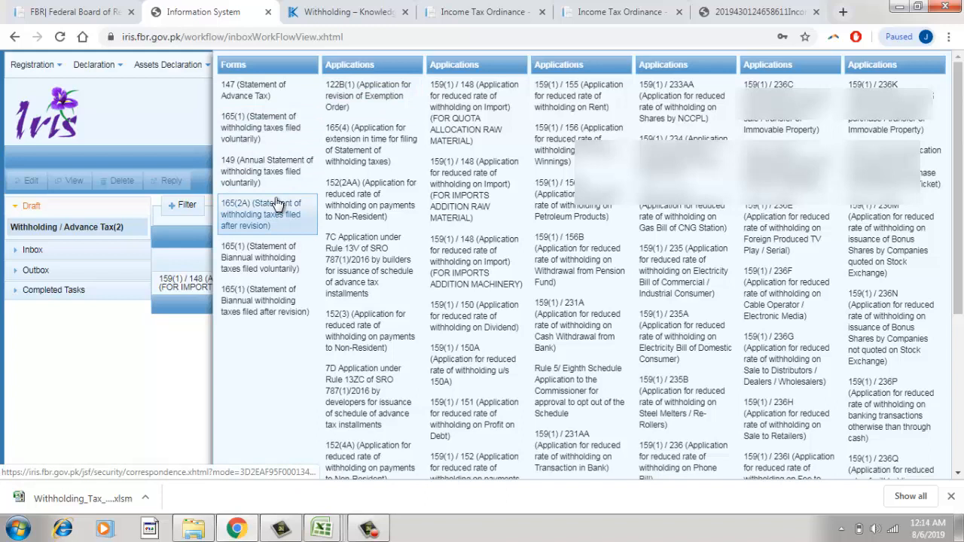
left_click(286, 257)
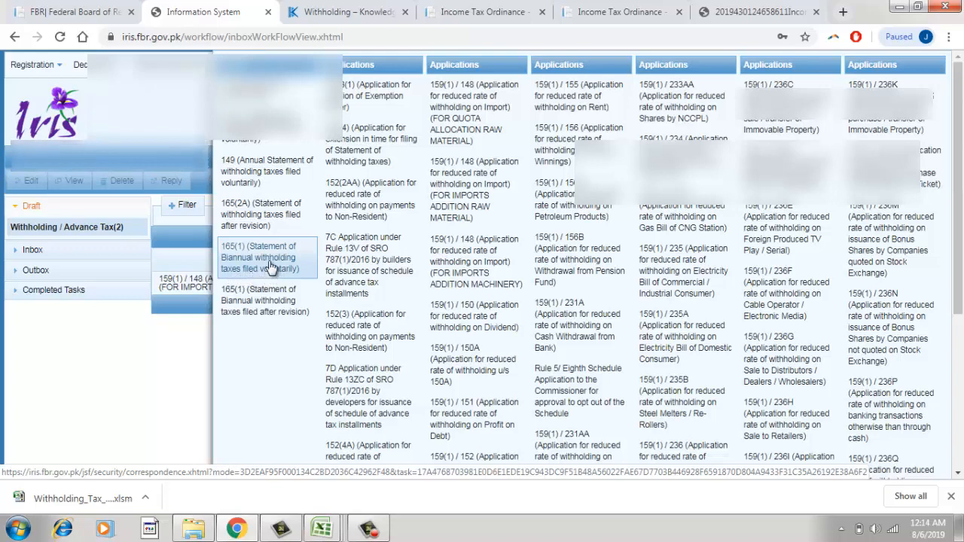
left_click(265, 262)
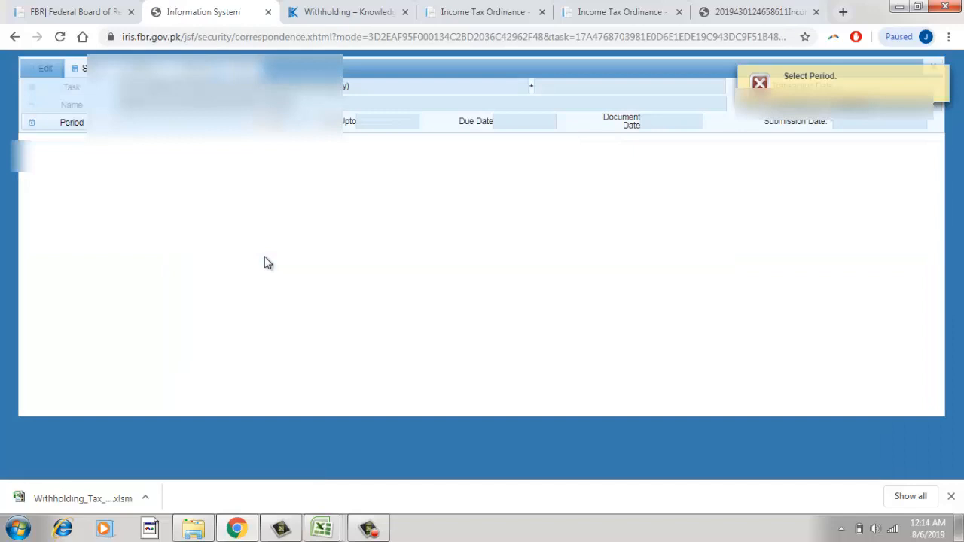
Try to set the statement's period to 01-Jul-2018 to 31-Dec-2018 of tax period 2019.
left_click(71, 124)
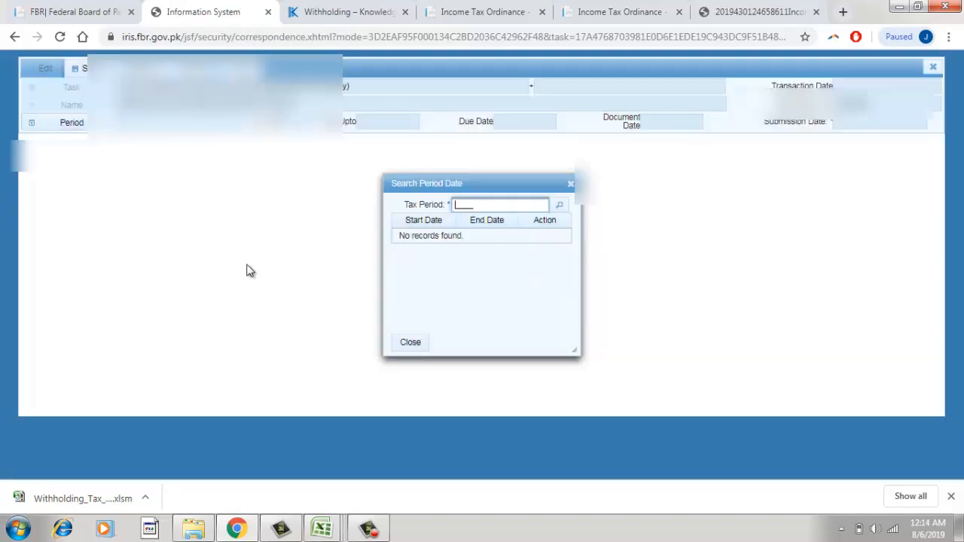
type("201")
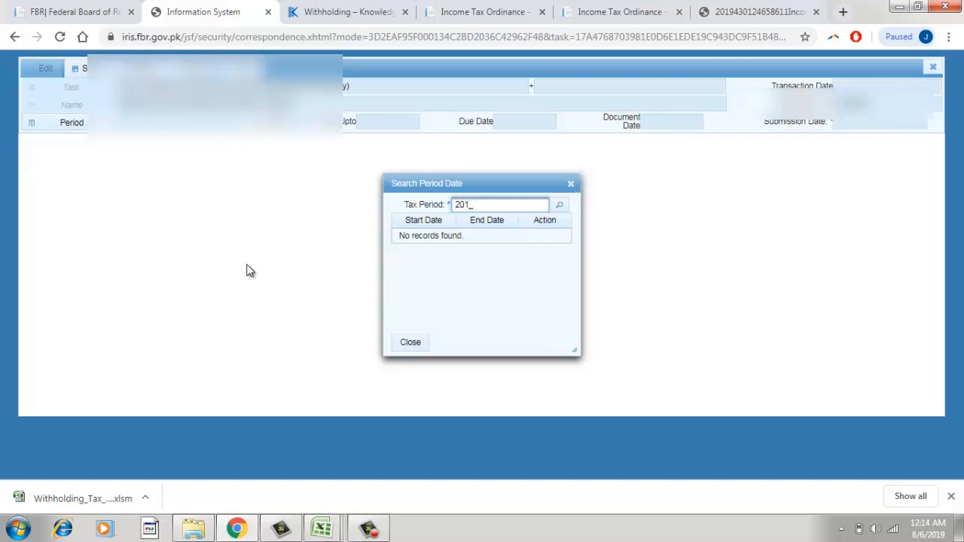
type("9")
key("Return")
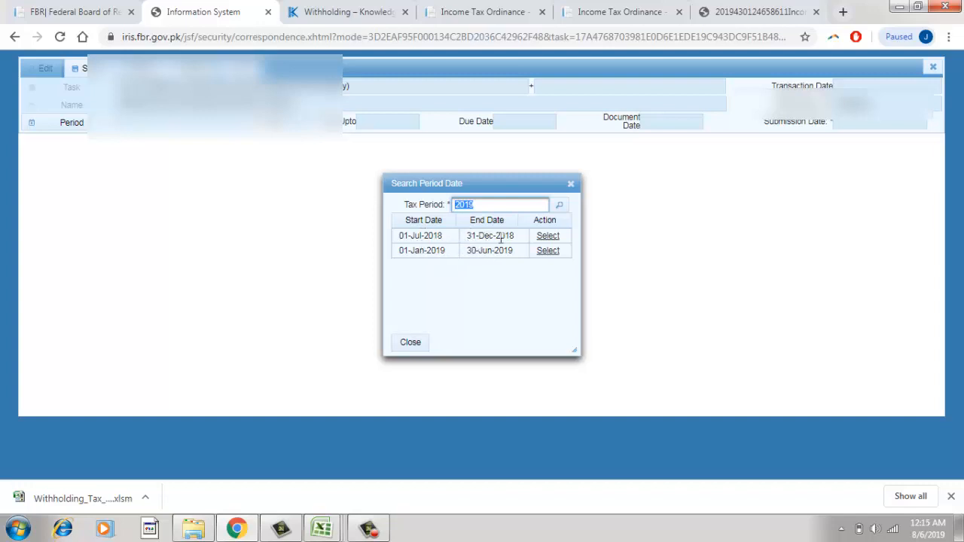
left_click(548, 240)
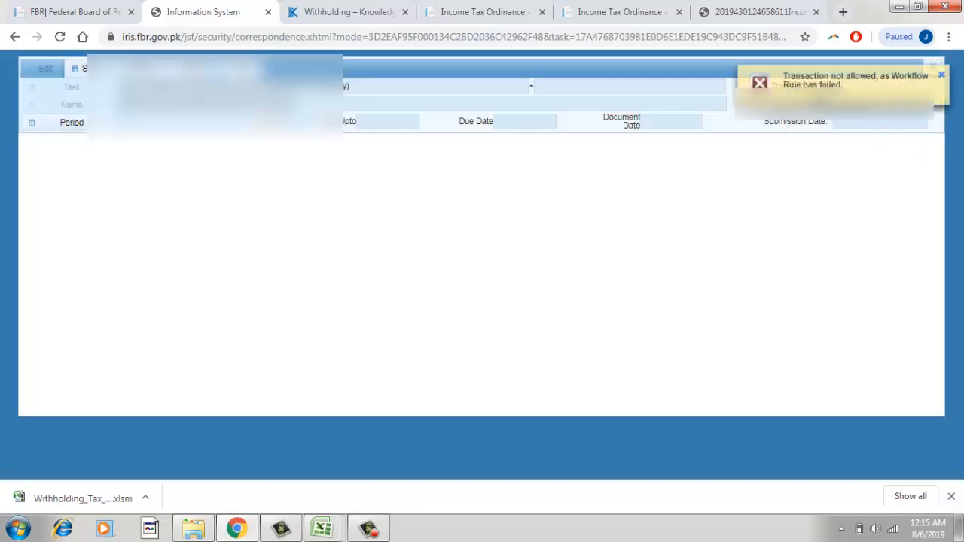
left_click(942, 76)
Set the biannual statement's period to 01-Jan-2019 to 30-Jun-2019 of tax period 2019 and dismiss the browser's downloads bar.
left_click(83, 124)
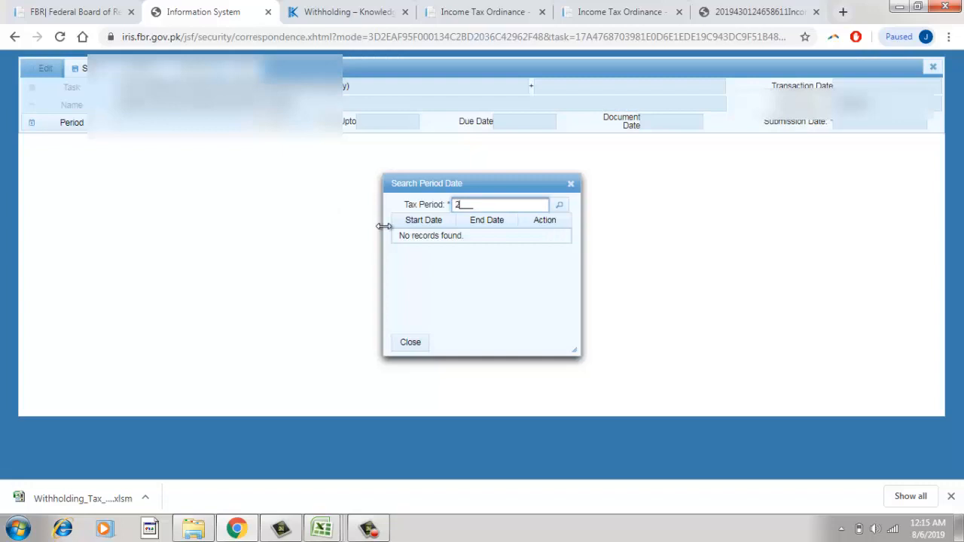
type("2019")
key("Return")
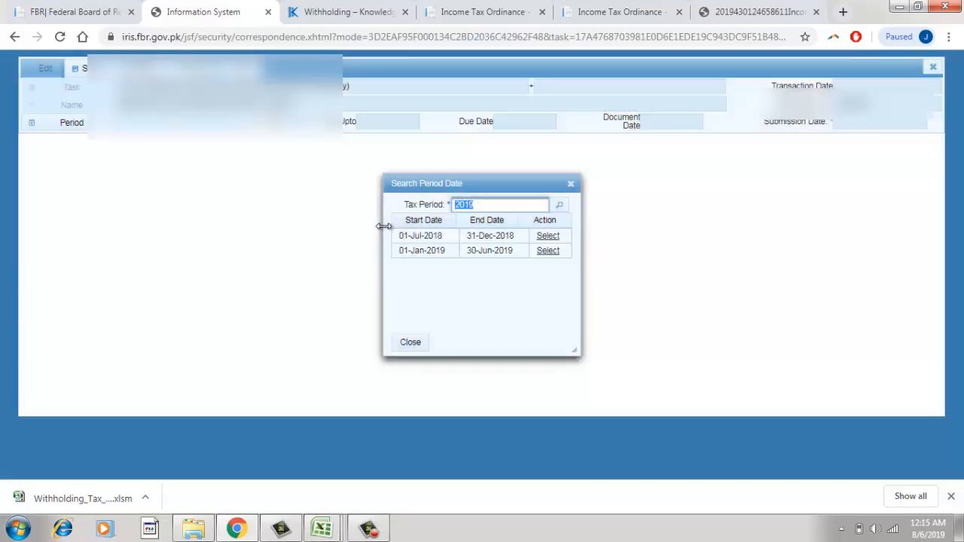
left_click(547, 252)
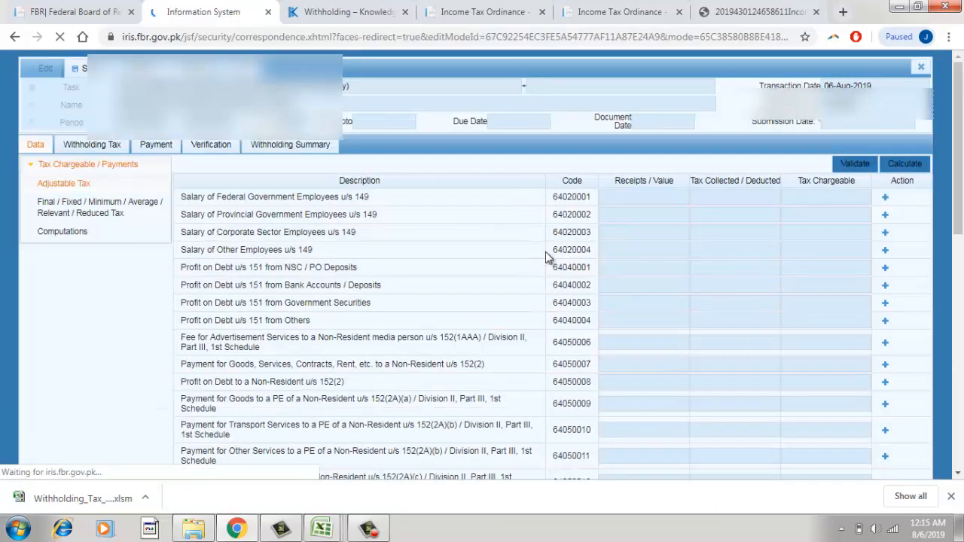
left_click(950, 496)
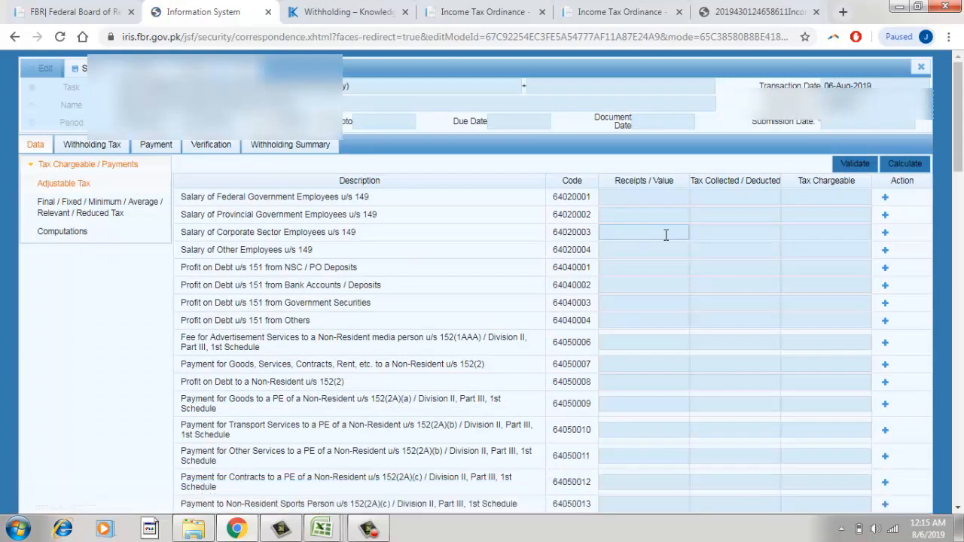
Examine the manual entry form for Salary of Federal Government Employees u/s 149, code 64020001, and close it without an entry.
left_click(885, 198)
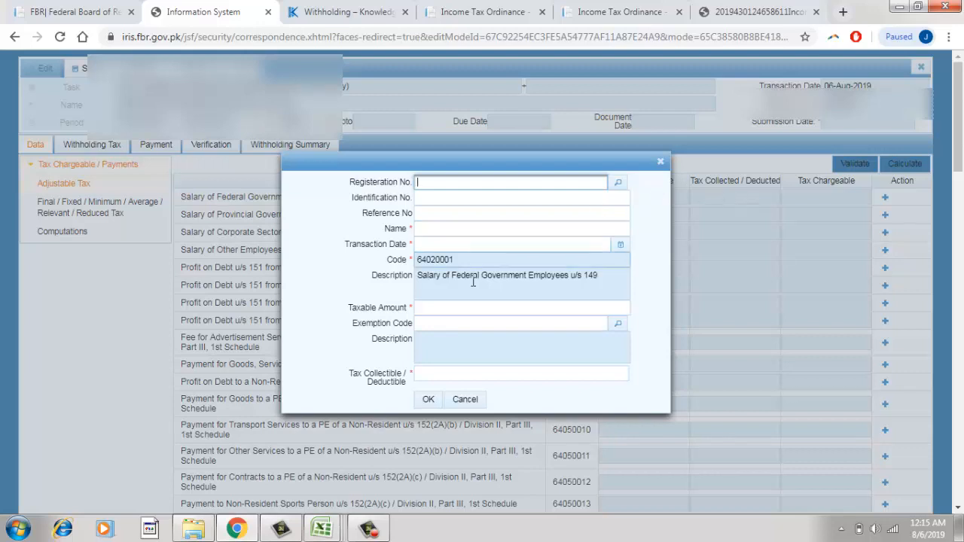
left_click(661, 161)
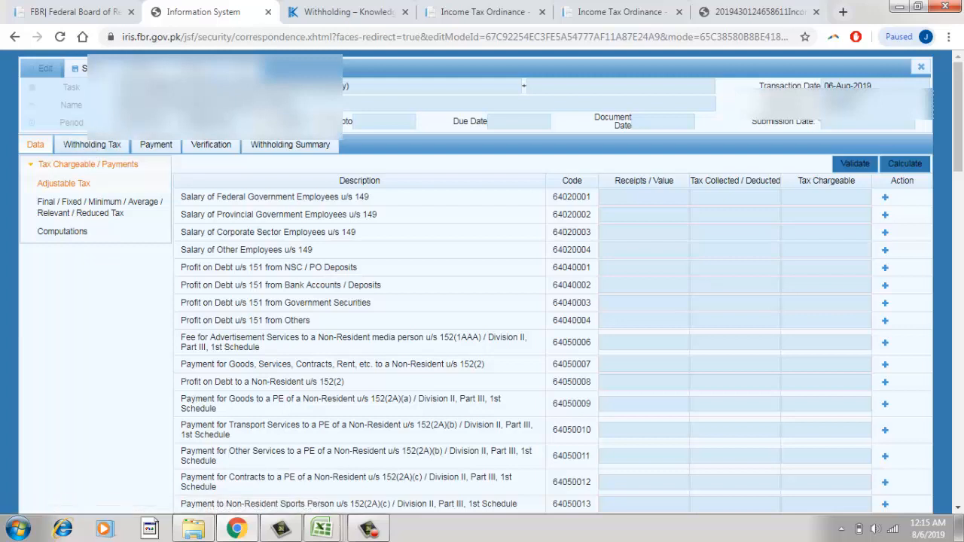
Try to choose Withholding_Tax_Statement Jan,19 to June,19 from the desktop folder Biannual WHTS Jan,19 to June,19 as the Withholding Tax import file.
left_click(92, 145)
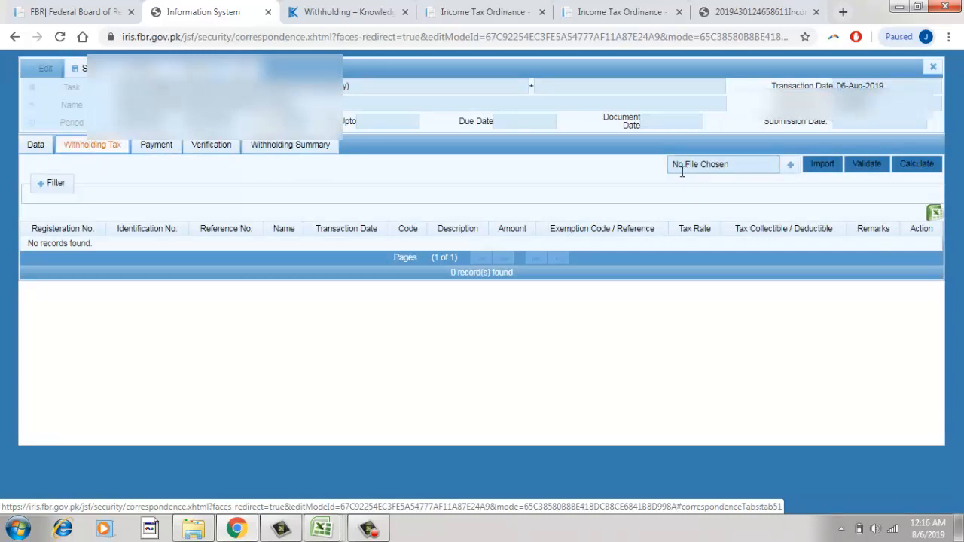
left_click(790, 167)
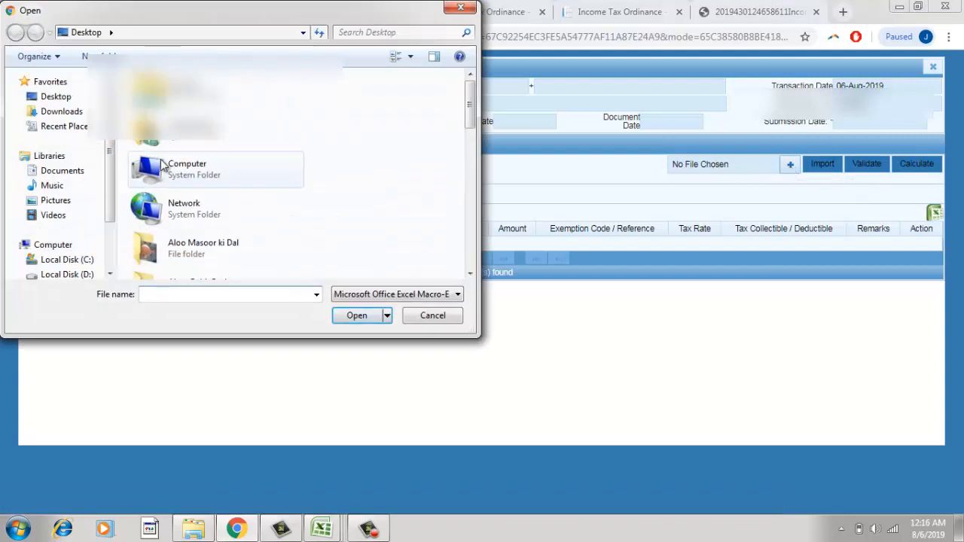
left_click(58, 97)
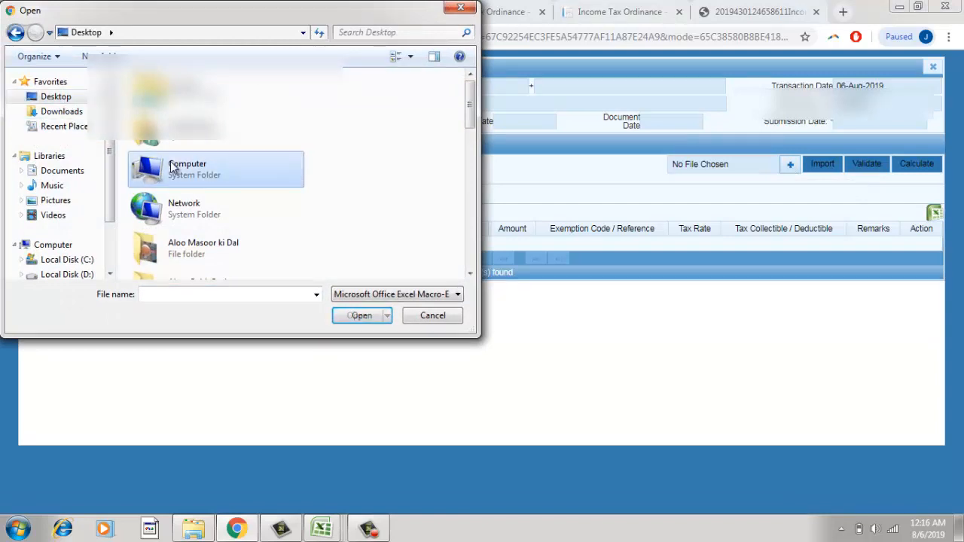
scroll(174, 167, "down", 3)
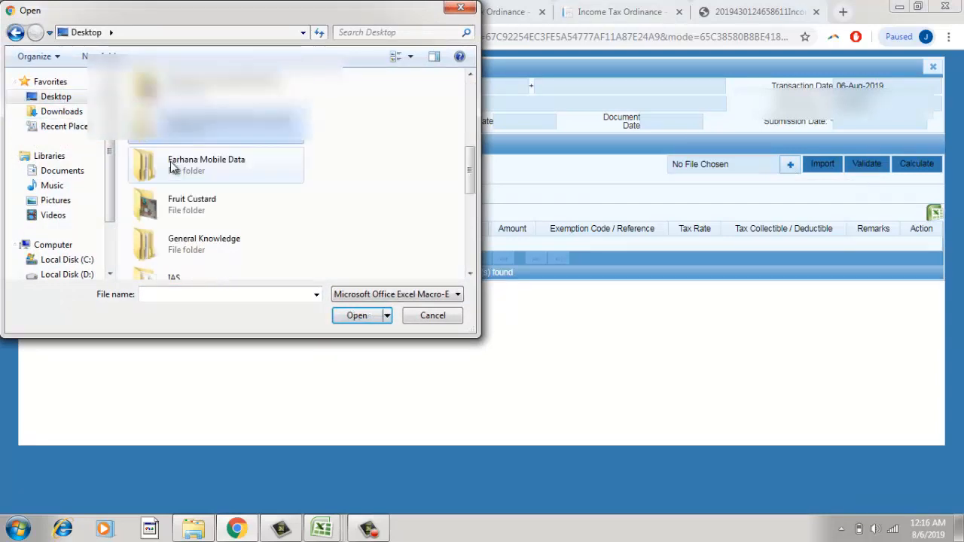
key("Return")
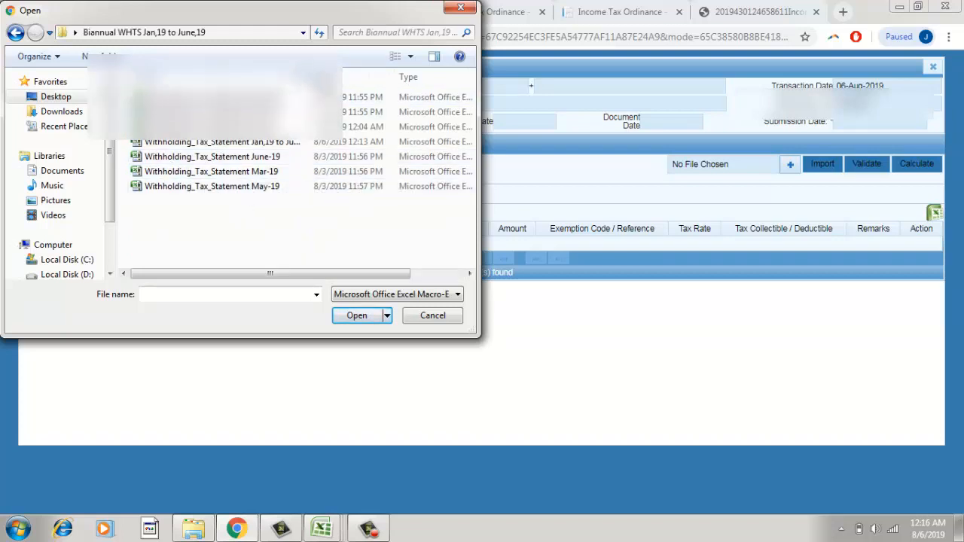
left_click_drag(324, 79, 161, 78)
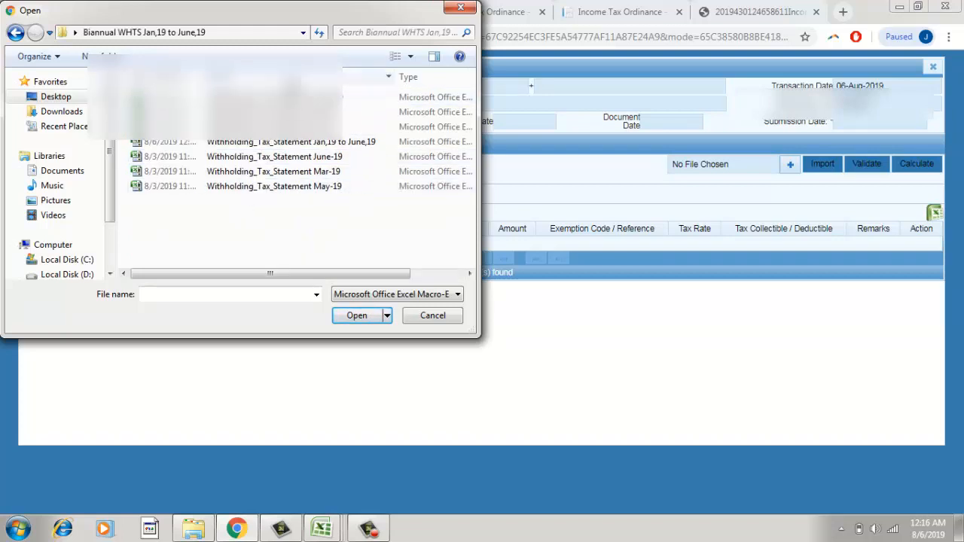
left_click_drag(283, 78, 204, 77)
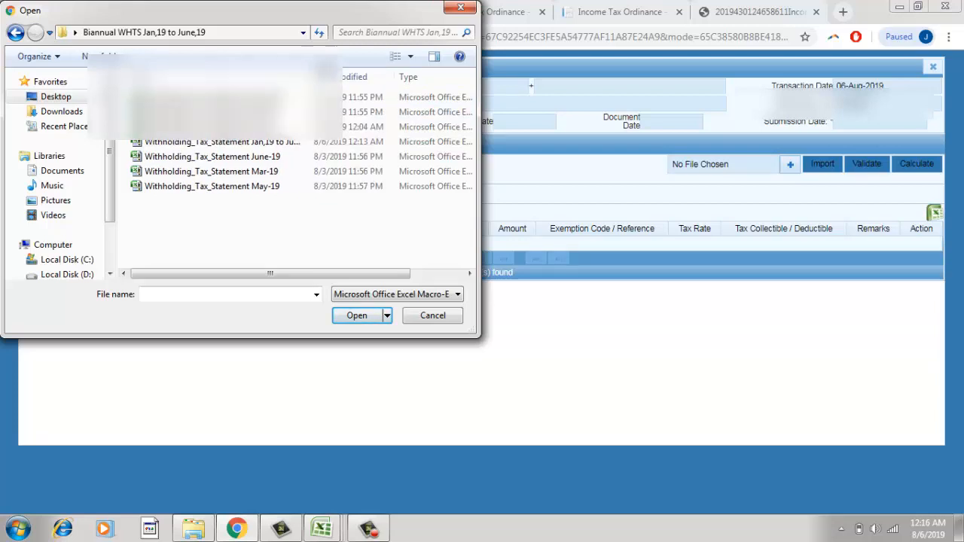
left_click_drag(310, 78, 363, 77)
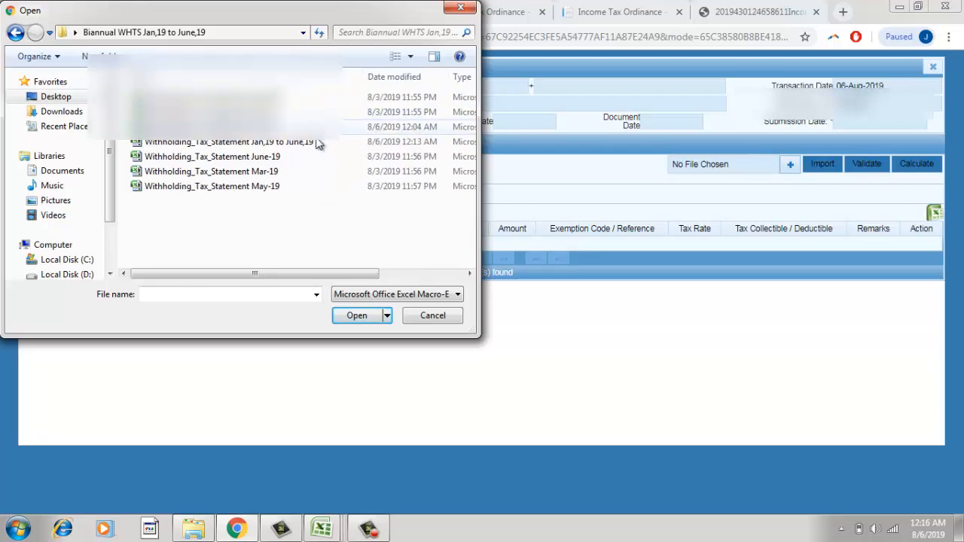
left_click(248, 143)
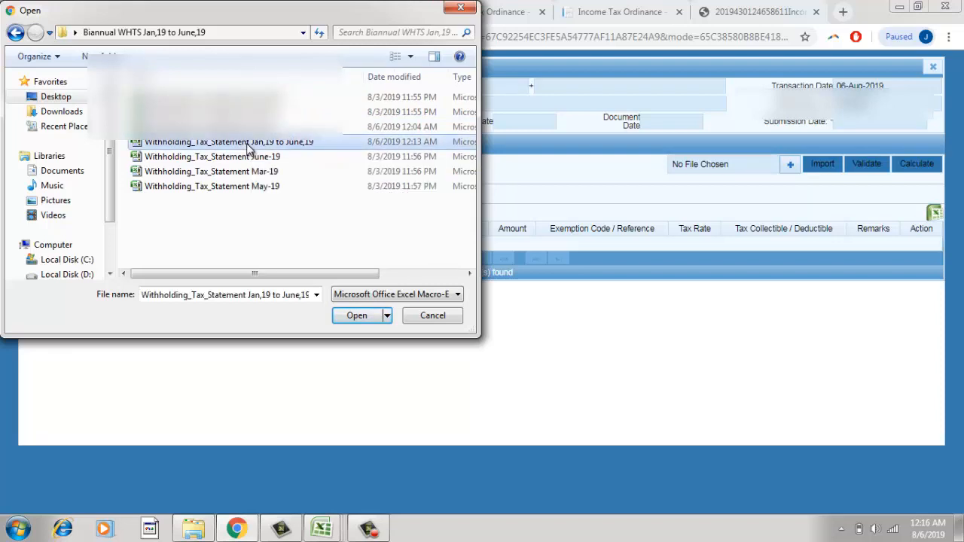
double_click(247, 144)
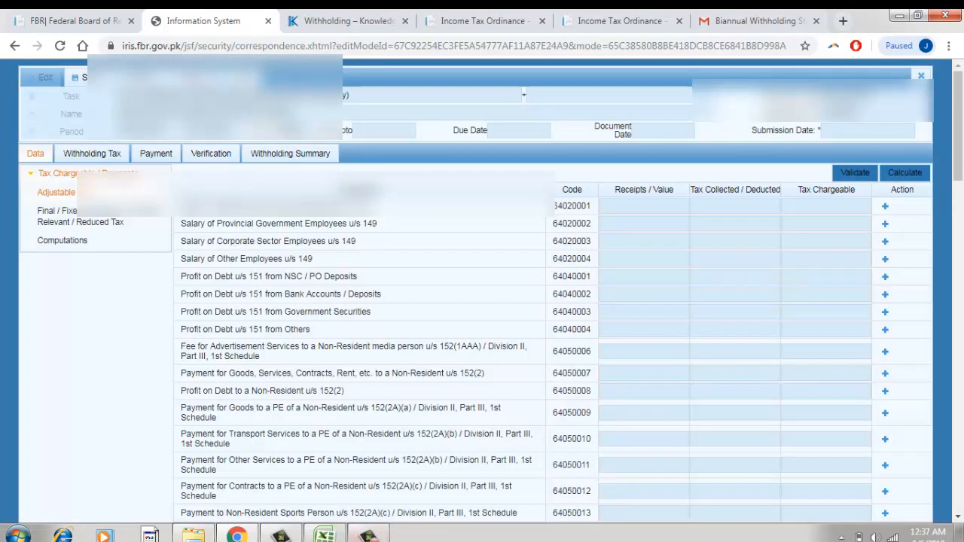
Open the workbook Withholding_Tax_Statement Biannual Jan,19 to June,19 in Excel, review its Withholding Data sheet up to the first entries, and close it.
mouse_move(325, 536)
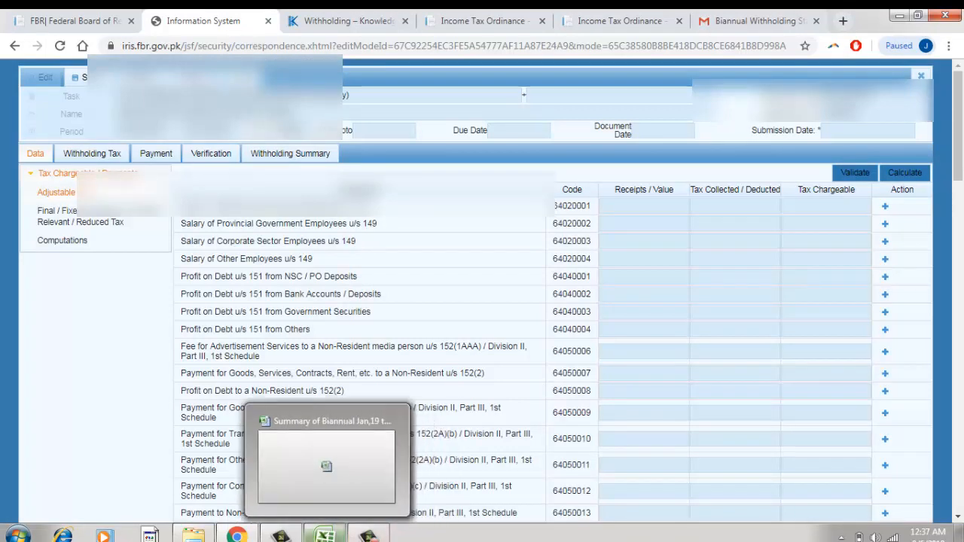
left_click(197, 535)
double_click(535, 135)
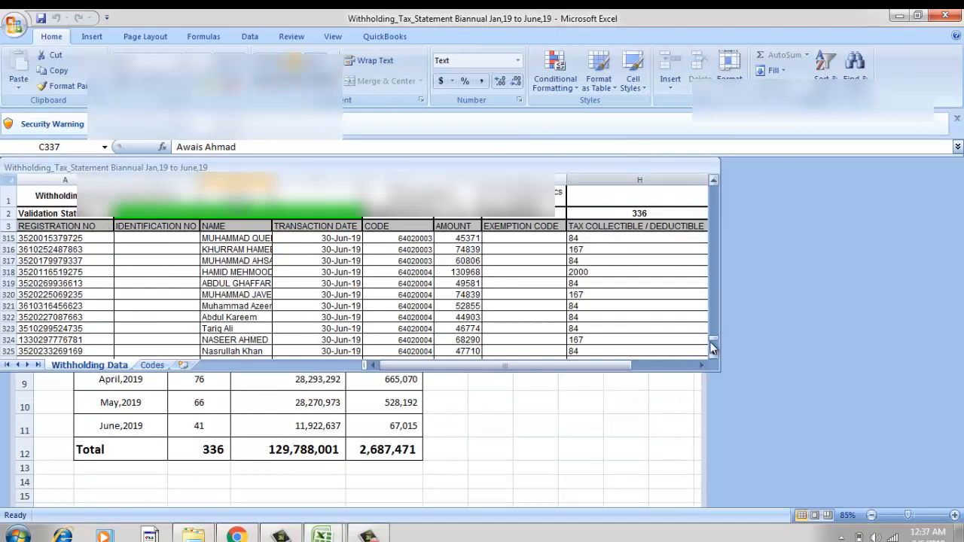
left_click_drag(714, 348, 719, 188)
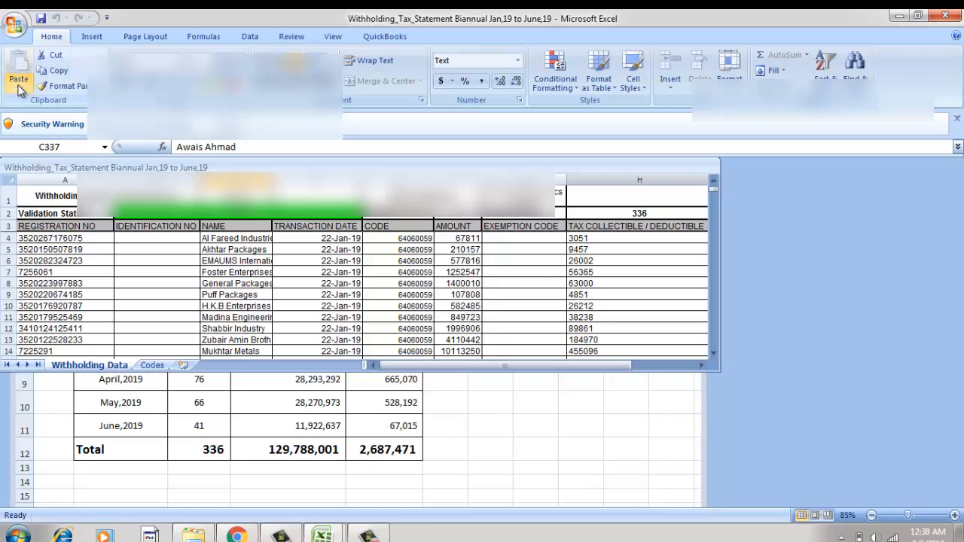
left_click(15, 28)
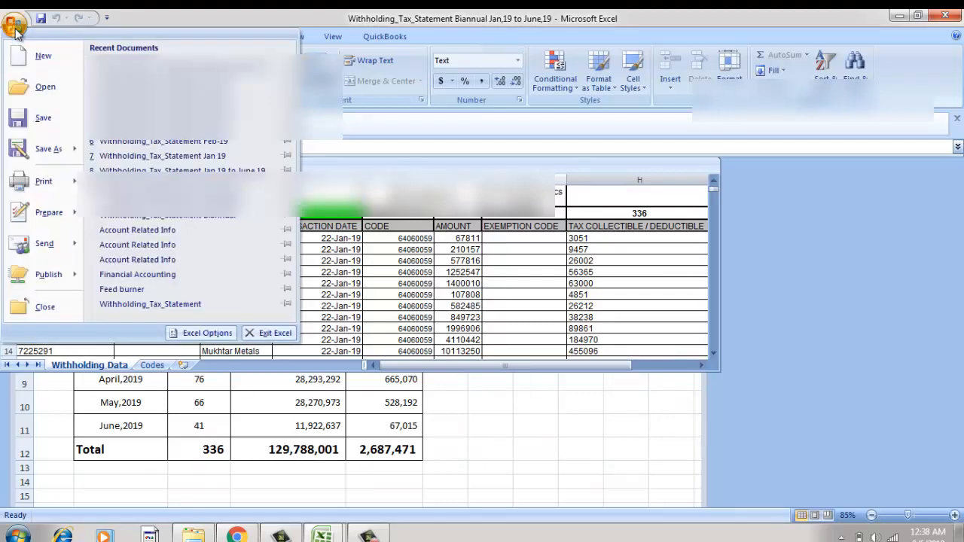
left_click(36, 303)
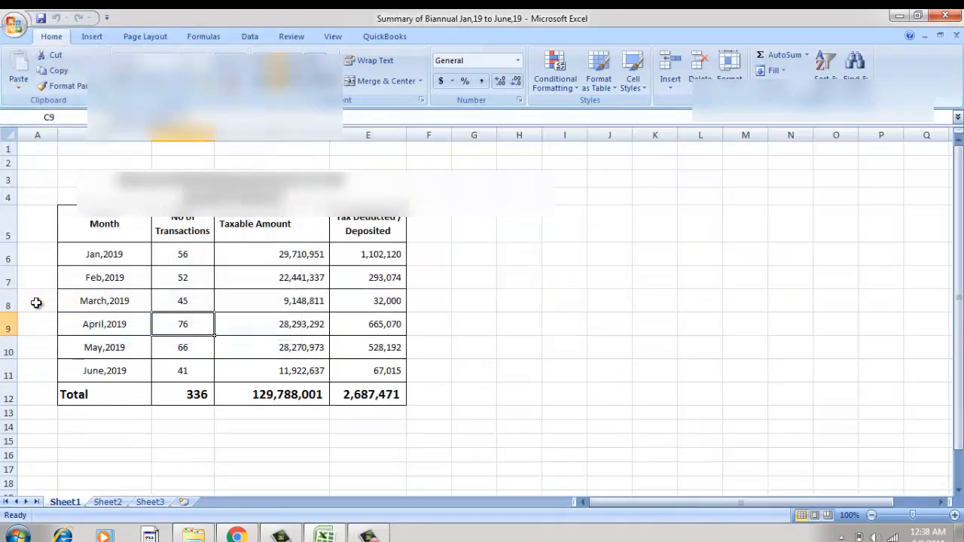
Switch to Iris in the browser and import Withholding_Tax_Statement Biannual Jan,19 to June,19 into the statement's Withholding Tax section.
left_click(237, 536)
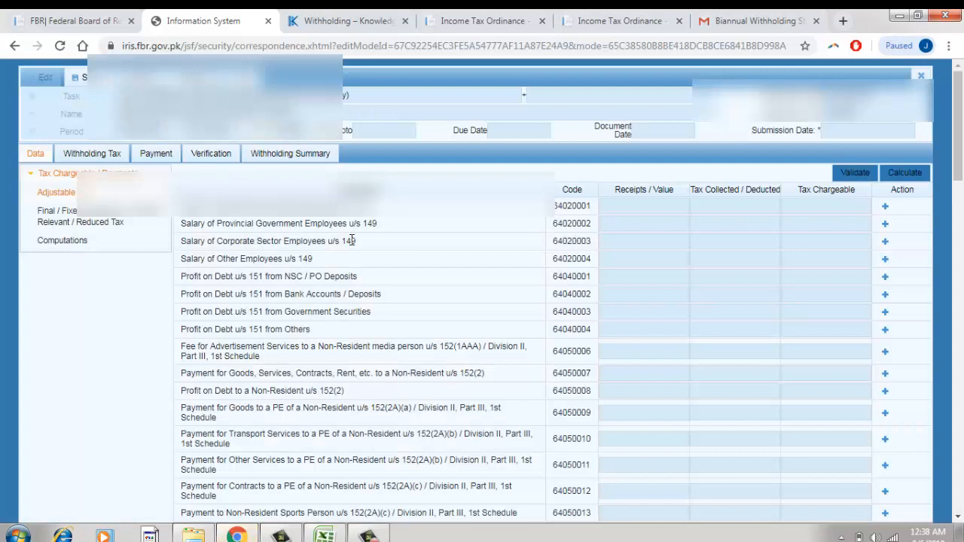
left_click(87, 159)
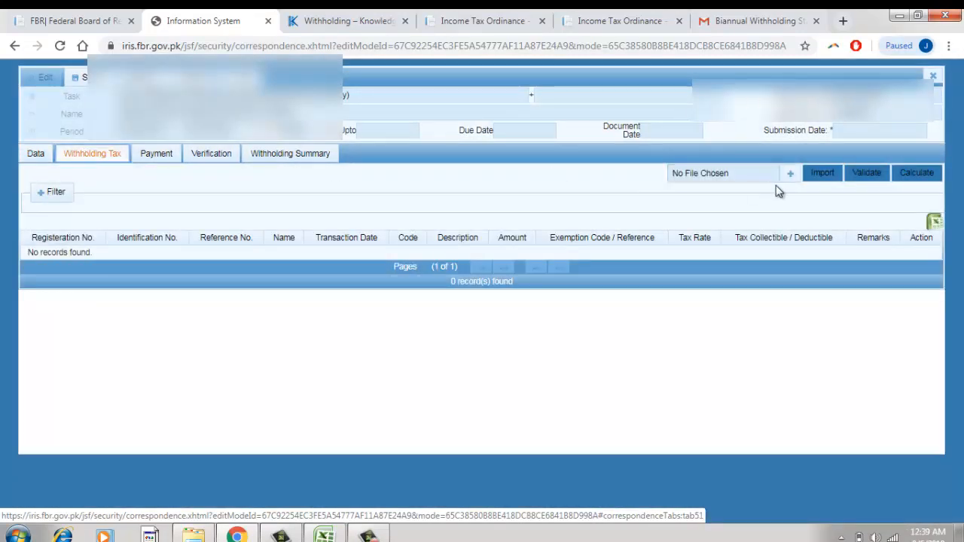
left_click(791, 174)
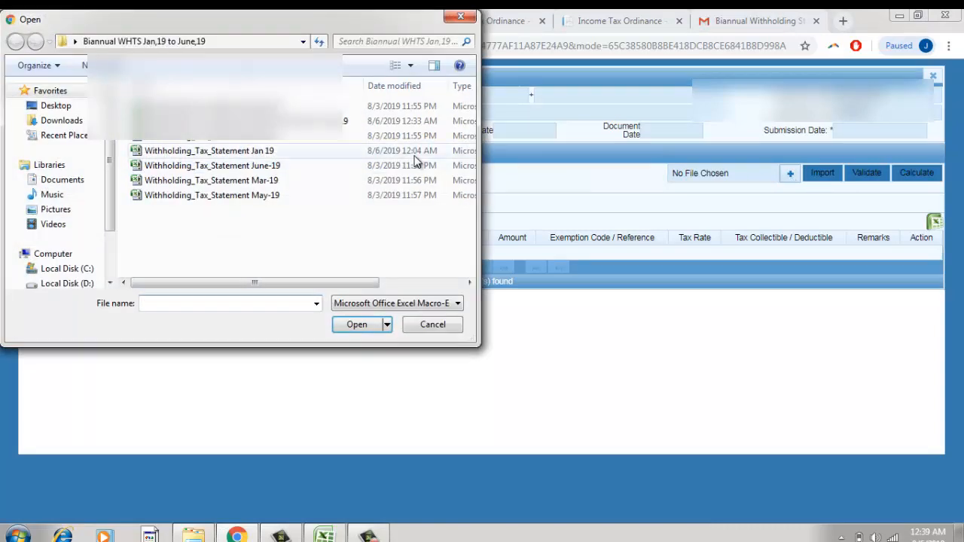
left_click(238, 122)
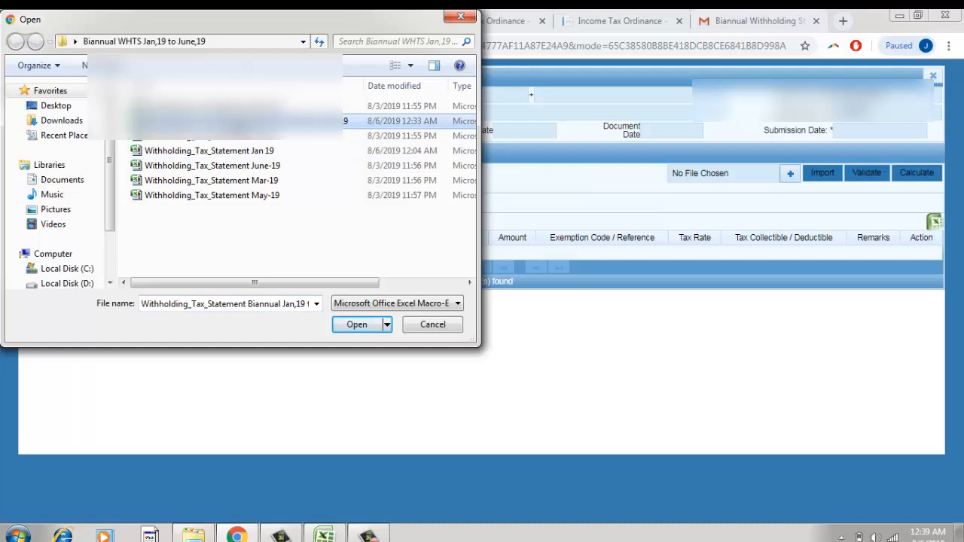
key("Return")
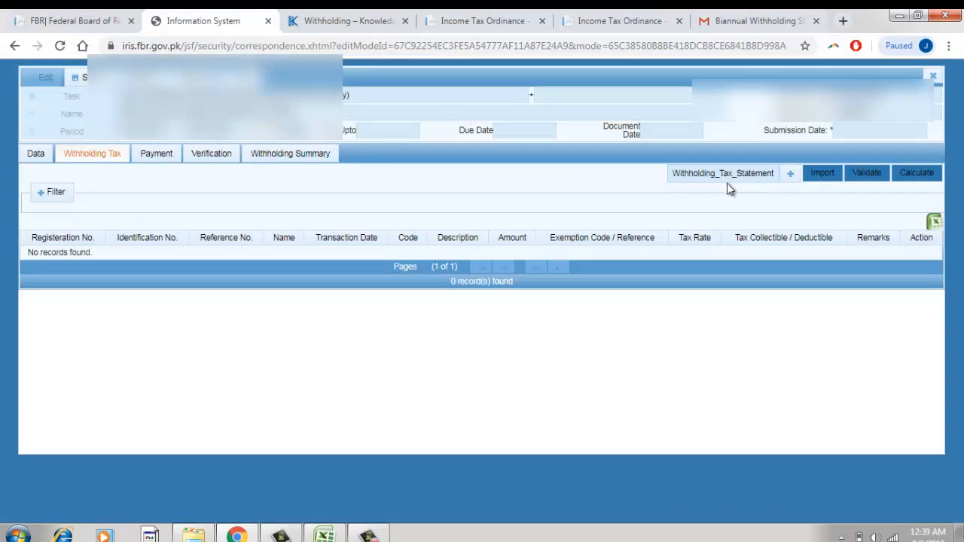
left_click(824, 174)
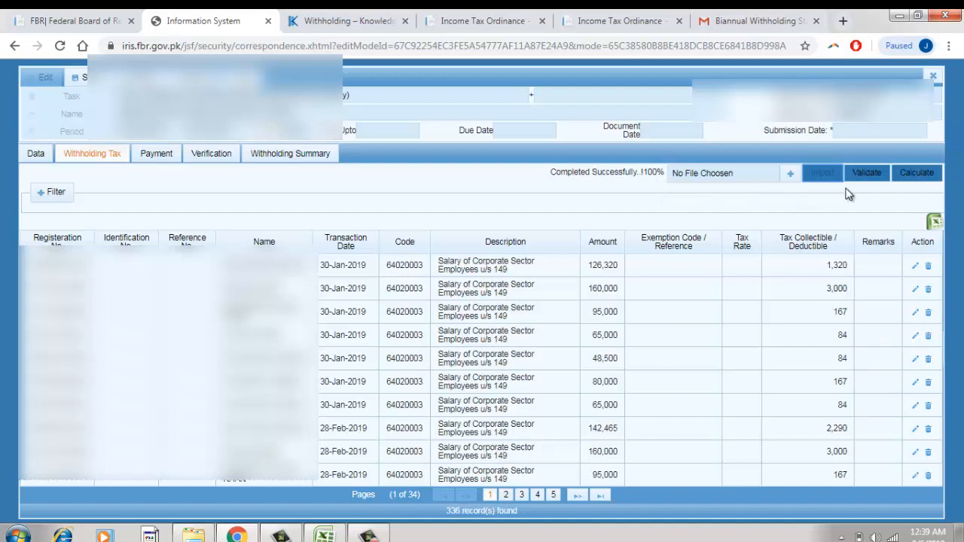
Validate and calculate the imported withholding tax records, and do the same for the Adjustable Tax data.
left_click(868, 174)
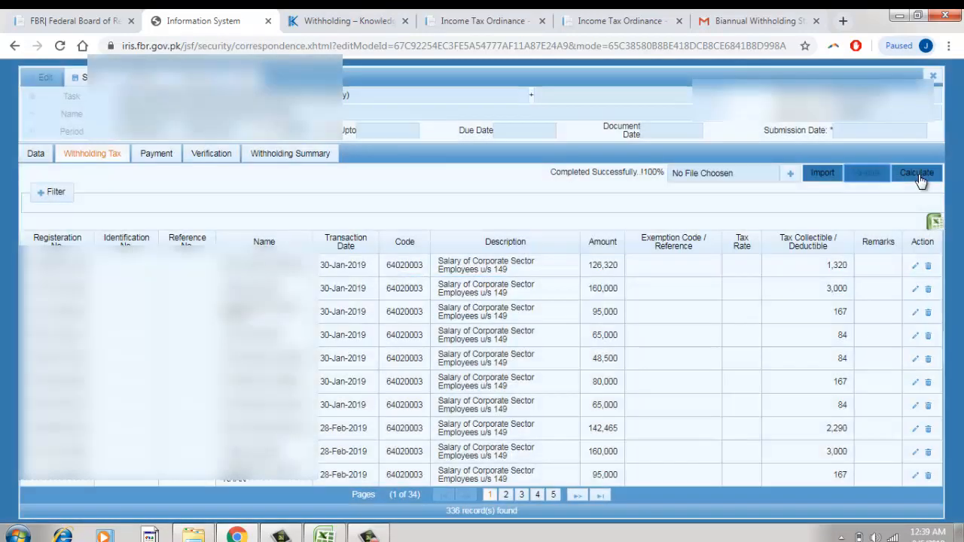
left_click(918, 174)
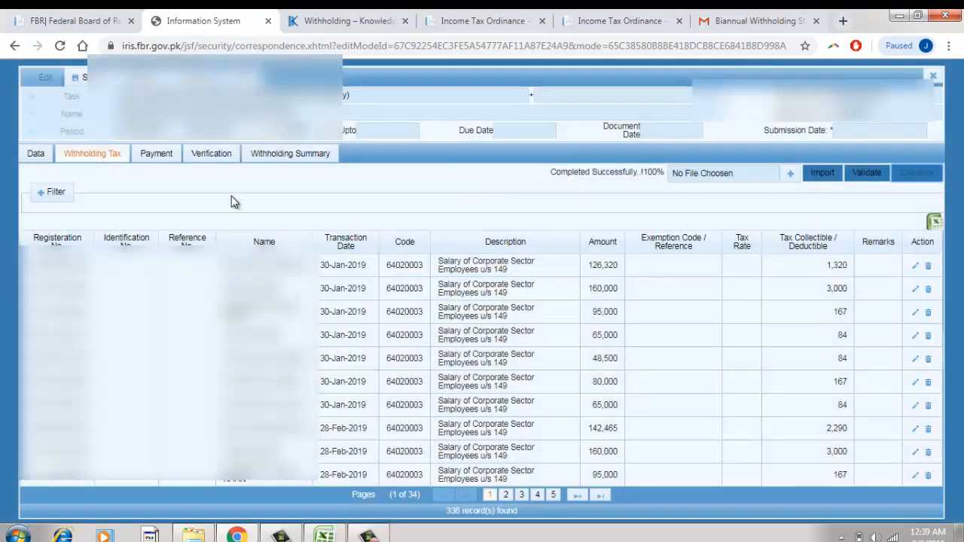
left_click(35, 155)
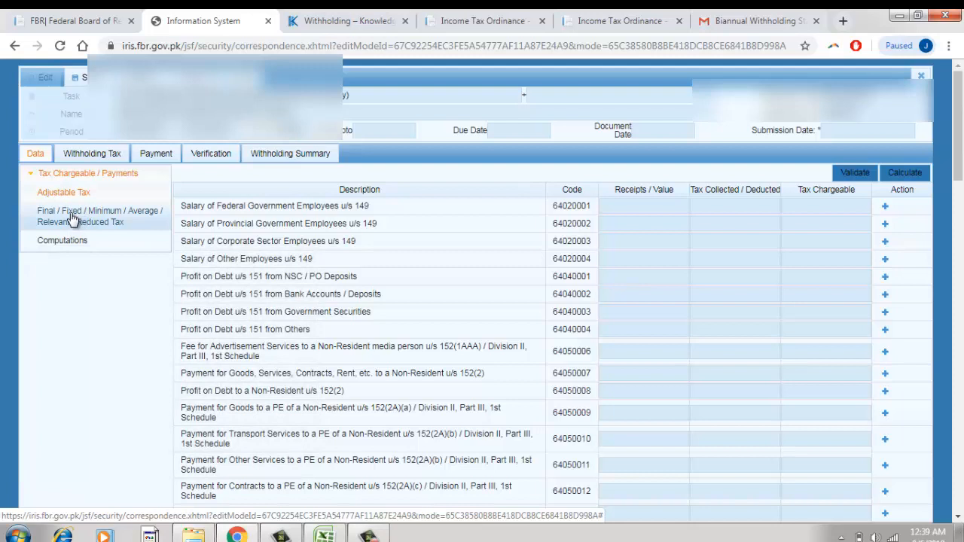
left_click(855, 175)
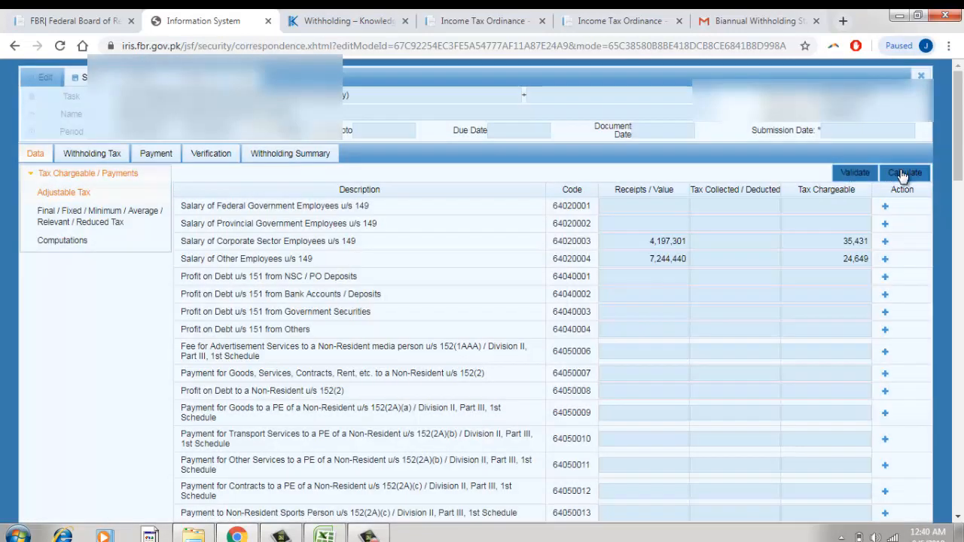
left_click(904, 175)
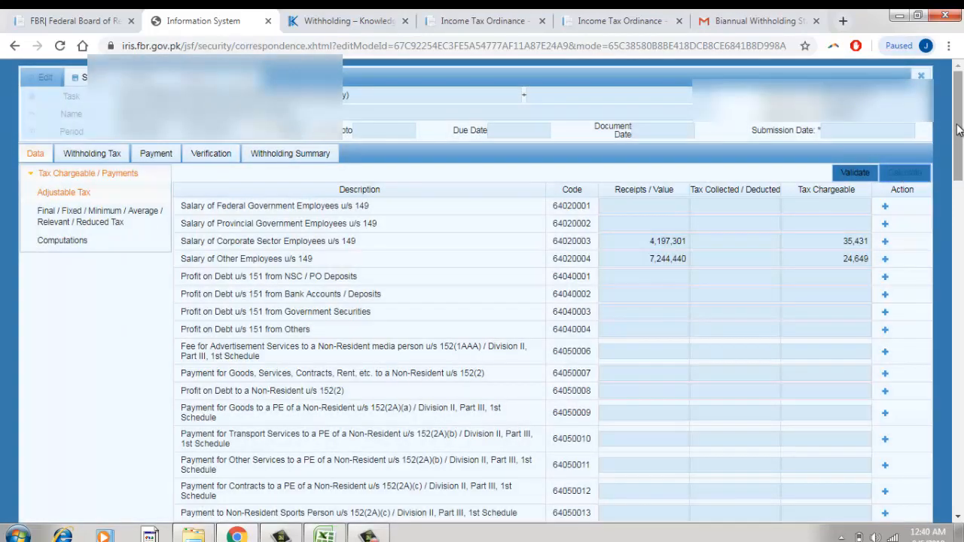
mouse_move(958, 129)
left_mouse_down()
mouse_move(963, 430)
mouse_move(963, 120)
left_mouse_up()
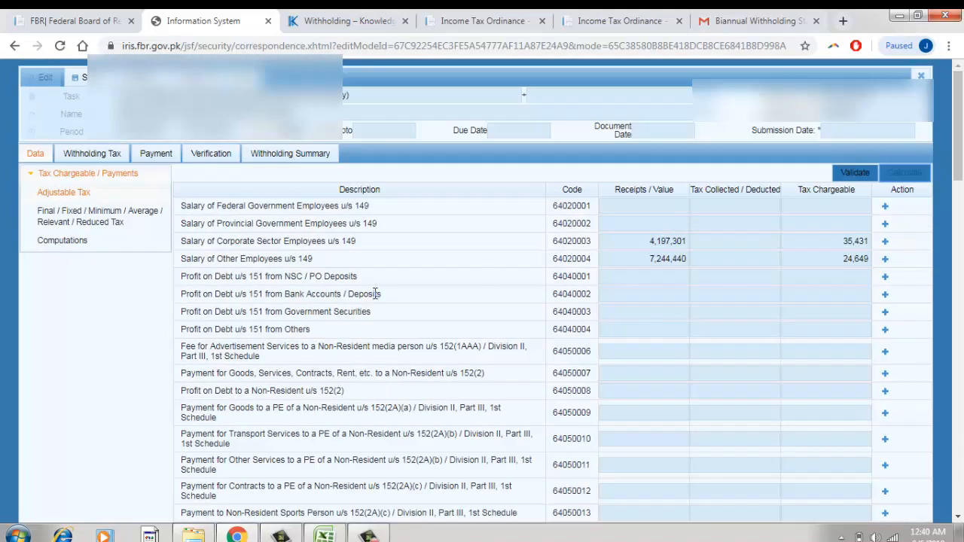
Validate and calculate the Final / Fixed / Minimum / Average / Relevant / Reduced Tax data and check its goods and services payment rows.
left_click(59, 219)
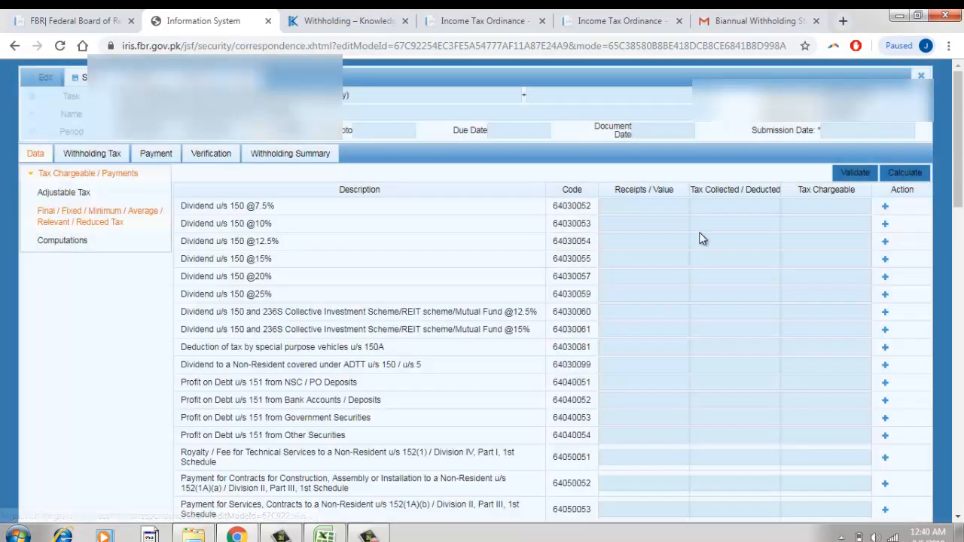
left_click(855, 175)
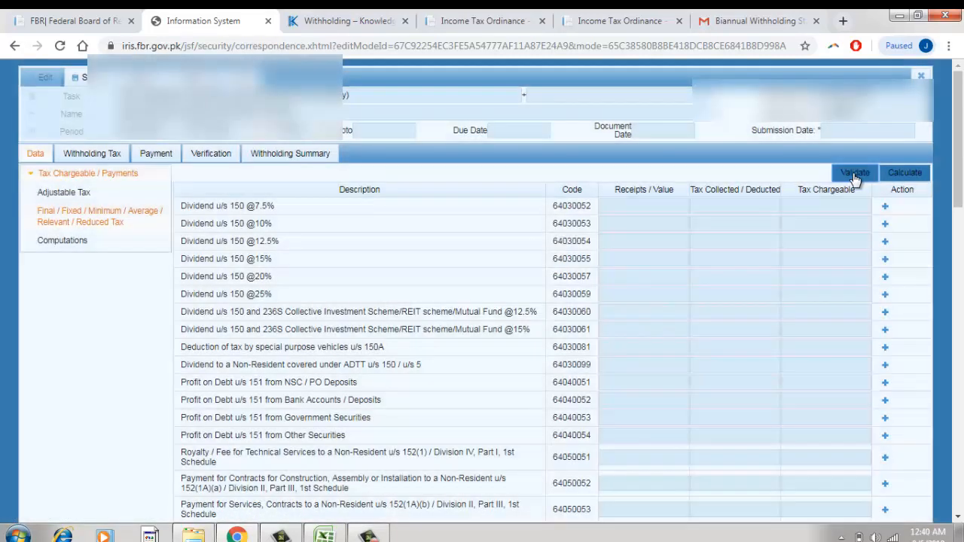
left_click(900, 175)
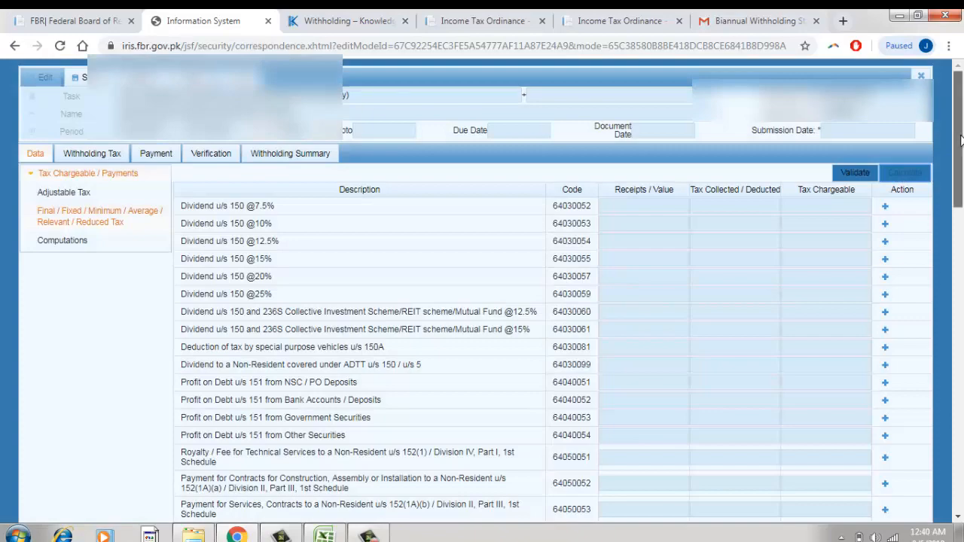
scroll(958, 150, "down", 1)
left_click_drag(961, 162, 963, 310)
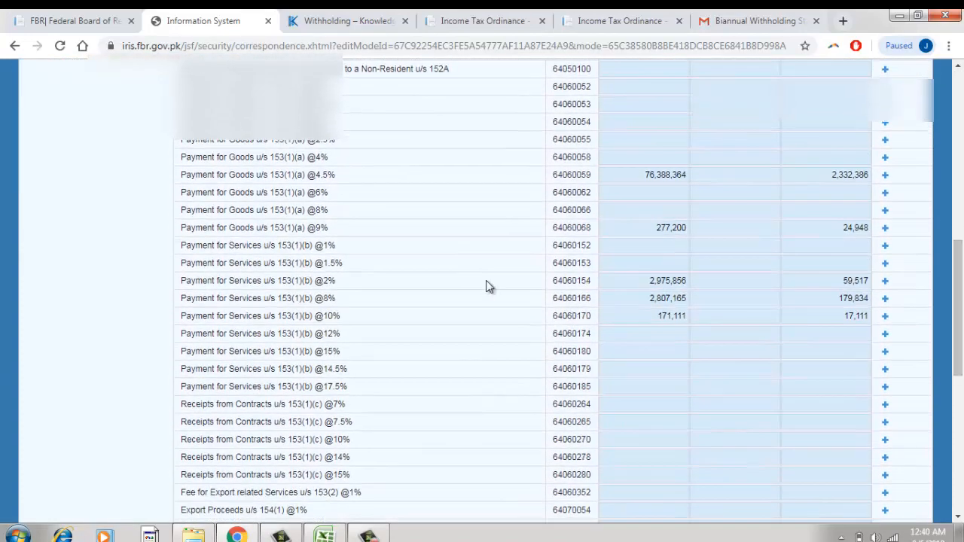
left_click(631, 242)
left_click(620, 233)
left_click_drag(962, 334, 963, 113)
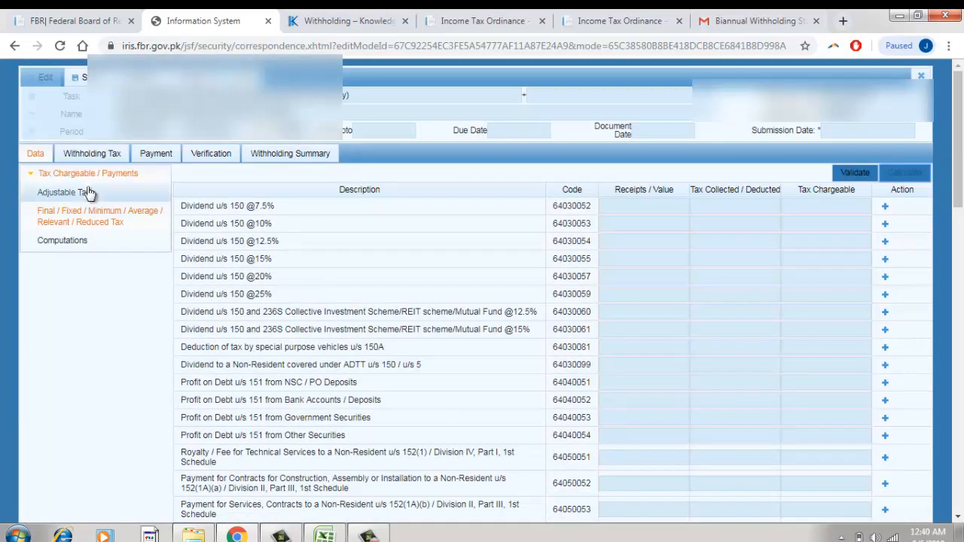
Compare the Withholding Income Tax amount in Computations with the total tax deducted in the Excel summary of Jan,19 to June,19.
left_click(62, 241)
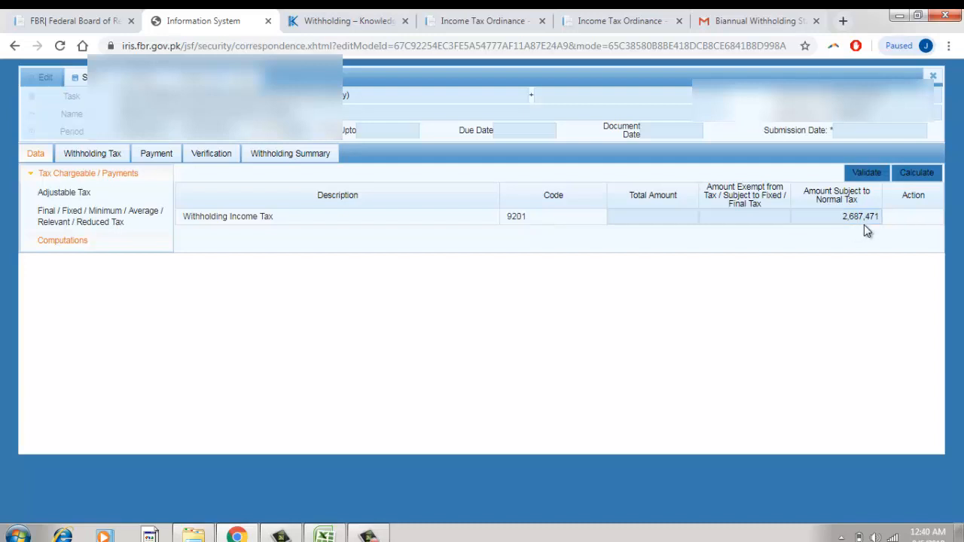
left_click(321, 531)
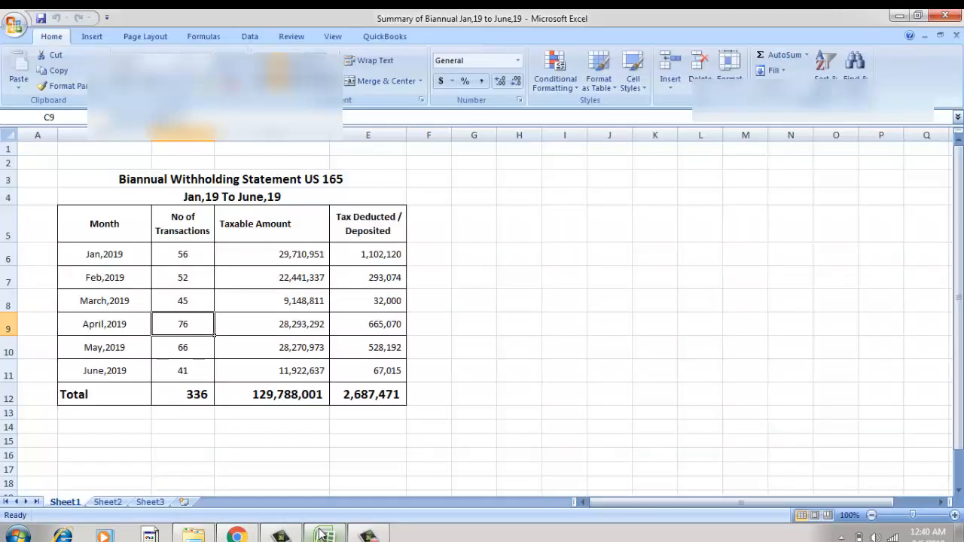
left_click(345, 394)
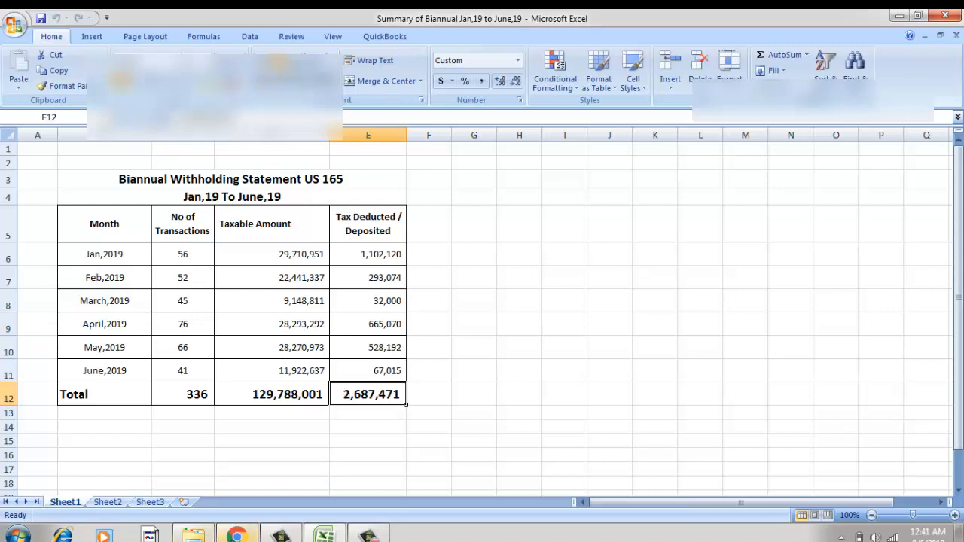
Switch to Iris in the browser and add every available tax year 2019 CPR payment to the statement's Payment section.
left_click(244, 536)
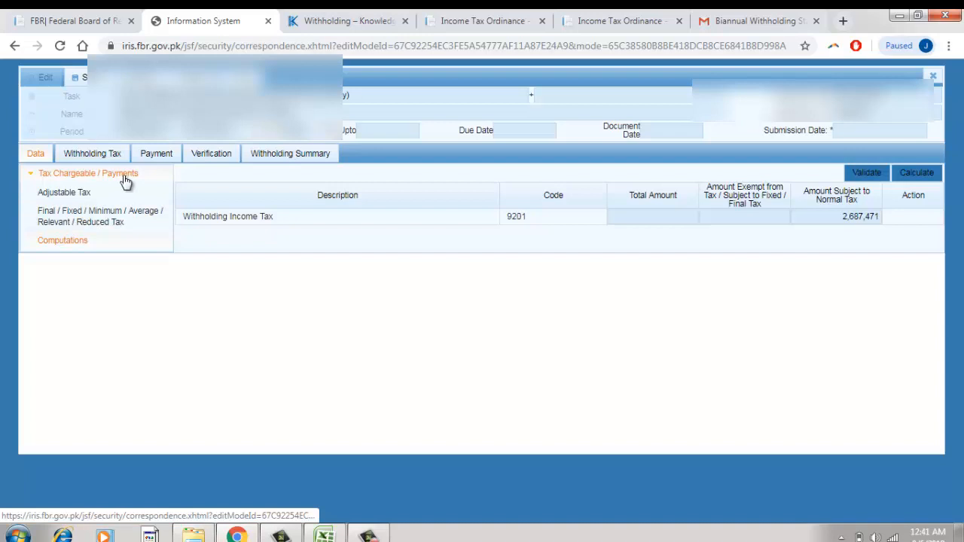
left_click(153, 154)
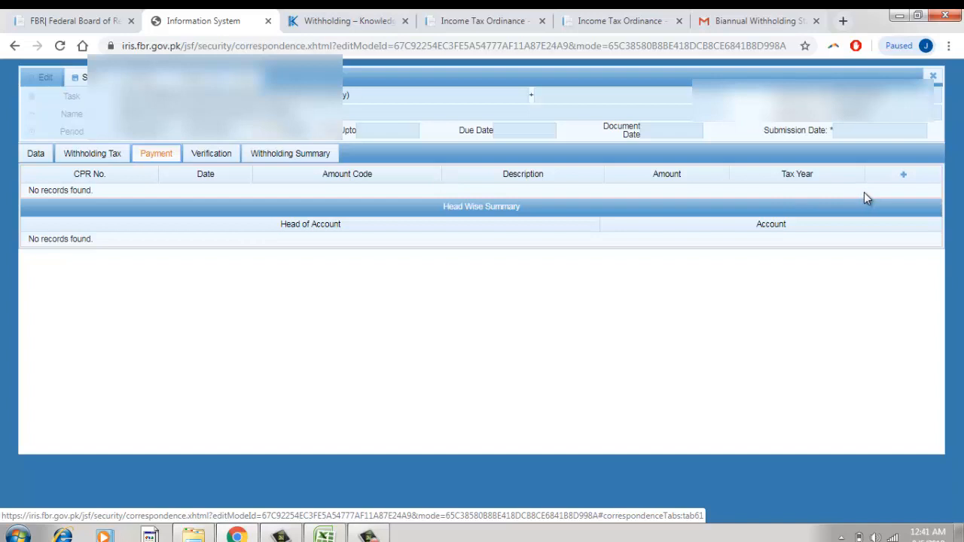
left_click(903, 175)
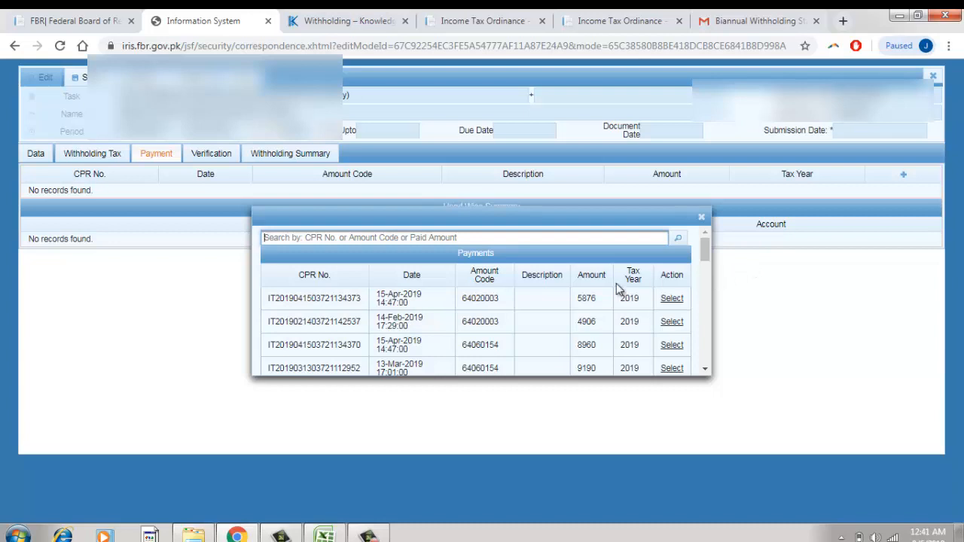
left_click(674, 300)
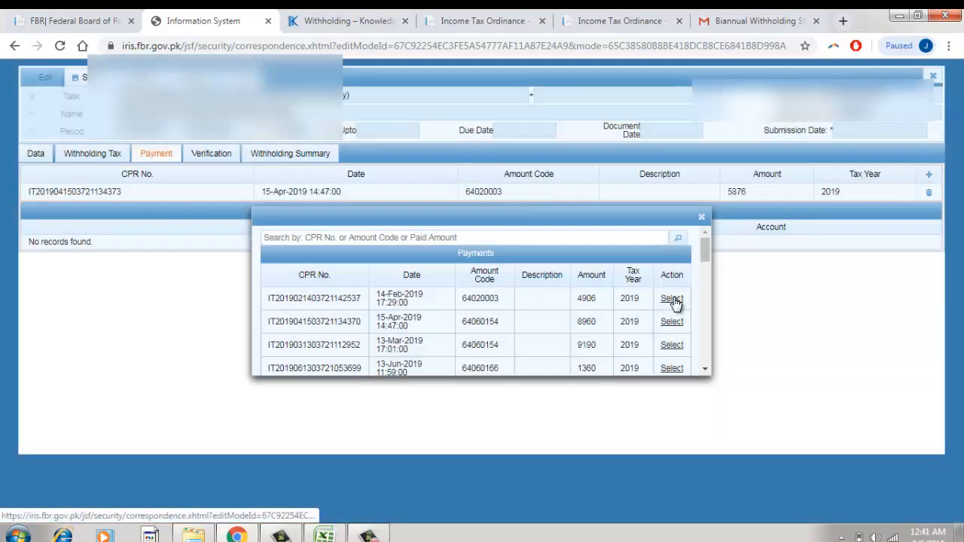
left_click(672, 299)
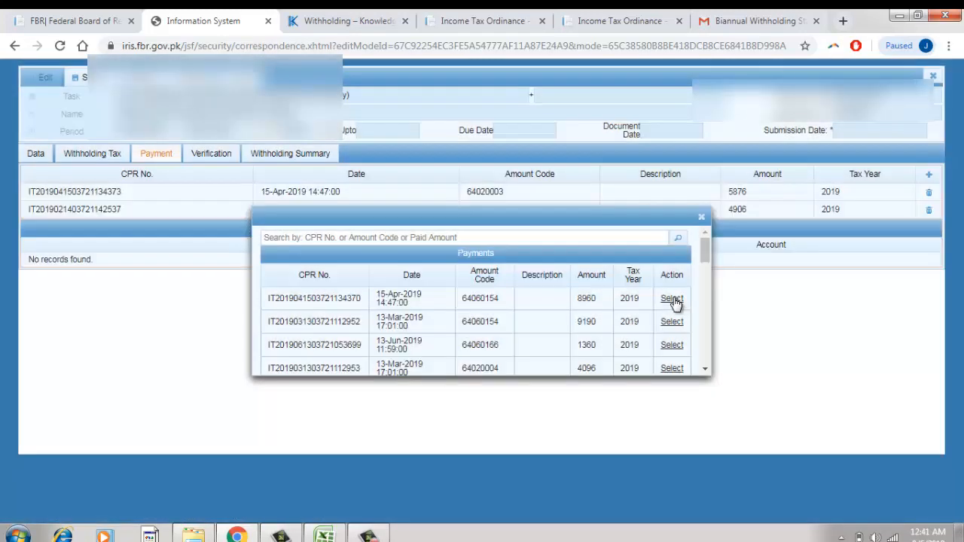
left_click(673, 299)
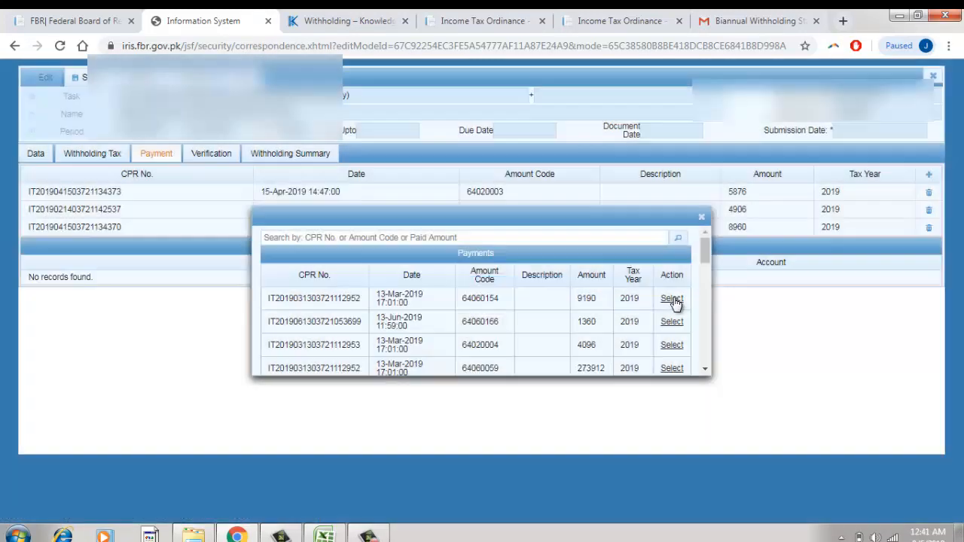
left_click(672, 299)
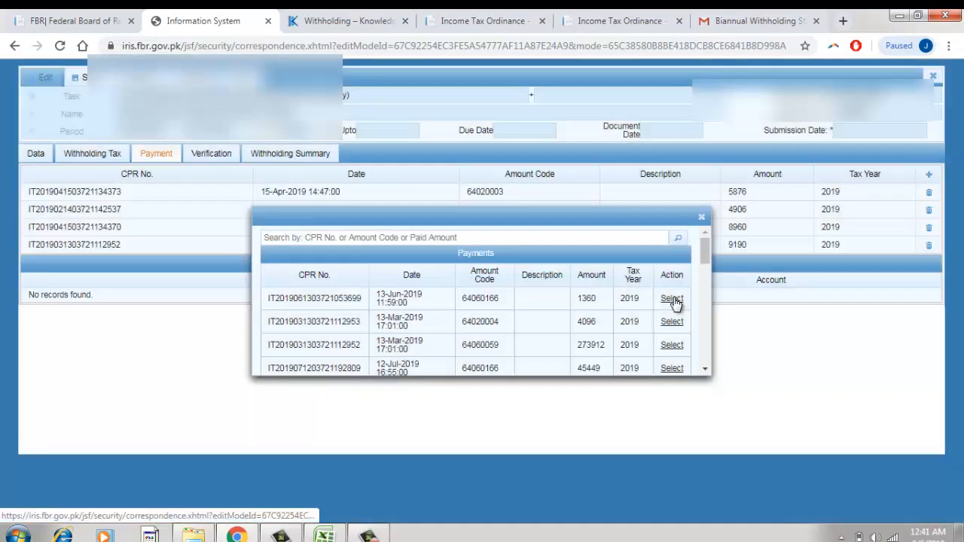
left_click(672, 299)
left_click(672, 299)
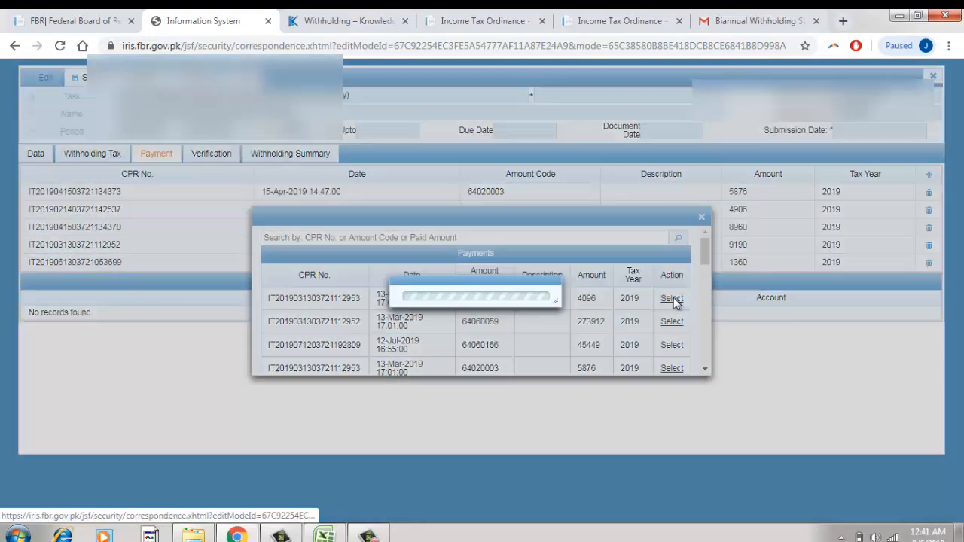
left_click(672, 299)
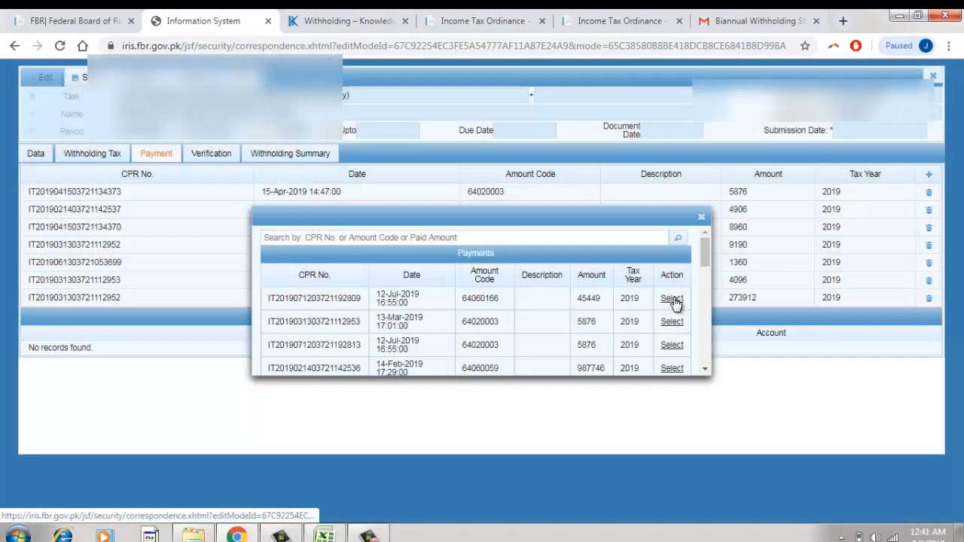
left_click(672, 299)
left_click(672, 299)
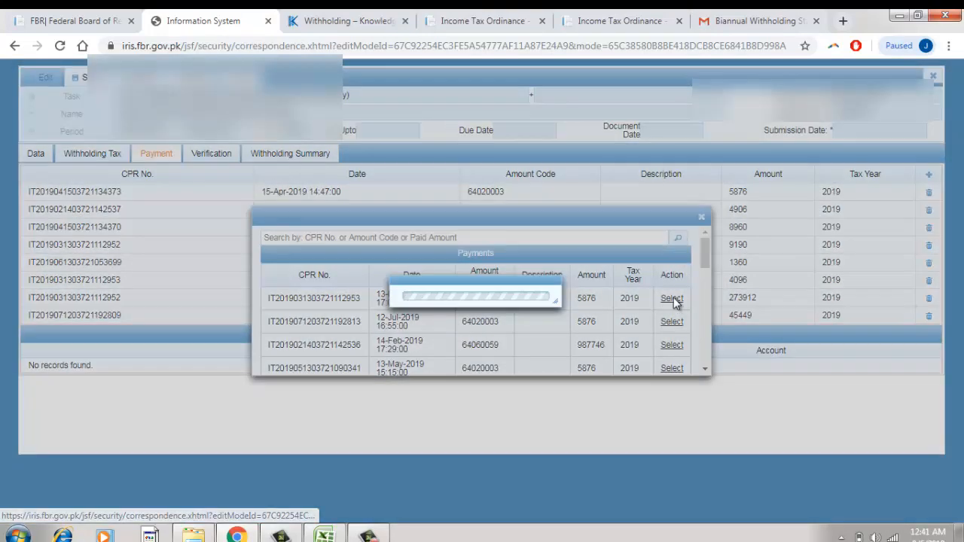
left_click(673, 299)
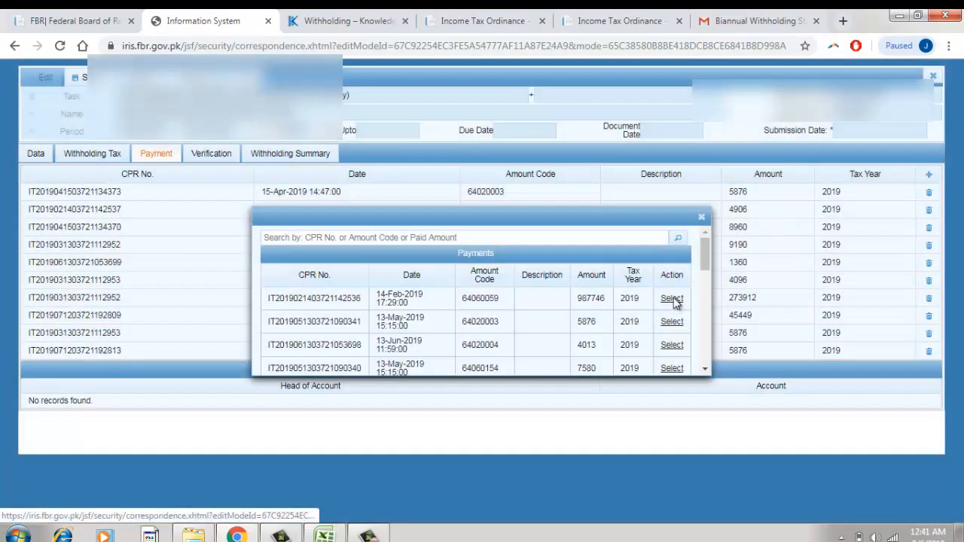
left_click(673, 299)
left_click(673, 299)
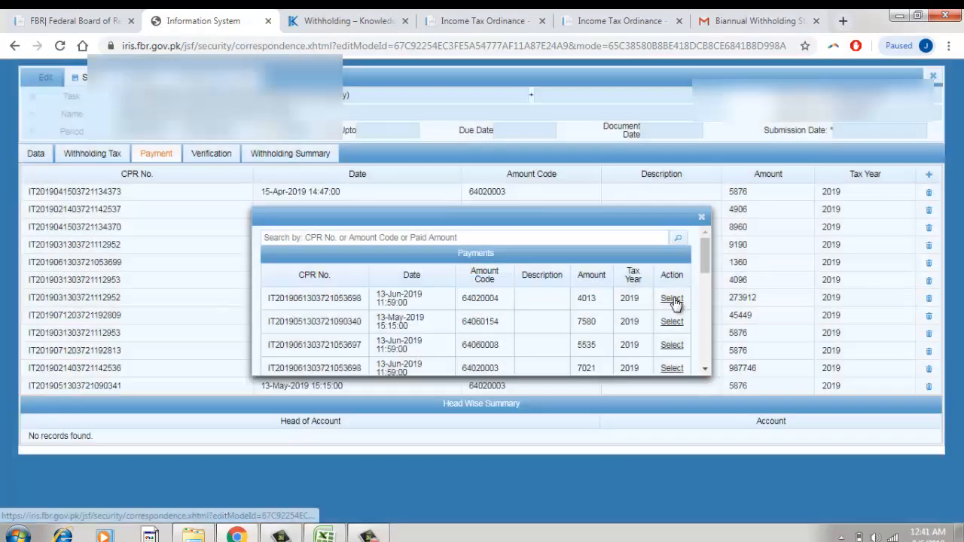
left_click(672, 299)
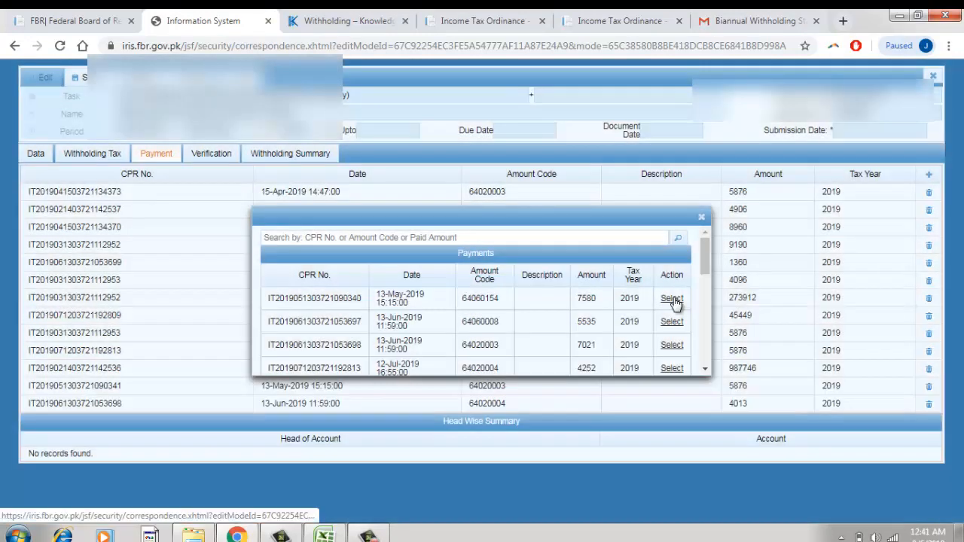
left_click(673, 299)
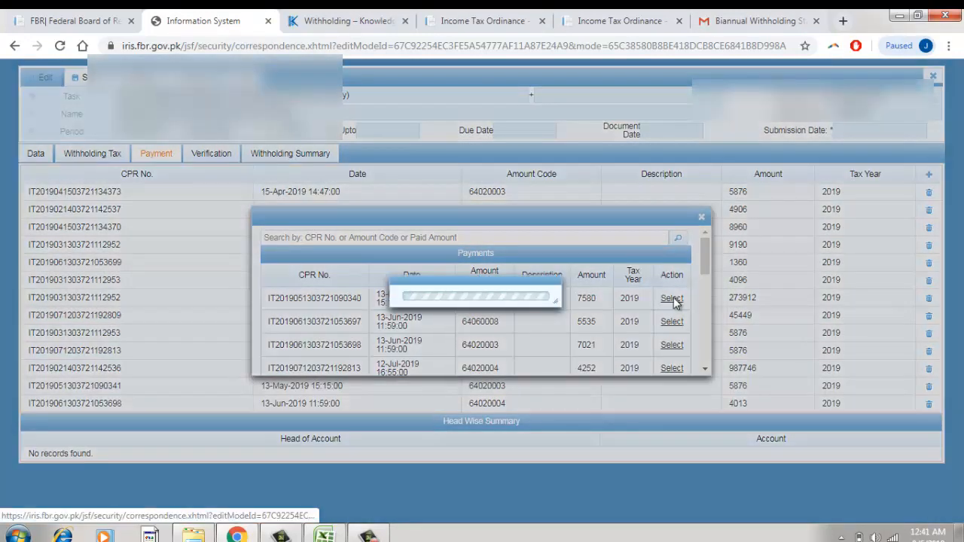
left_click(673, 299)
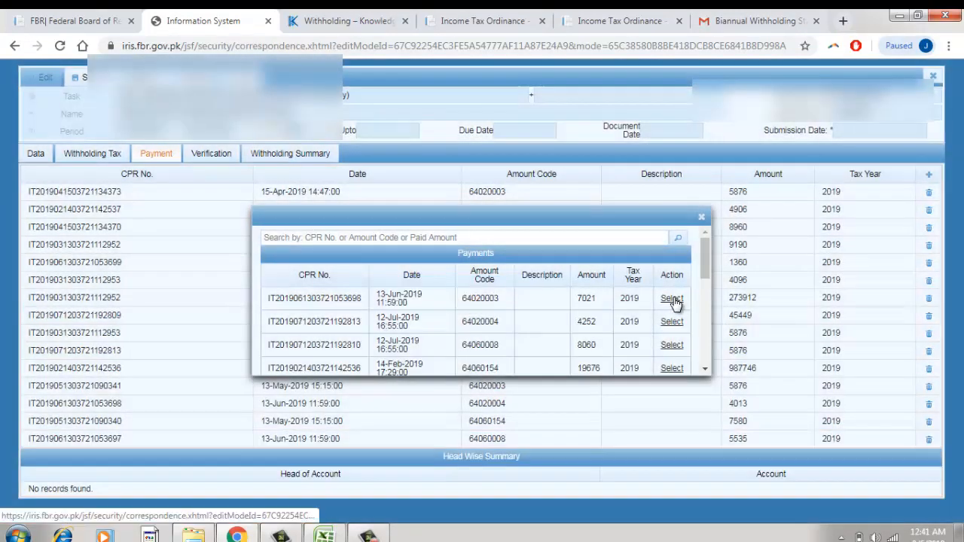
left_click(673, 299)
left_click(672, 299)
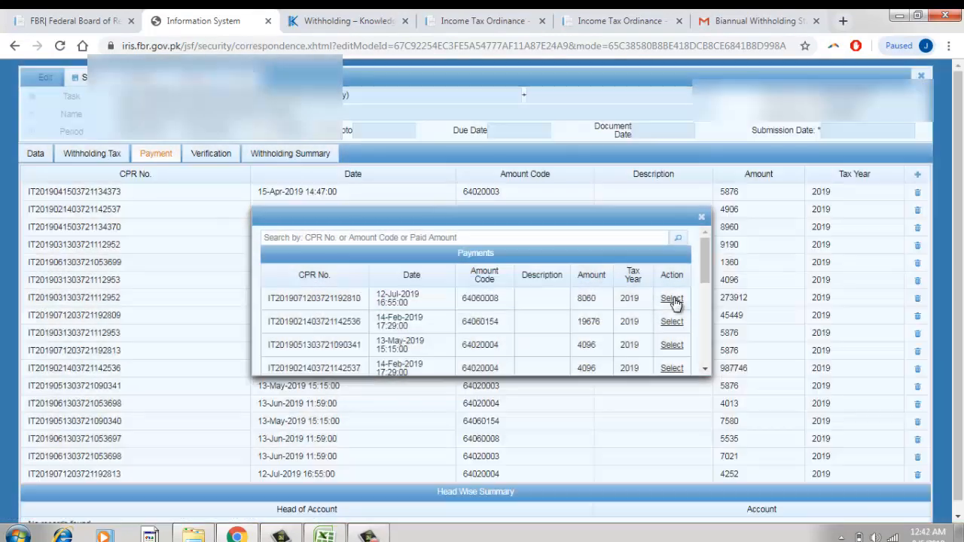
left_click(672, 299)
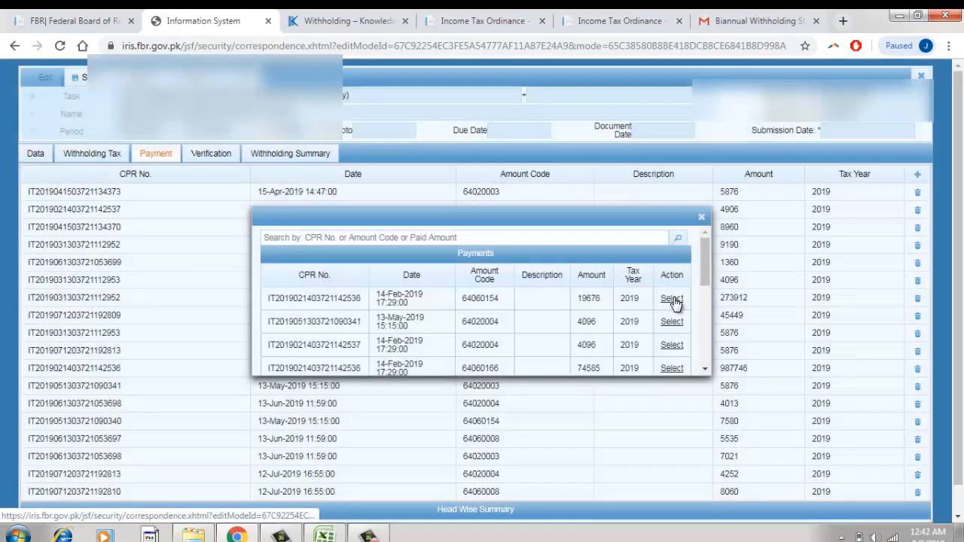
left_click(673, 299)
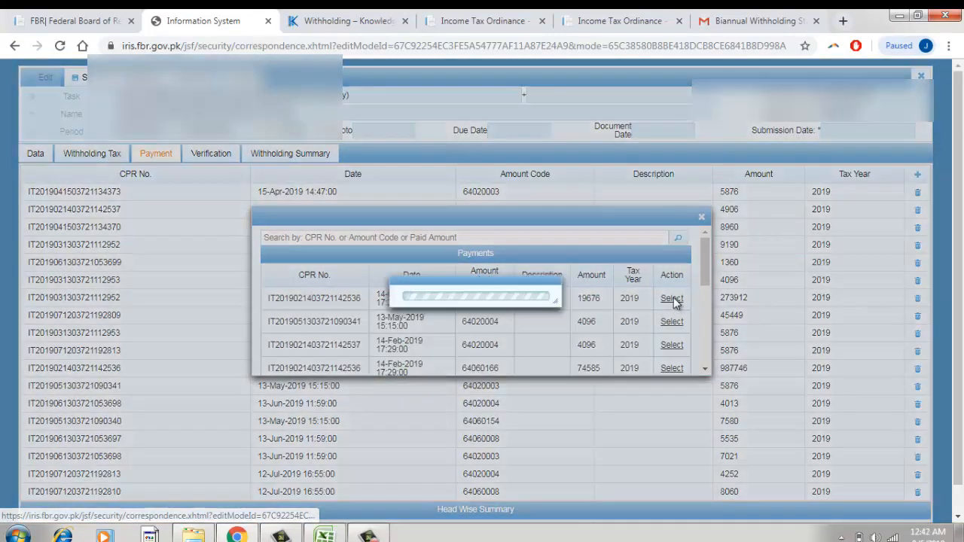
left_click(673, 299)
left_click(672, 299)
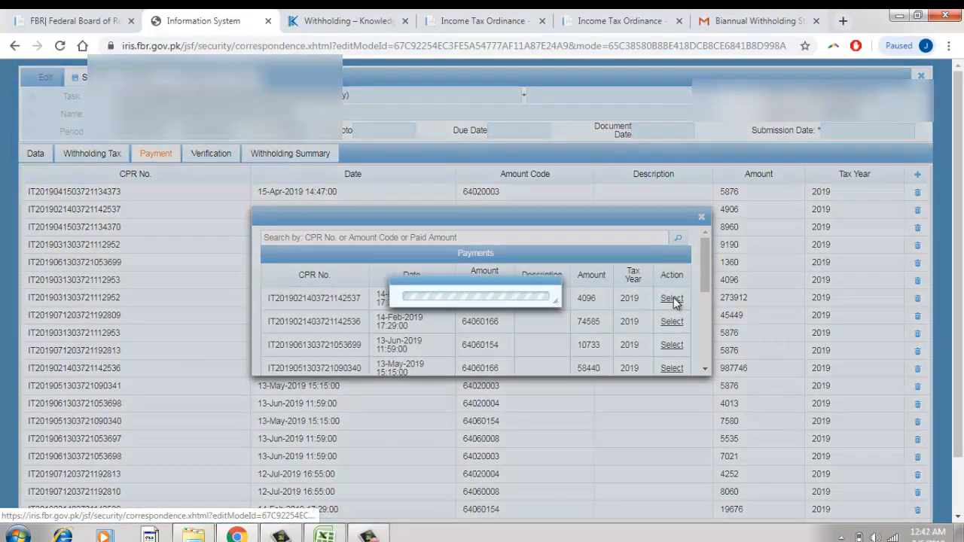
left_click(673, 299)
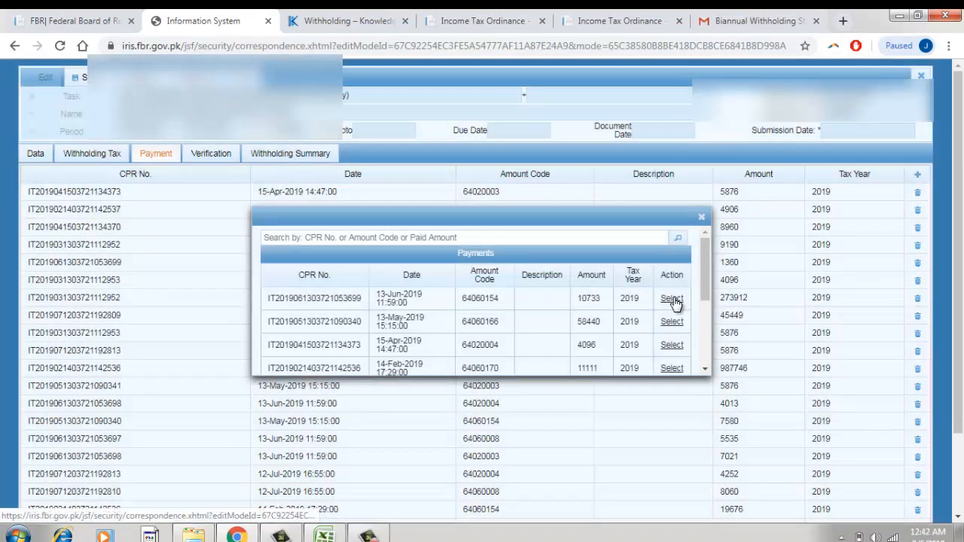
left_click(673, 299)
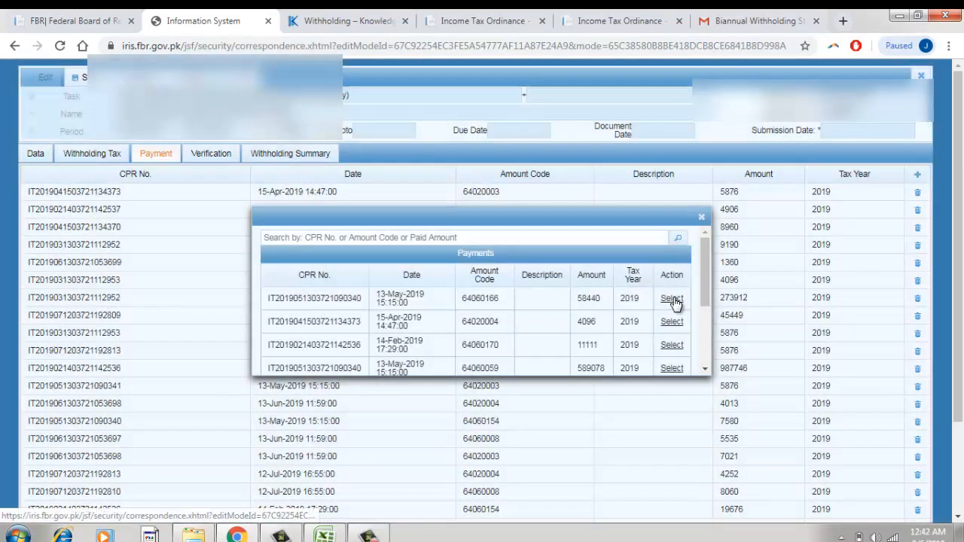
left_click(673, 299)
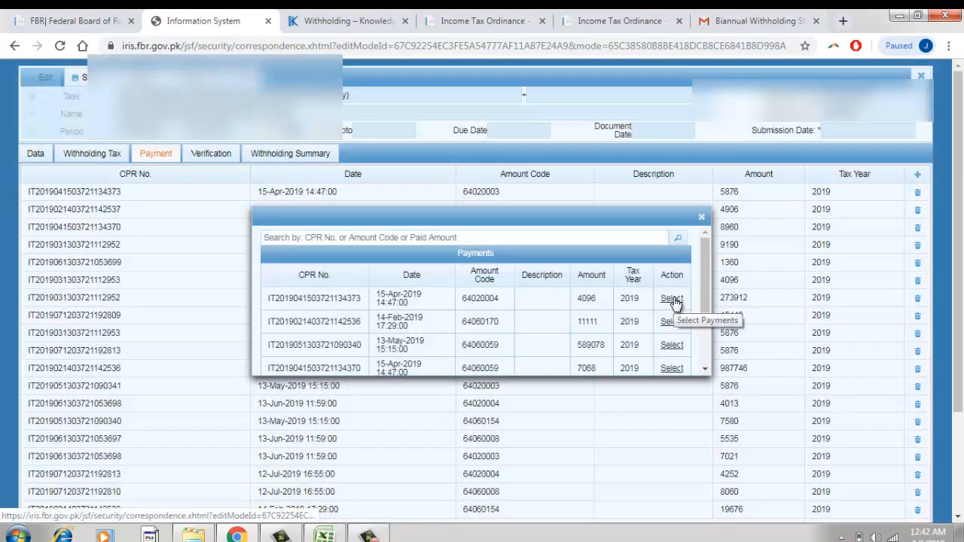
left_click(673, 299)
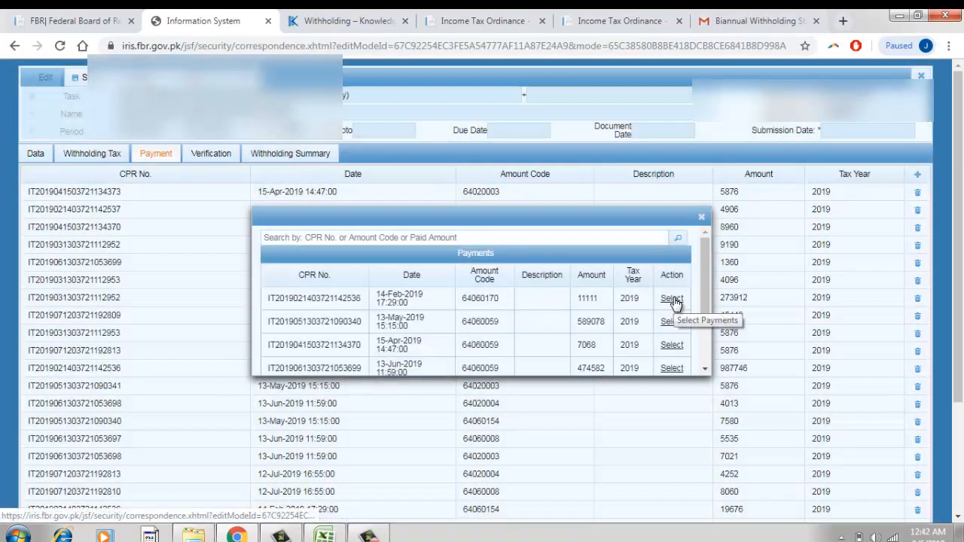
left_click(673, 299)
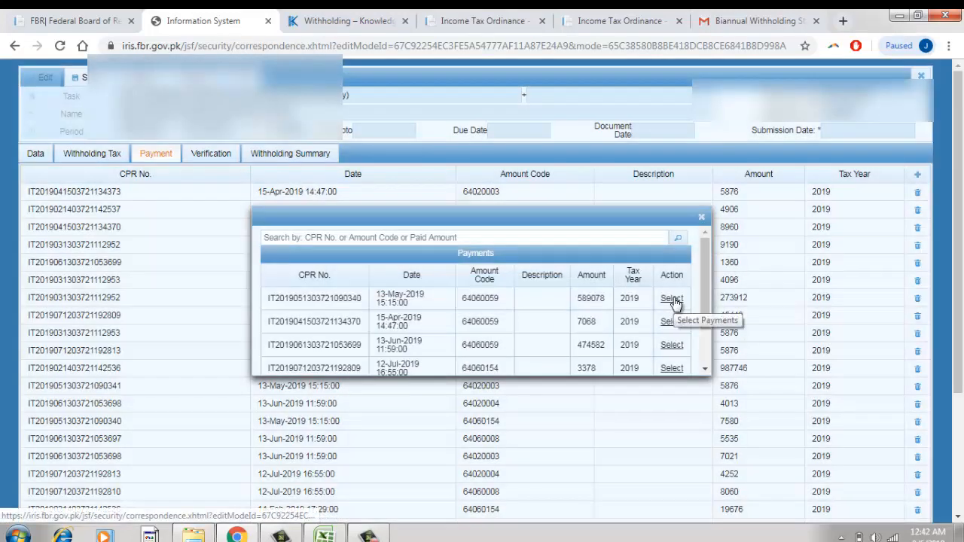
left_click(672, 299)
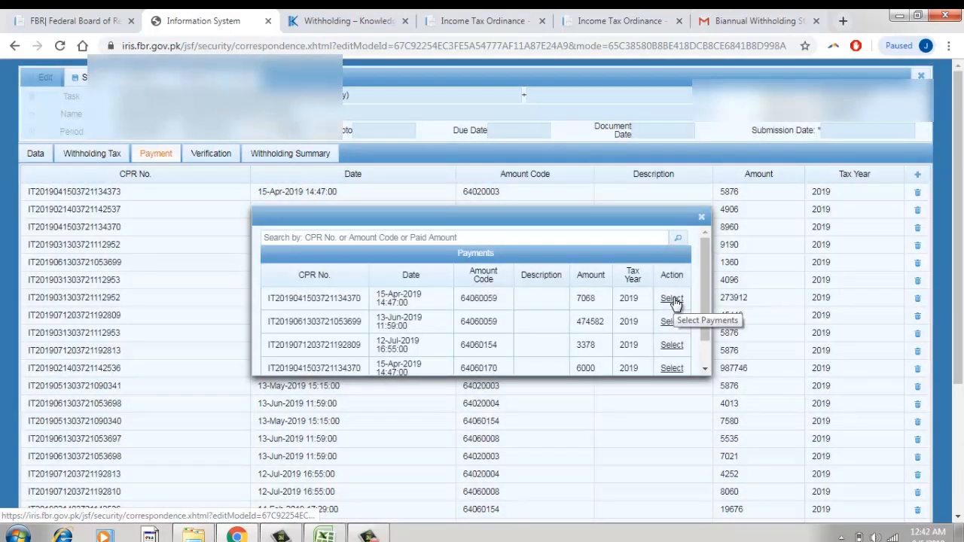
left_click(672, 299)
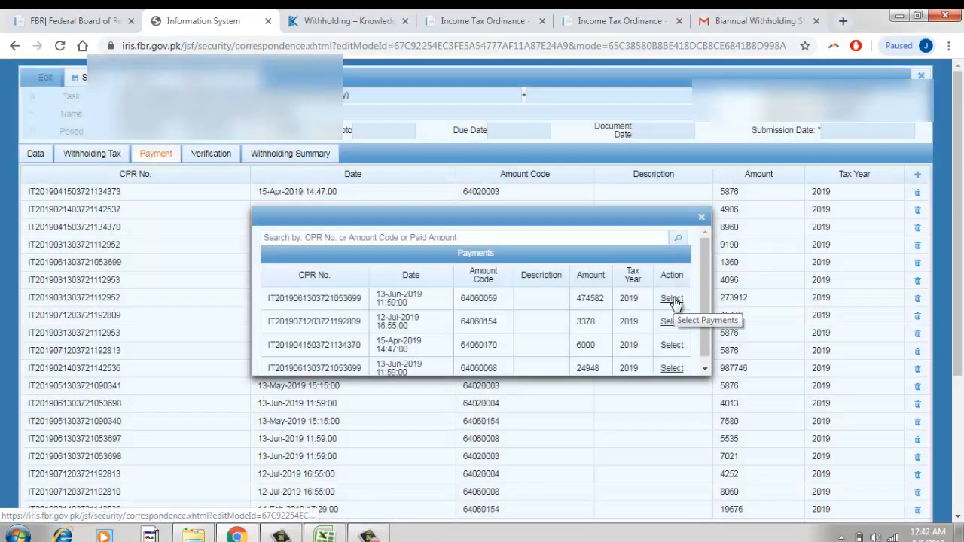
left_click(673, 299)
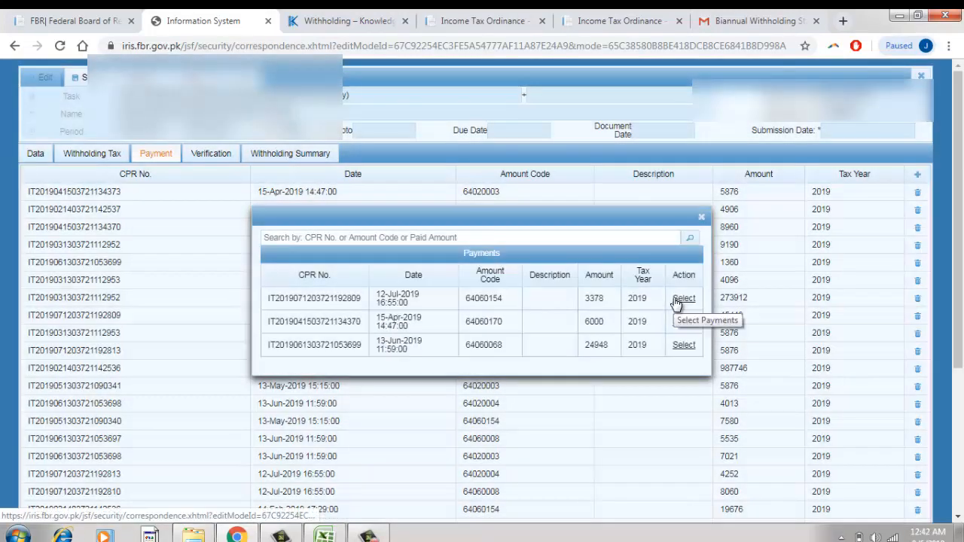
left_click(675, 300)
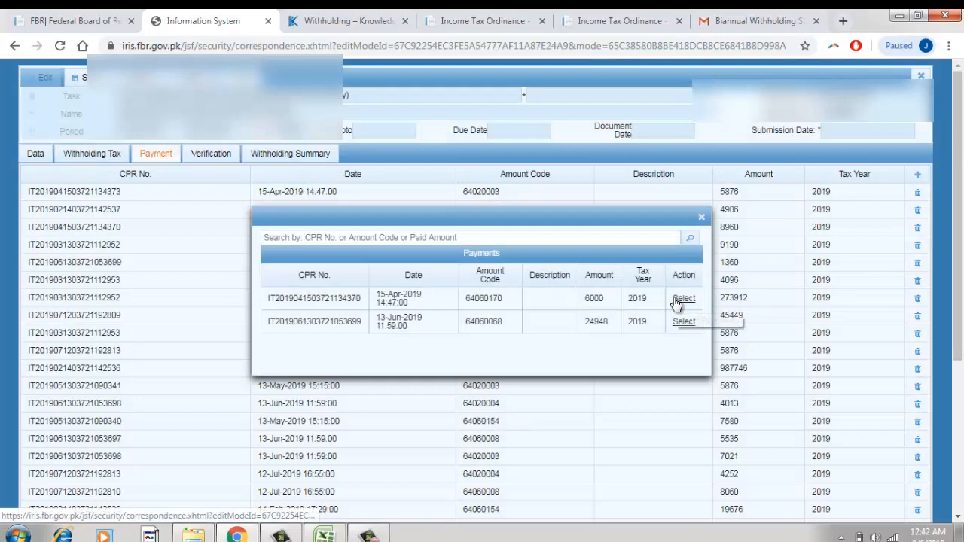
left_click(675, 301)
left_click(676, 301)
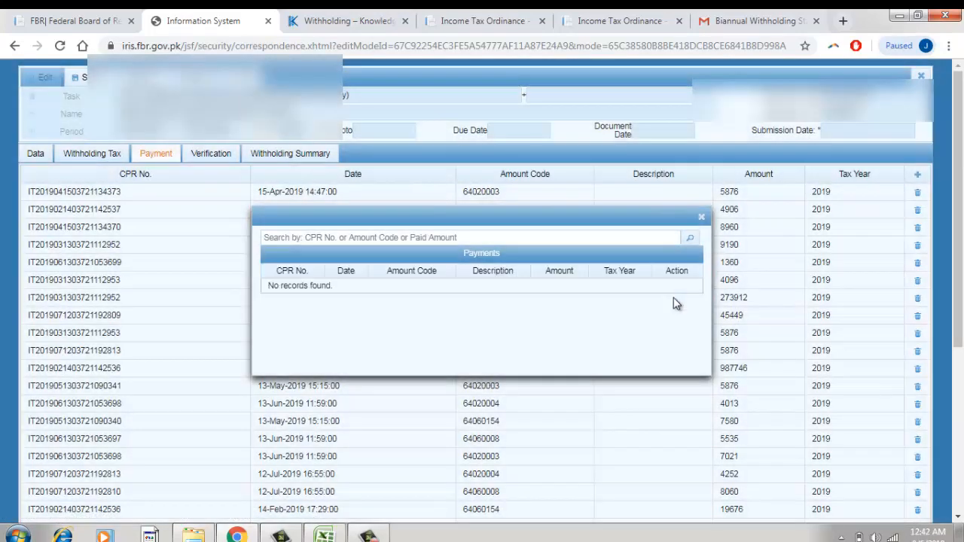
left_click(701, 217)
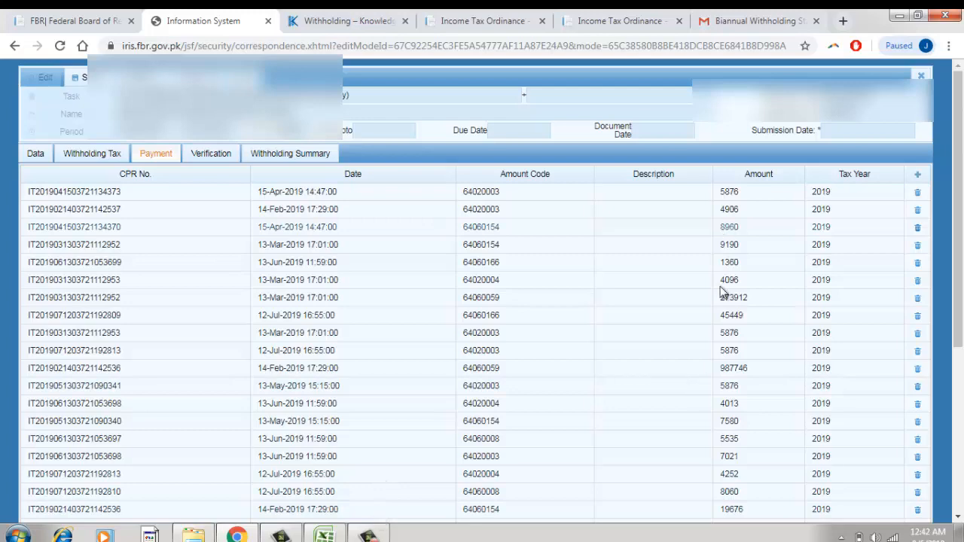
Check the added CPR payments against the total Tax Deducted / Deposited in the Excel biannual summary.
left_click_drag(962, 159, 962, 190)
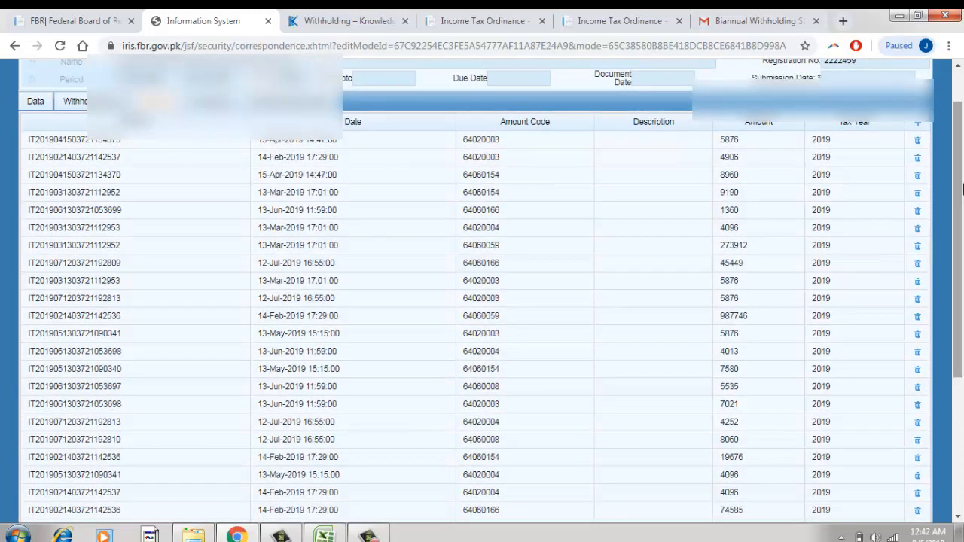
left_click(324, 536)
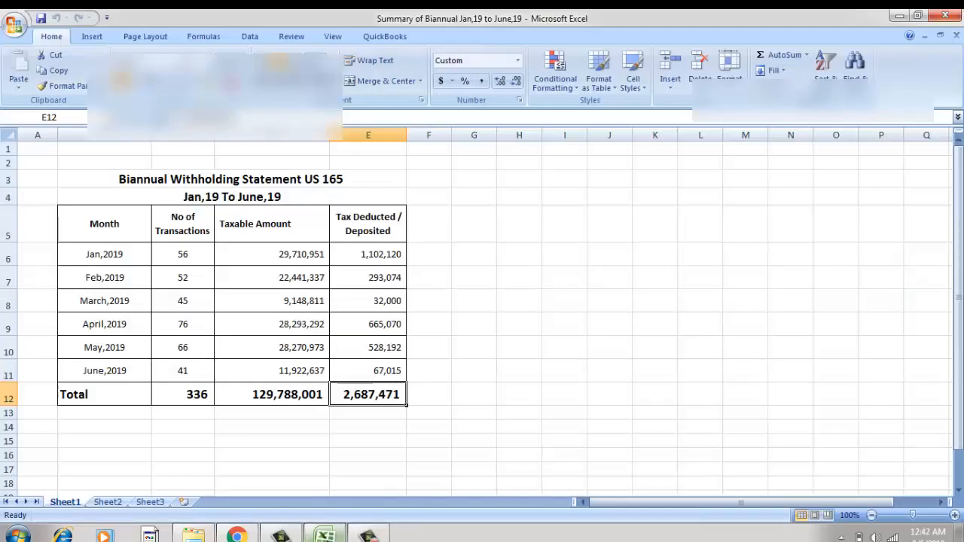
left_click(325, 536)
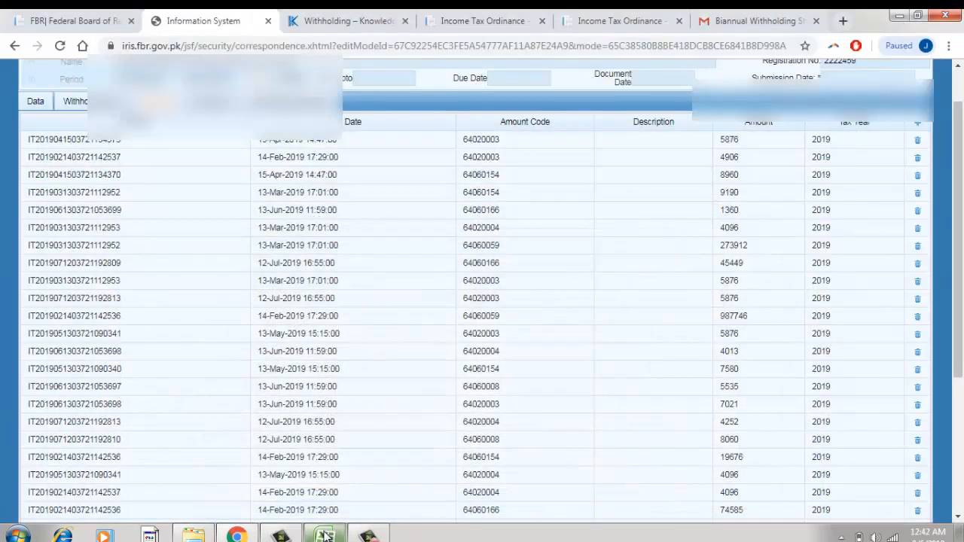
left_click(369, 536)
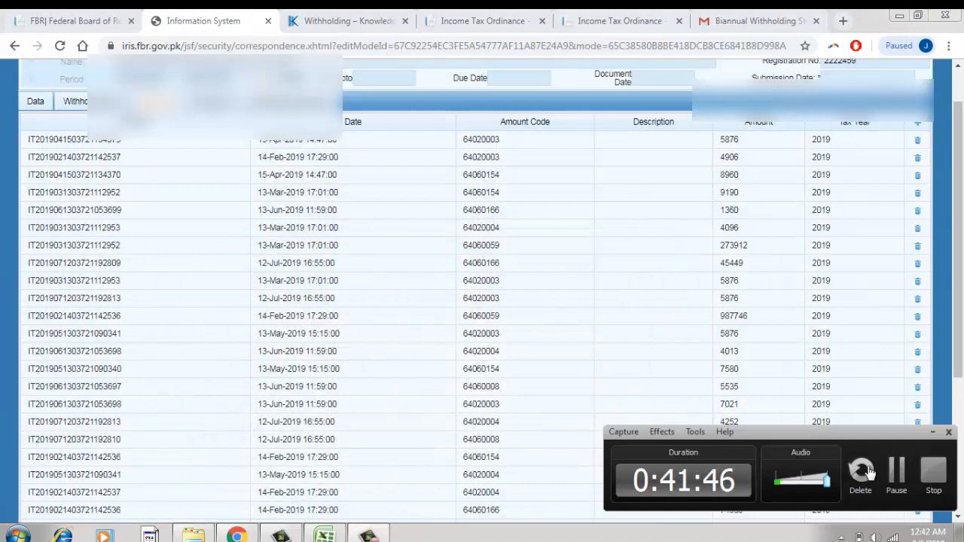
left_click(896, 471)
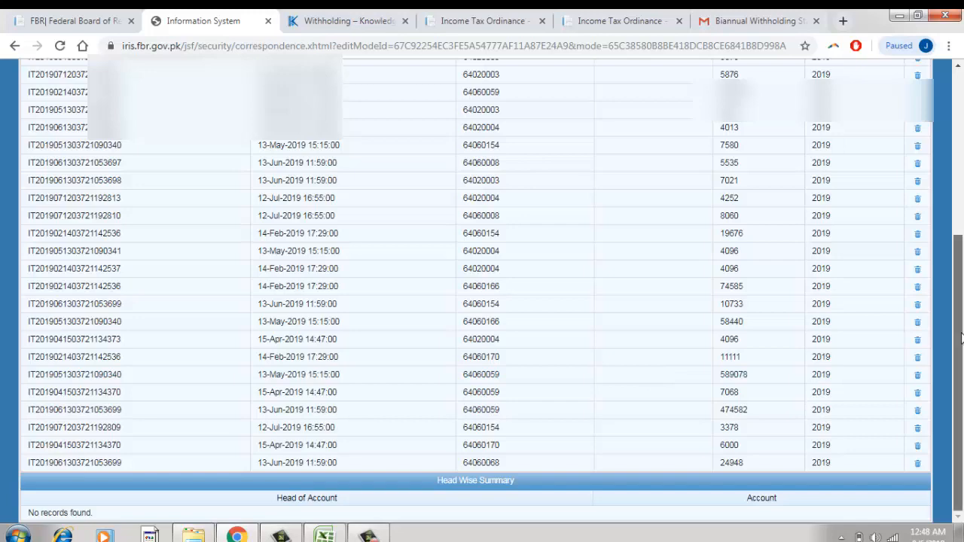
Look through the full list of attached CPR payment rows and recheck the Tax Deducted / Deposited total in the Excel summary.
left_click_drag(960, 339, 960, 294)
left_click_drag(962, 294, 962, 217)
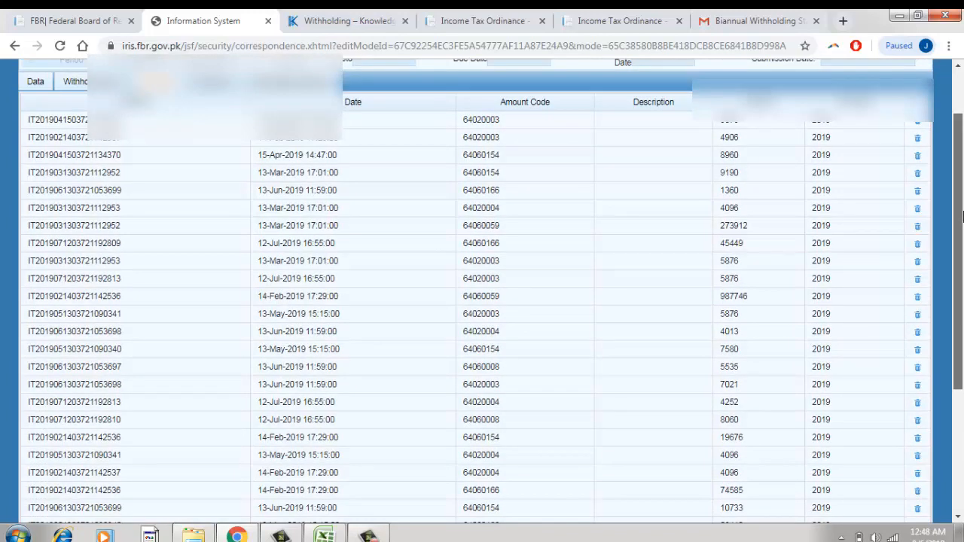
left_click_drag(962, 217, 961, 333)
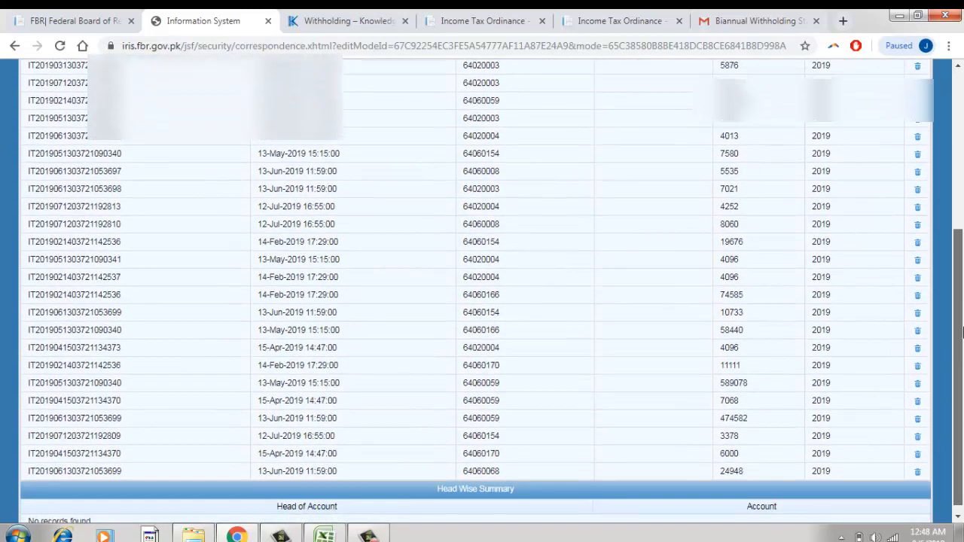
left_click(331, 534)
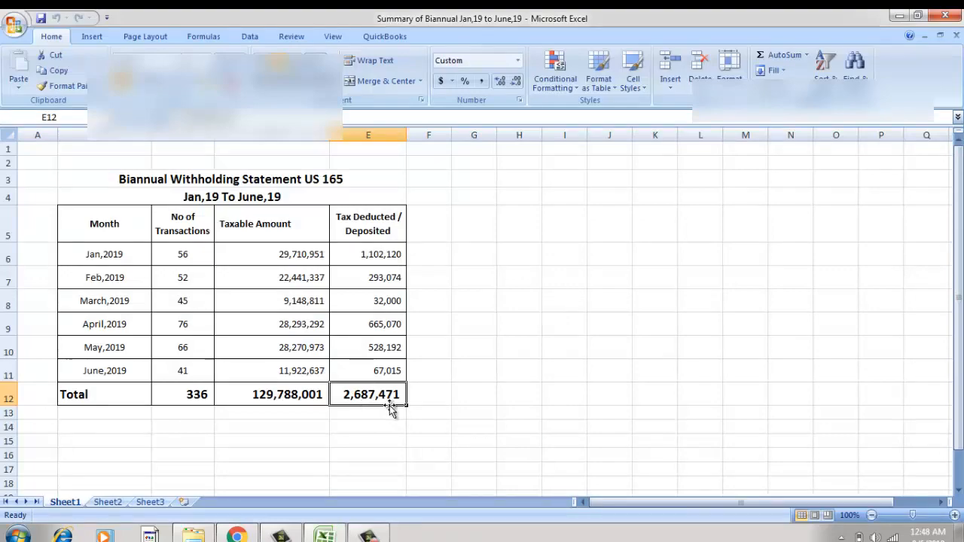
left_click(323, 534)
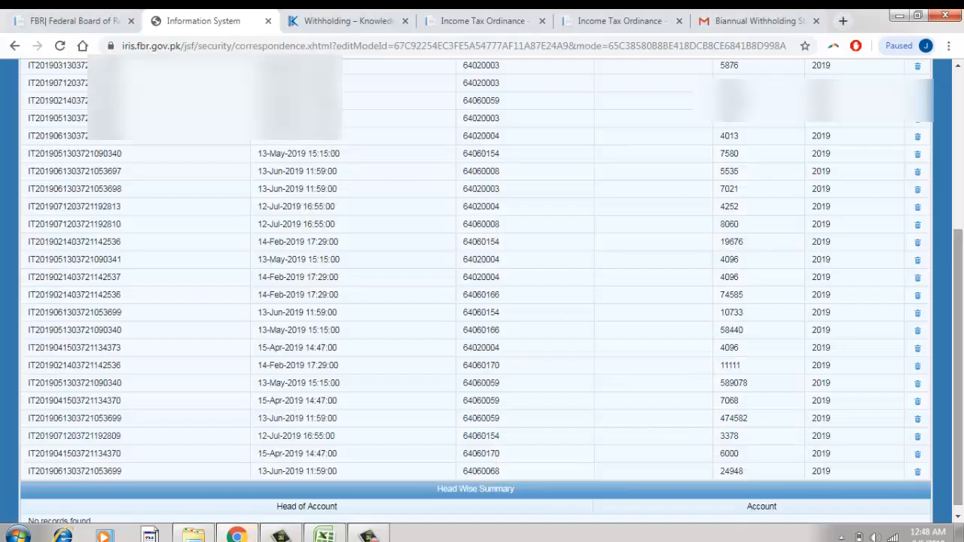
scroll(961, 368, "up", 5)
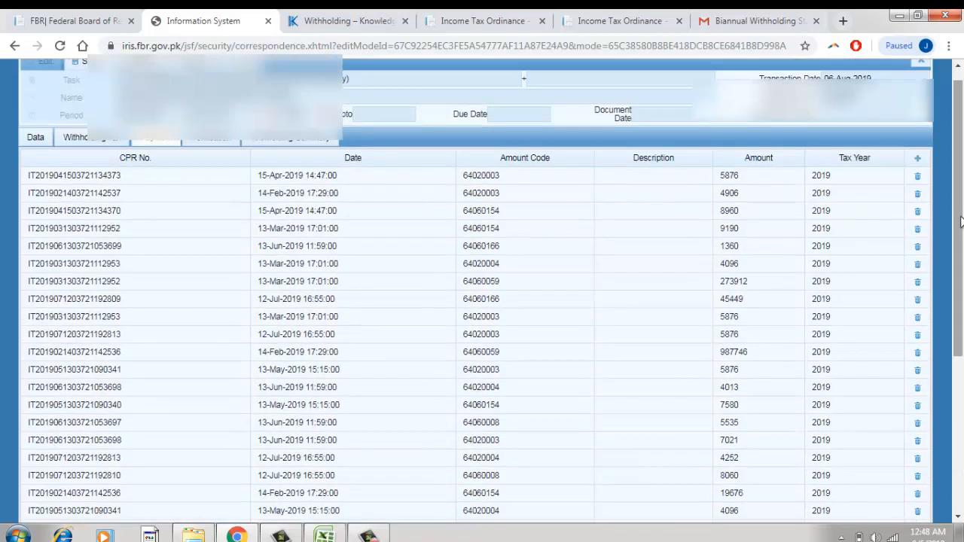
Verify the statement's declaration by entering the verification PIN, and decline the browser's offer to update the saved password.
left_click(201, 147)
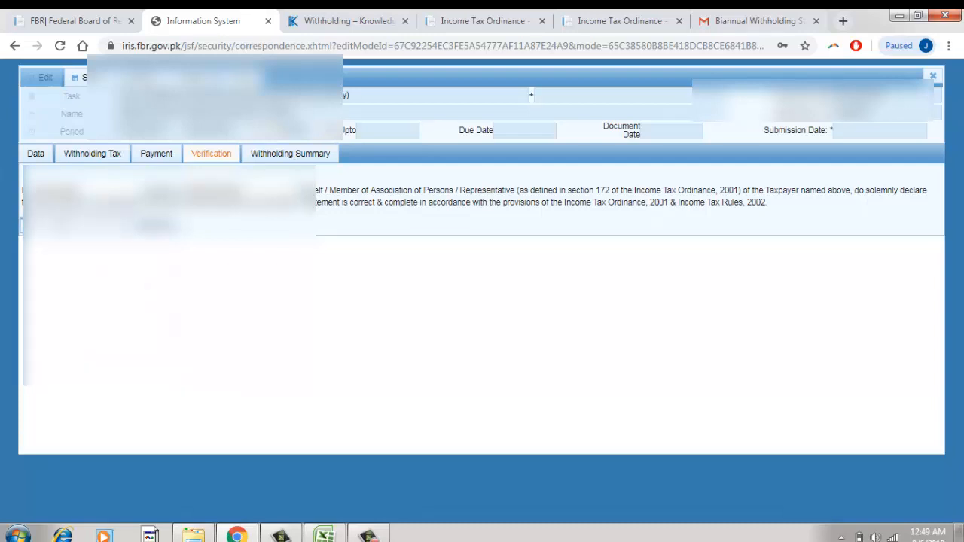
left_click(75, 226)
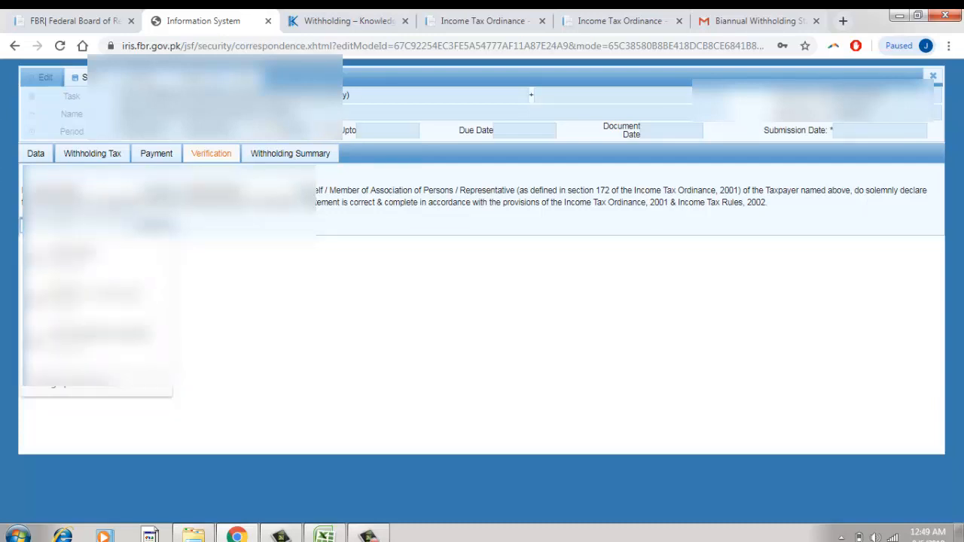
left_click(155, 226)
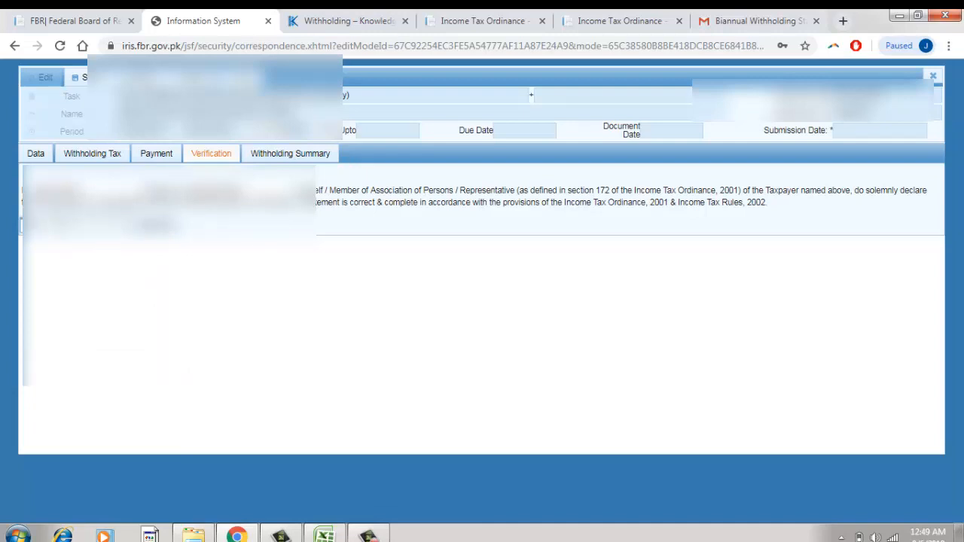
left_click(143, 227)
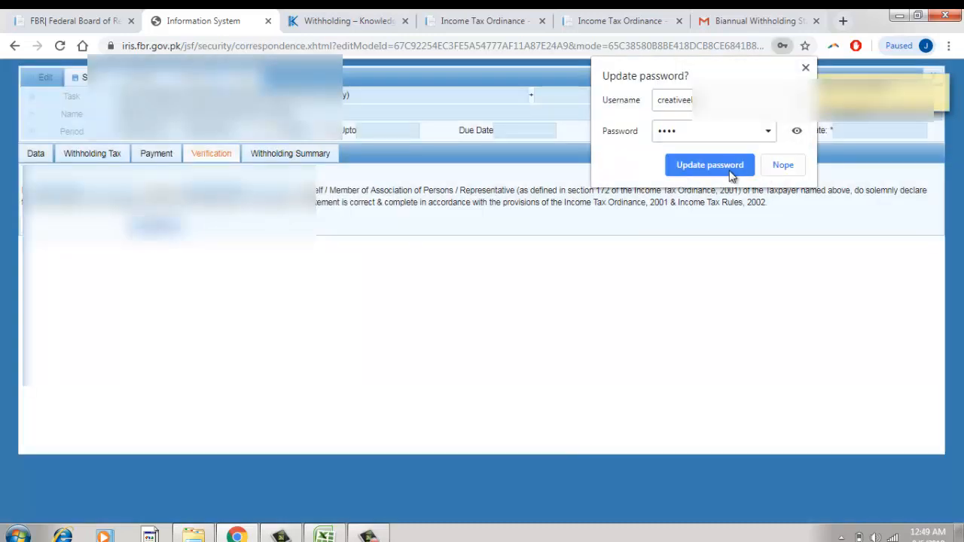
left_click(784, 167)
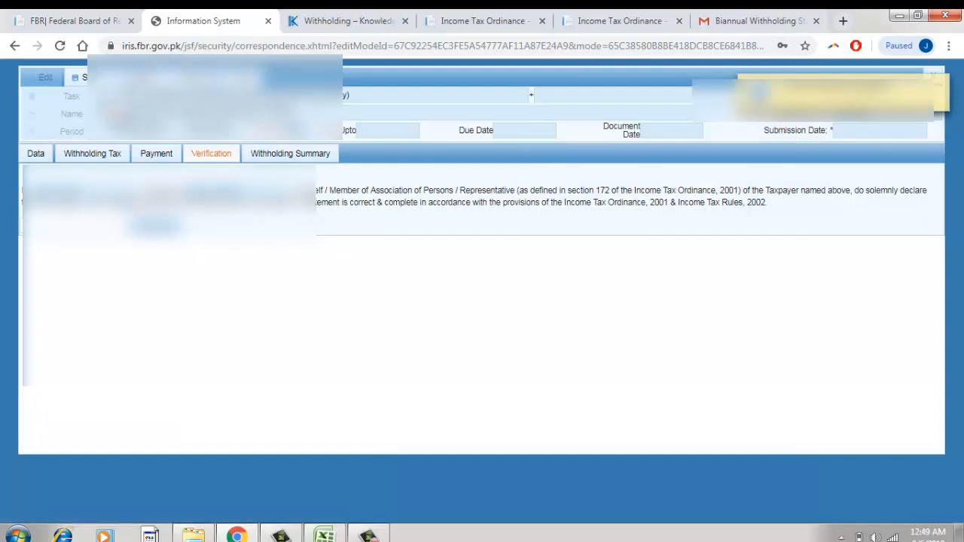
Expand the Withholding Summary by payment code and compare its records, taxable amount and tax totals with the Excel summary's Total row.
left_click(281, 156)
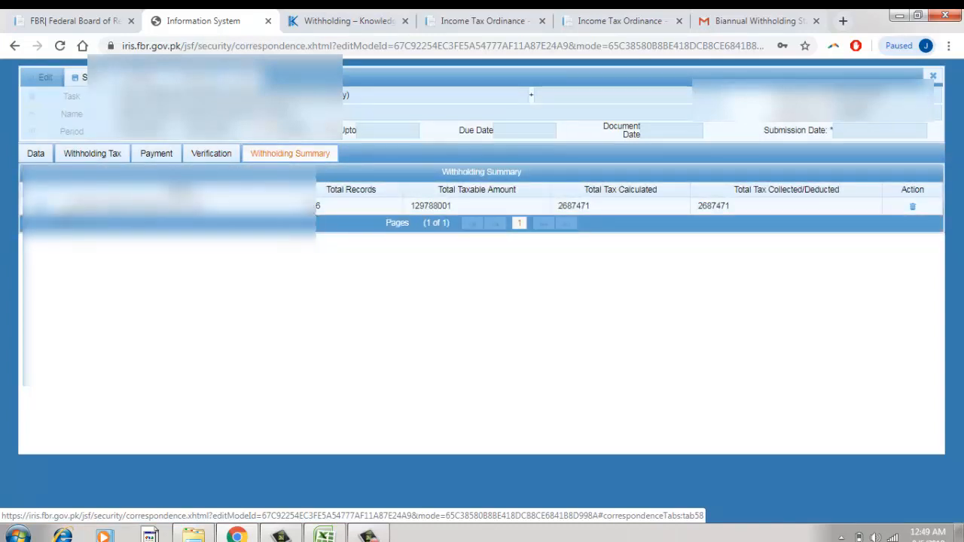
left_click(40, 208)
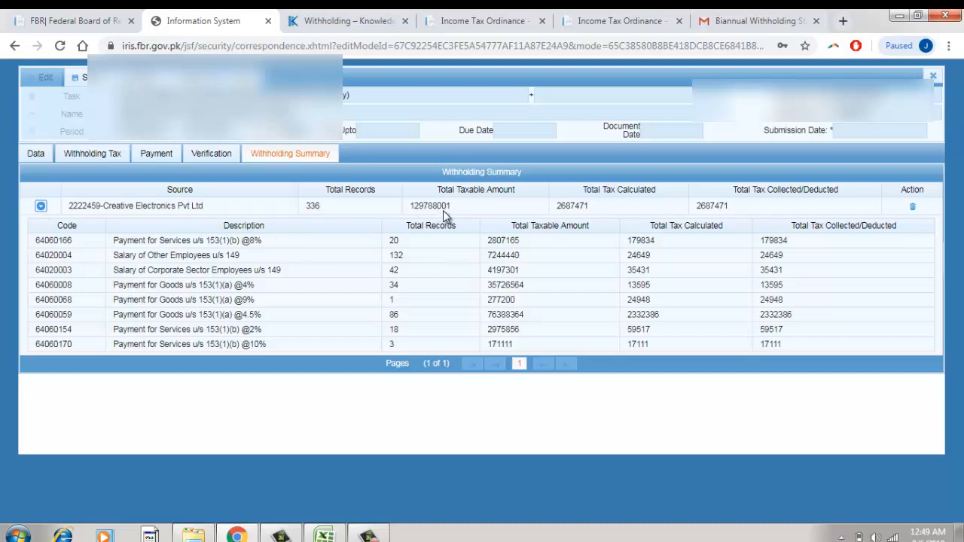
left_click(325, 536)
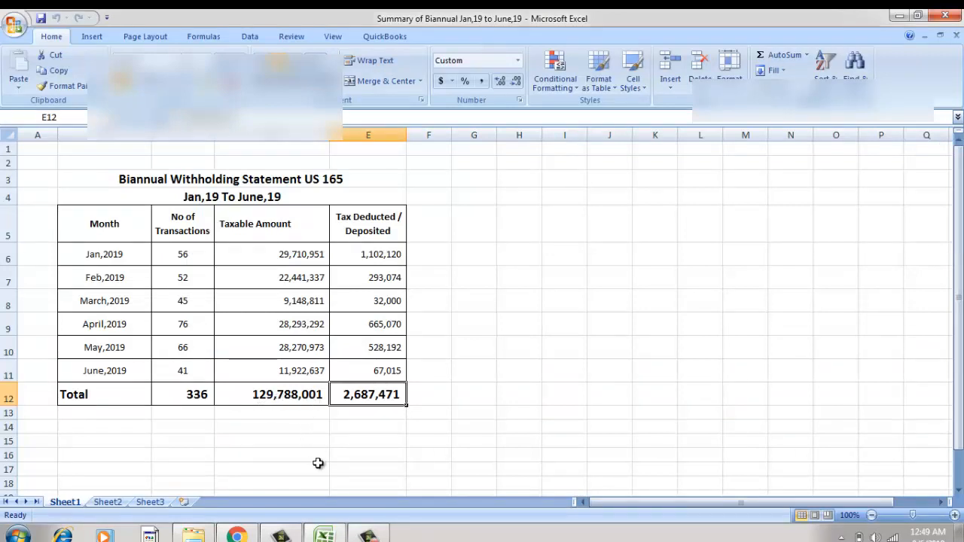
left_click(327, 535)
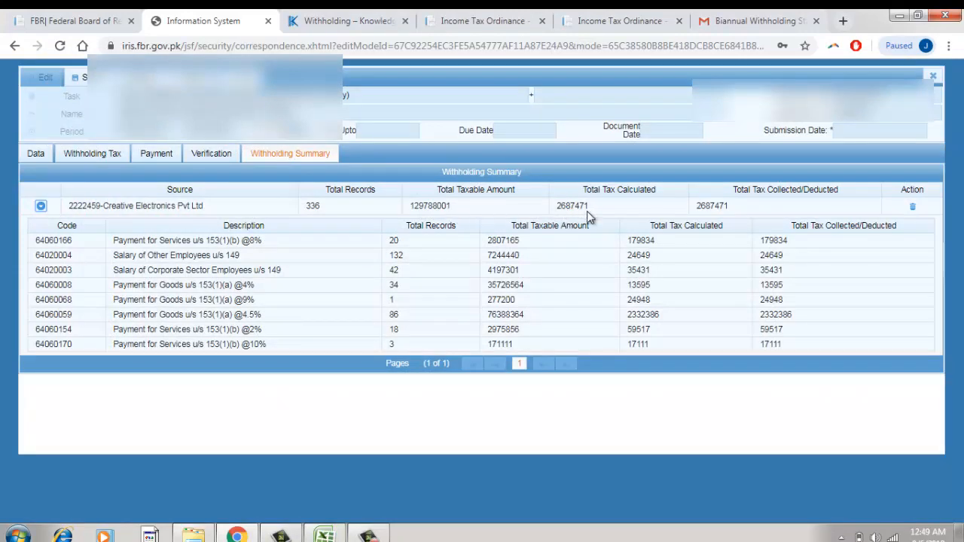
left_click(324, 535)
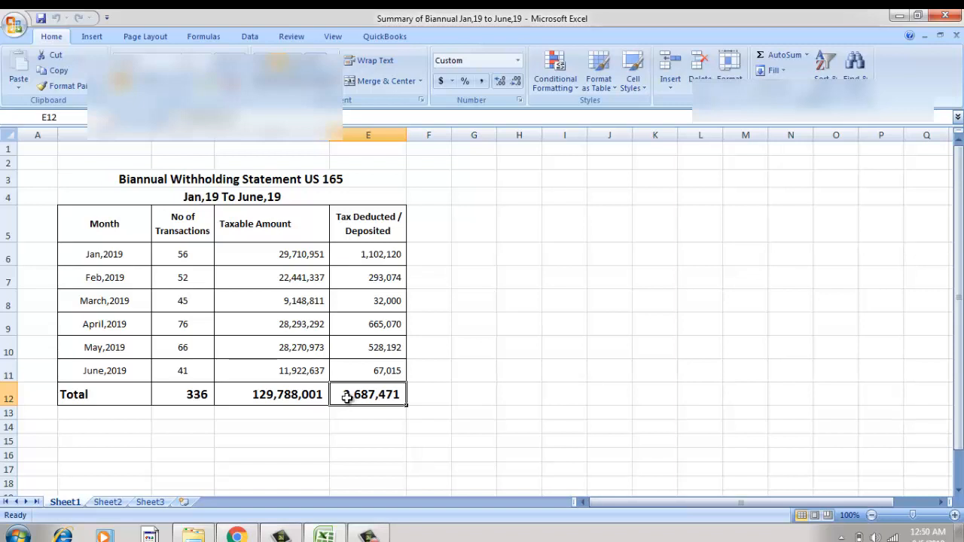
left_click(271, 397)
left_click(175, 396)
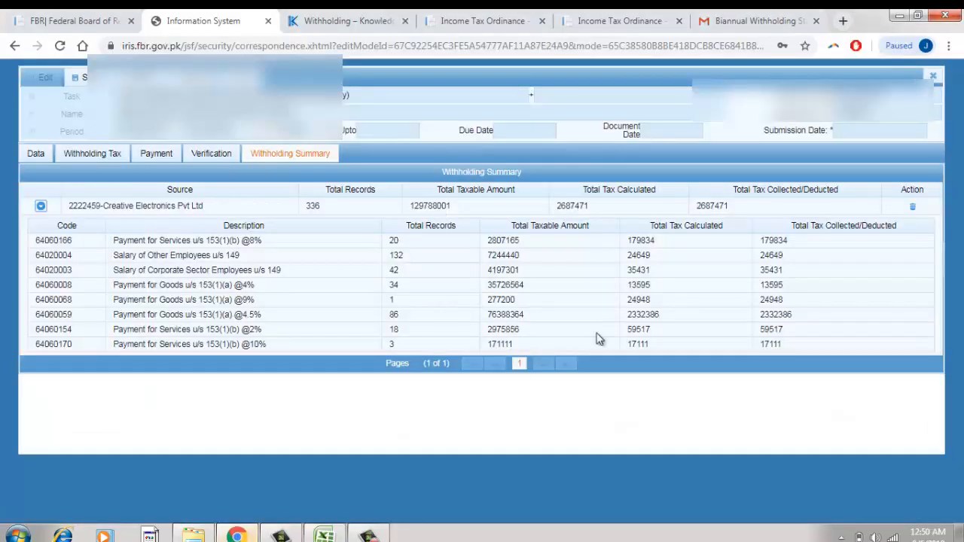
left_click(236, 535)
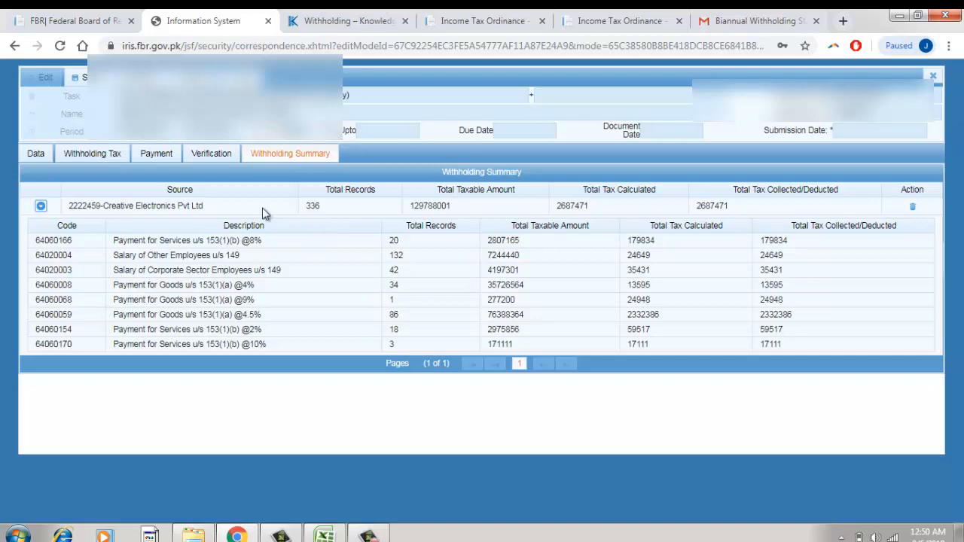
Review the statement's Data section once more, covering Adjustable Tax and Final / Fixed / Minimum / Average / Relevant / Reduced Tax.
left_click(43, 151)
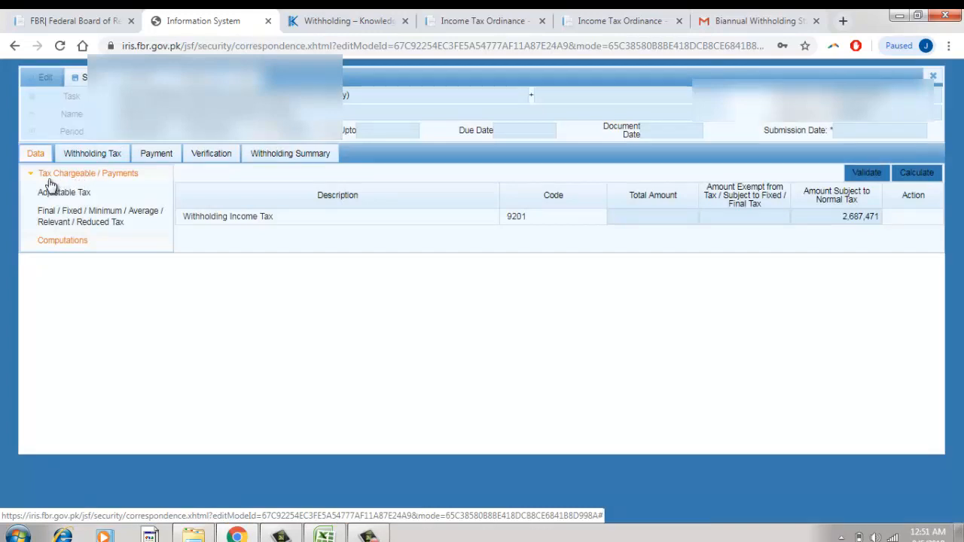
left_click(67, 193)
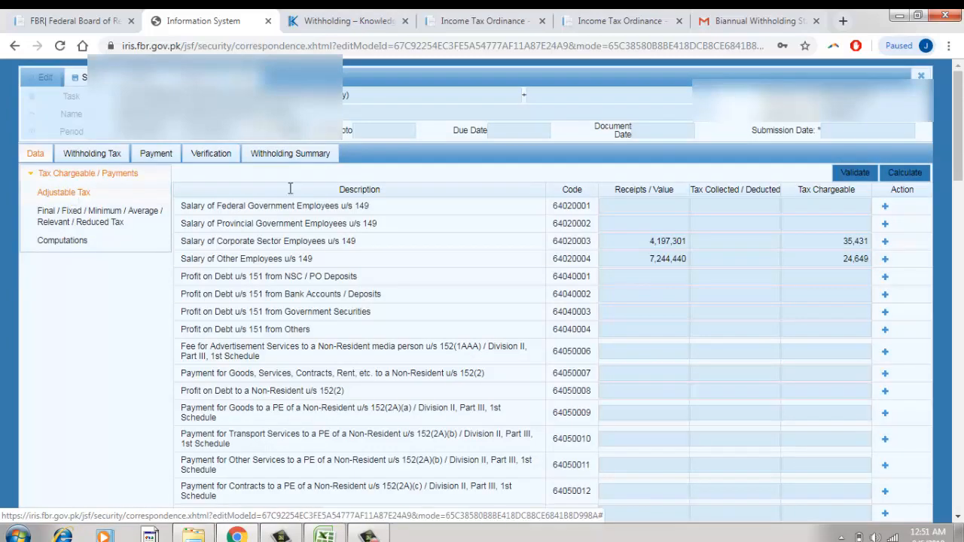
scroll(482, 302, "down", 4)
scroll(962, 137, "down", 13)
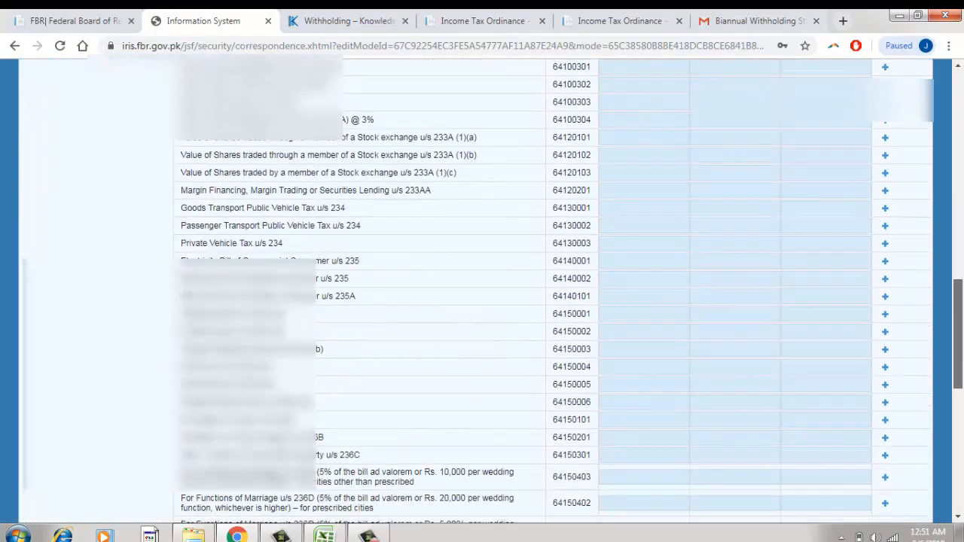
scroll(963, 137, "up", 12)
scroll(963, 138, "up", 5)
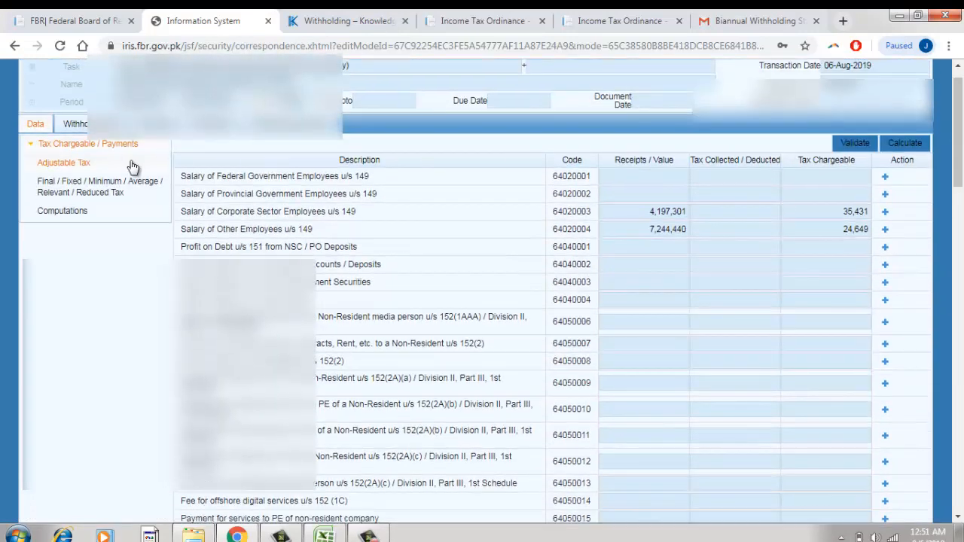
left_click(93, 183)
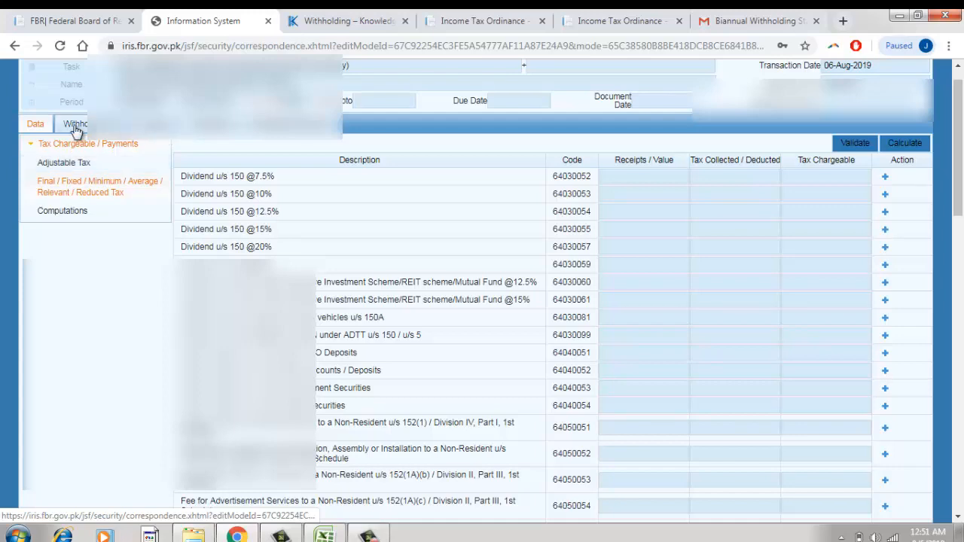
Recheck the statement's Withholding Tax, Payment, Verification and Withholding Summary sections before submission.
left_click(74, 126)
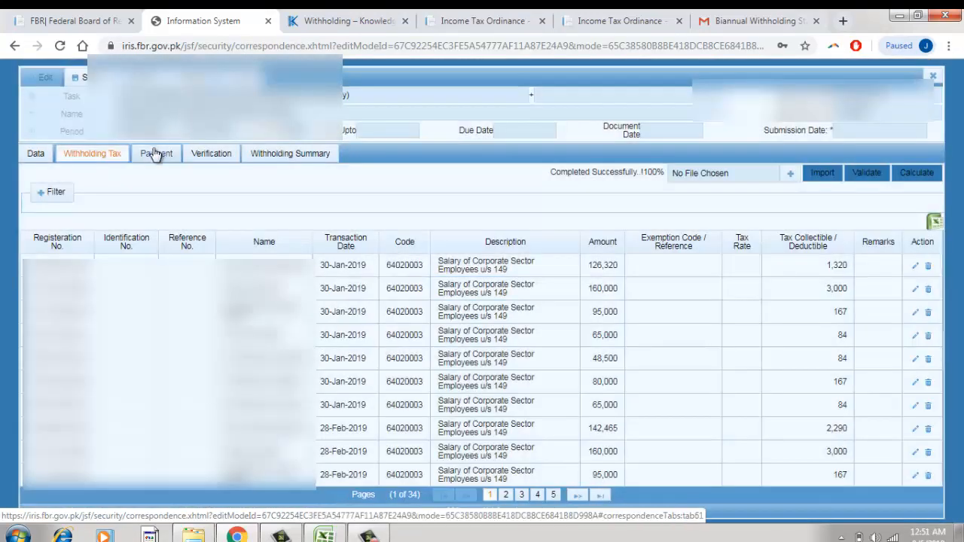
left_click(156, 154)
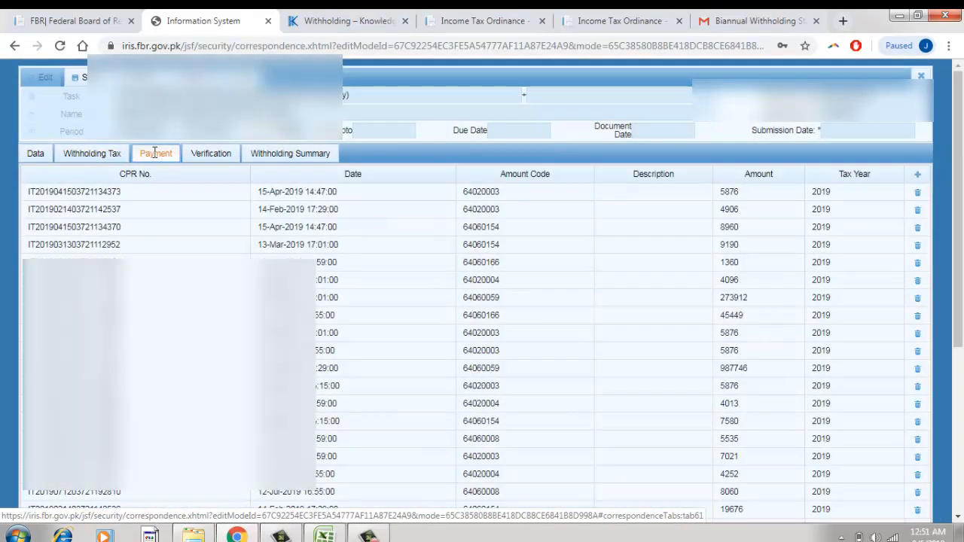
left_click_drag(962, 180, 962, 210)
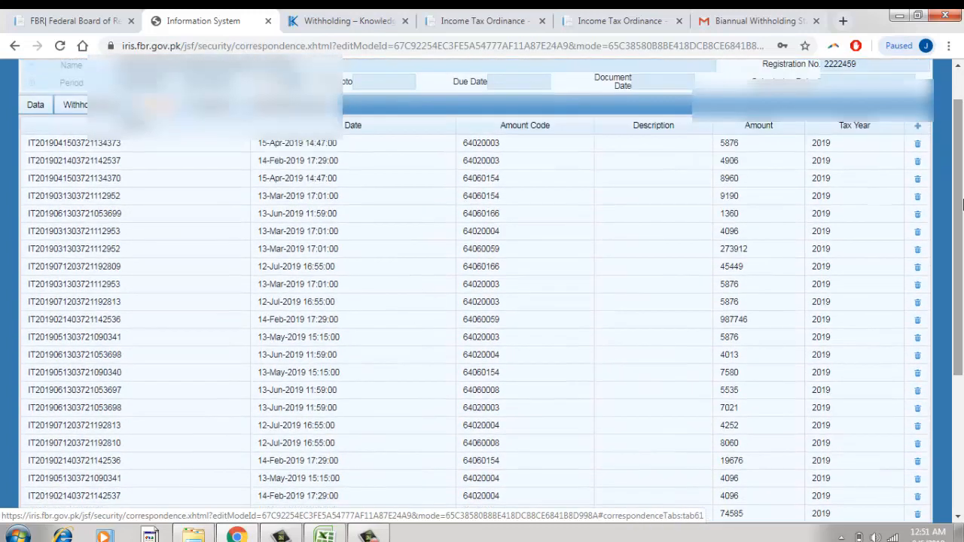
left_click(218, 107)
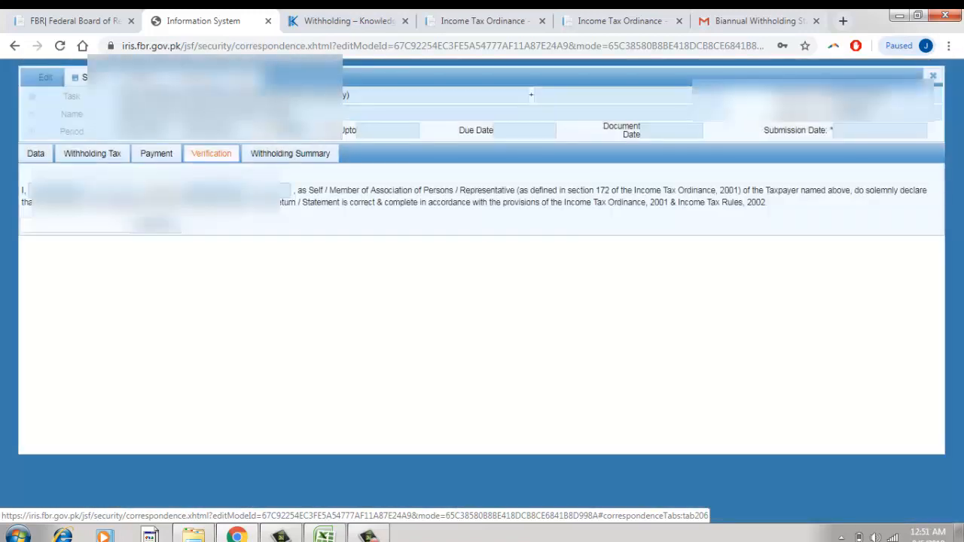
left_click(274, 154)
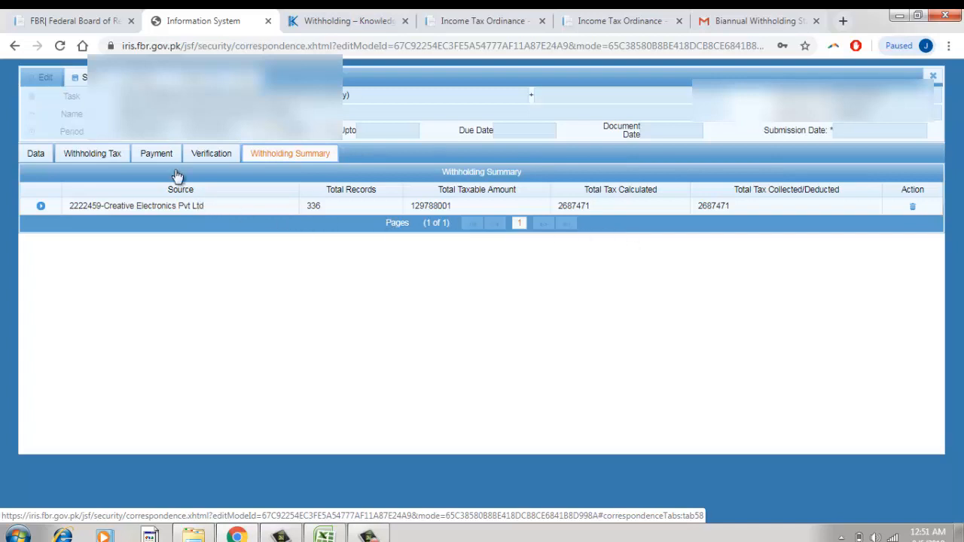
Save the biannual withholding statement and submit it, confirming the submission.
left_click(89, 77)
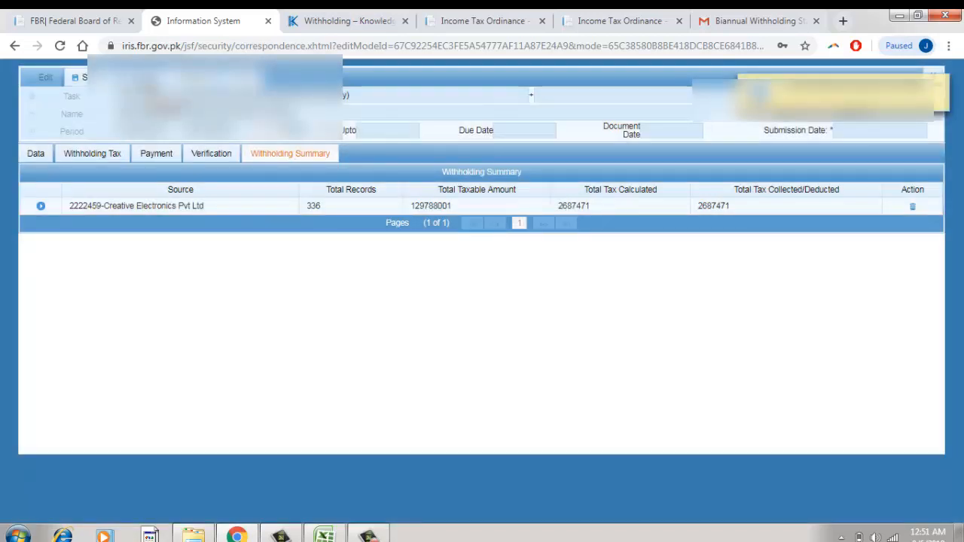
left_click(129, 78)
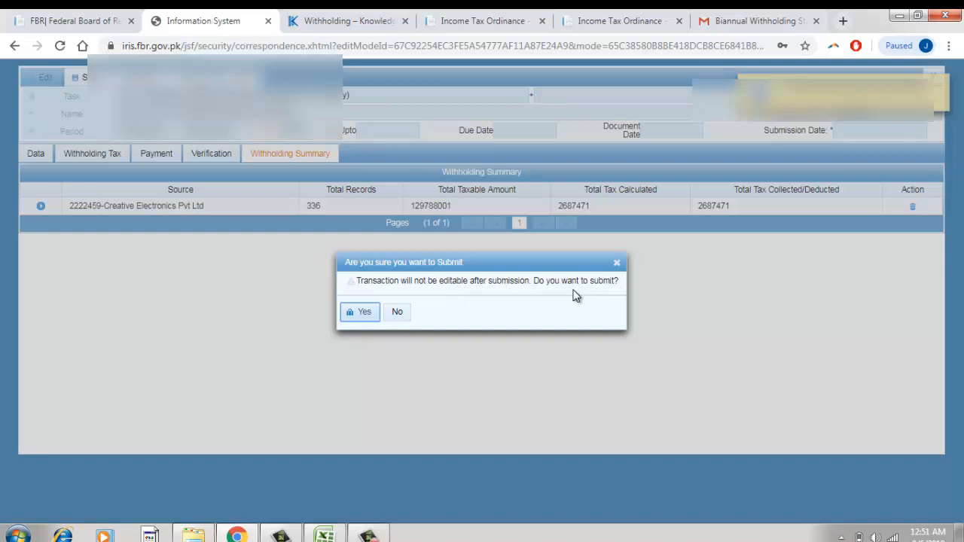
left_click(362, 314)
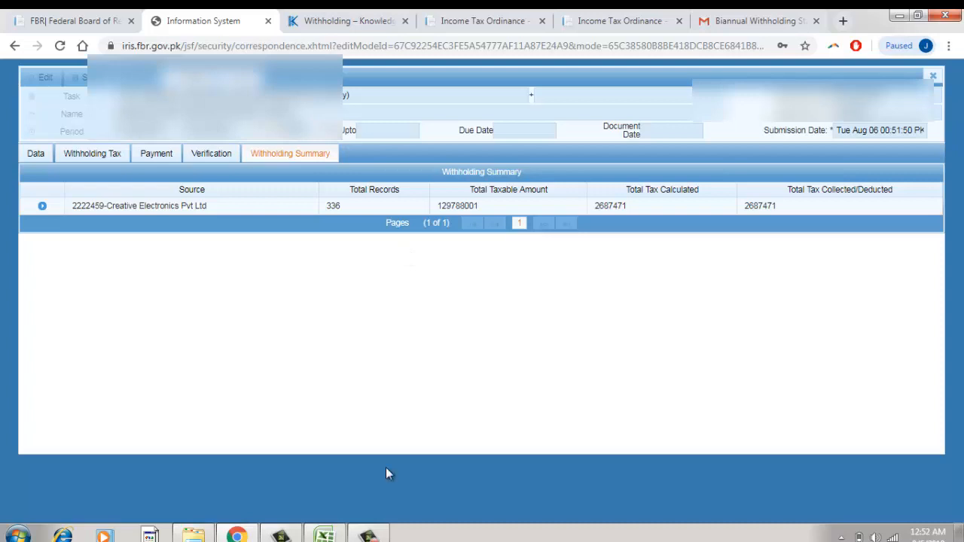
left_click(369, 535)
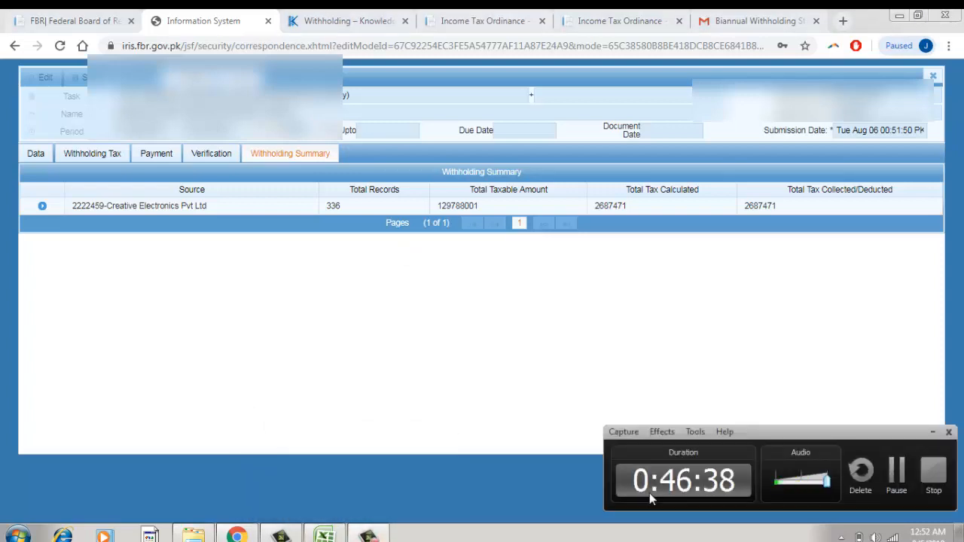